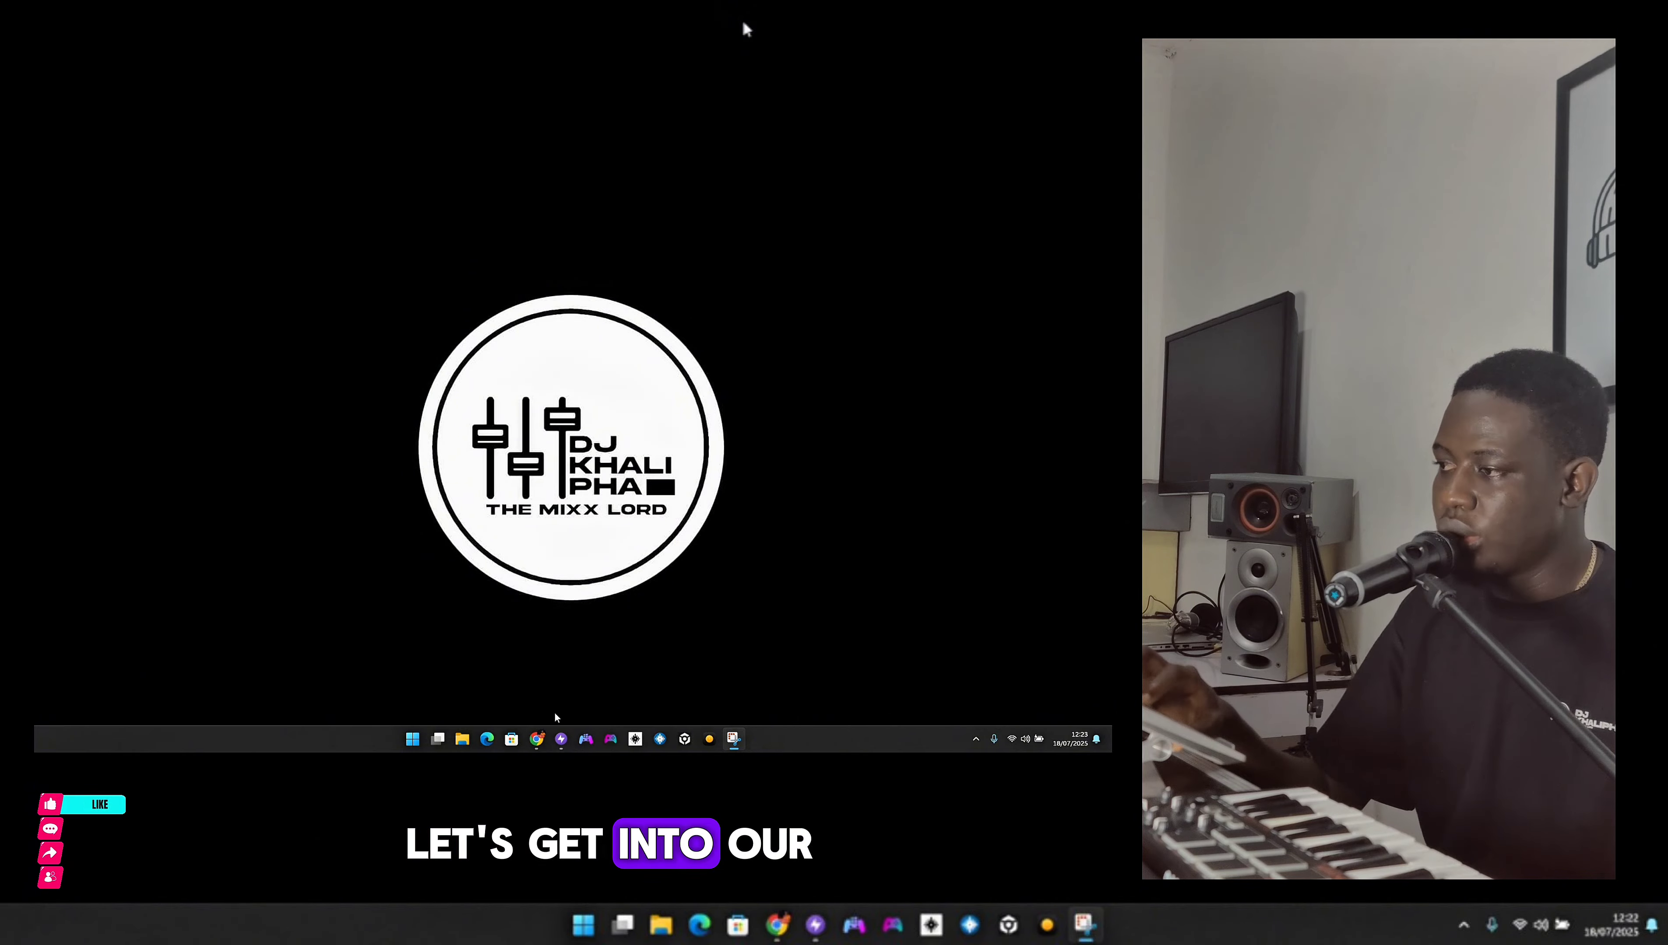
- Switch to Chrome, search for "serato studio" in a new tab and open the Download Serato Studio page
click(536, 745)
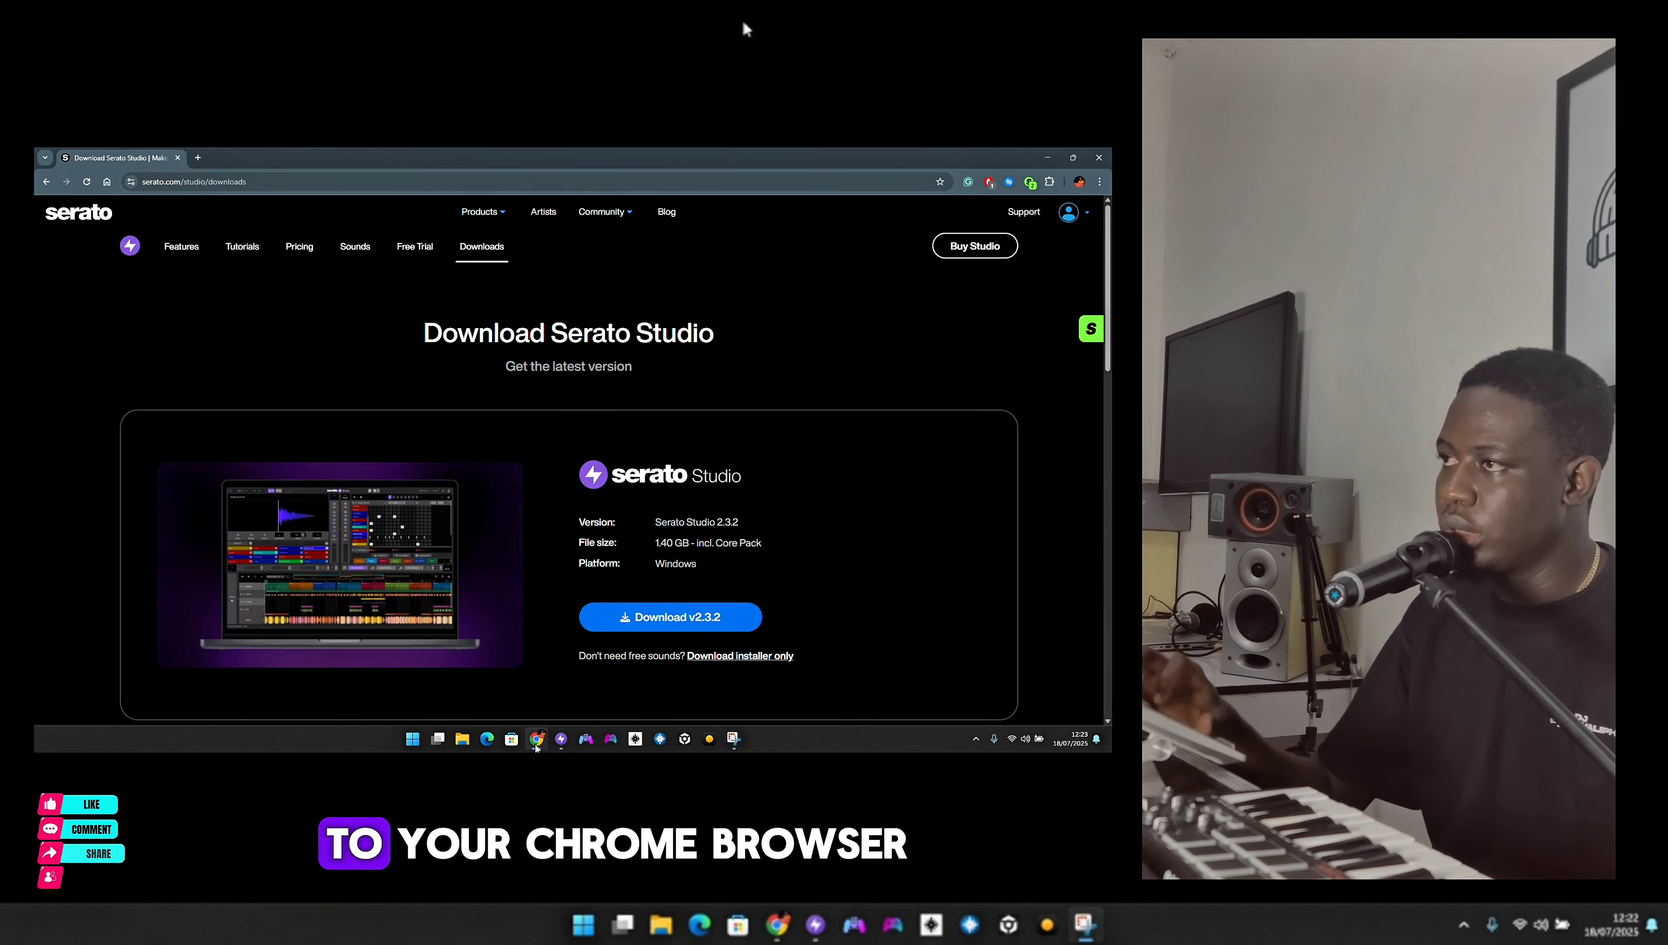
click(198, 157)
text(se)
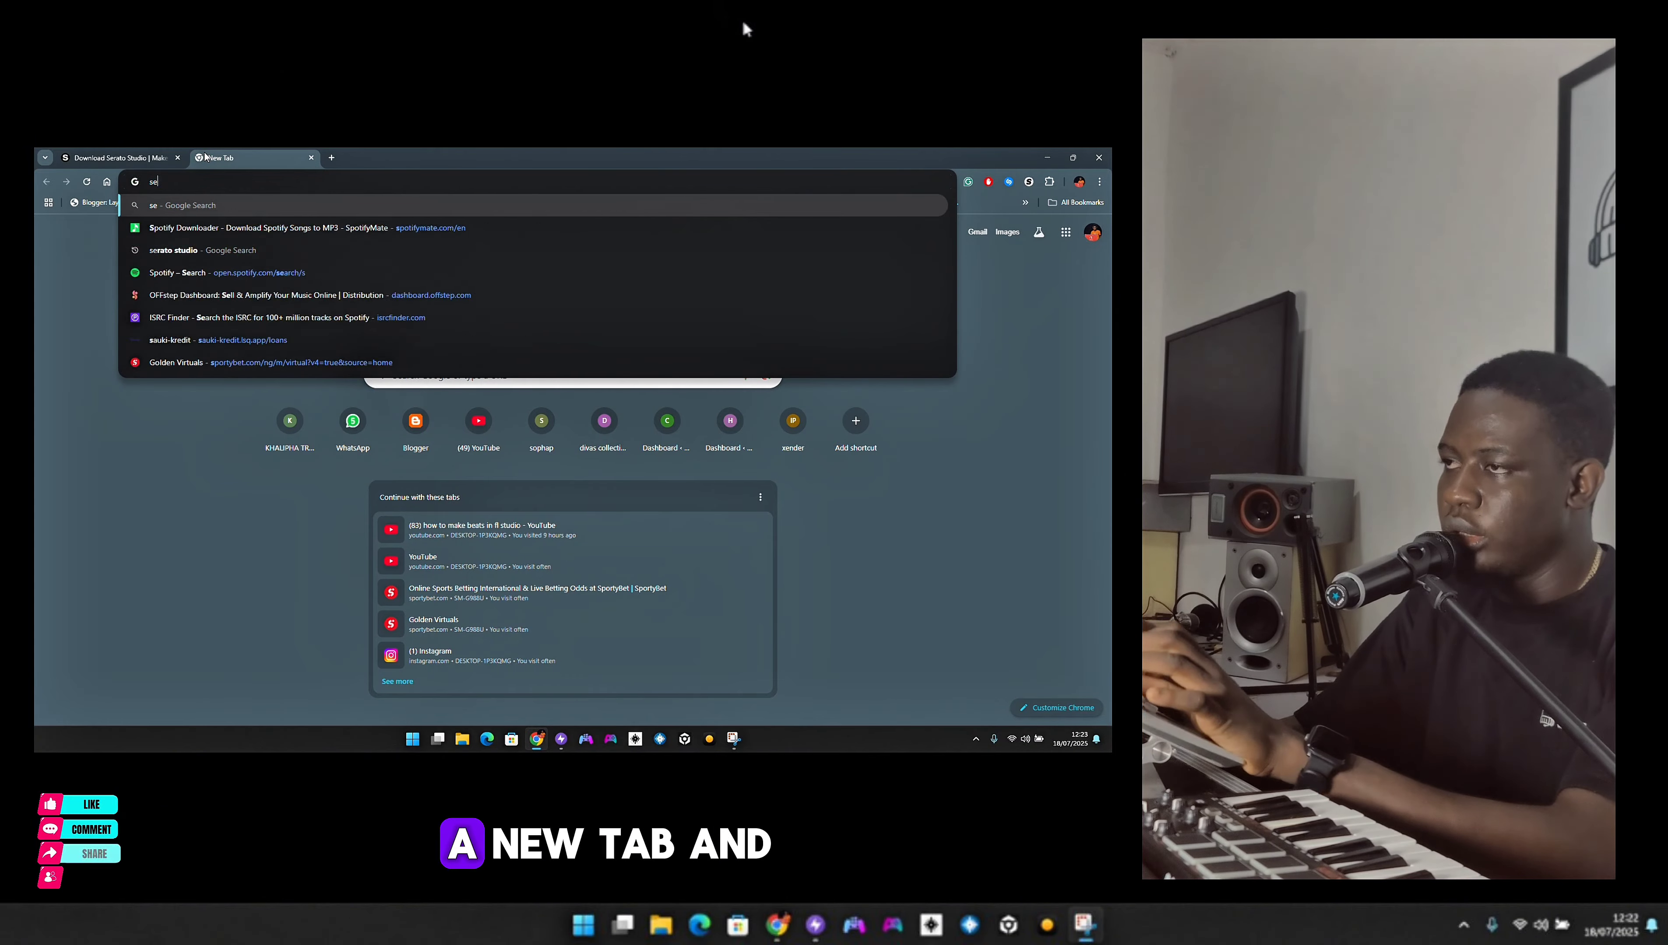
text(rato studio)
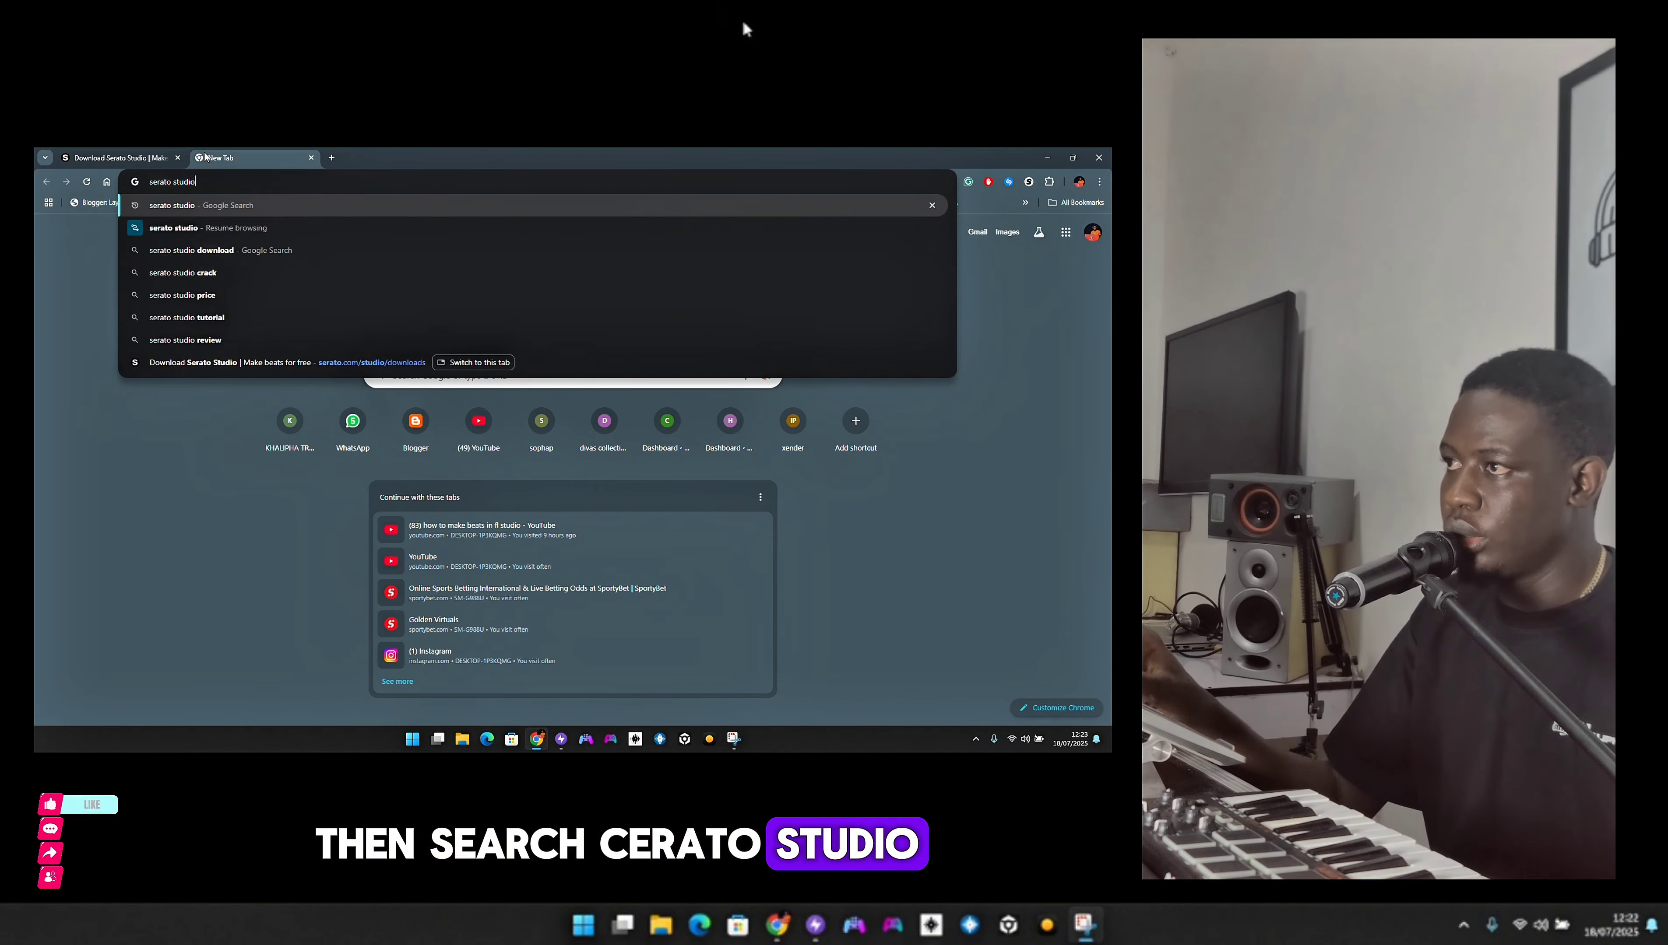
key(Return)
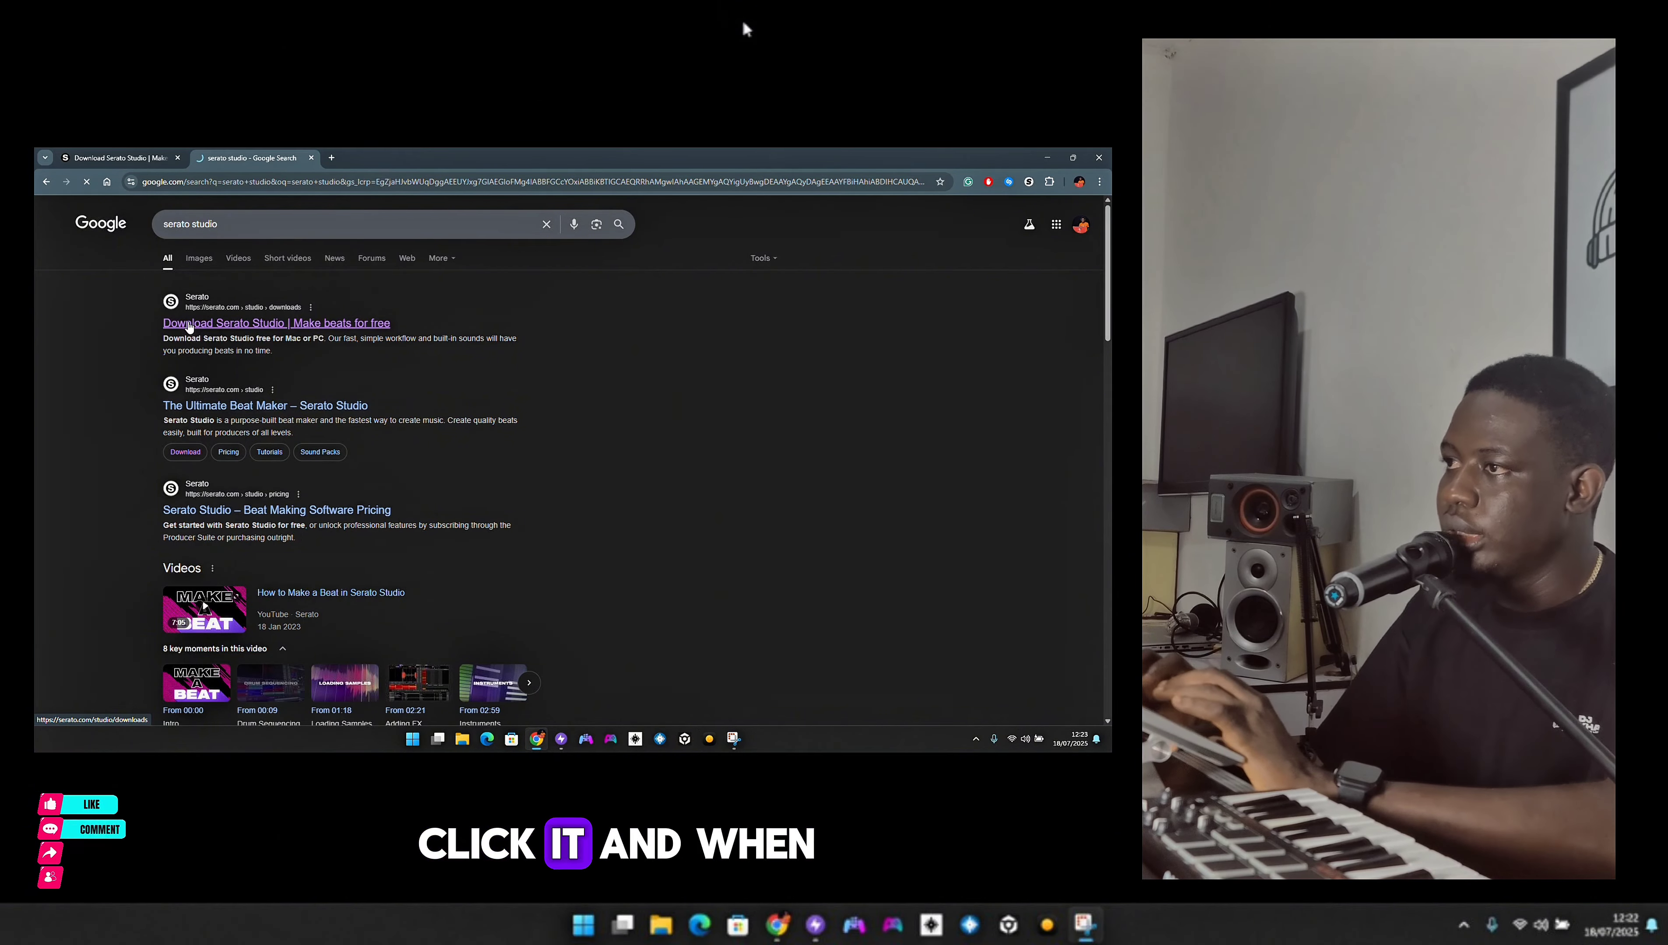
click(189, 324)
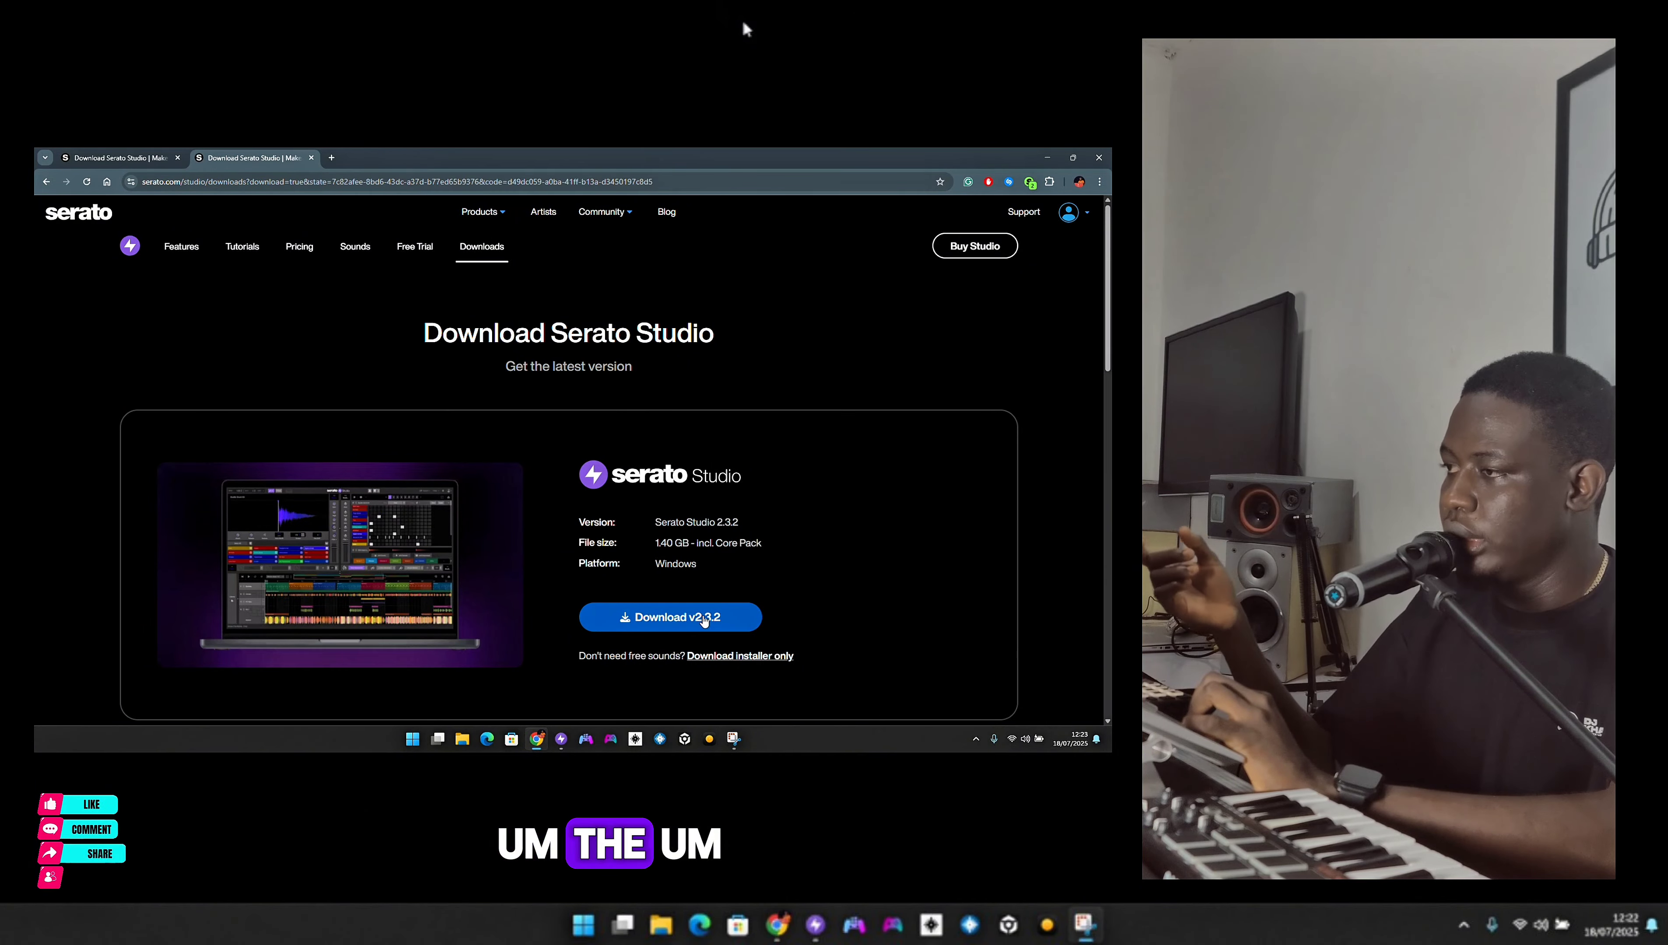
- Start the Serato Studio 2.3.2 download for Windows, answering None to the question about production software experience
scroll(703, 621, down, 11)
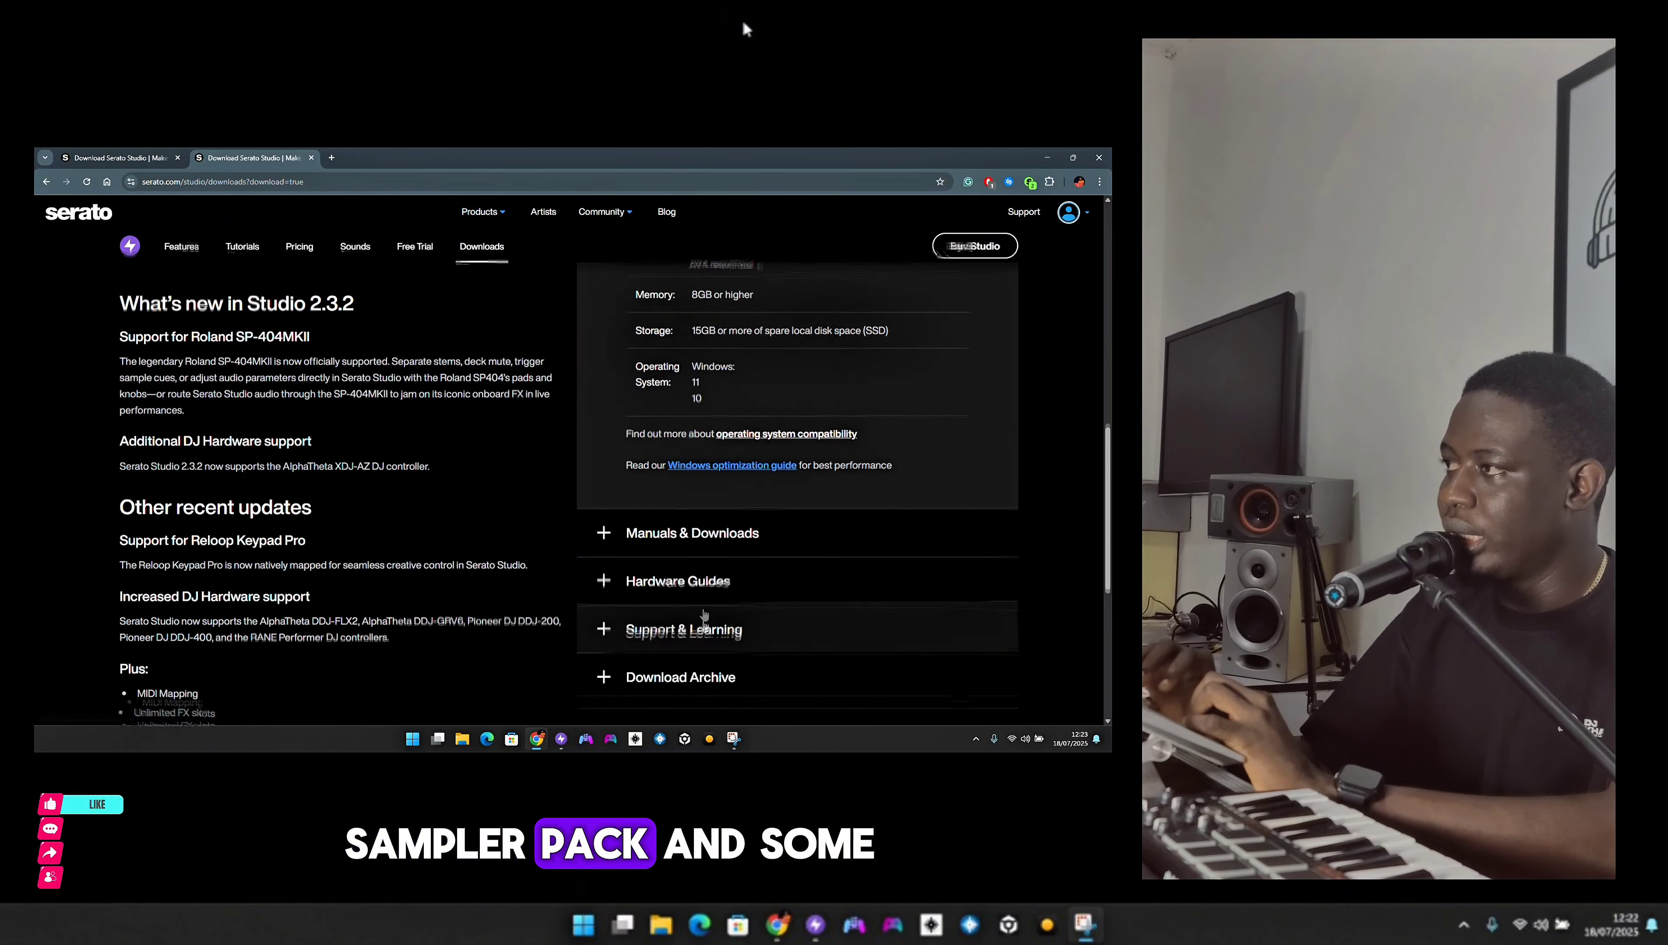
scroll(703, 621, up, 10)
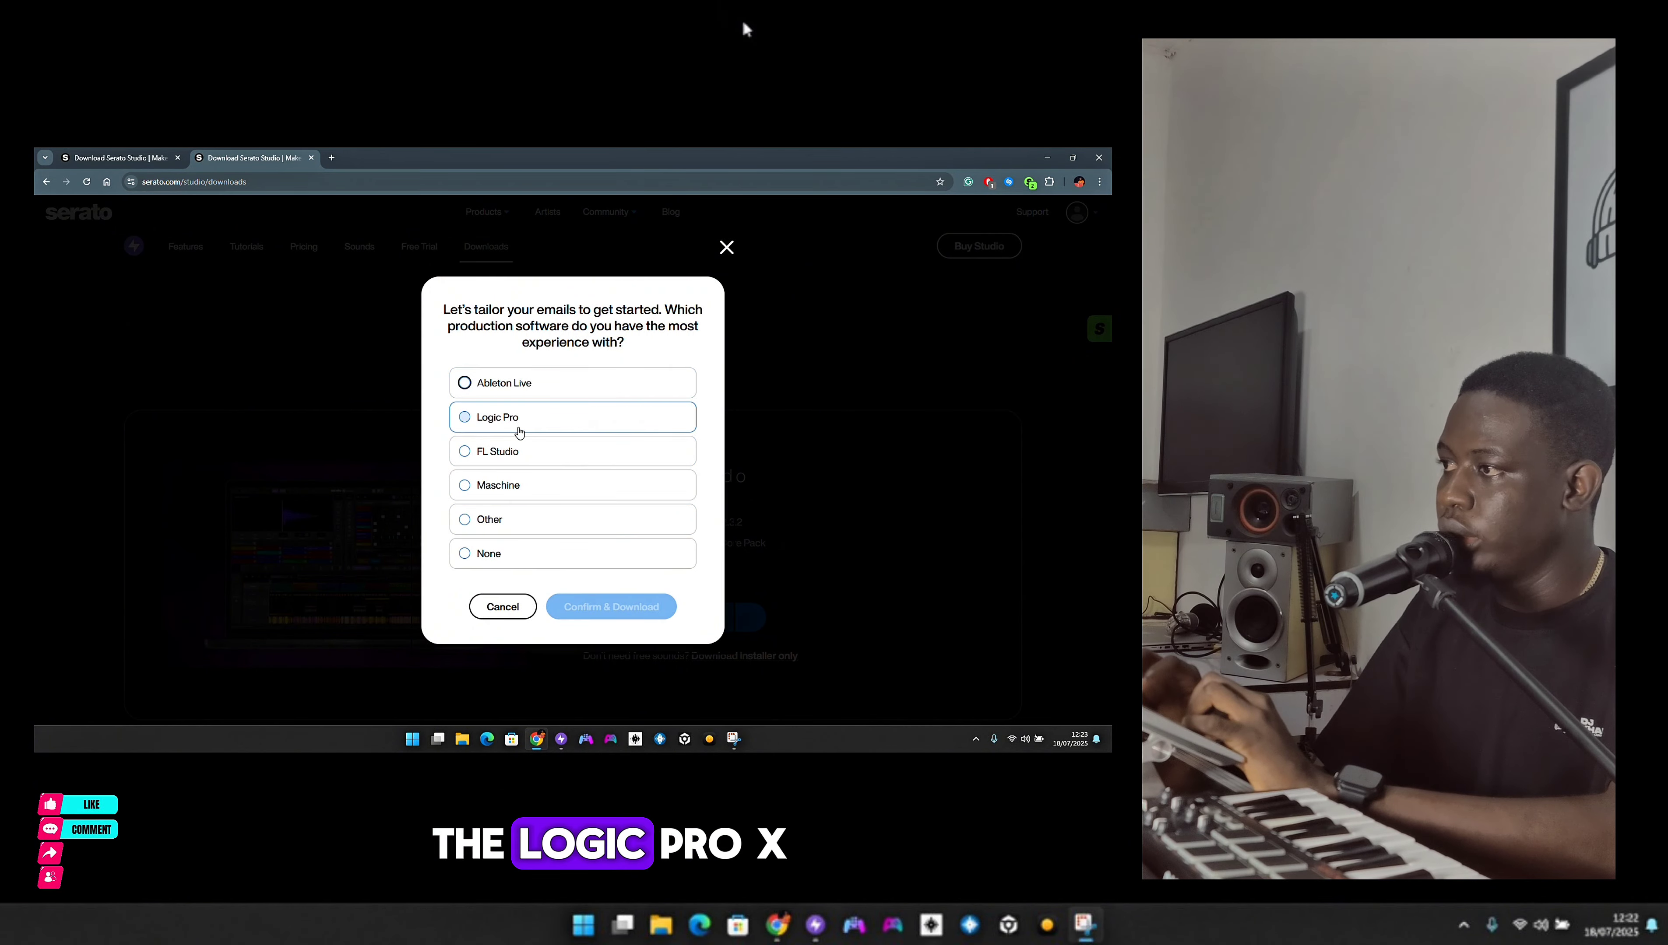
click(496, 567)
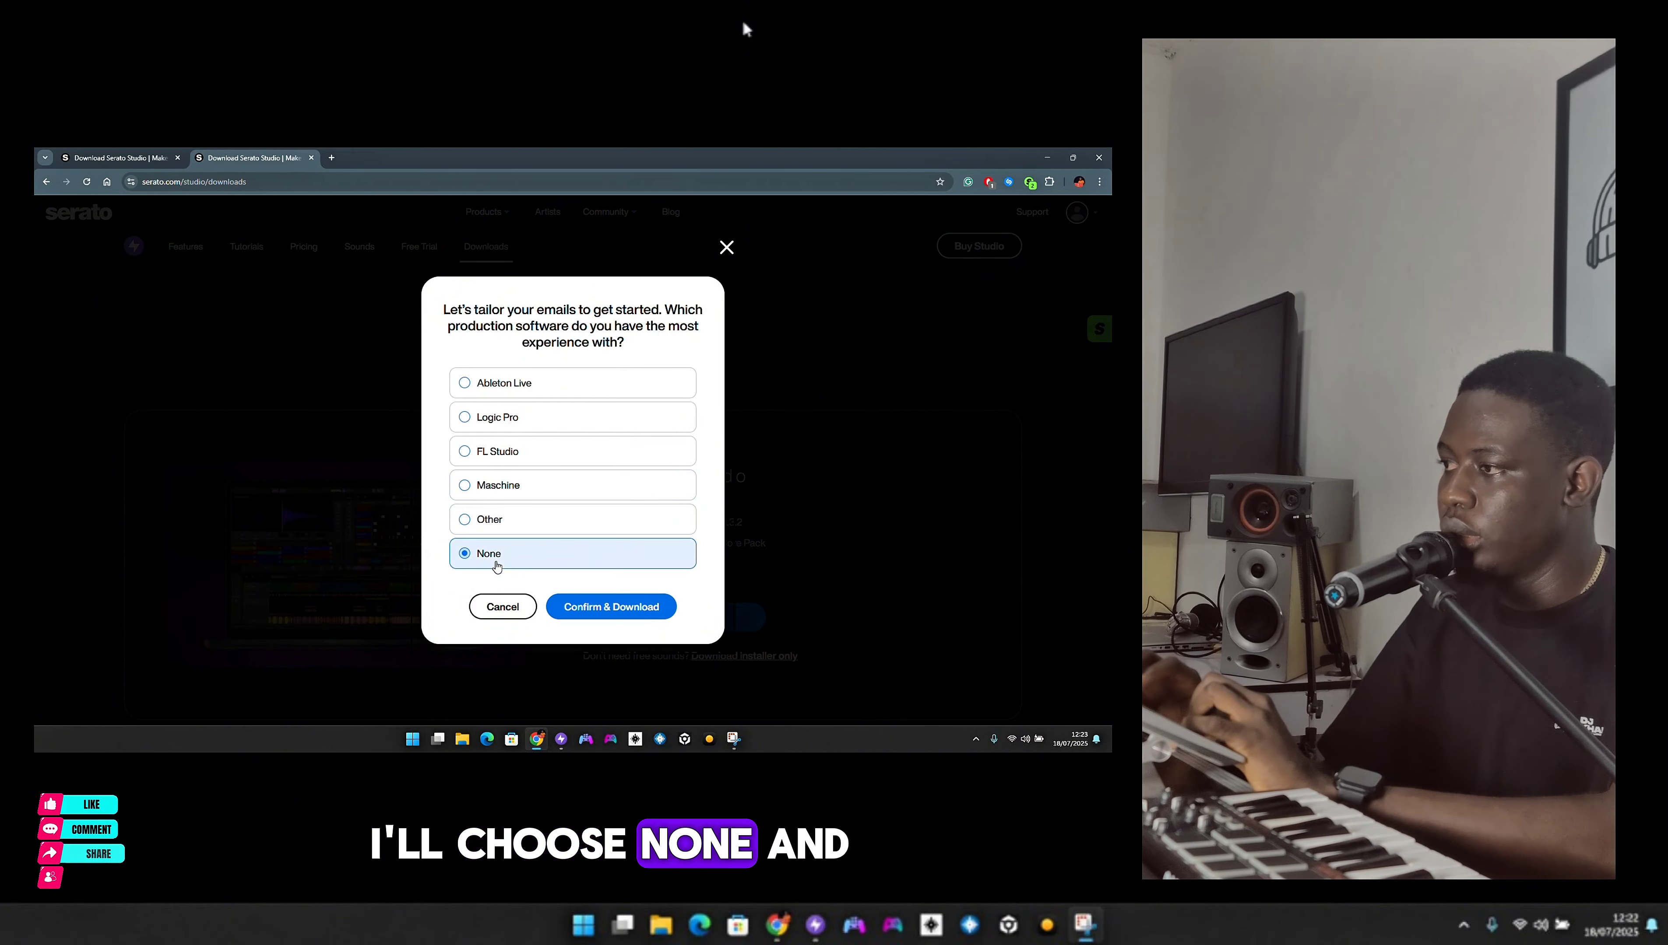
click(586, 615)
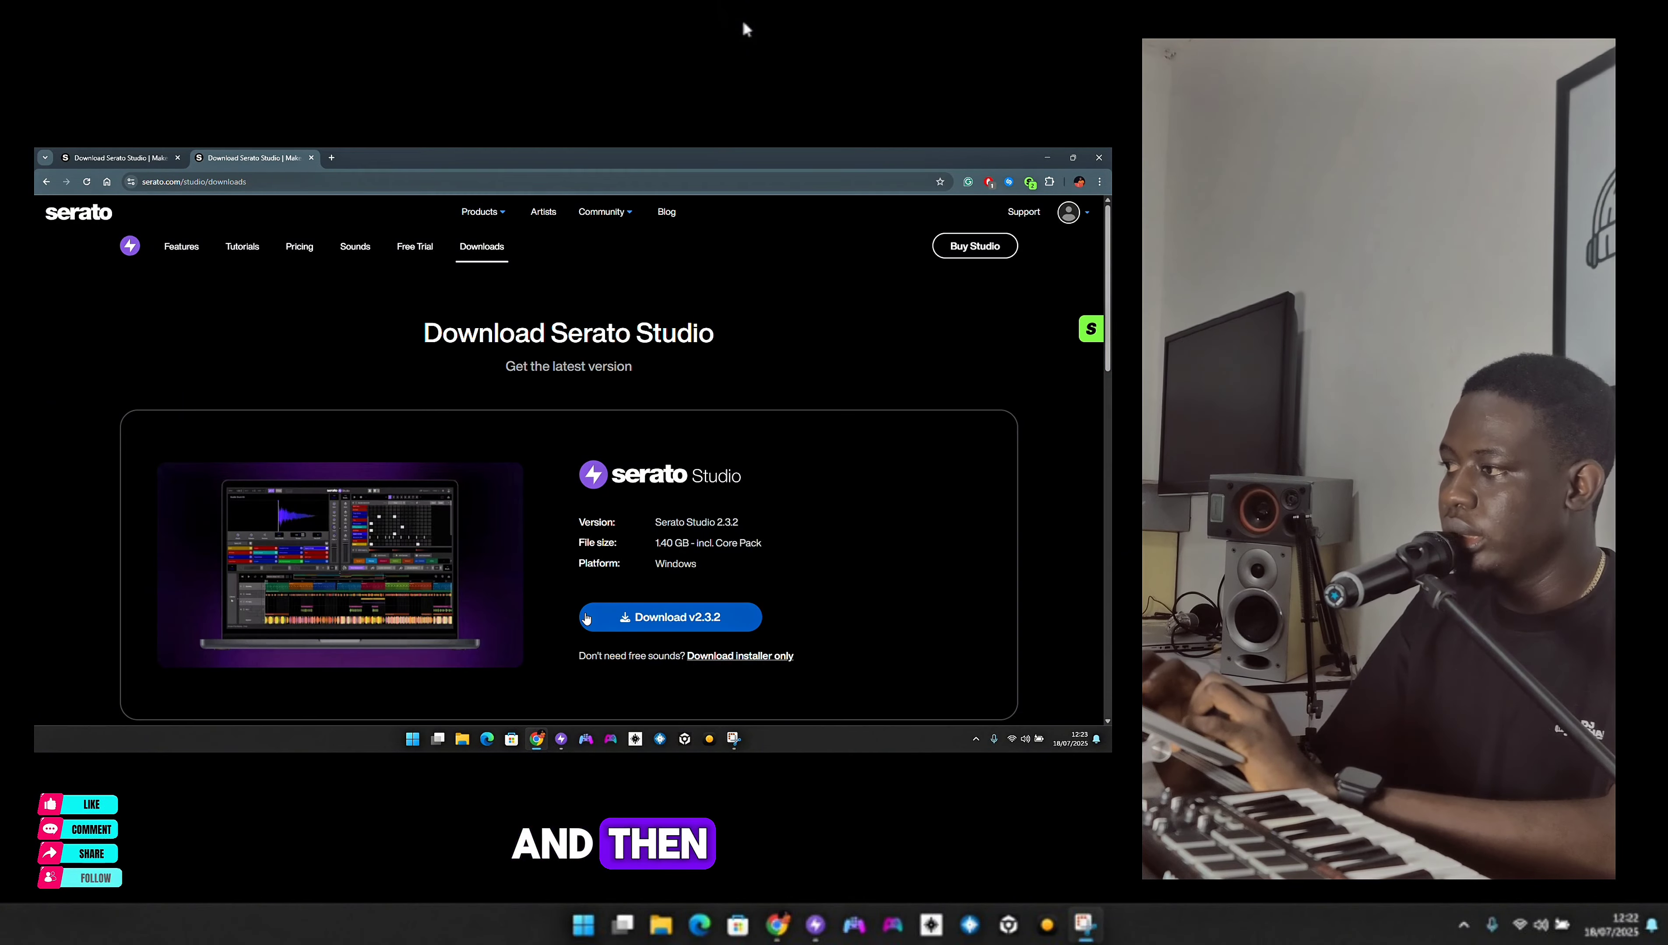
click(586, 617)
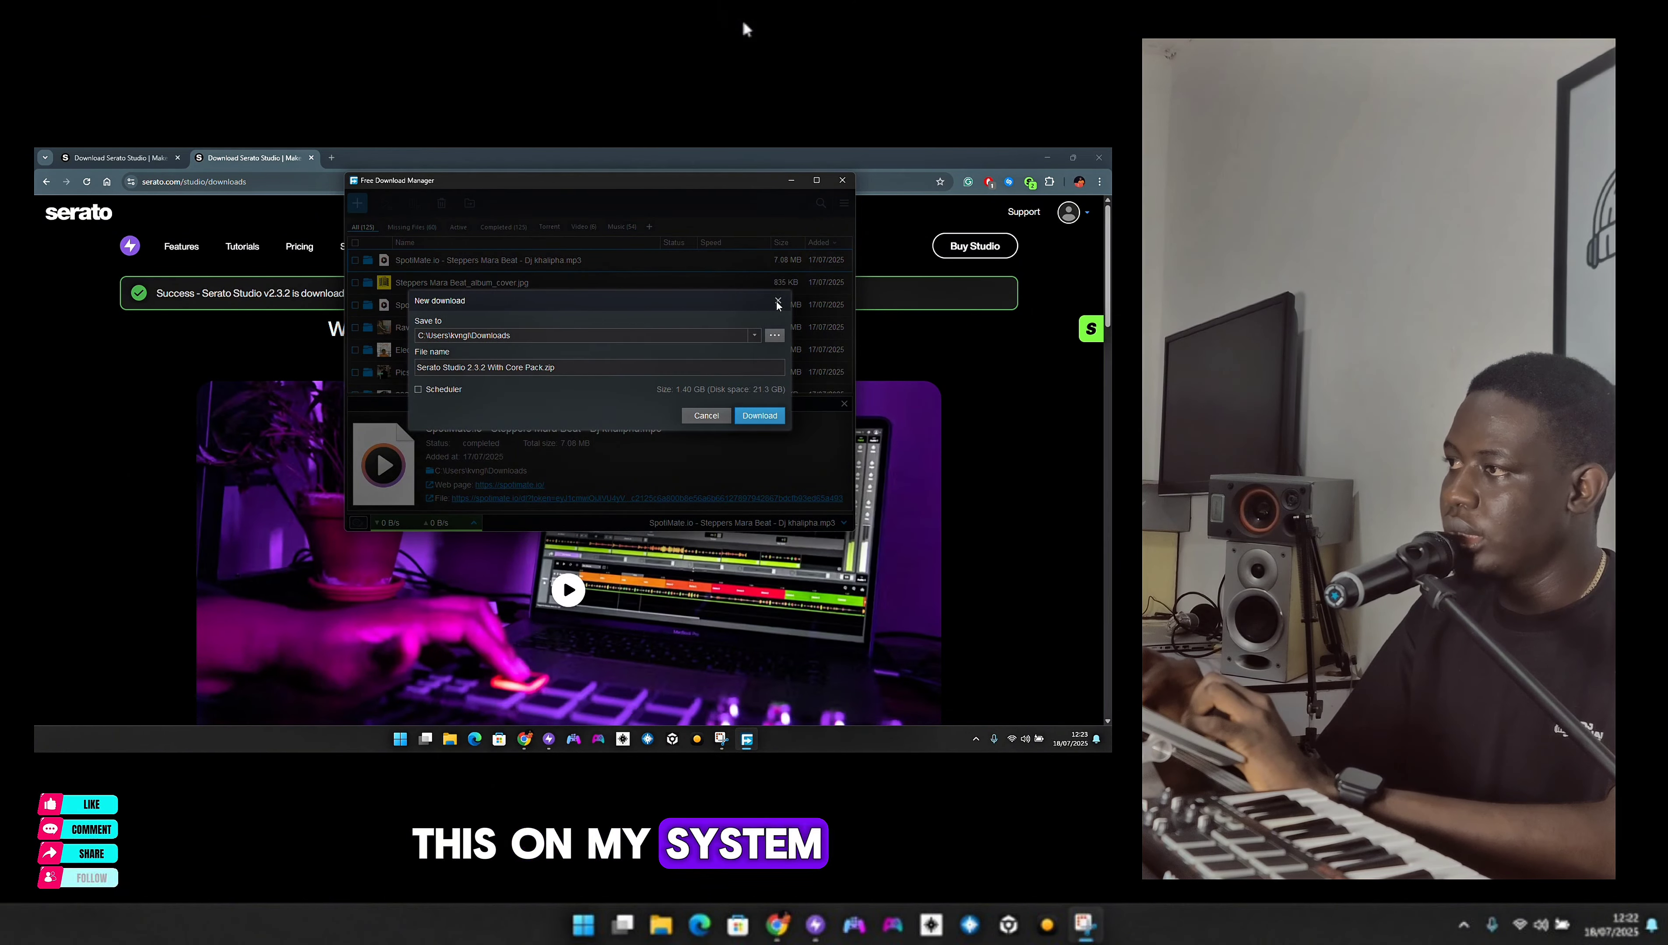
- Cancel the new download in Free Download Manager and dismiss the browser's Save As dialog
click(778, 301)
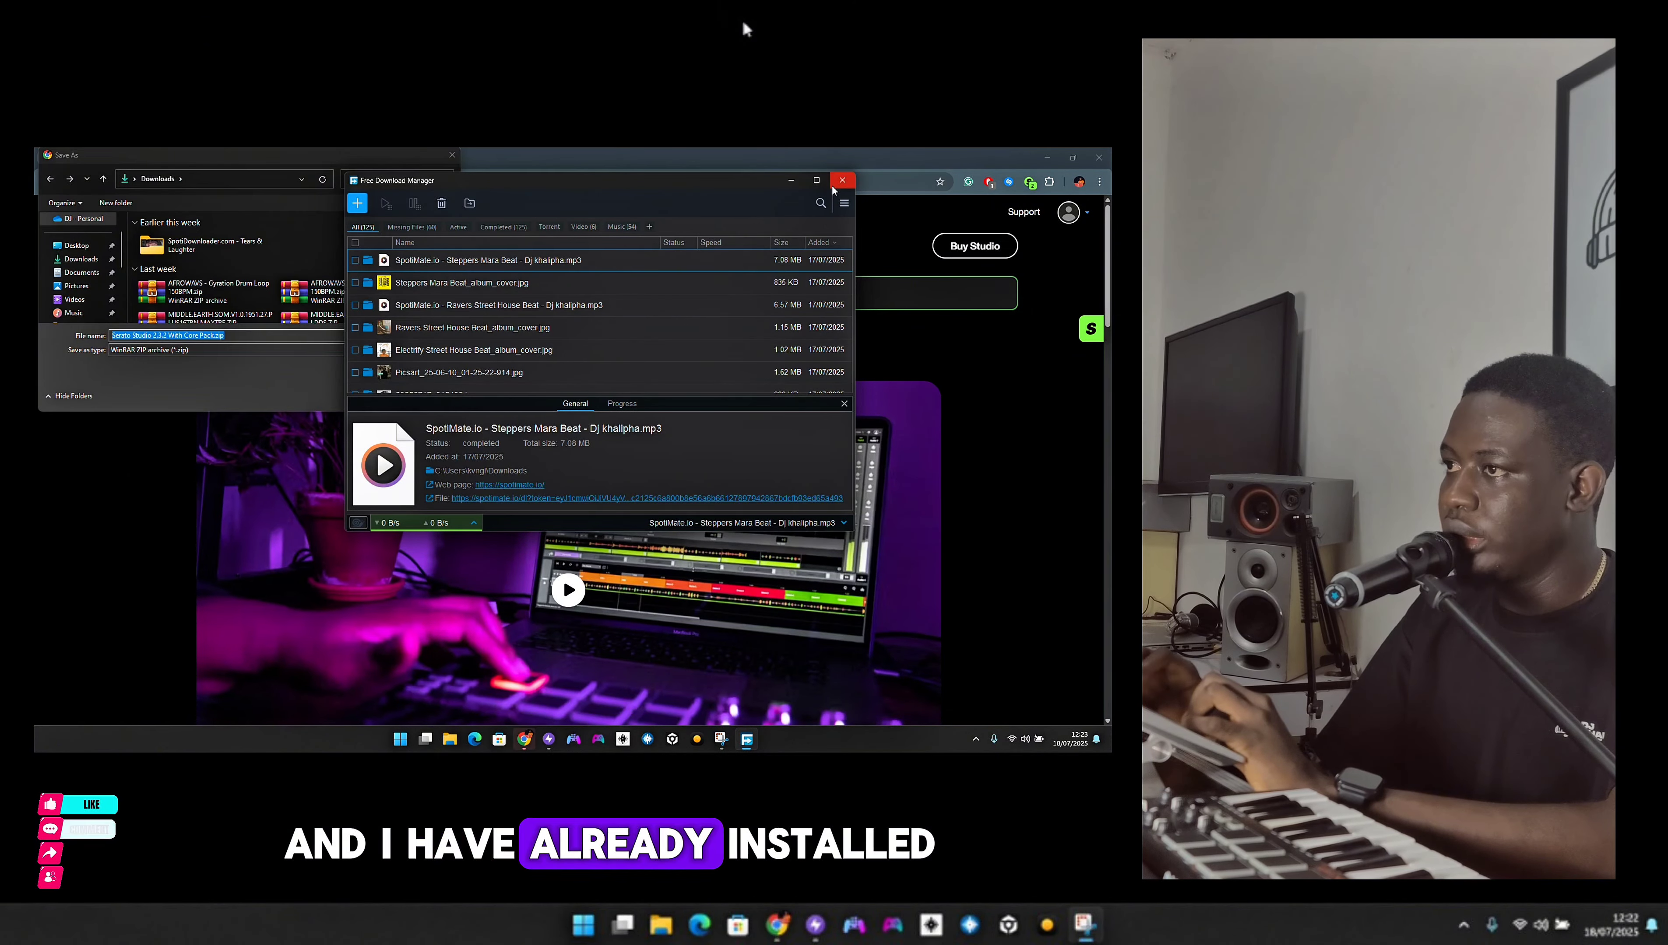
click(318, 155)
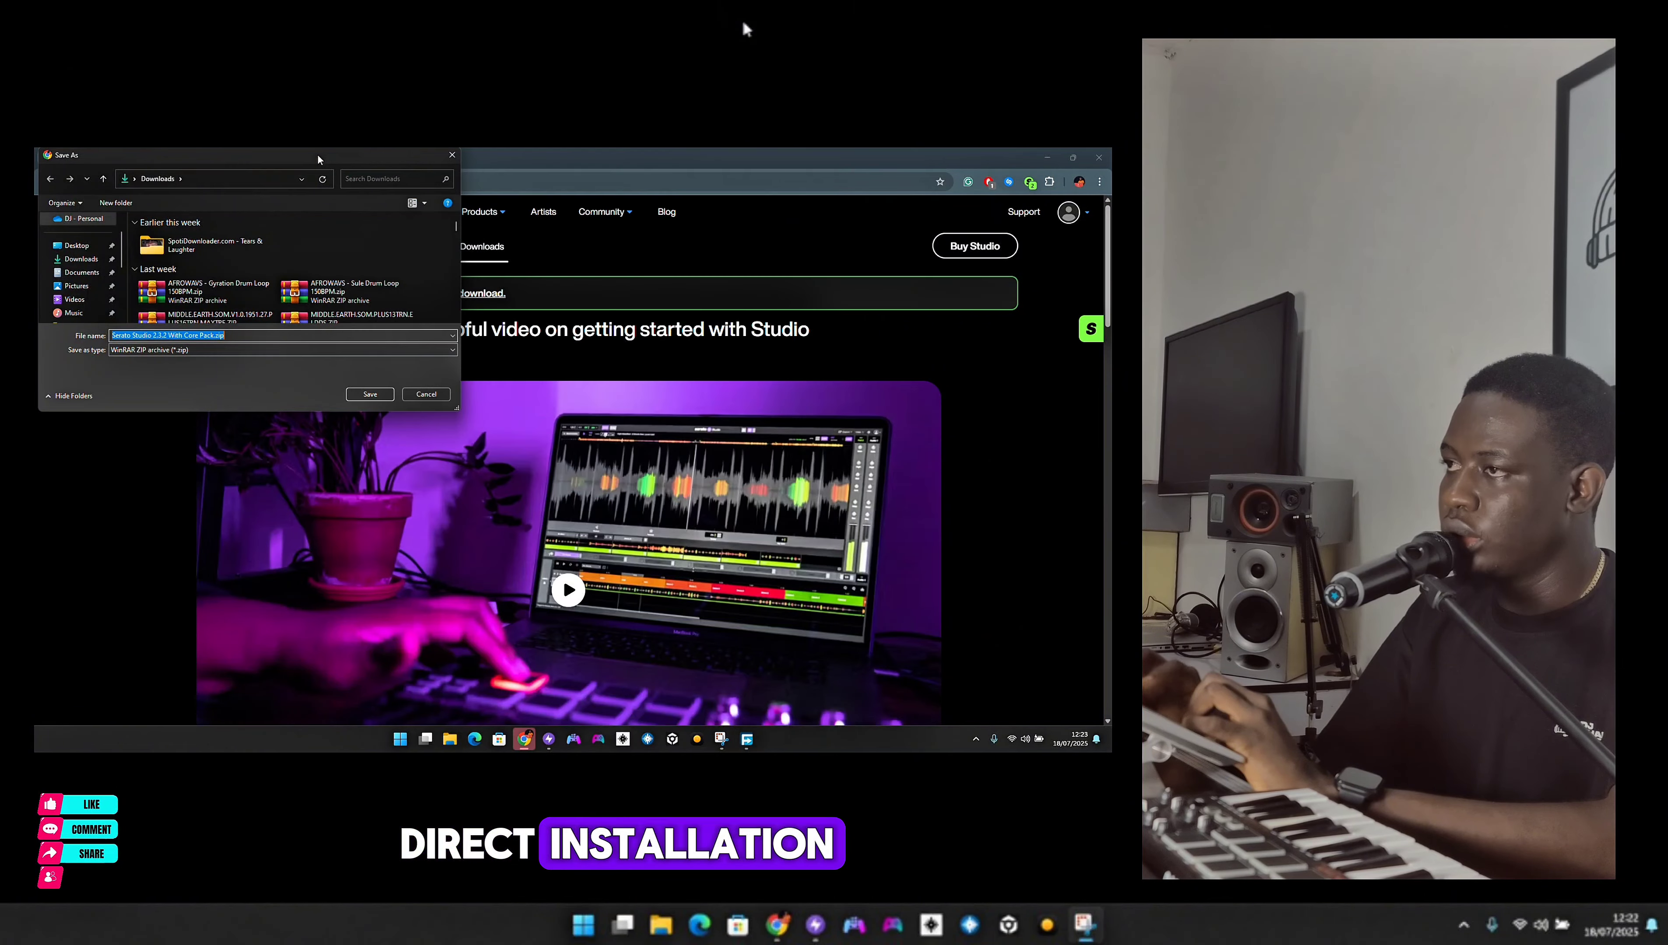
click(452, 156)
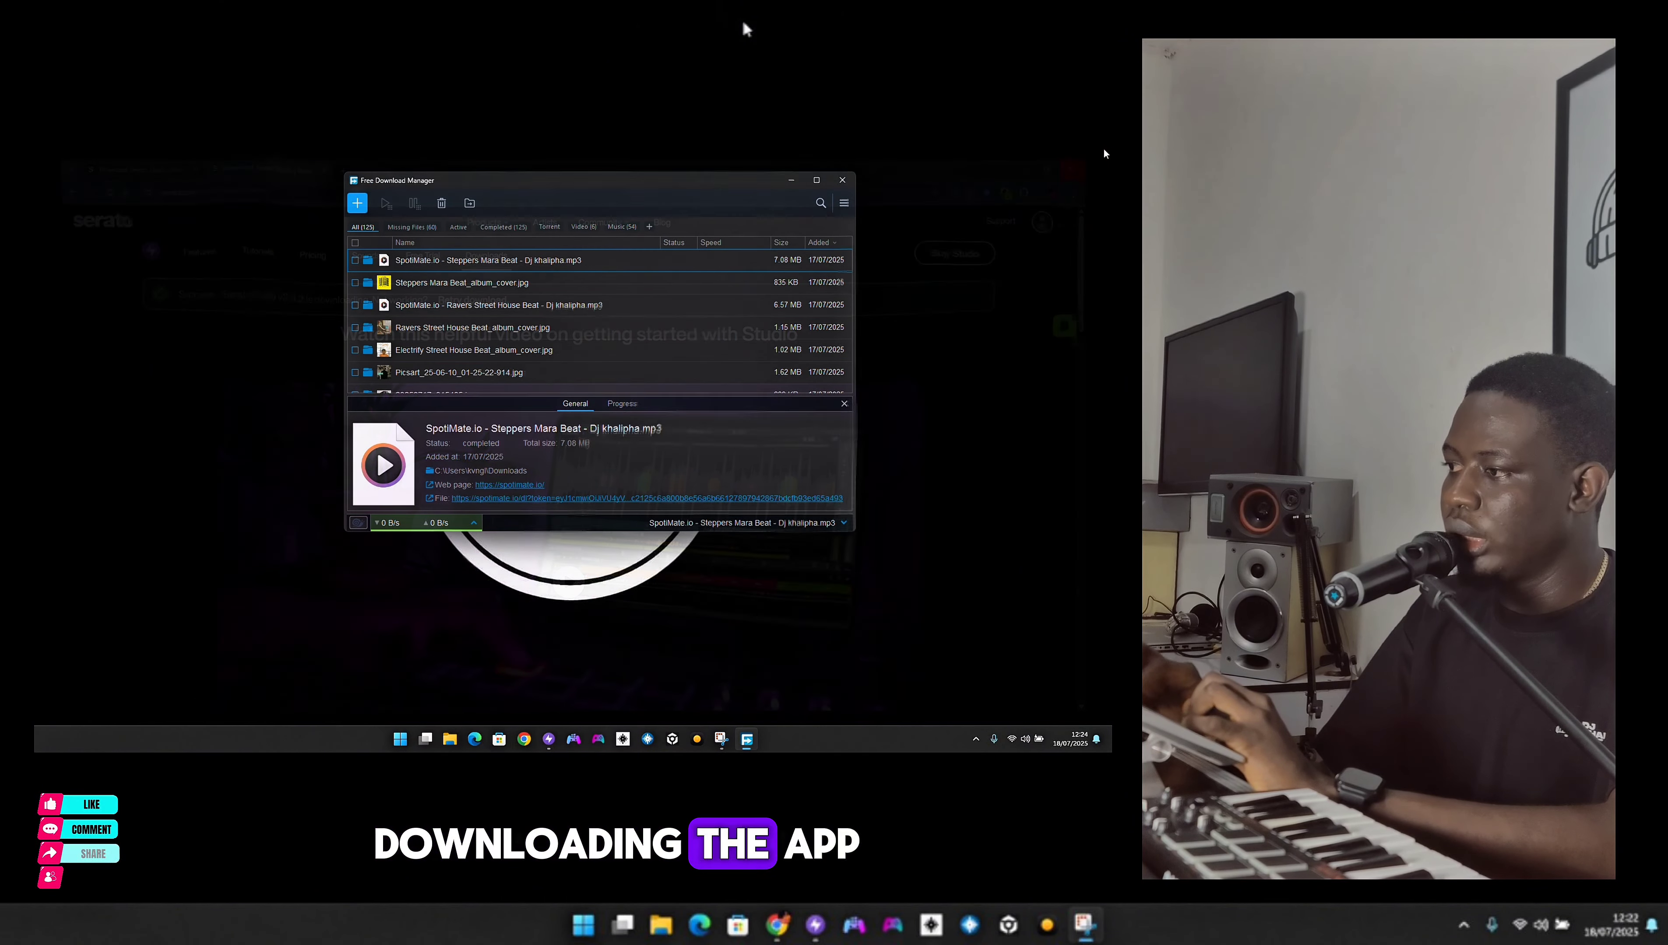
- Switch to Serato Studio, browse the genre templates and create a new beat from the Trap template
mouse_move(548, 741)
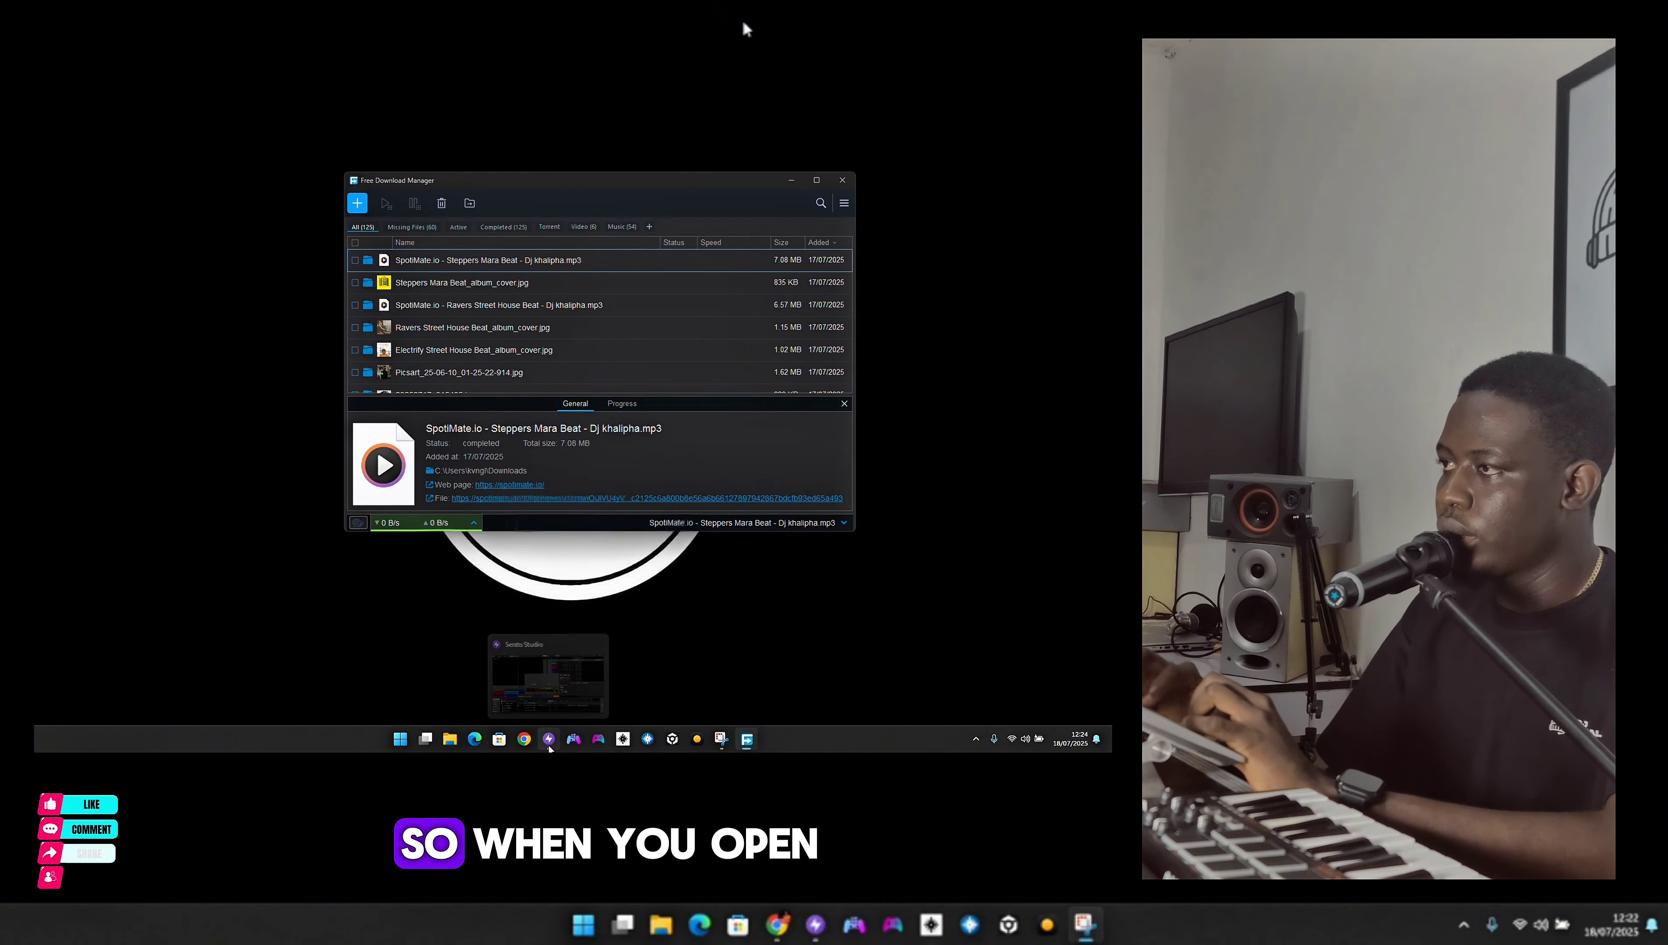
click(548, 741)
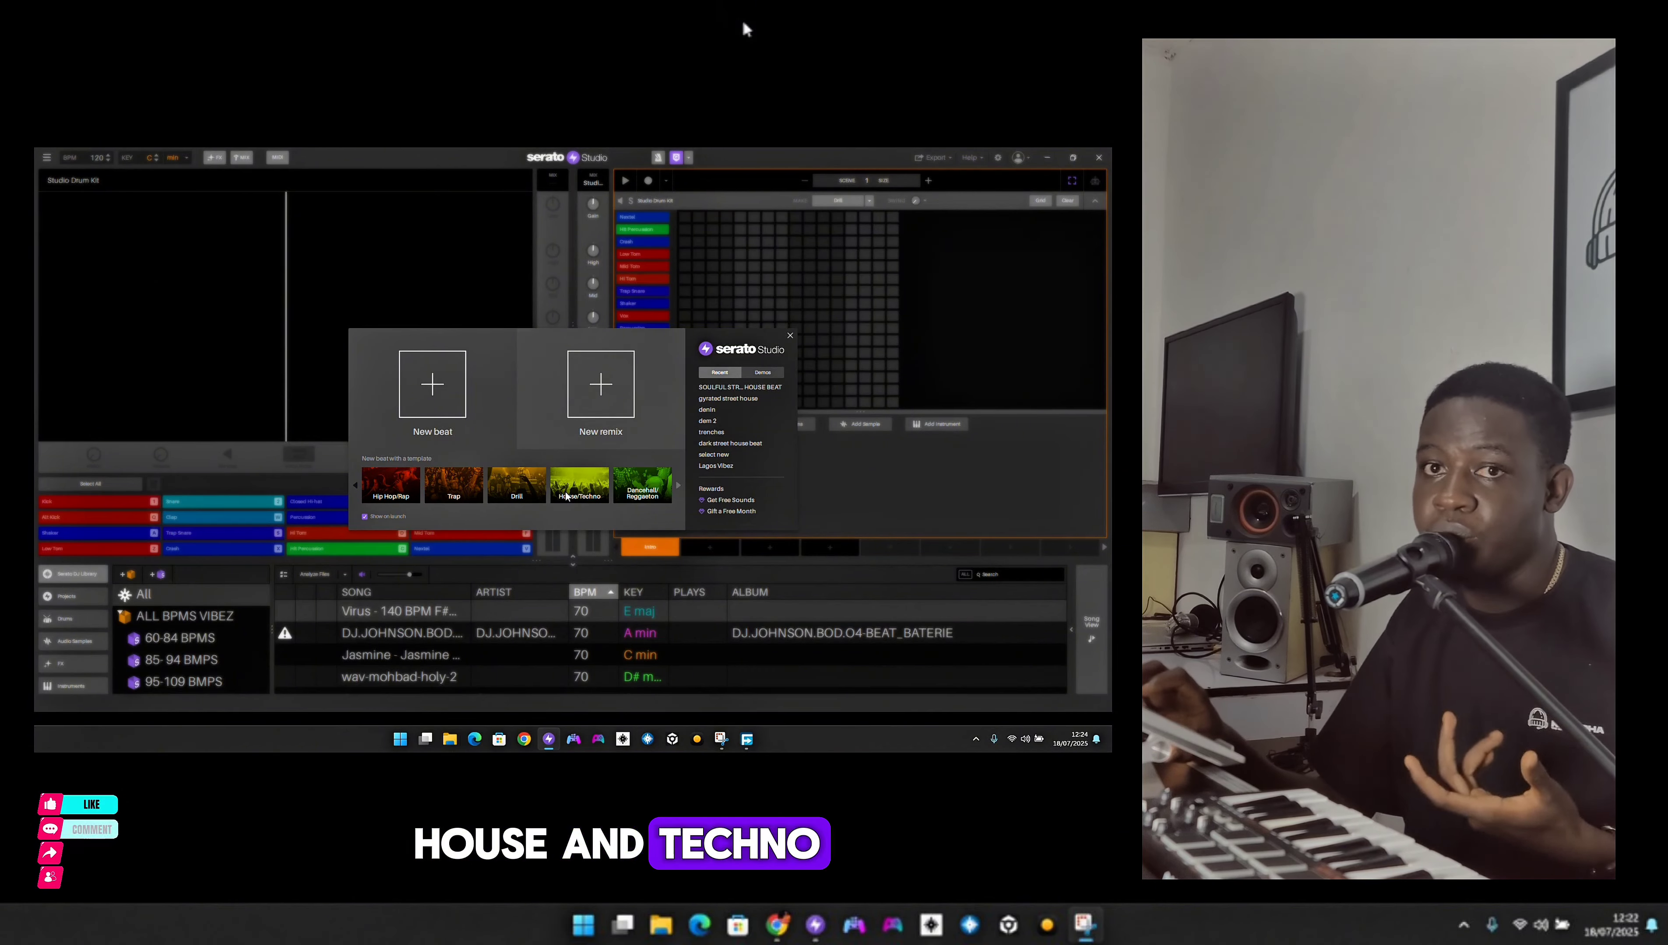
click(679, 488)
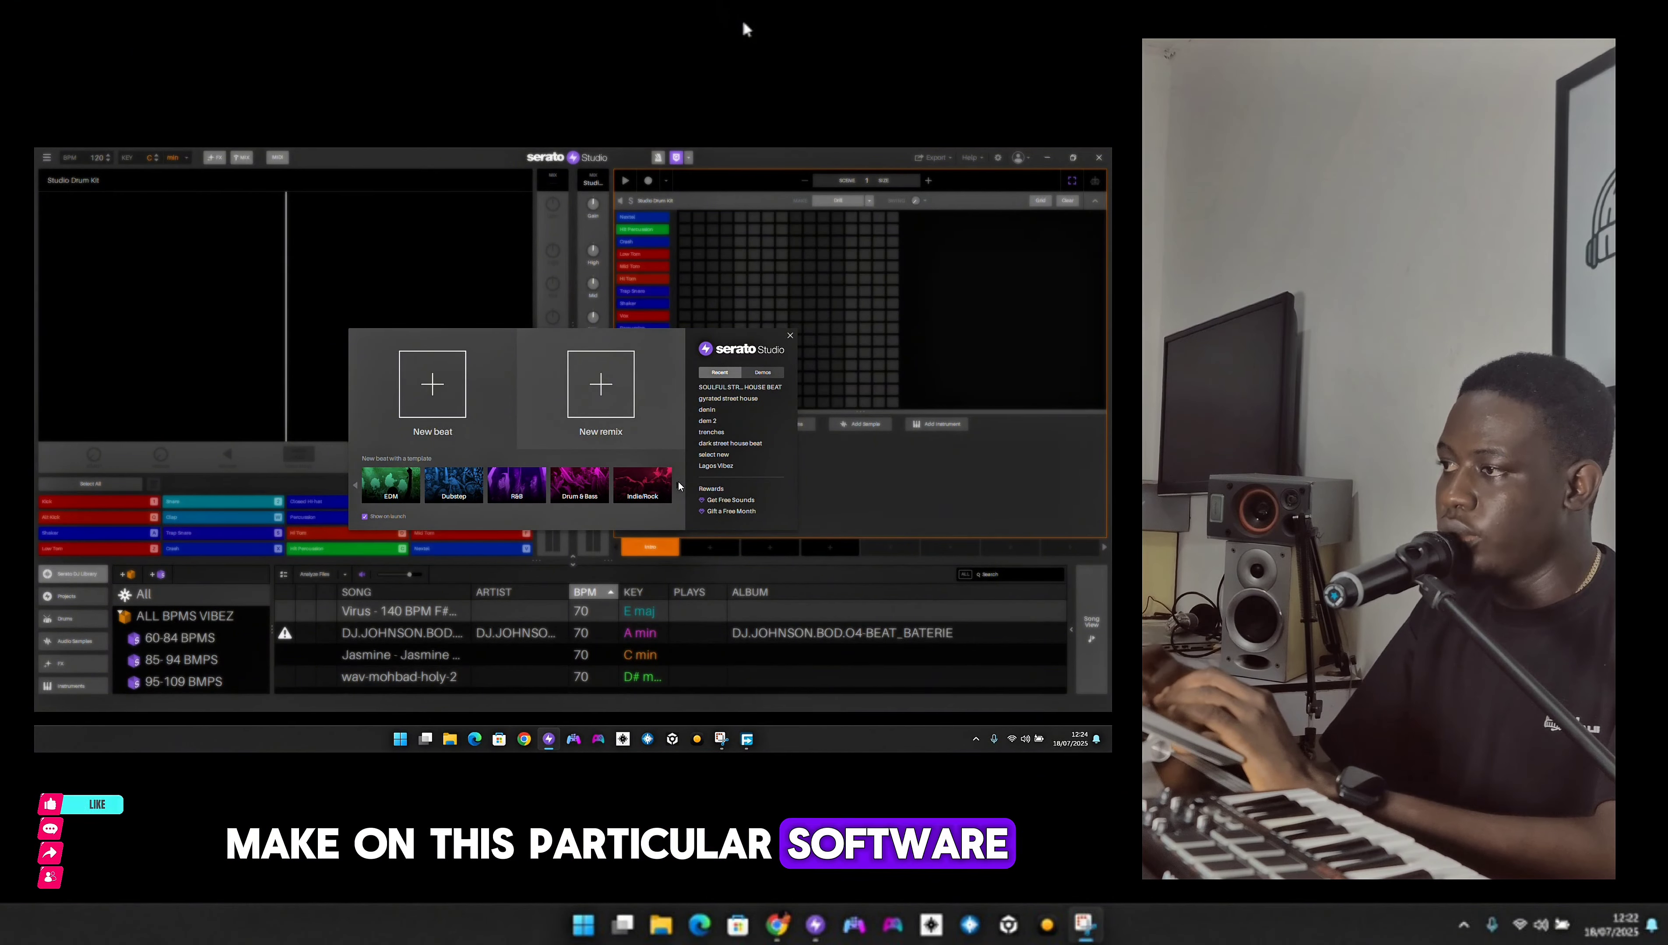
click(354, 487)
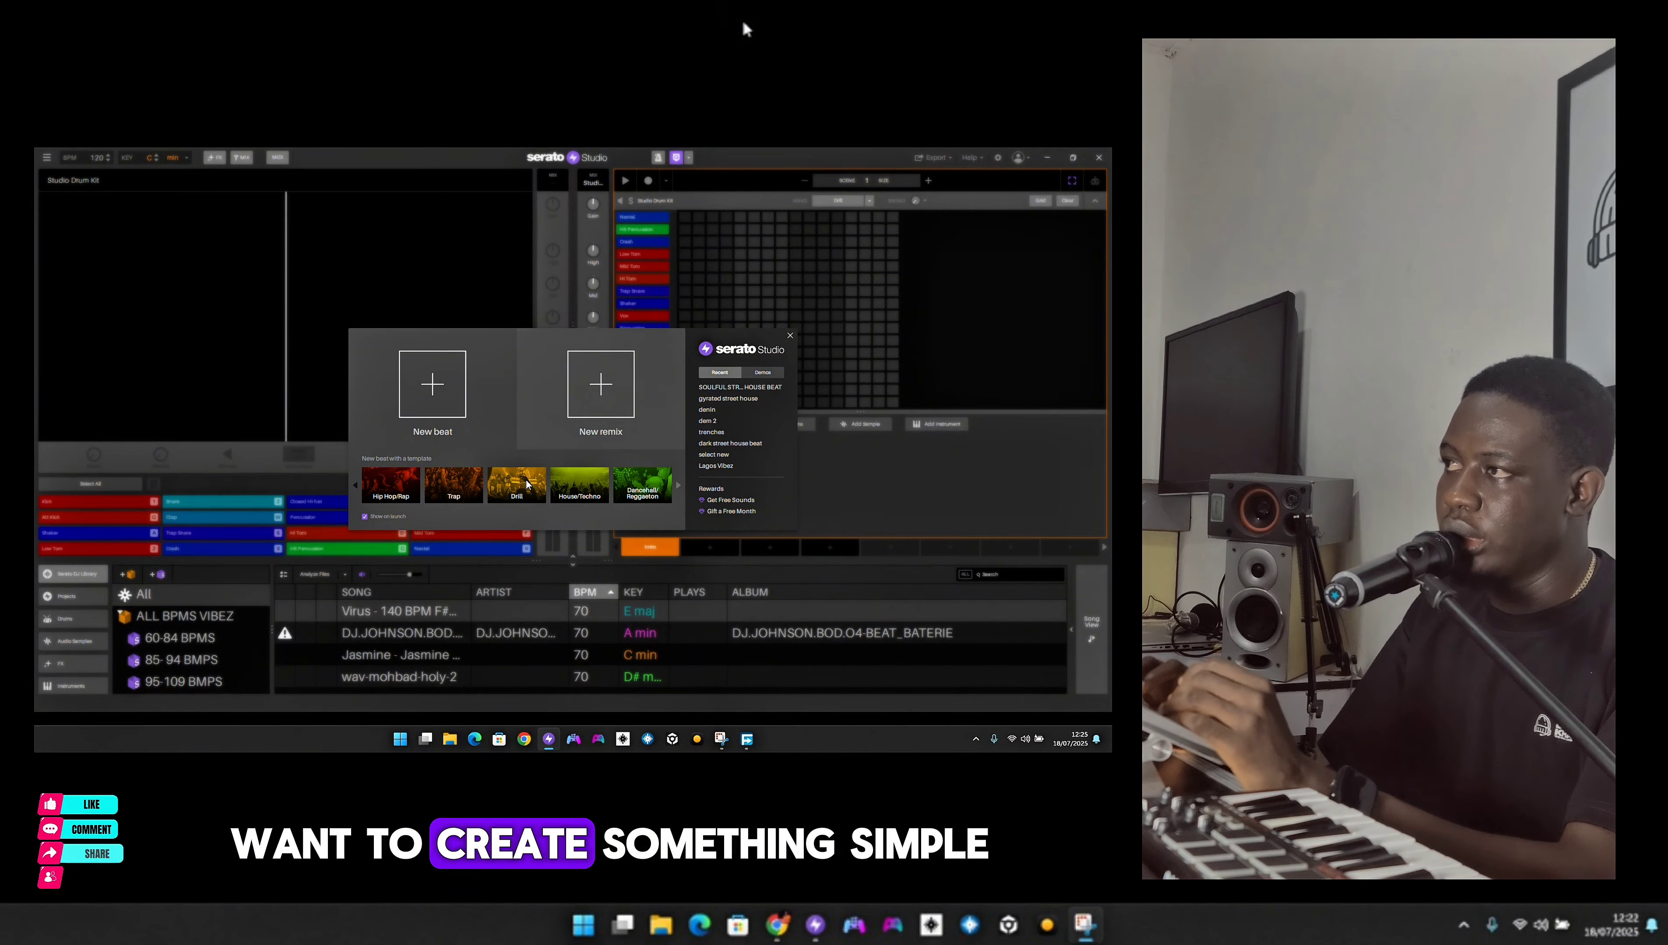
click(437, 495)
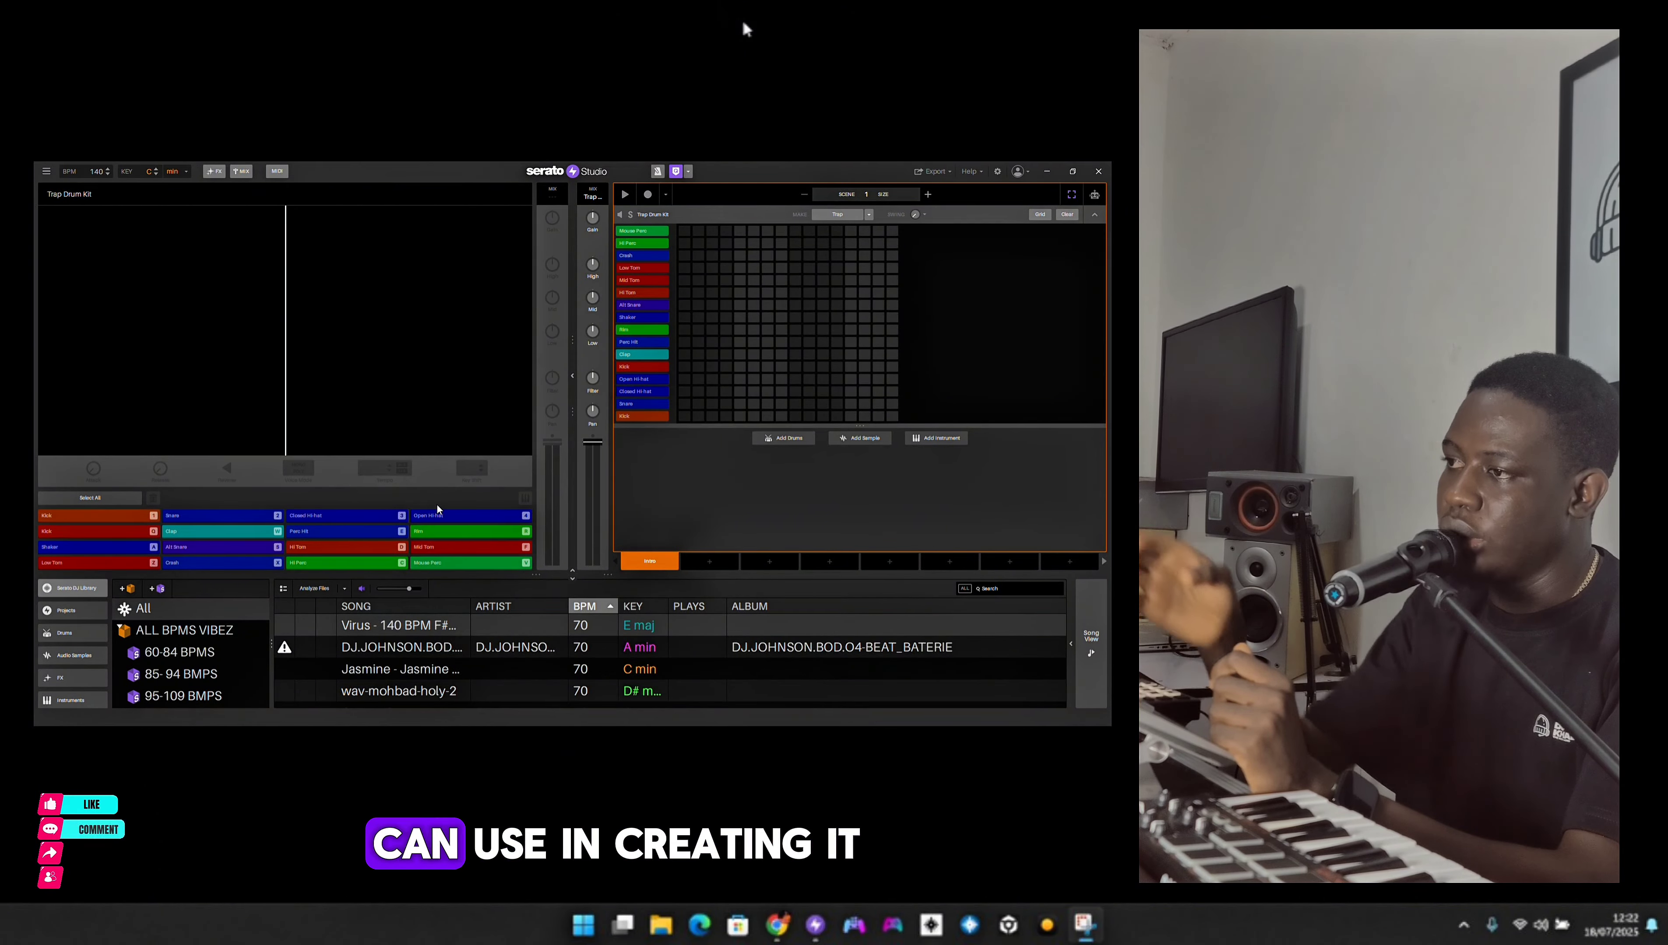
- Audition the Trap Drum Kit pads one by one, from the kicks, snare and hi-hats through clap and shaker to the toms
click(97, 517)
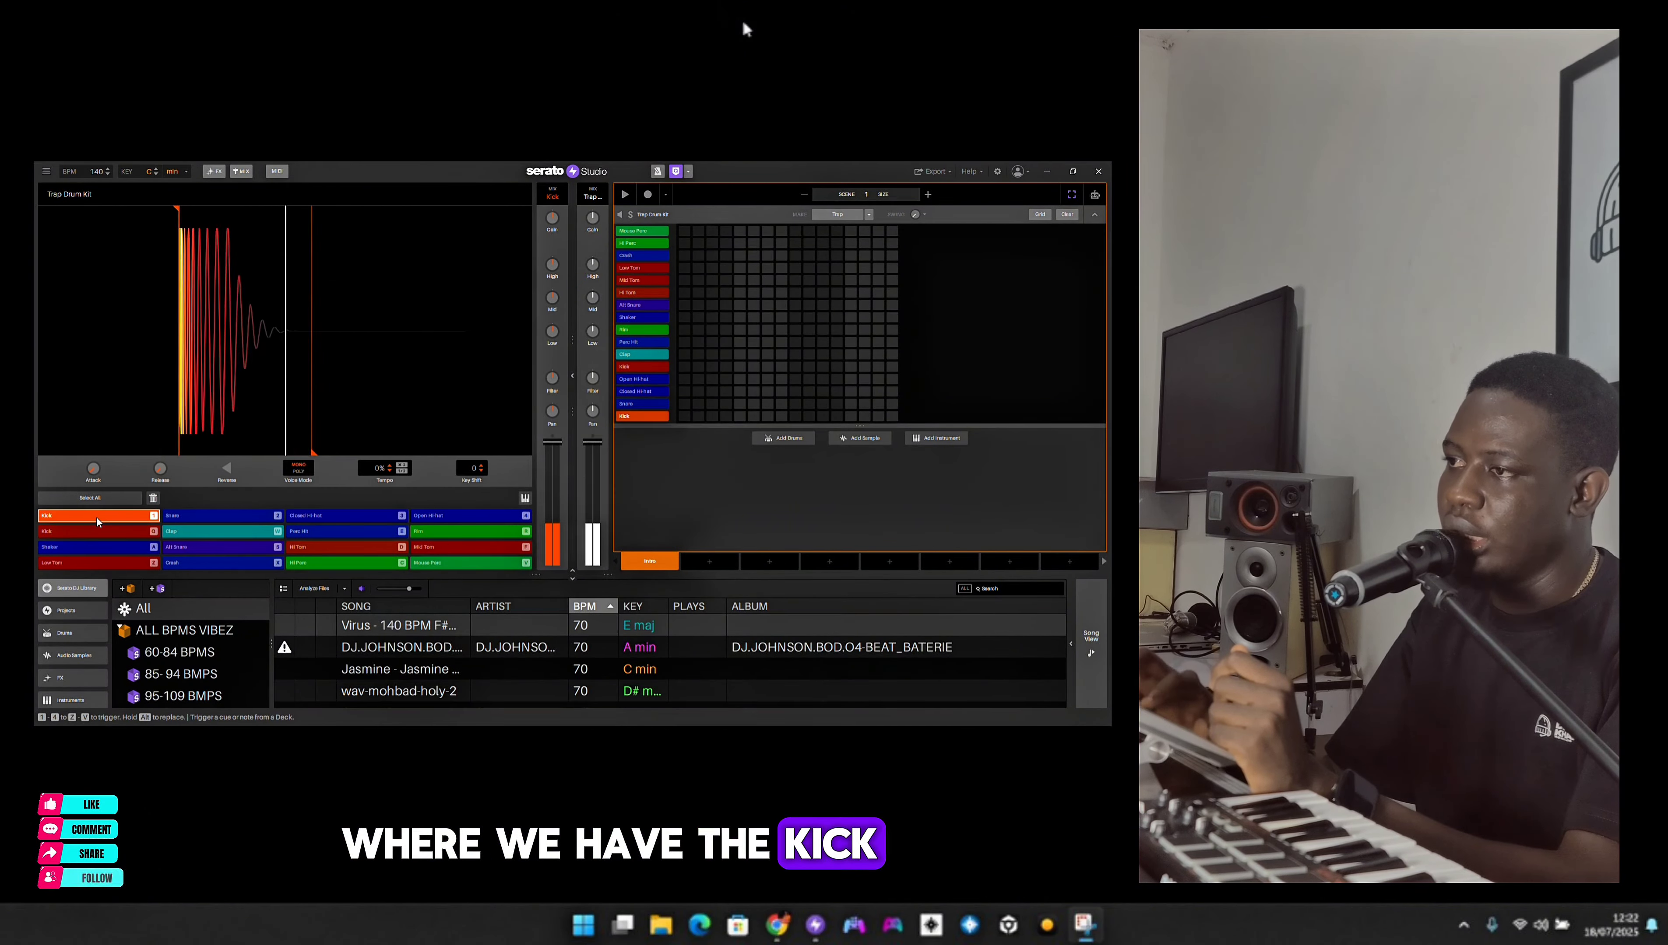
click(207, 515)
click(311, 516)
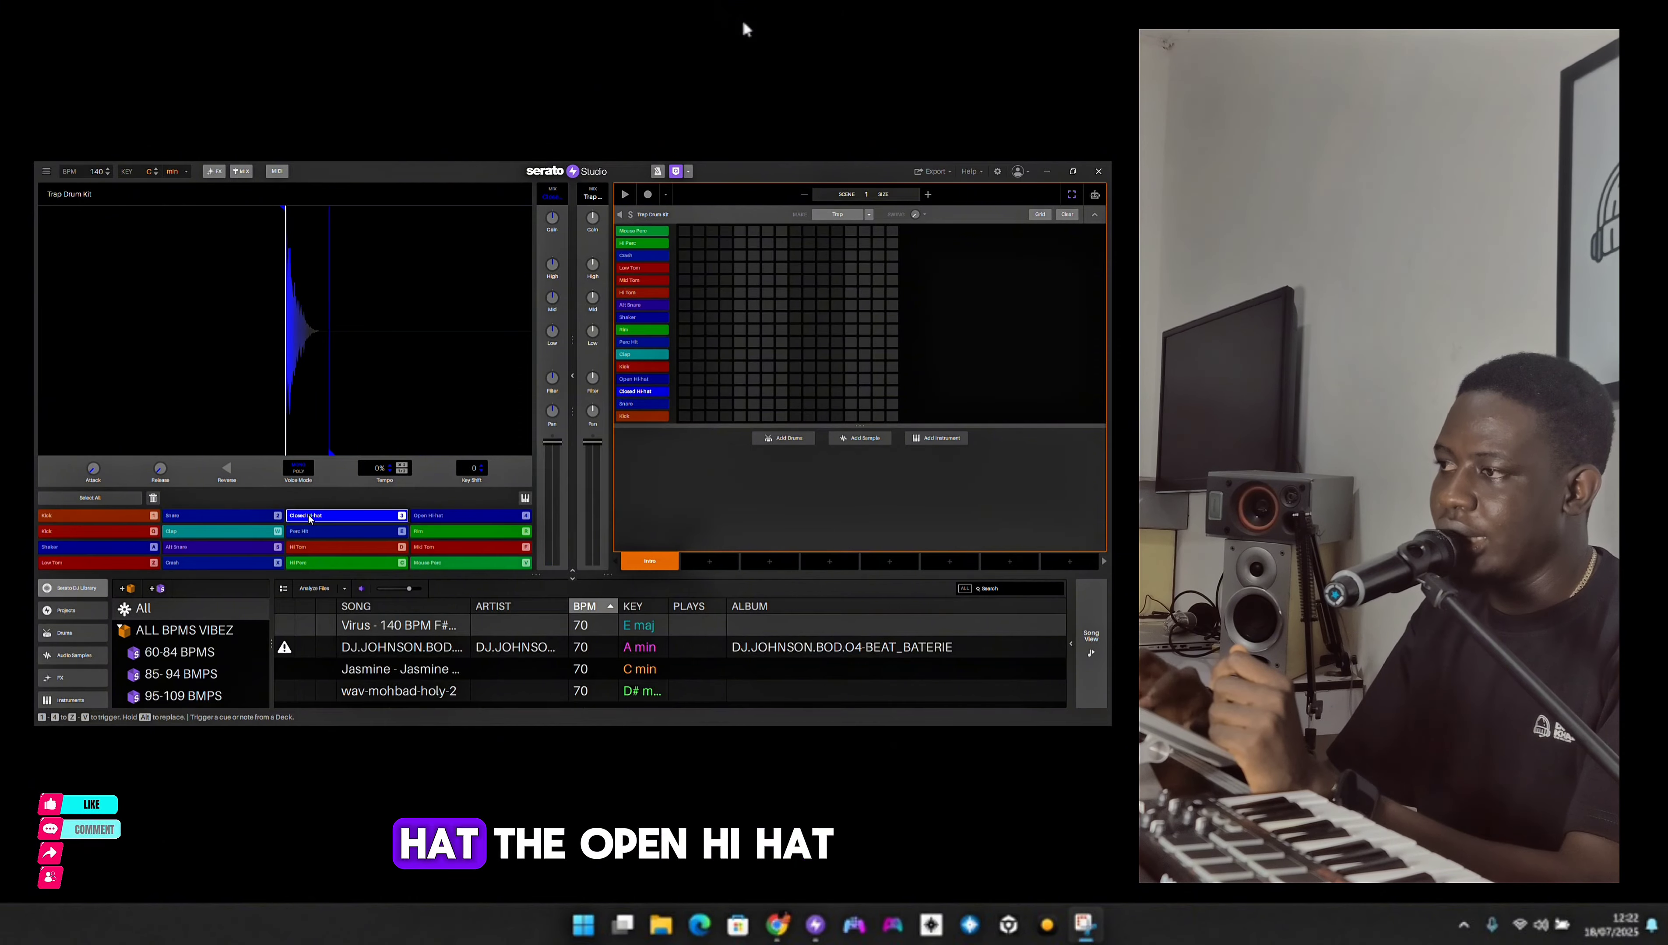
click(451, 517)
click(97, 532)
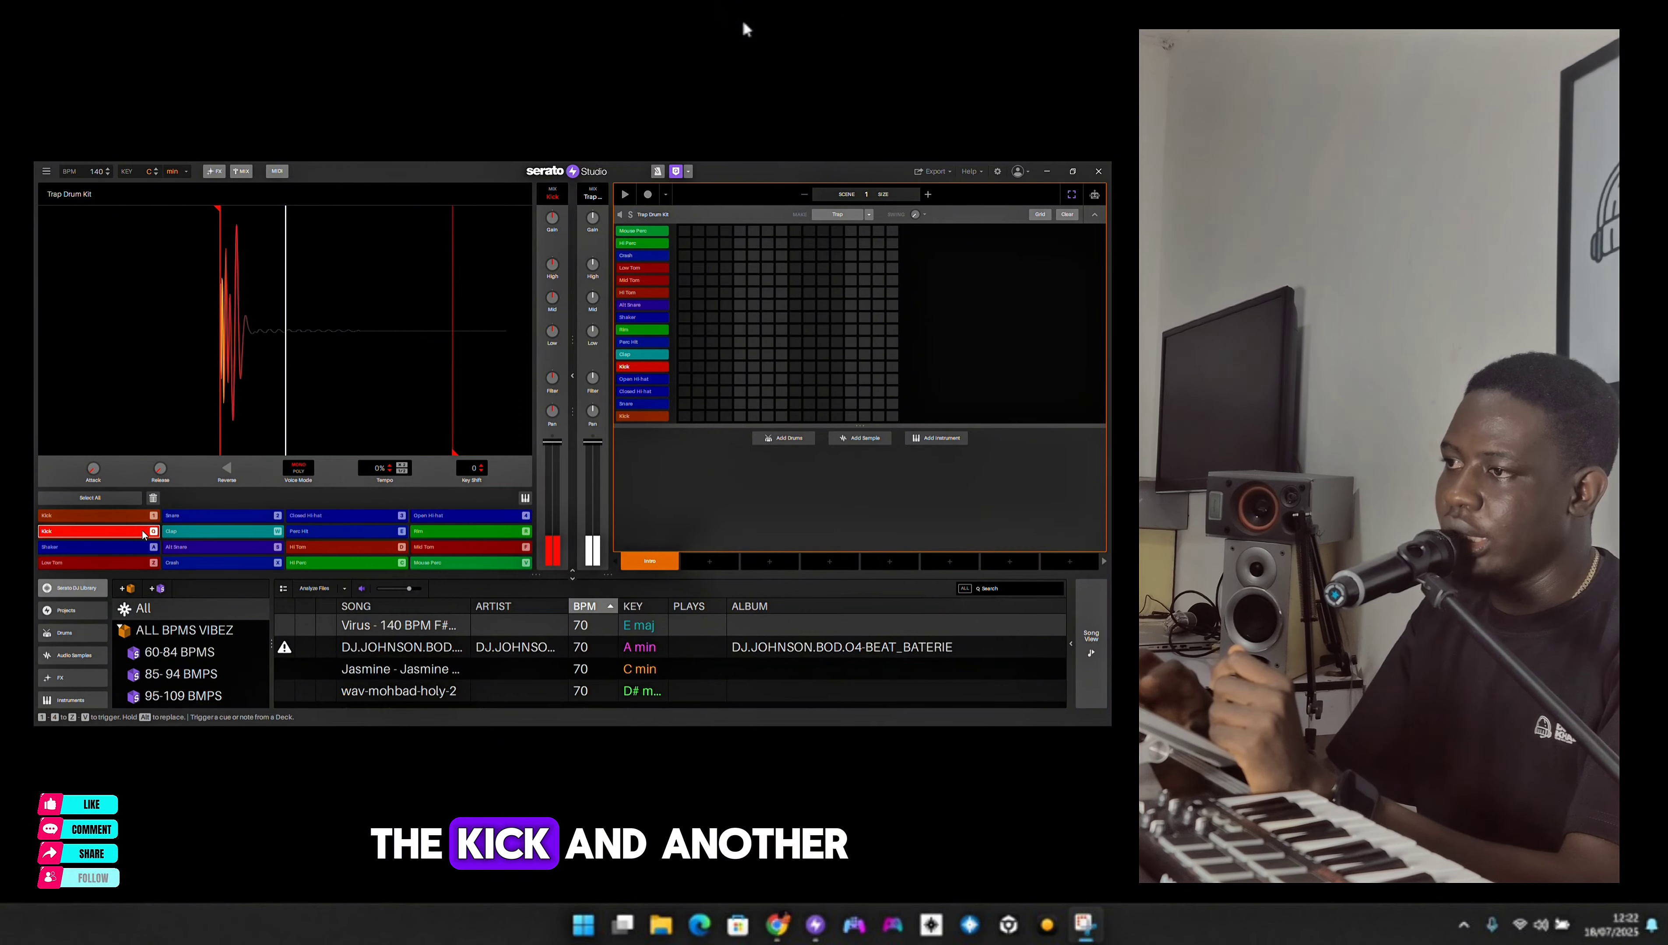
click(207, 537)
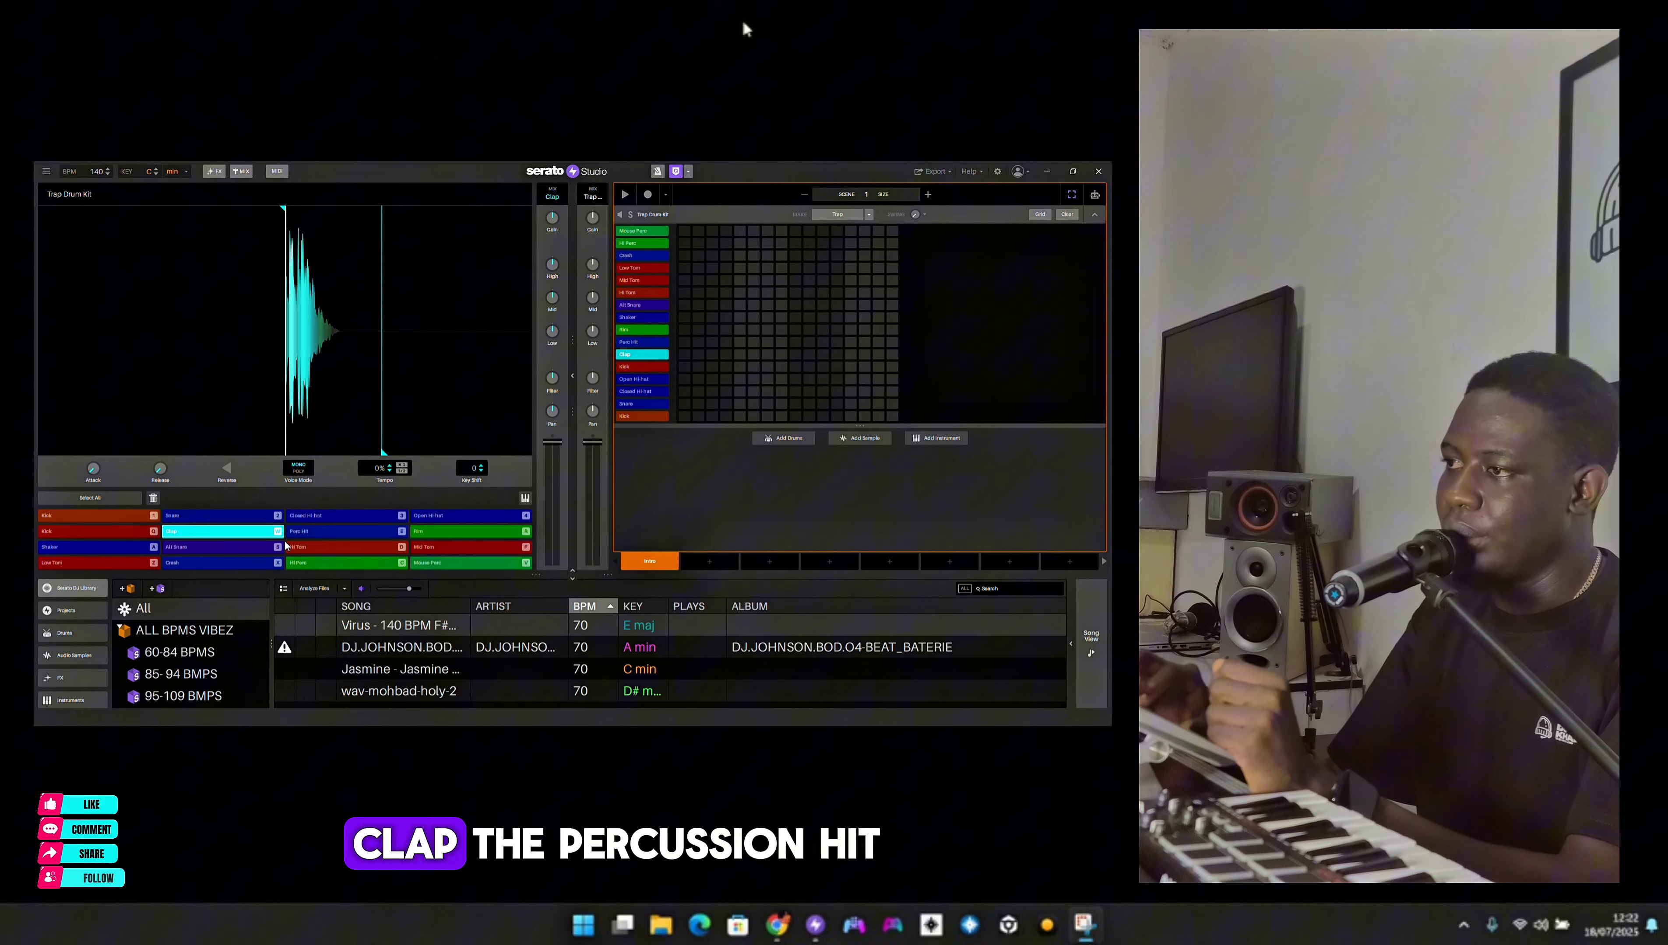
click(320, 533)
click(449, 533)
click(107, 549)
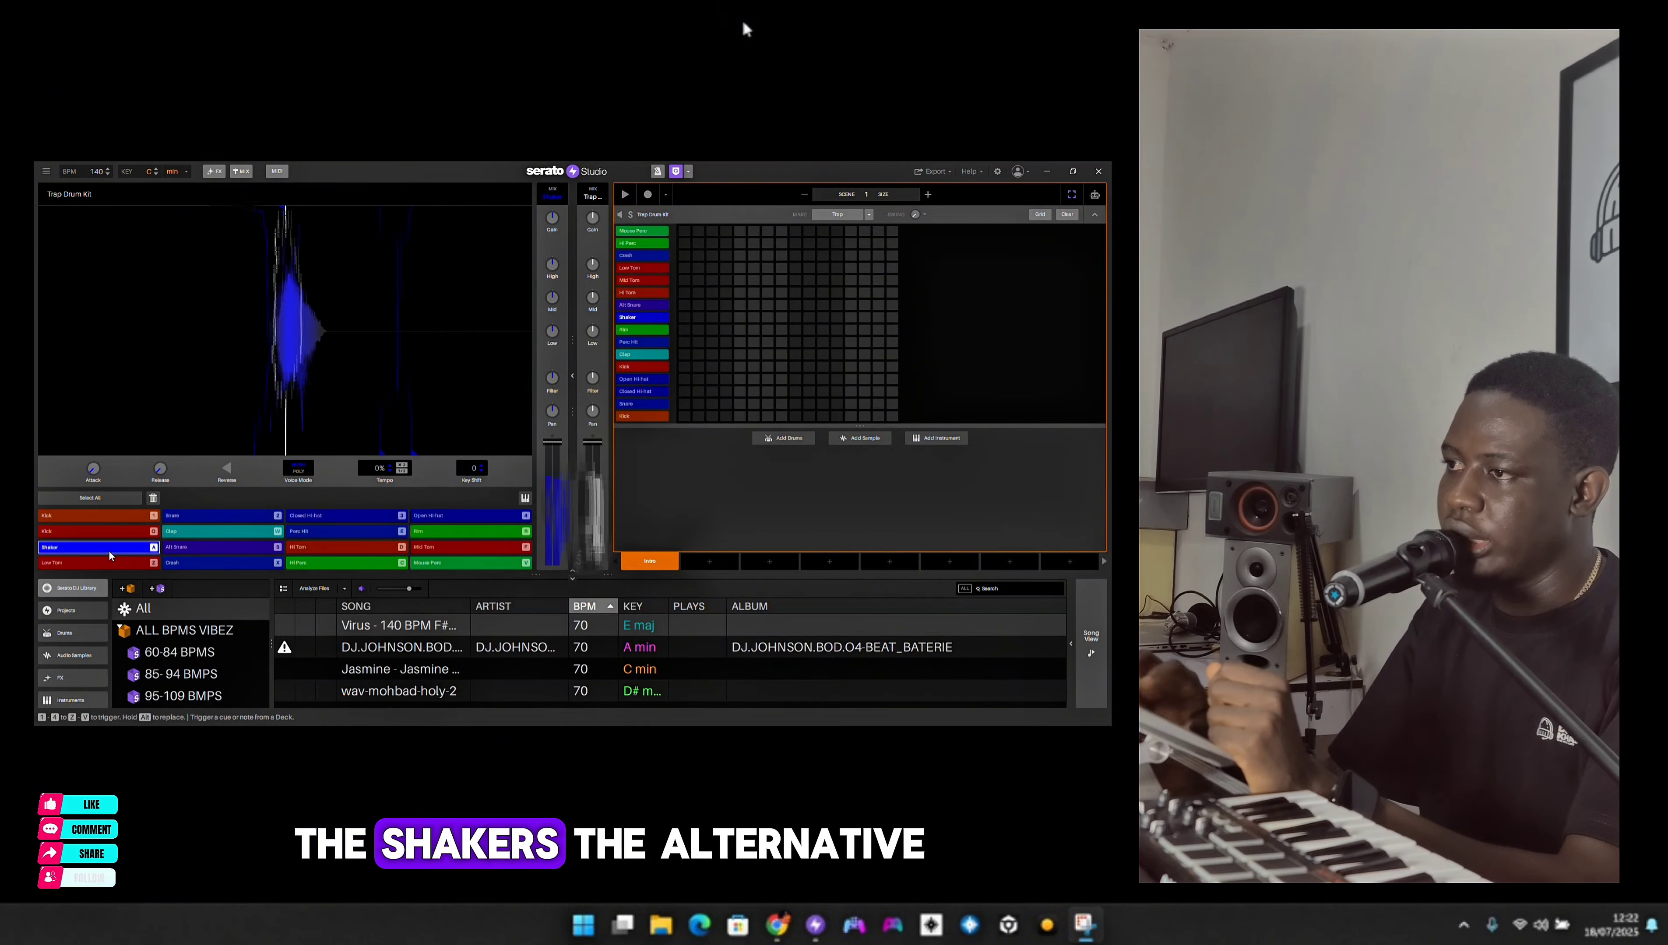
click(202, 551)
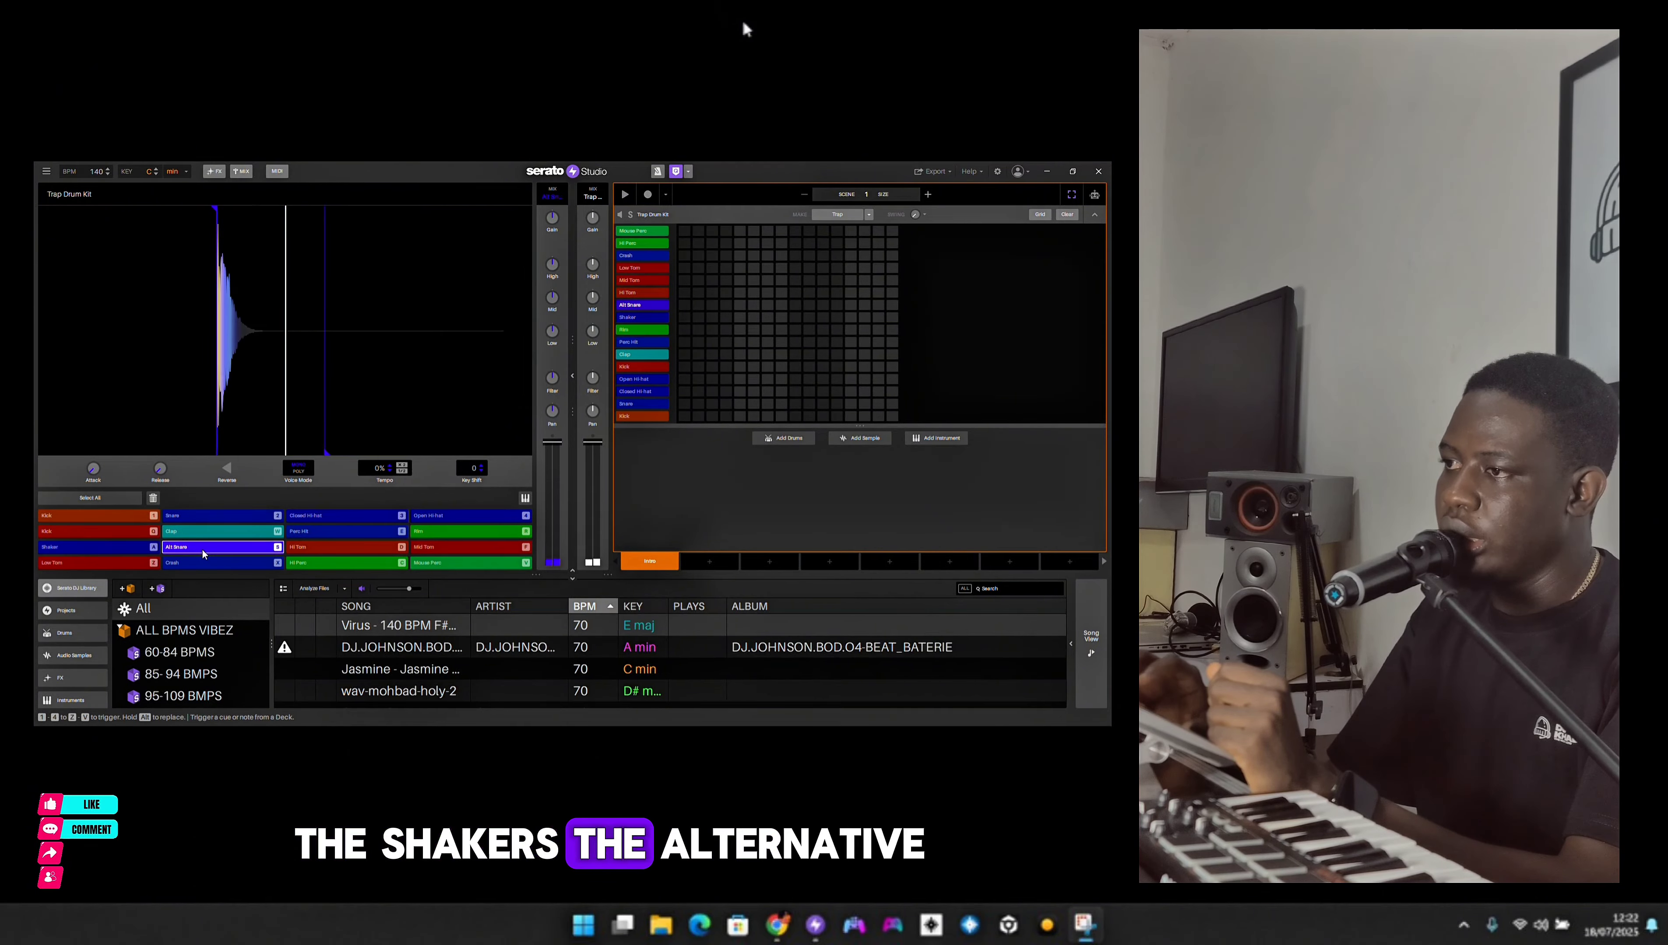
click(325, 549)
click(423, 550)
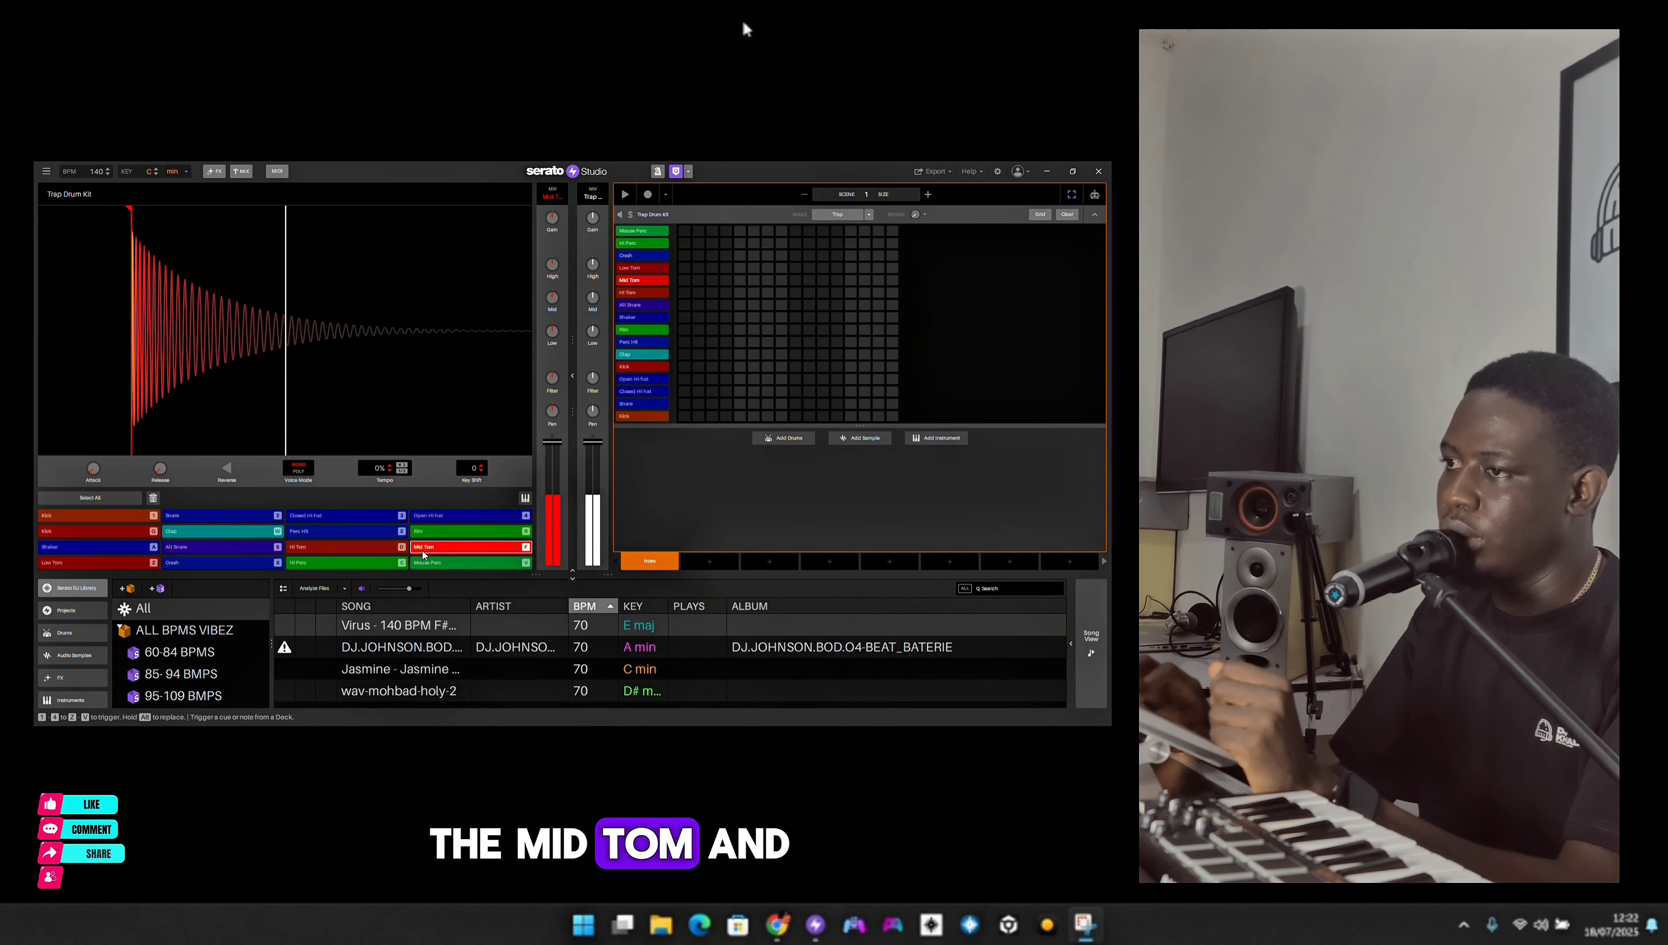
click(119, 564)
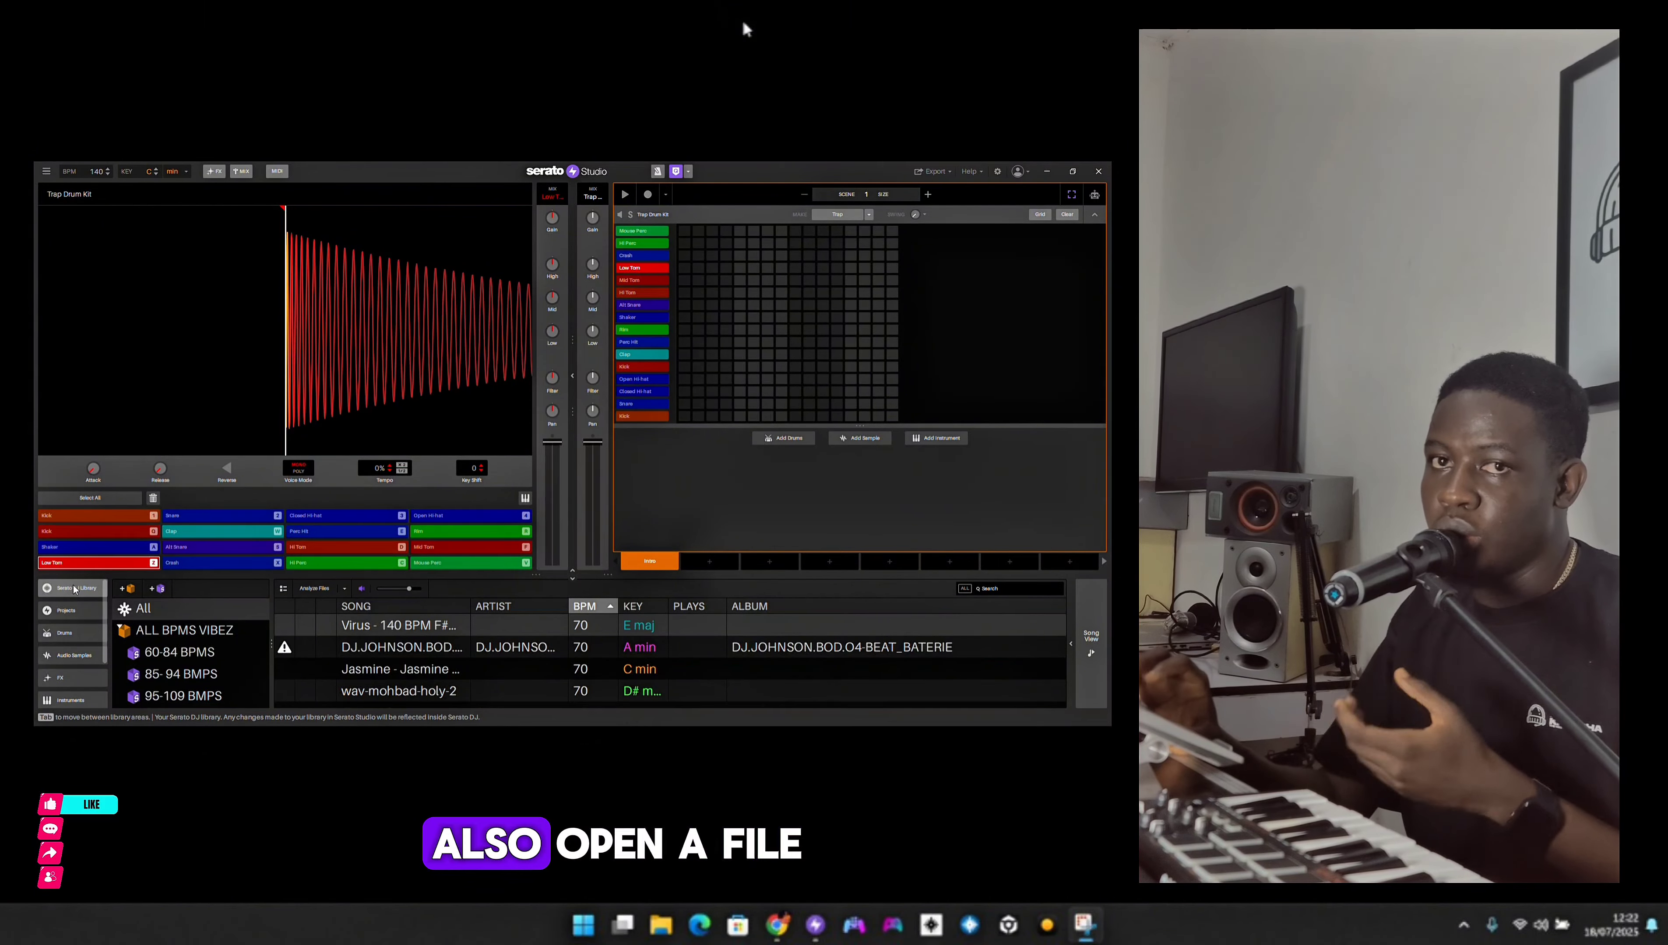
- Look through the library sections and examine the waveforms of the kicks, snare, hi-hats and alt snare by auditioning their pads
scroll(77, 617, down, 2)
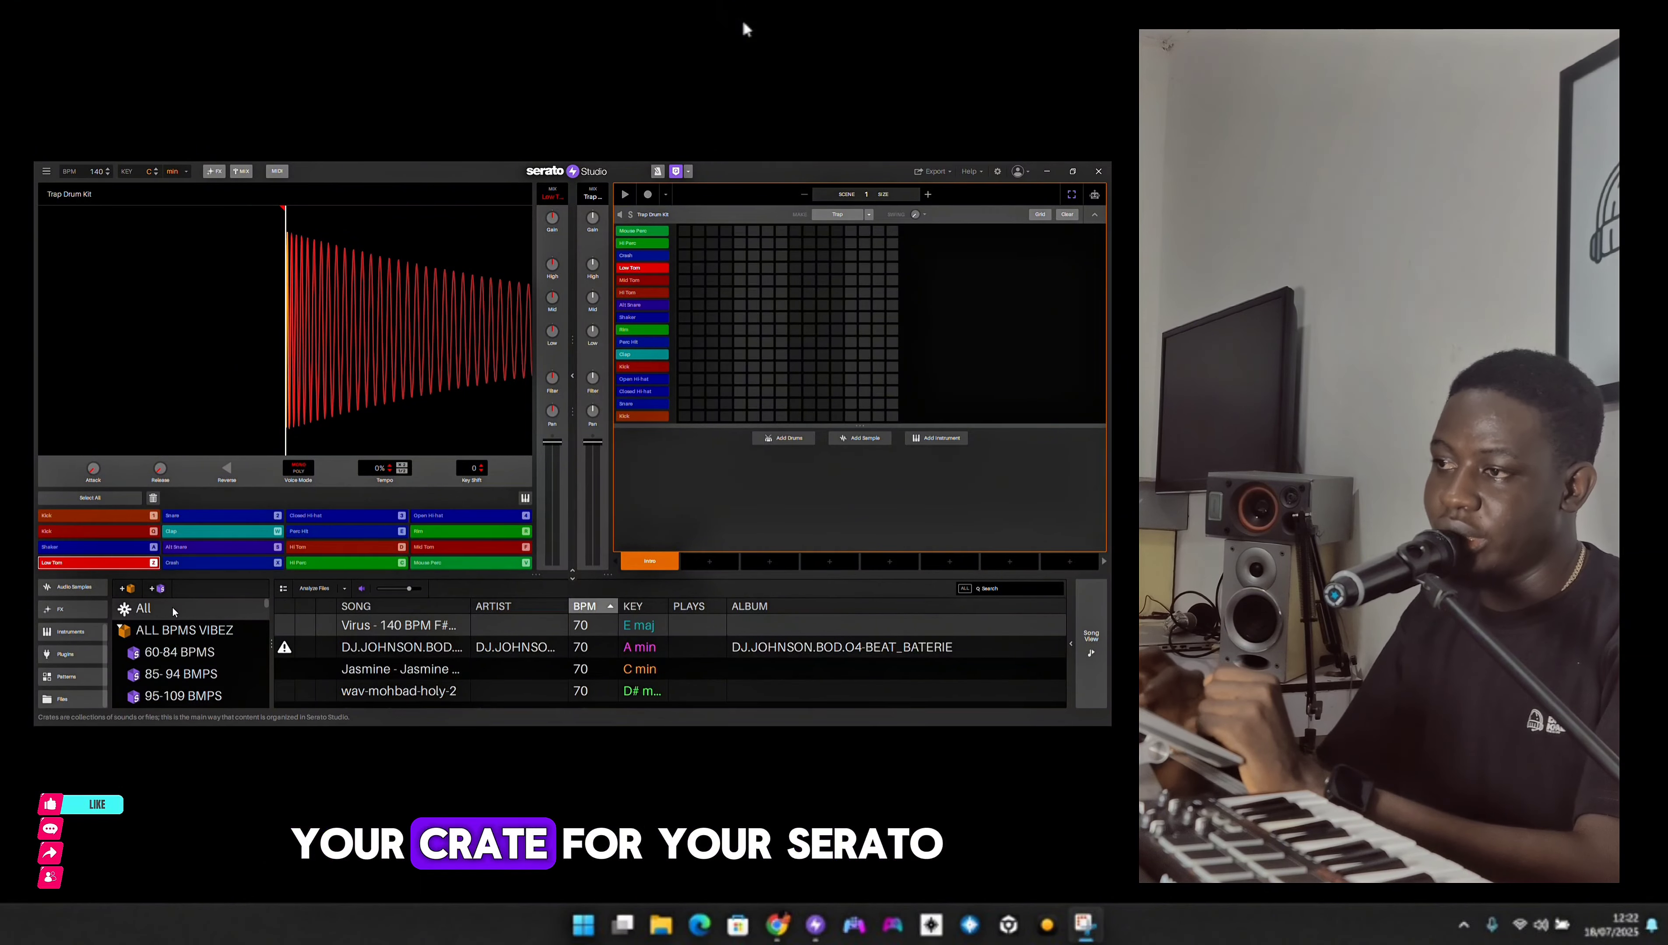
scroll(70, 596, up, 3)
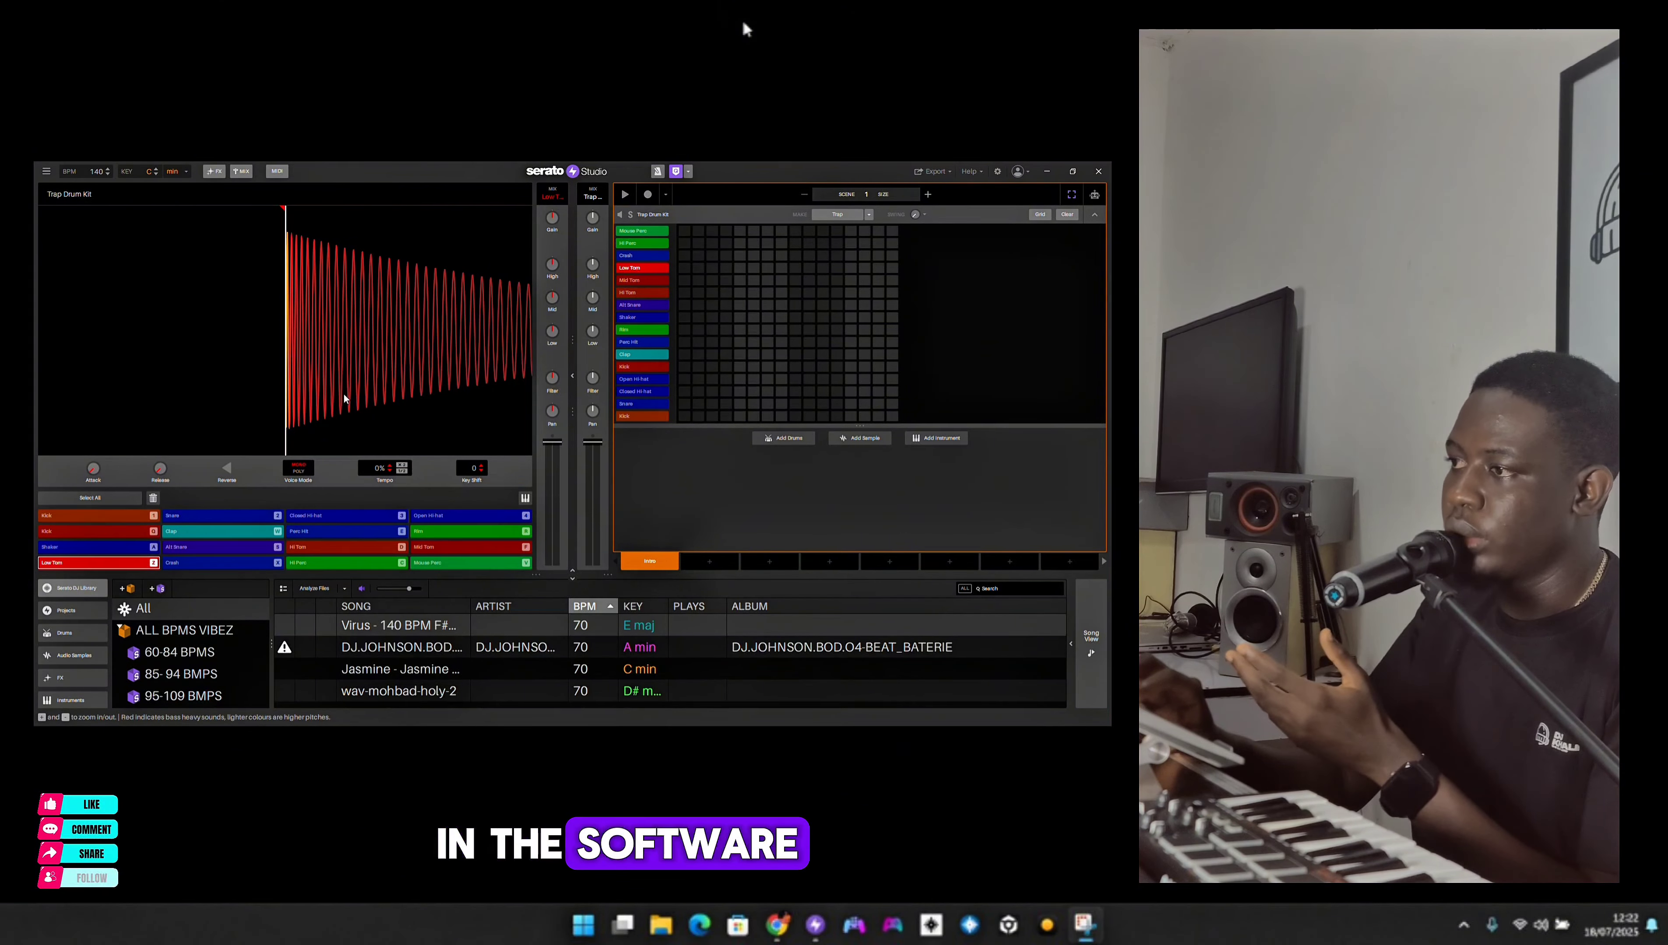
click(75, 516)
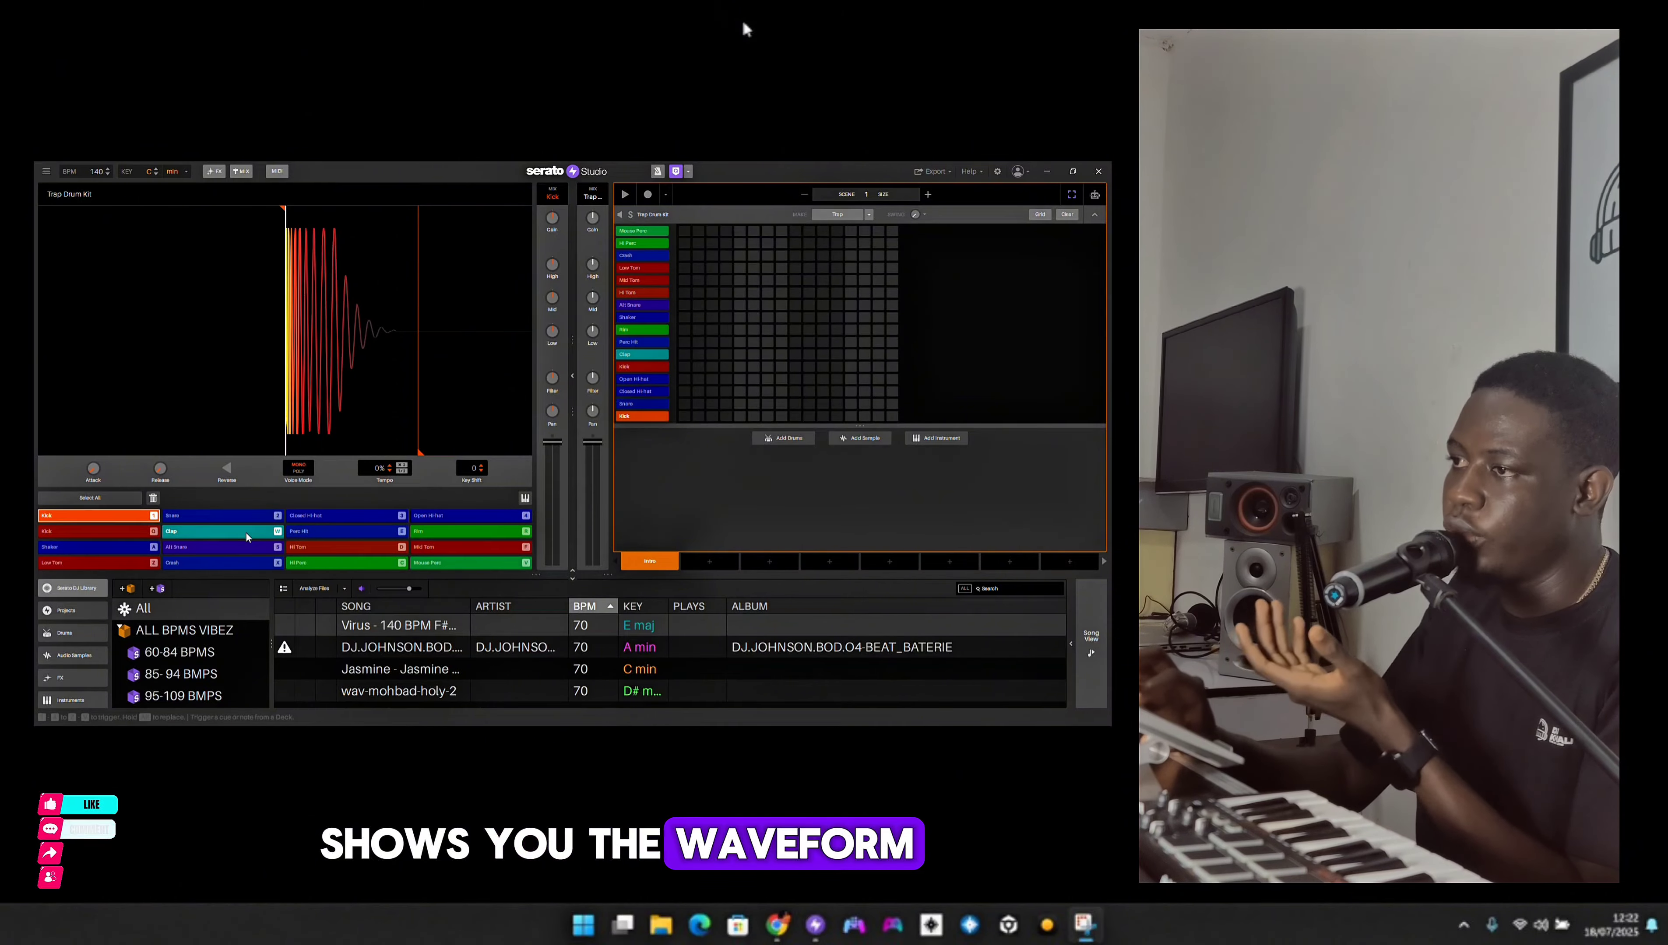
click(244, 521)
click(305, 518)
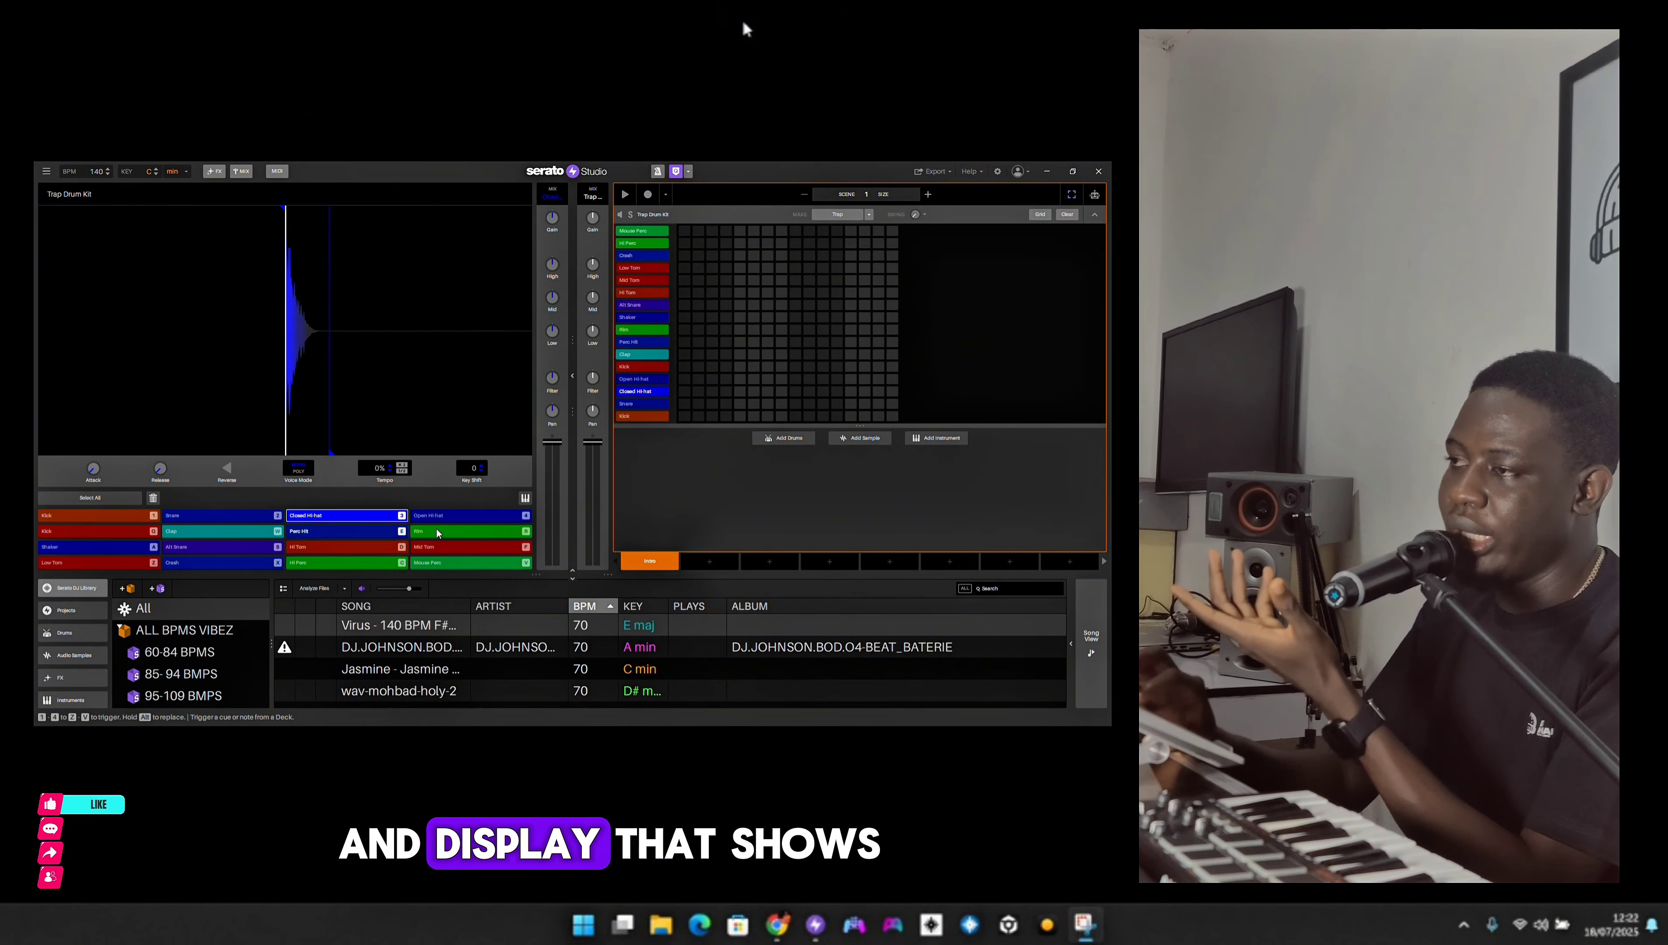
click(470, 516)
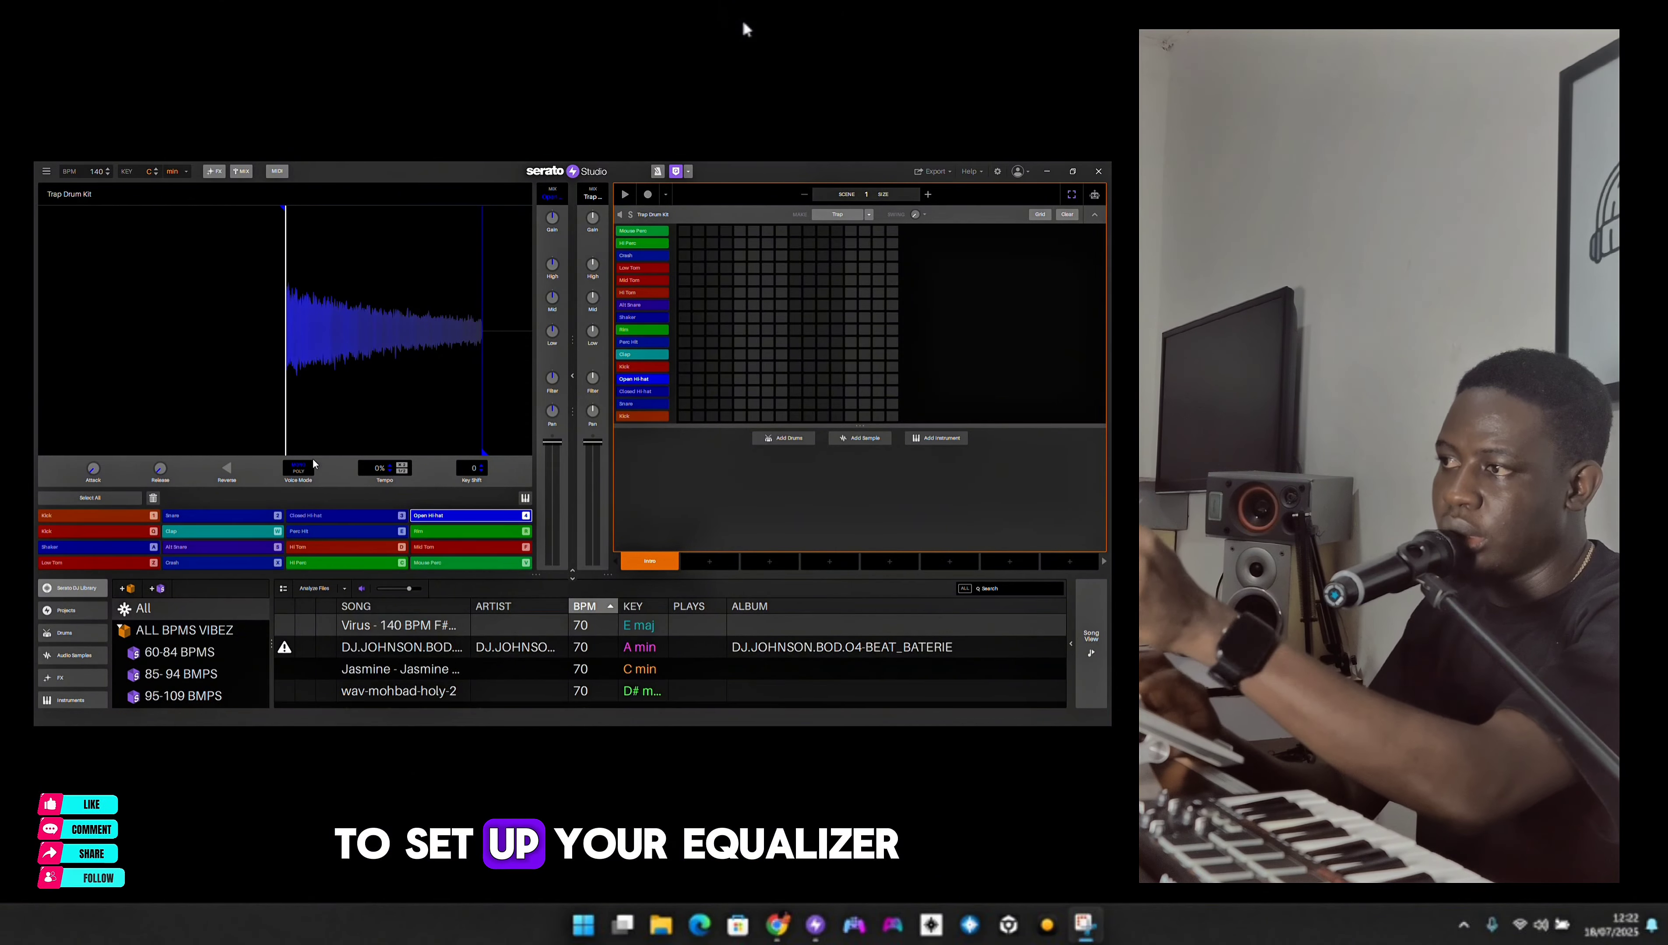
click(152, 534)
click(242, 546)
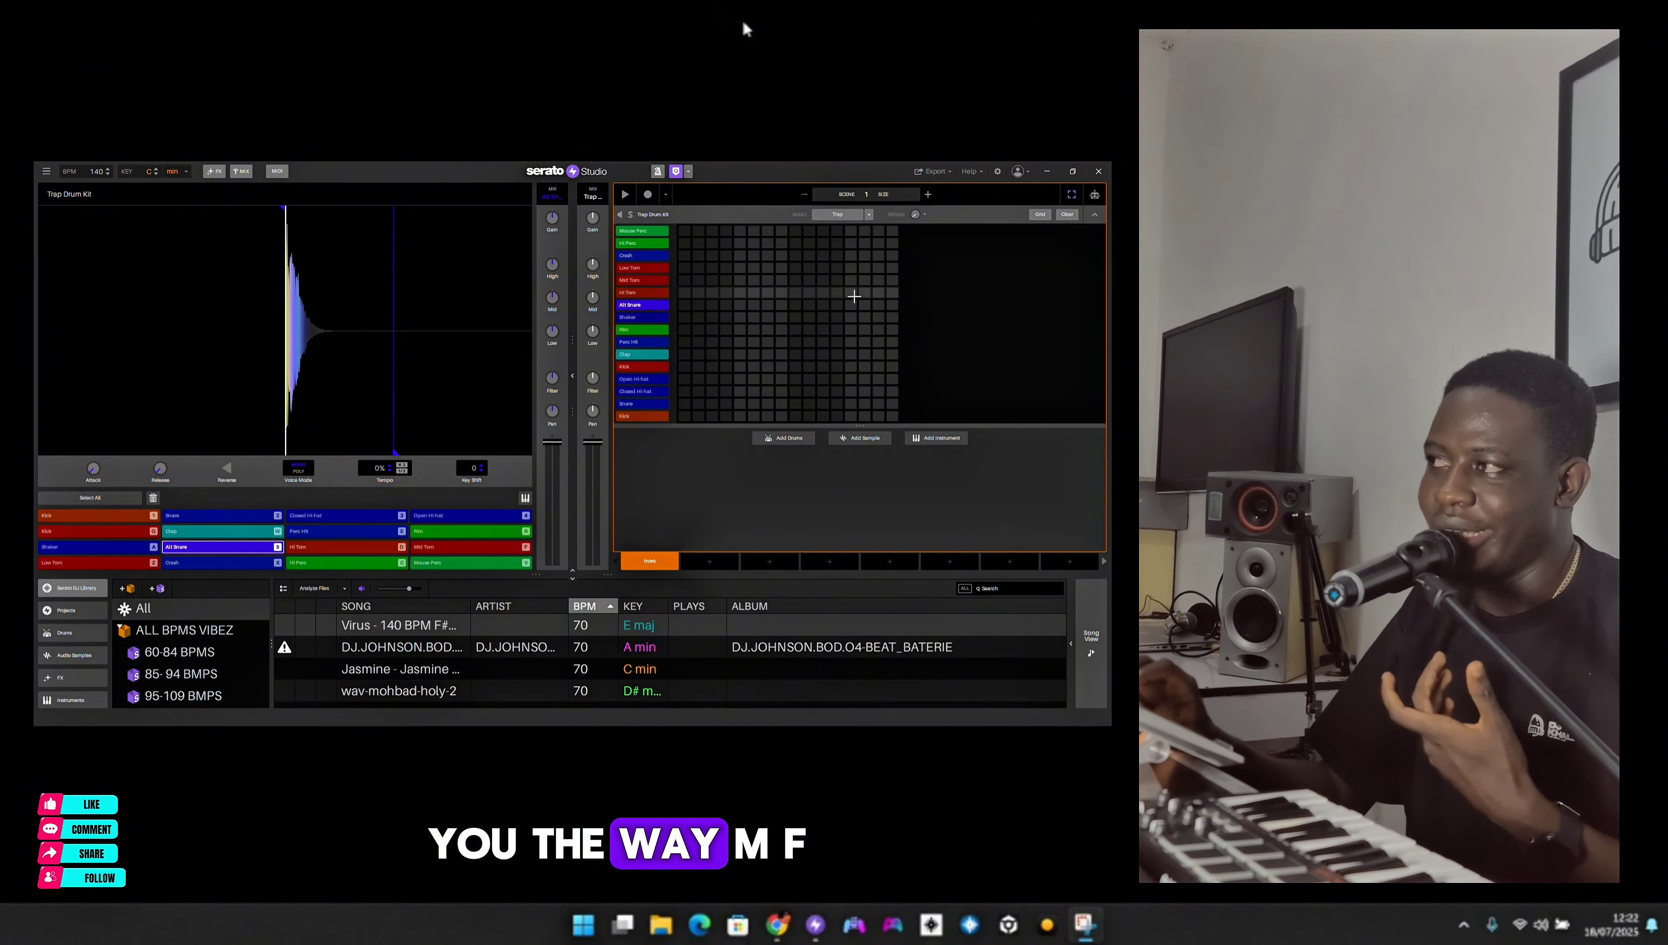
- Extend the active scene to four bars by doubling its length twice
click(928, 194)
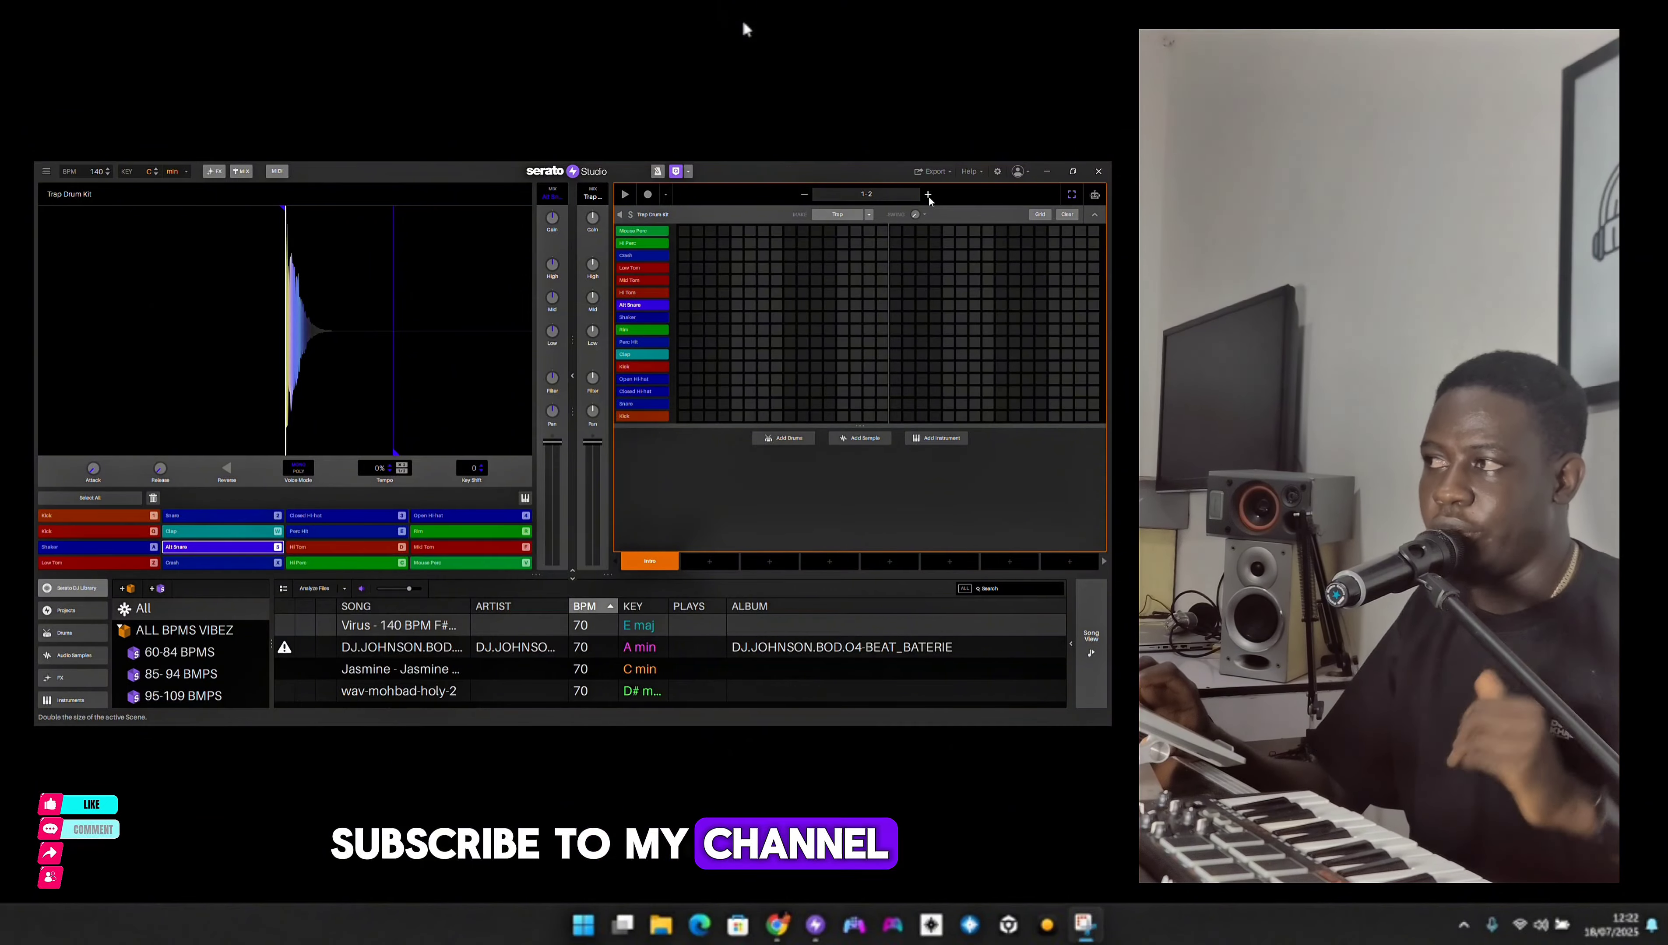
click(928, 195)
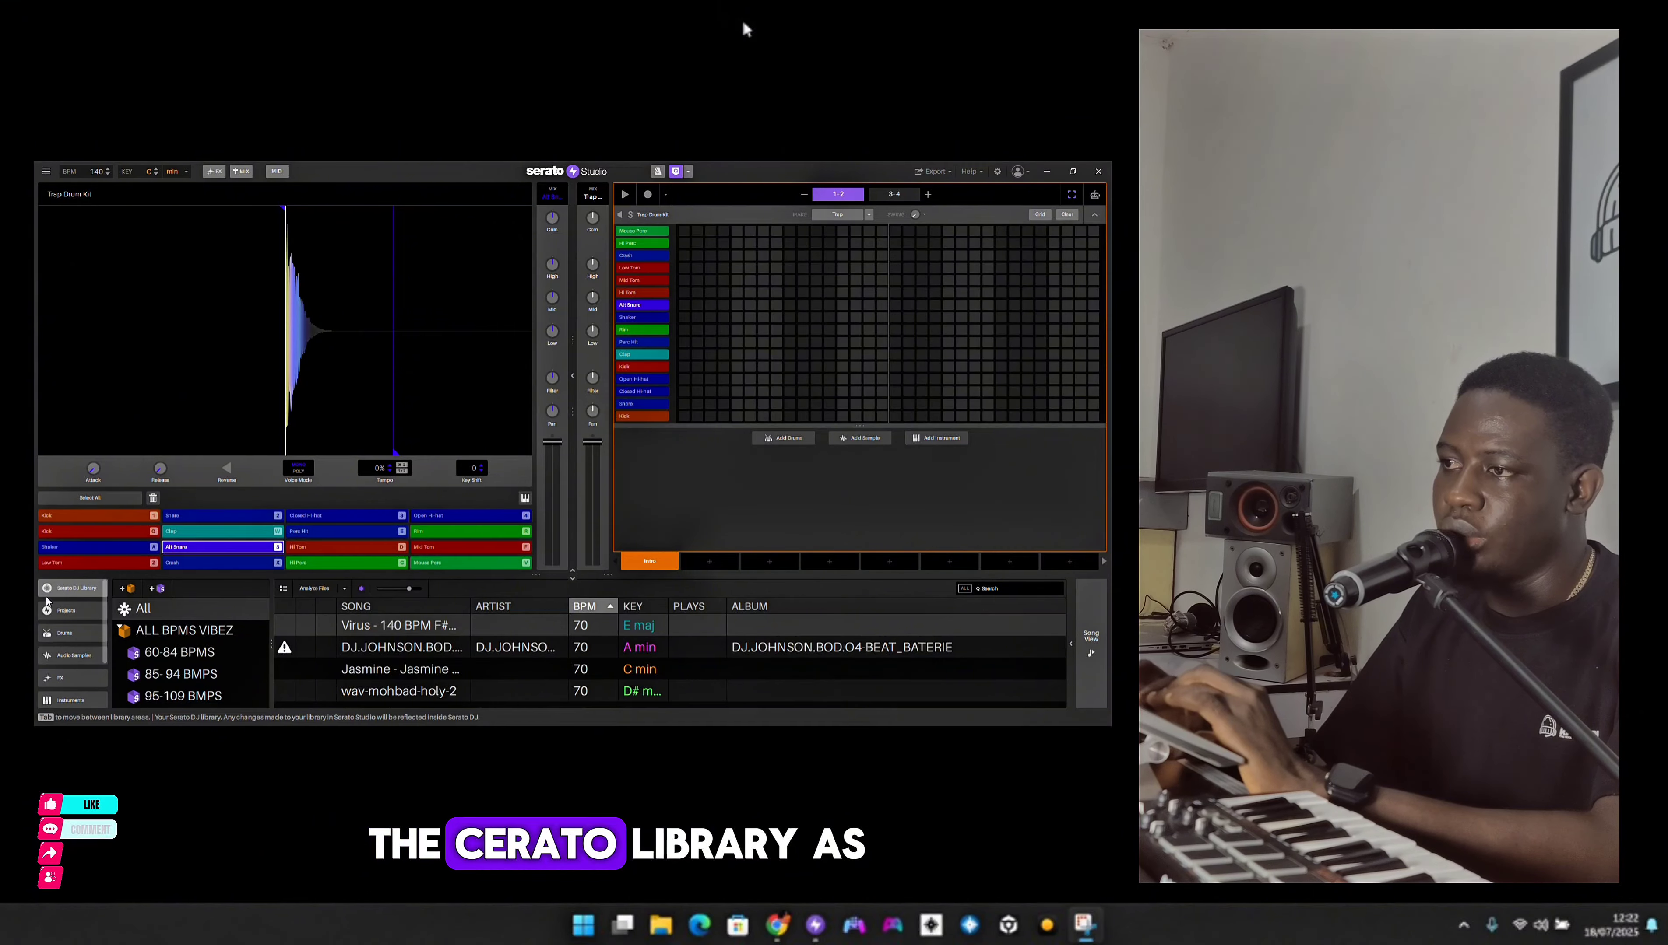
- Show the saved projects in the library
click(68, 615)
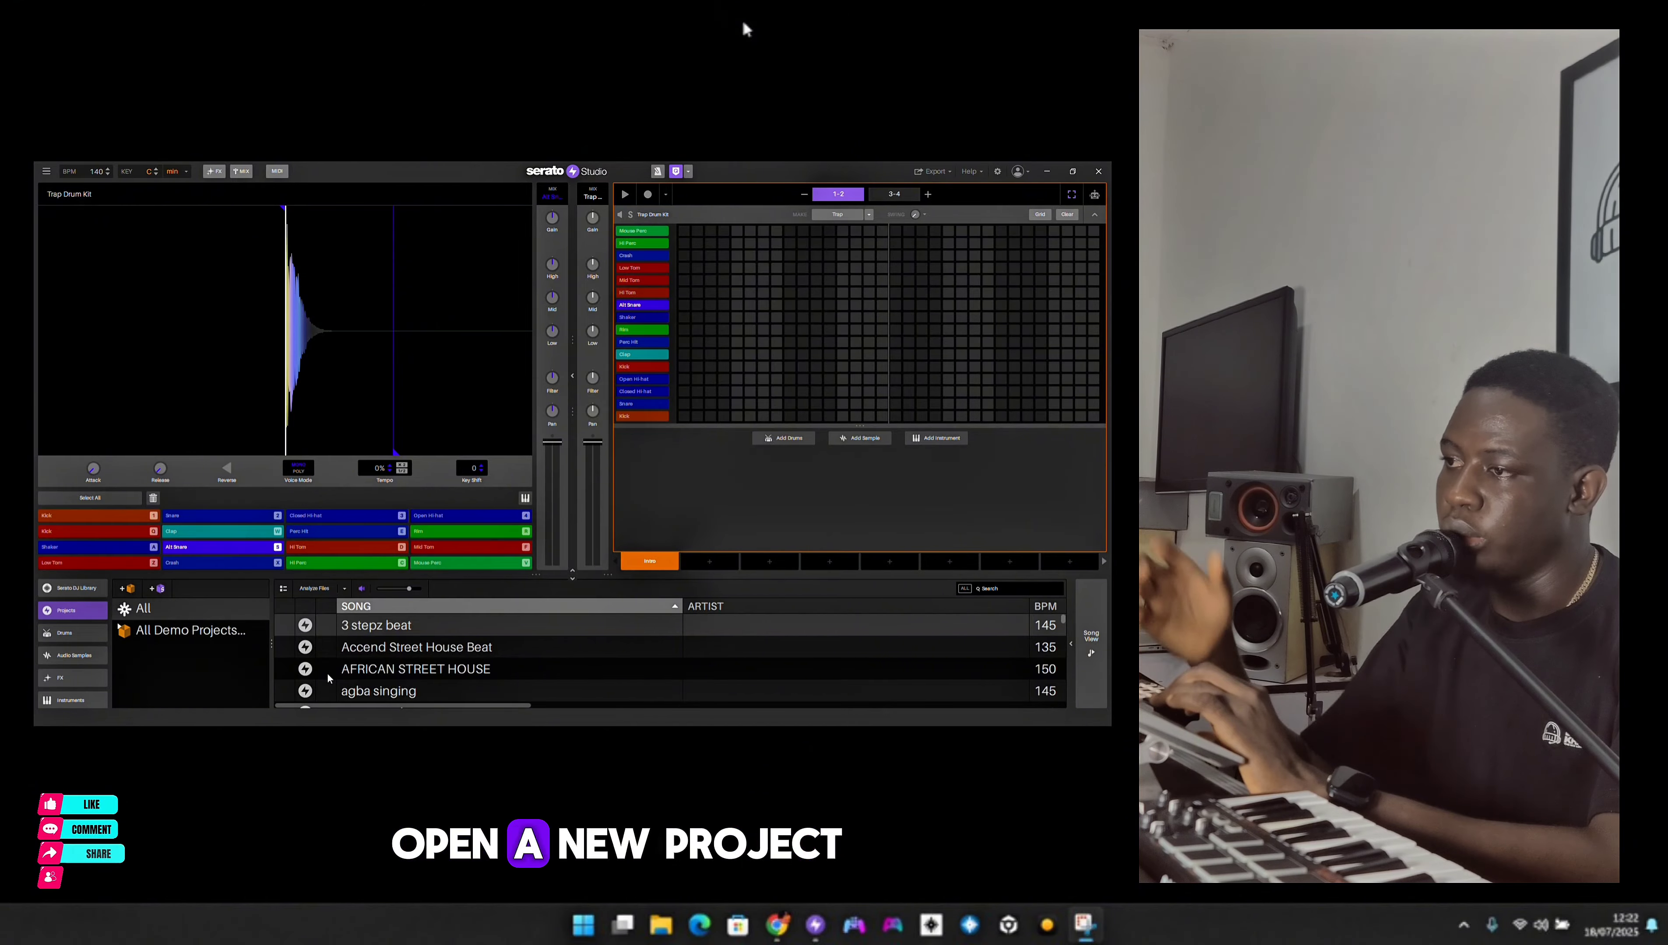
- Look through the full list of saved projects down to its end
scroll(327, 674, down, 2)
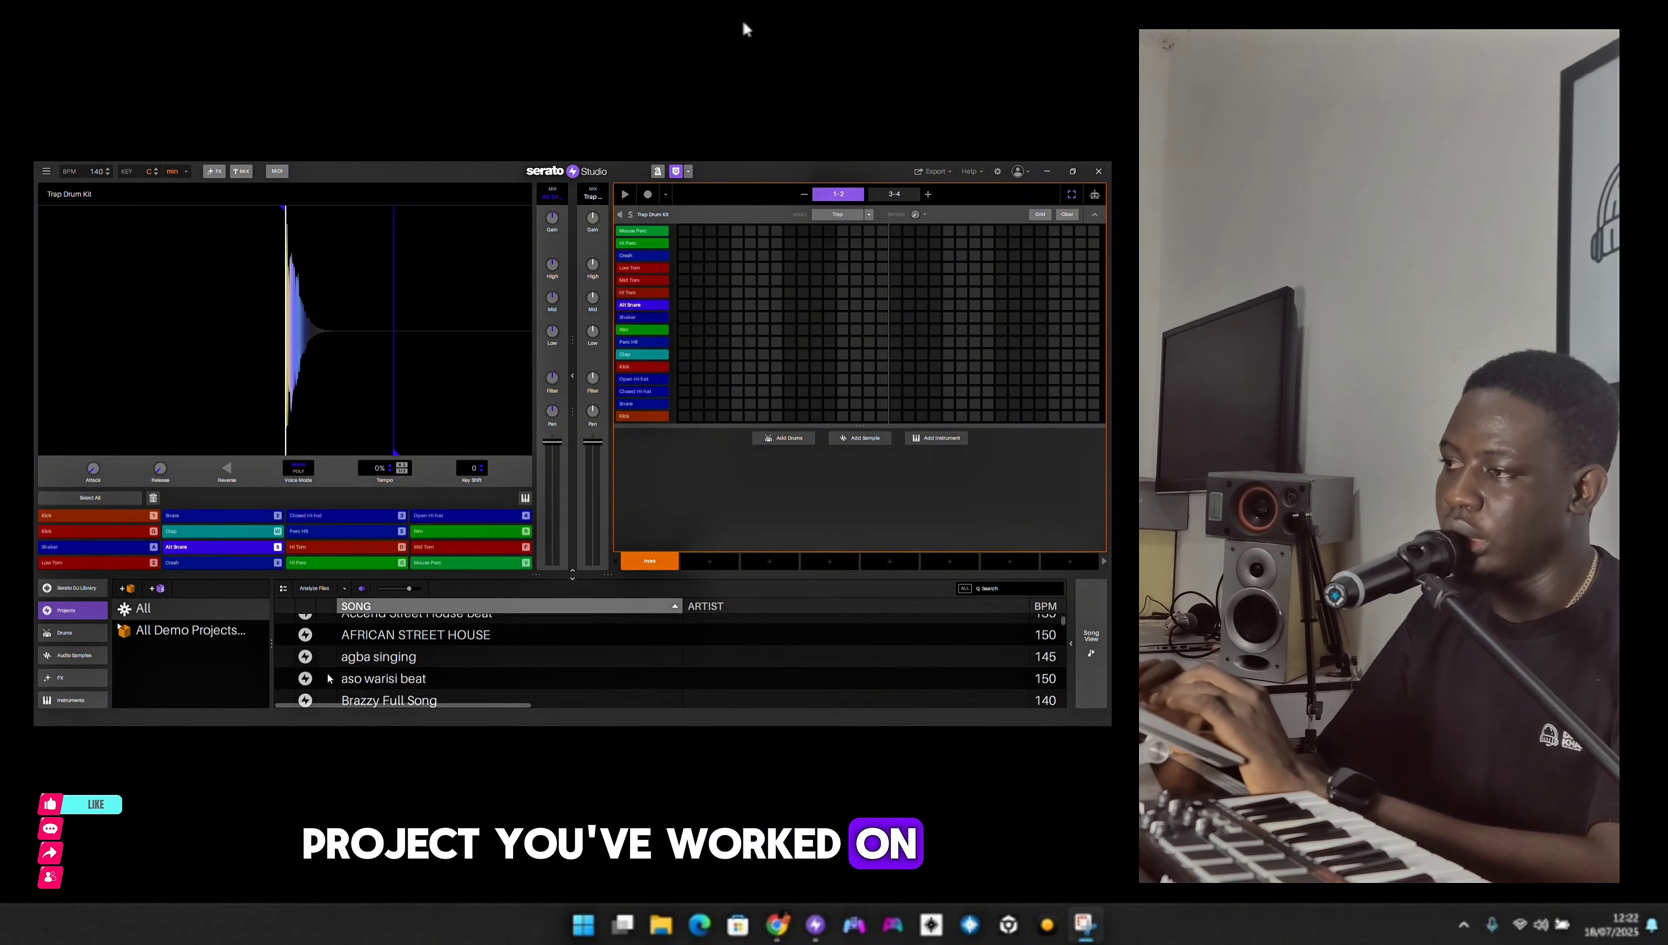
scroll(327, 674, down, 15)
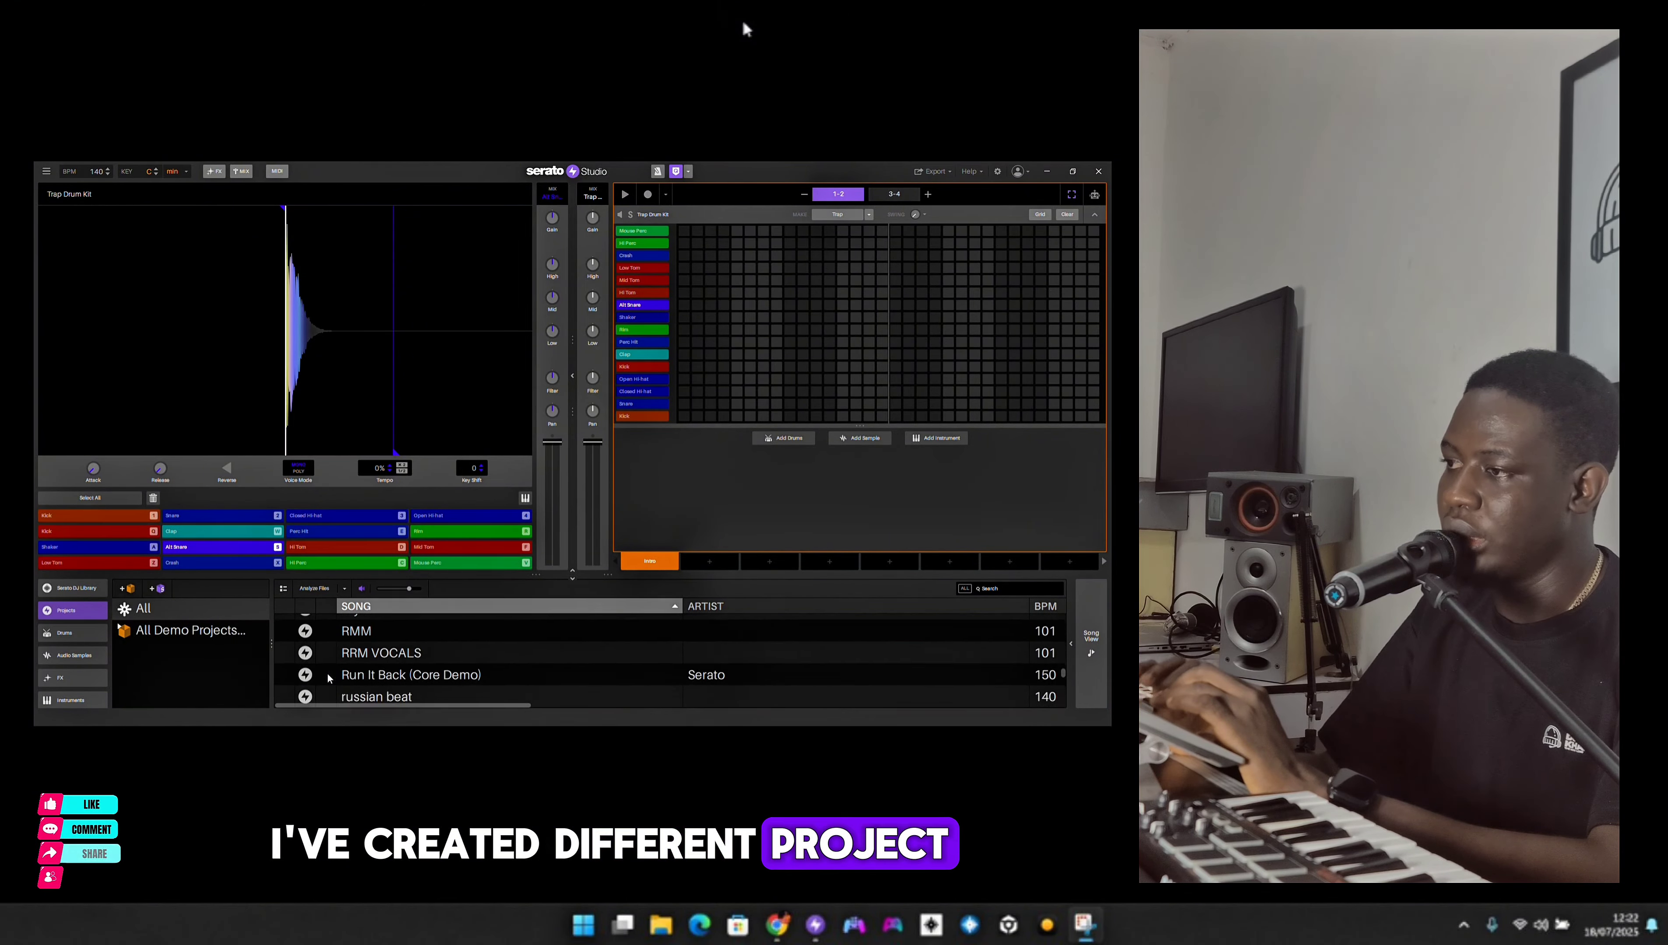
scroll(327, 677, down, 5)
scroll(327, 677, down, 5)
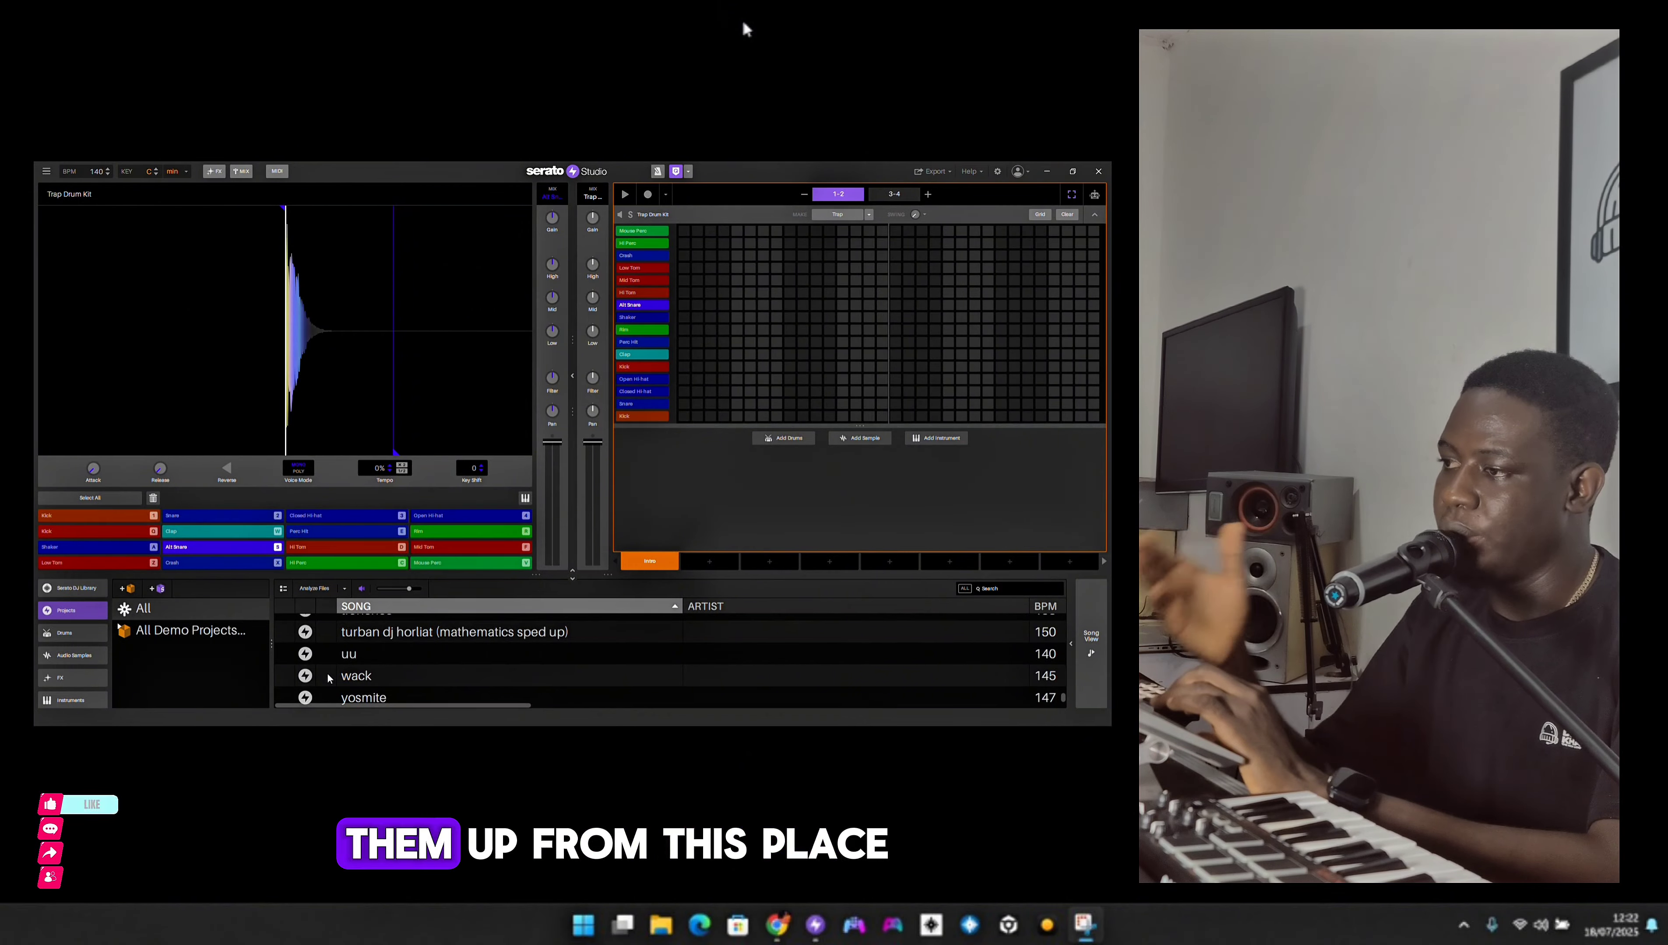
- Show the drum sounds in the library and look at the All Serato Packs and All Drum One Shots crates
click(66, 633)
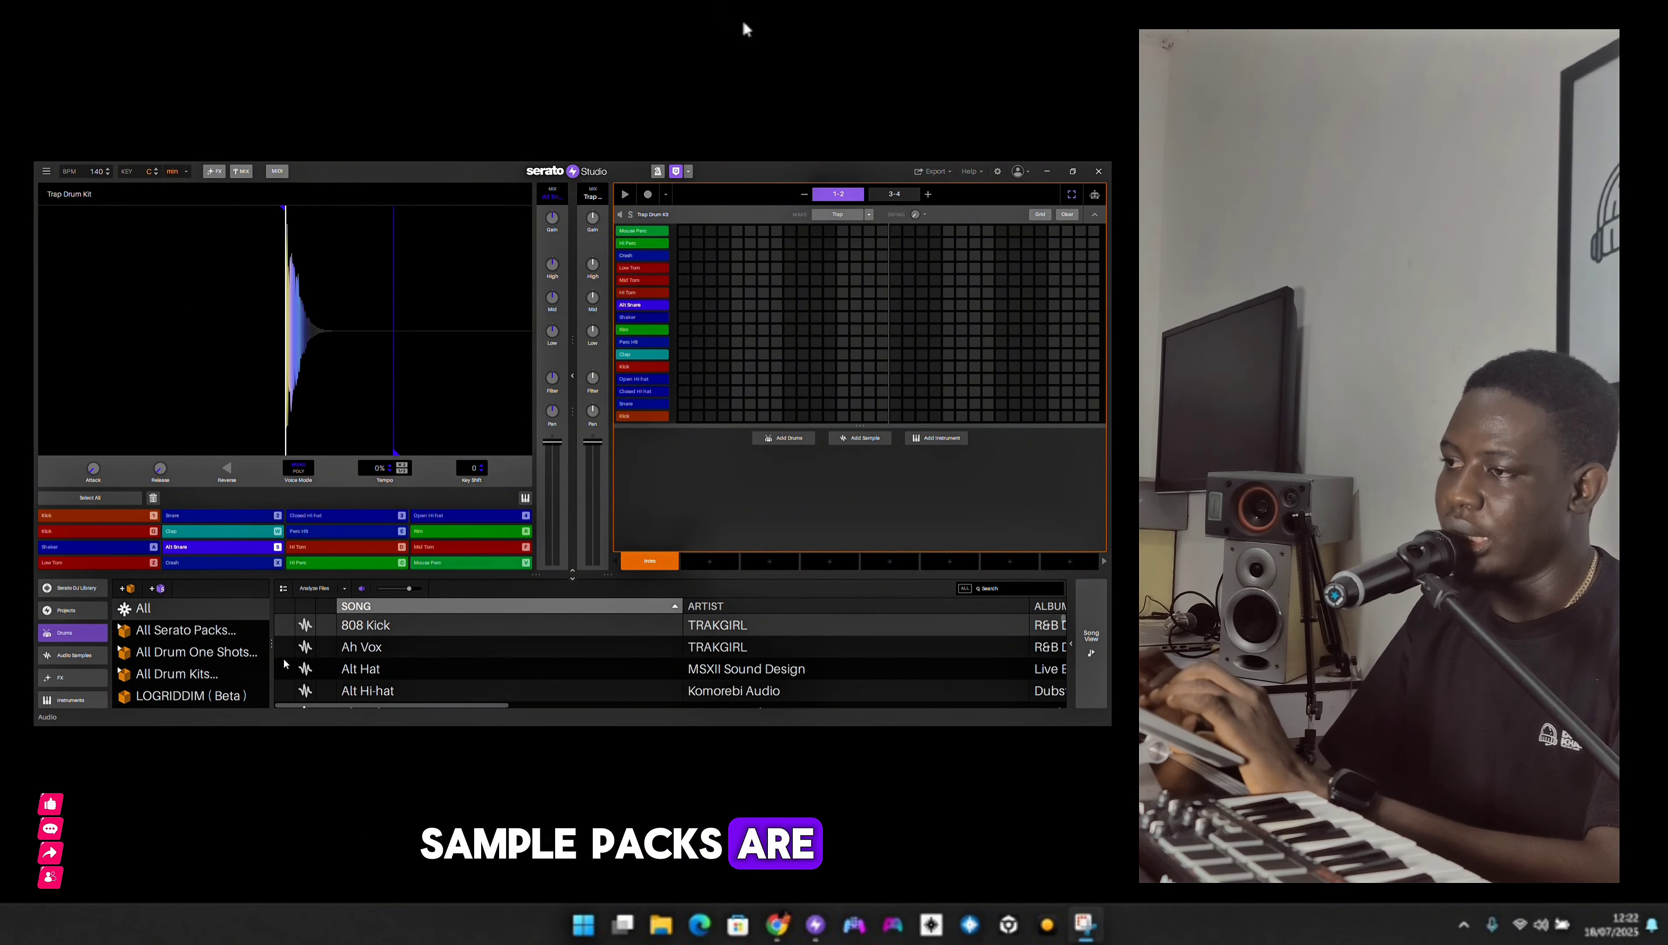
click(235, 632)
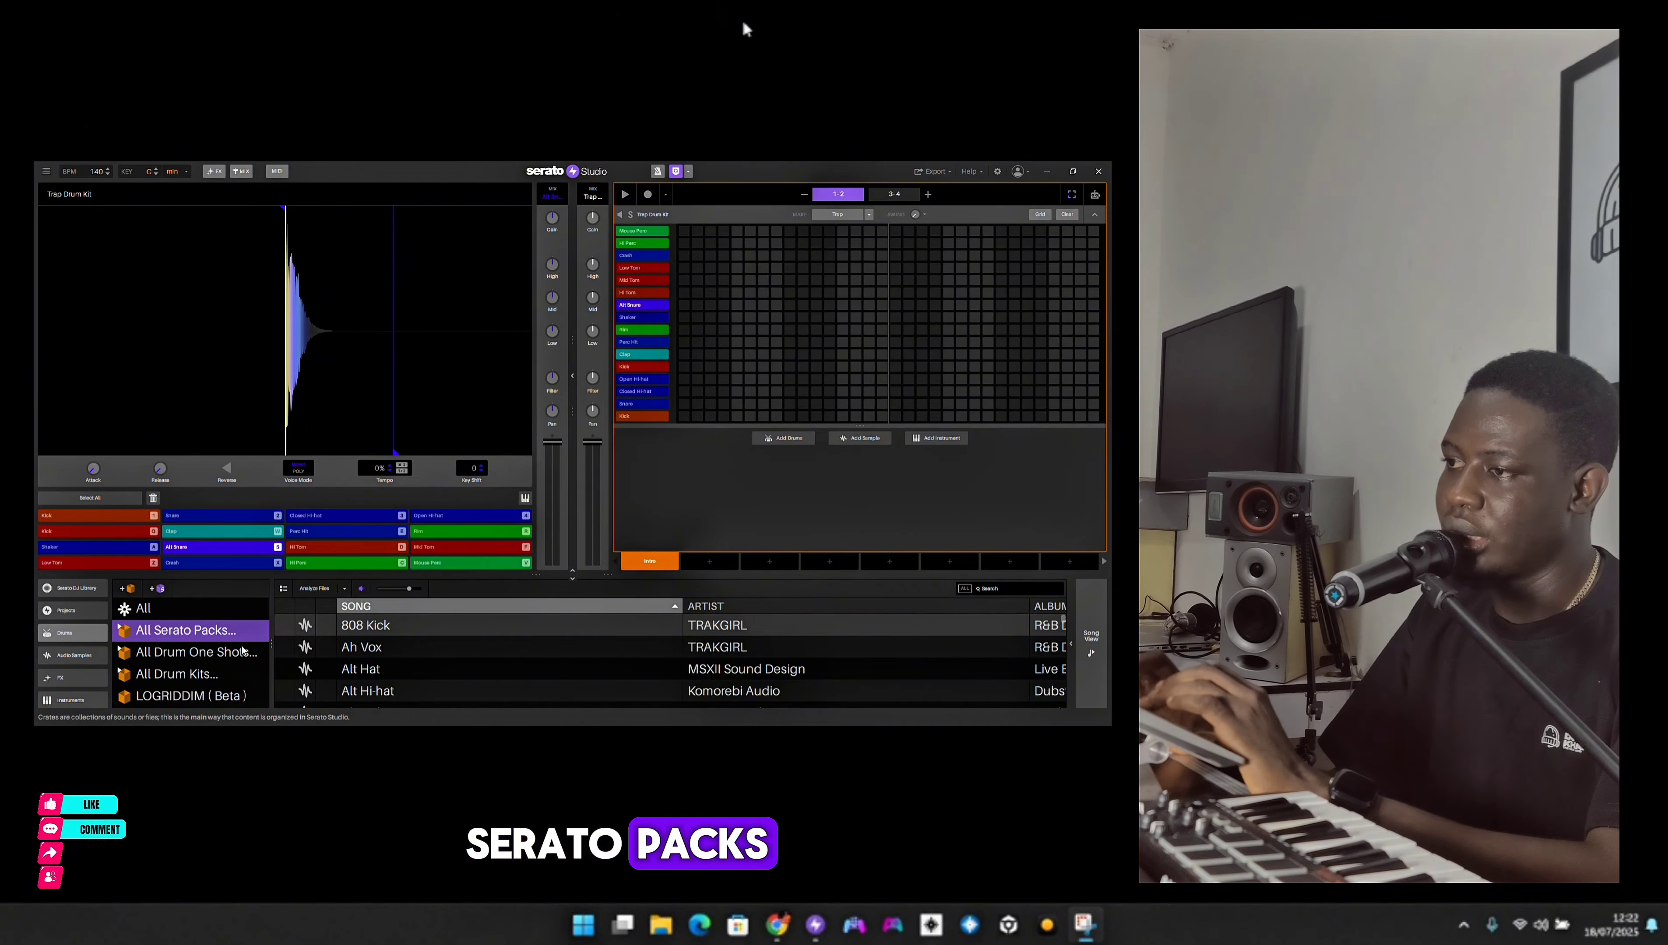
click(238, 653)
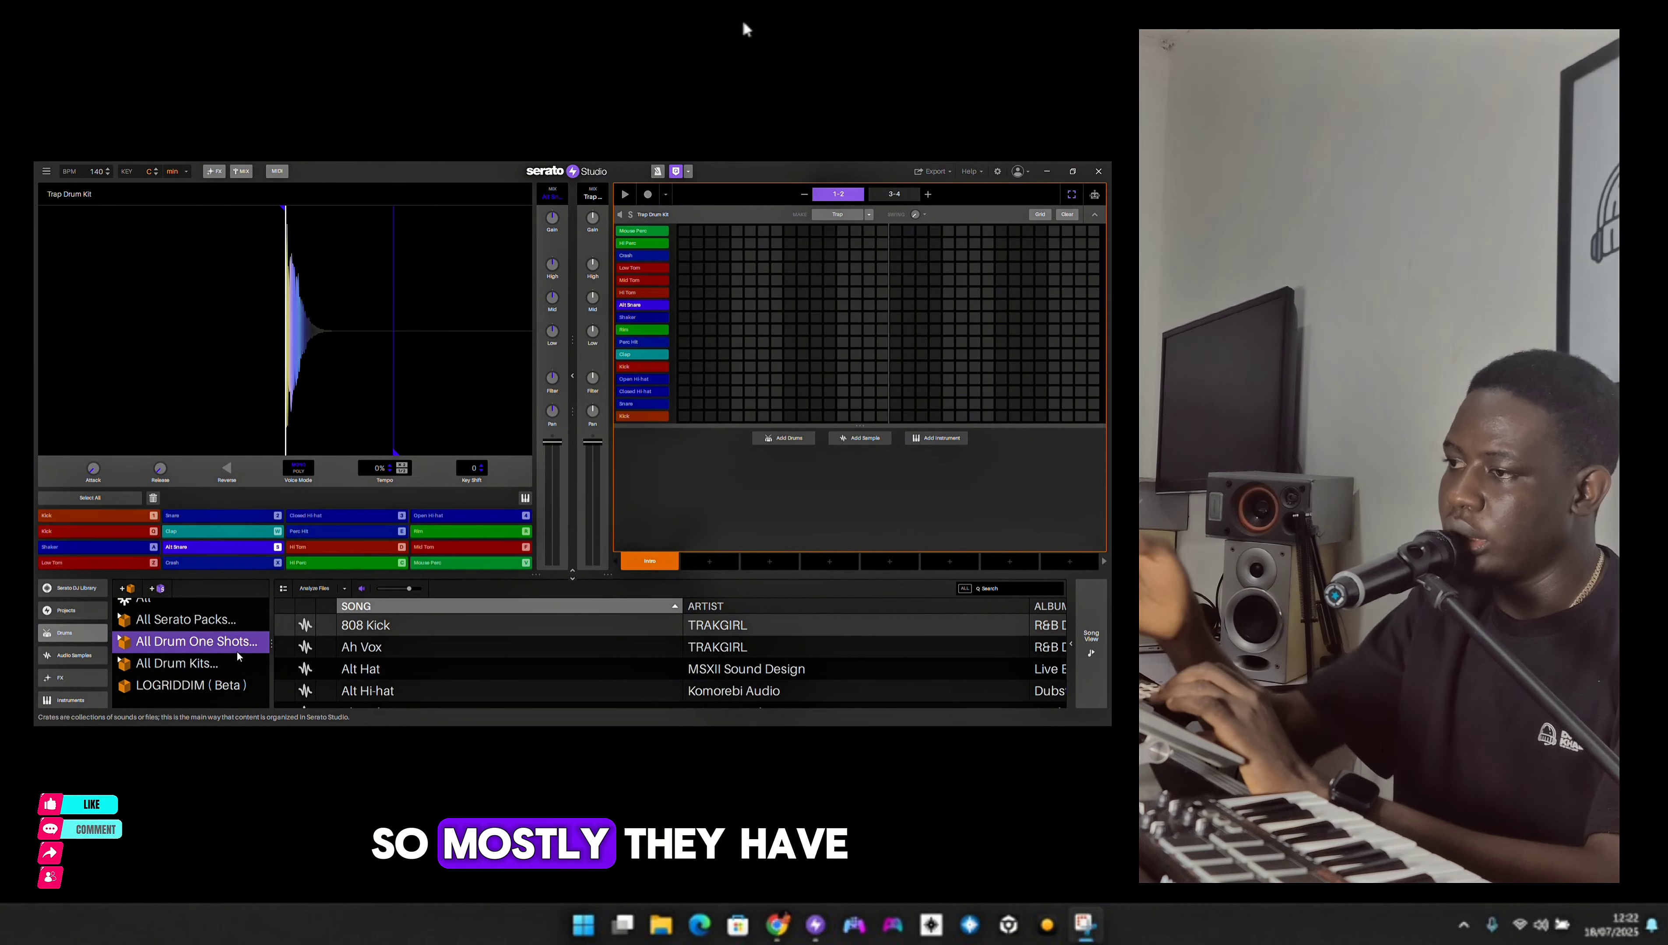
- Select the Stars and Candy Red samples in the audio samples' All Serato Packs crate and toggle auto preview
click(78, 657)
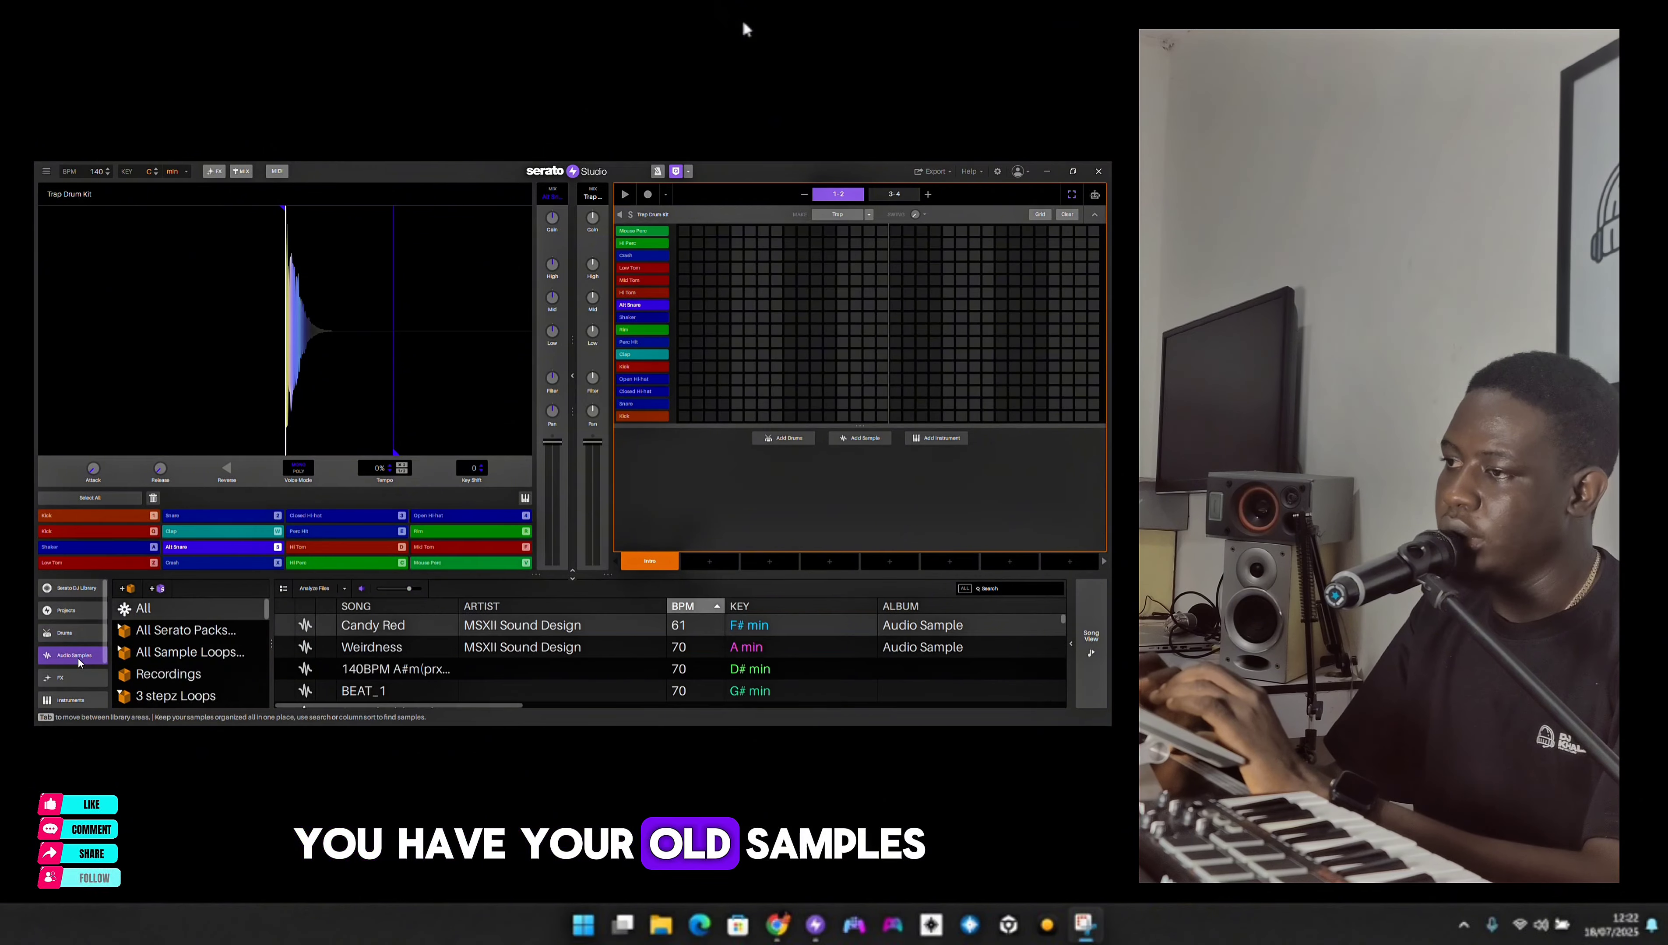
click(173, 637)
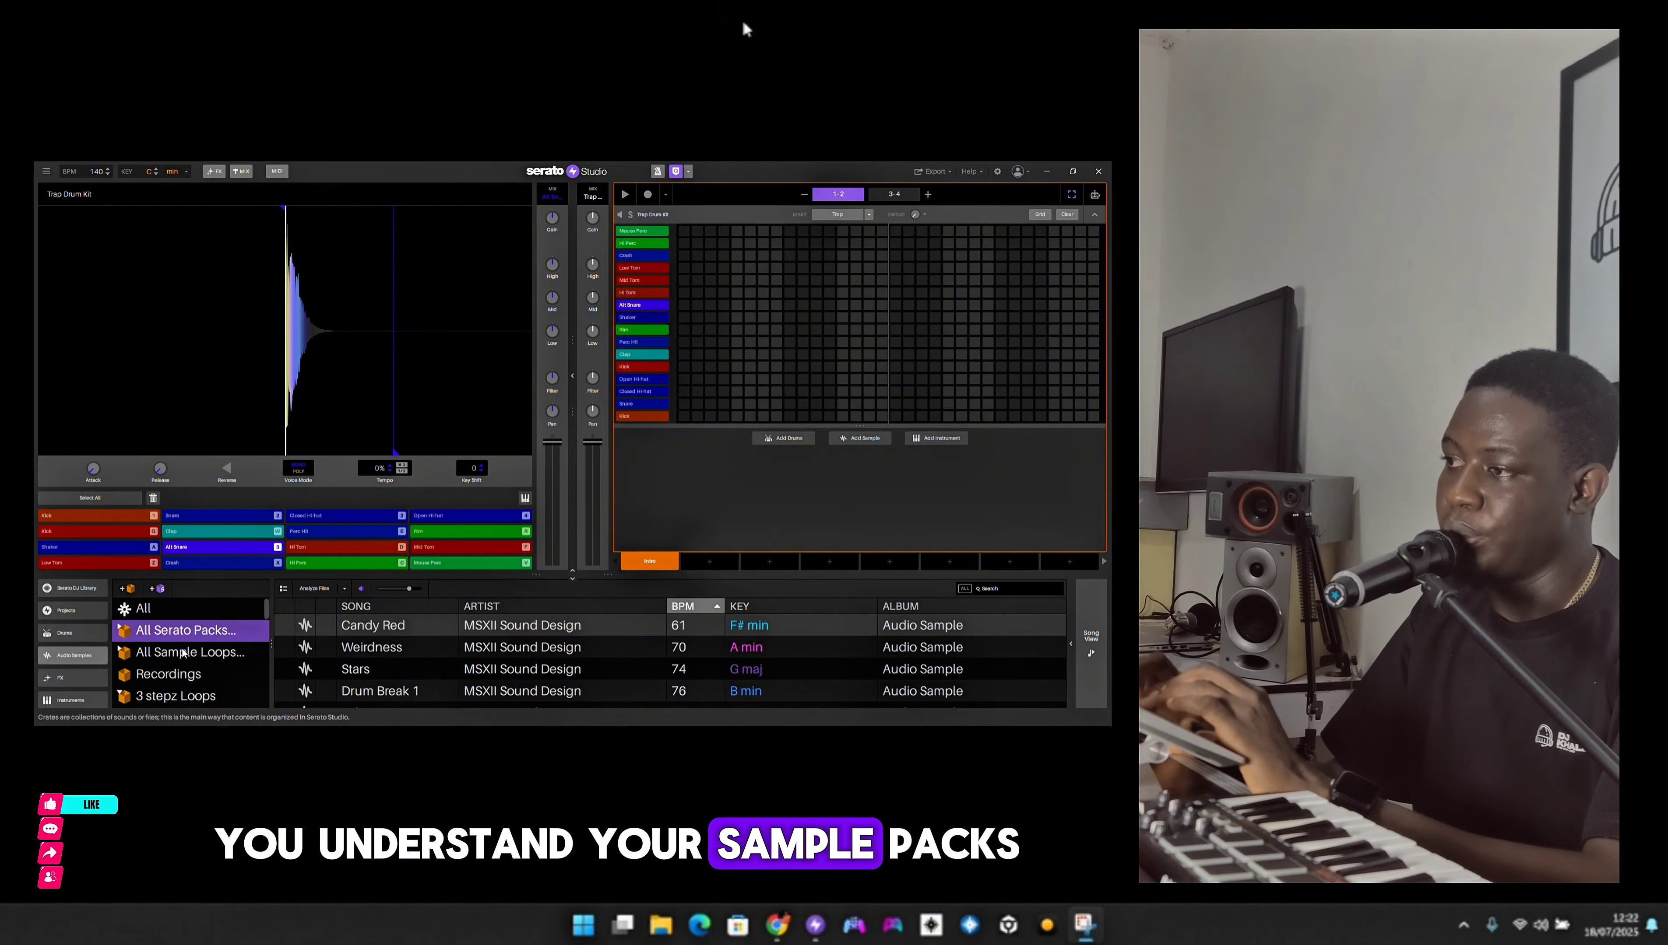
click(353, 670)
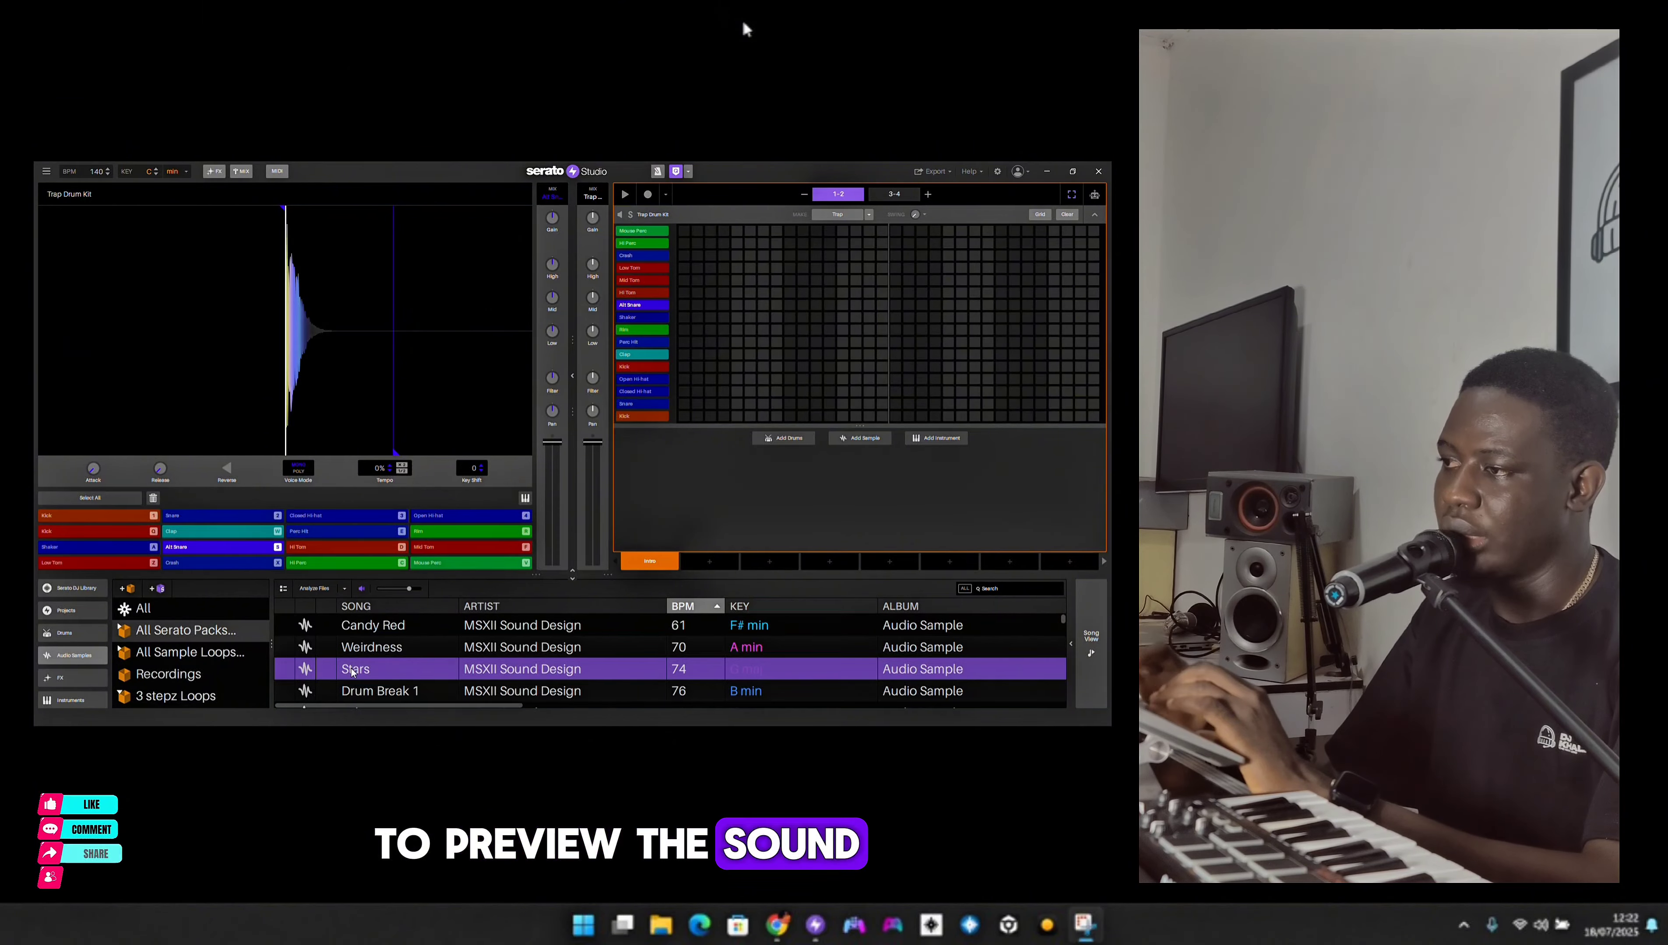
click(376, 632)
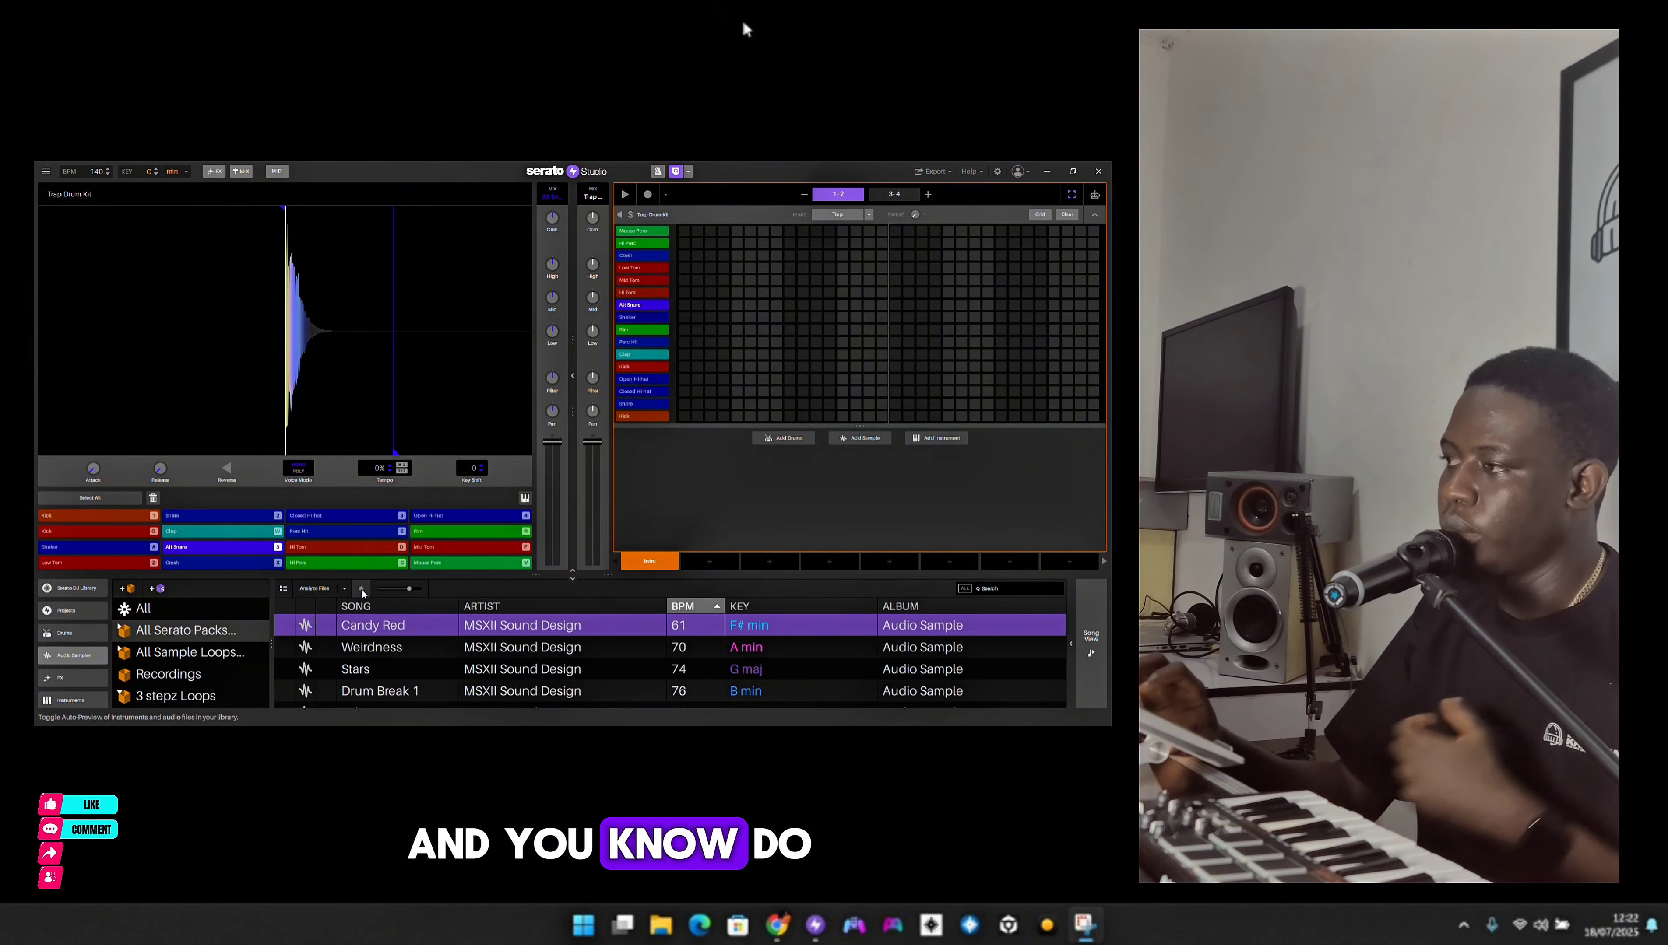
click(361, 589)
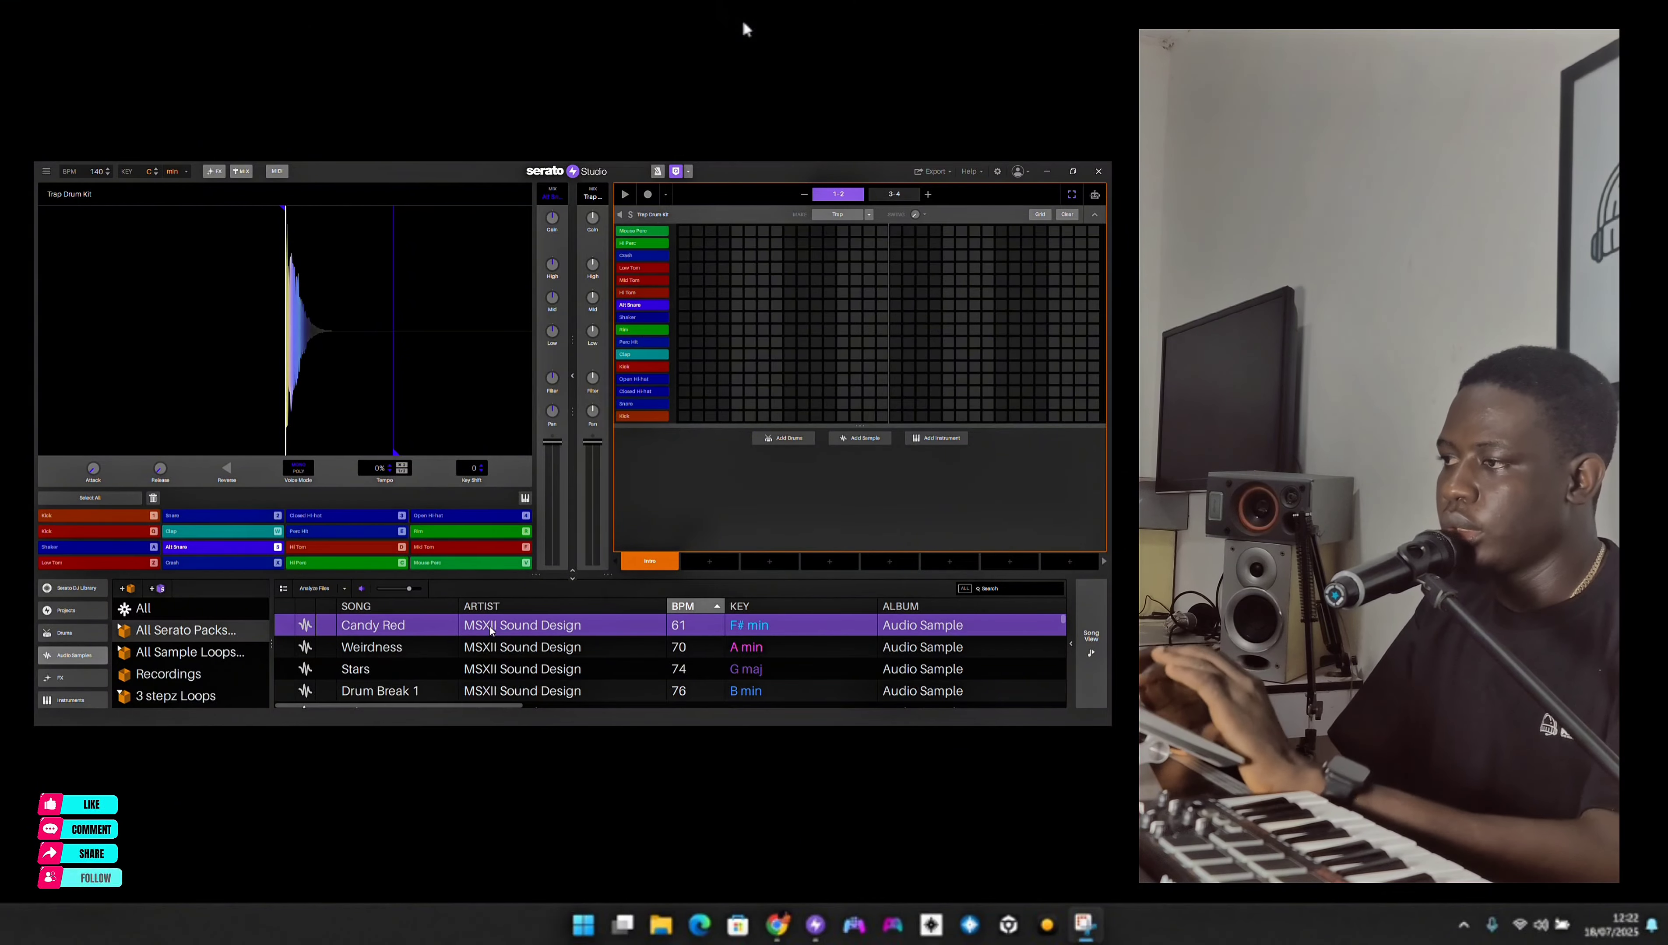
- Look through the audio samples of the All Serato Packs crate from the slowest to the fastest BPM and back
scroll(489, 693, down, 15)
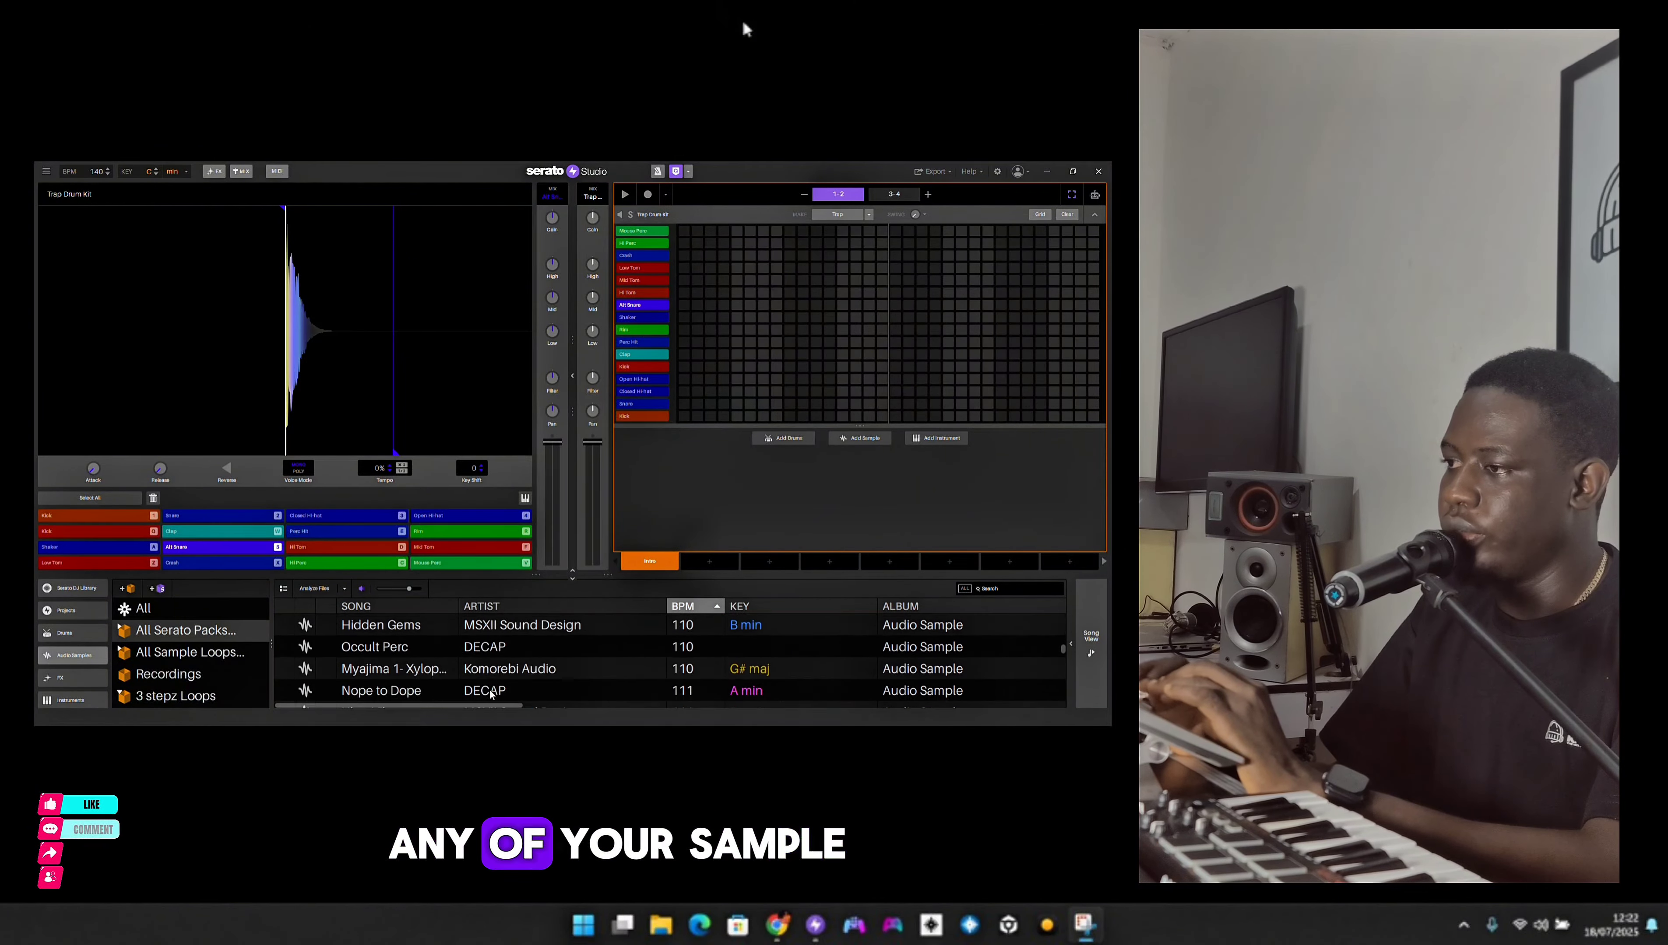
scroll(489, 693, down, 2)
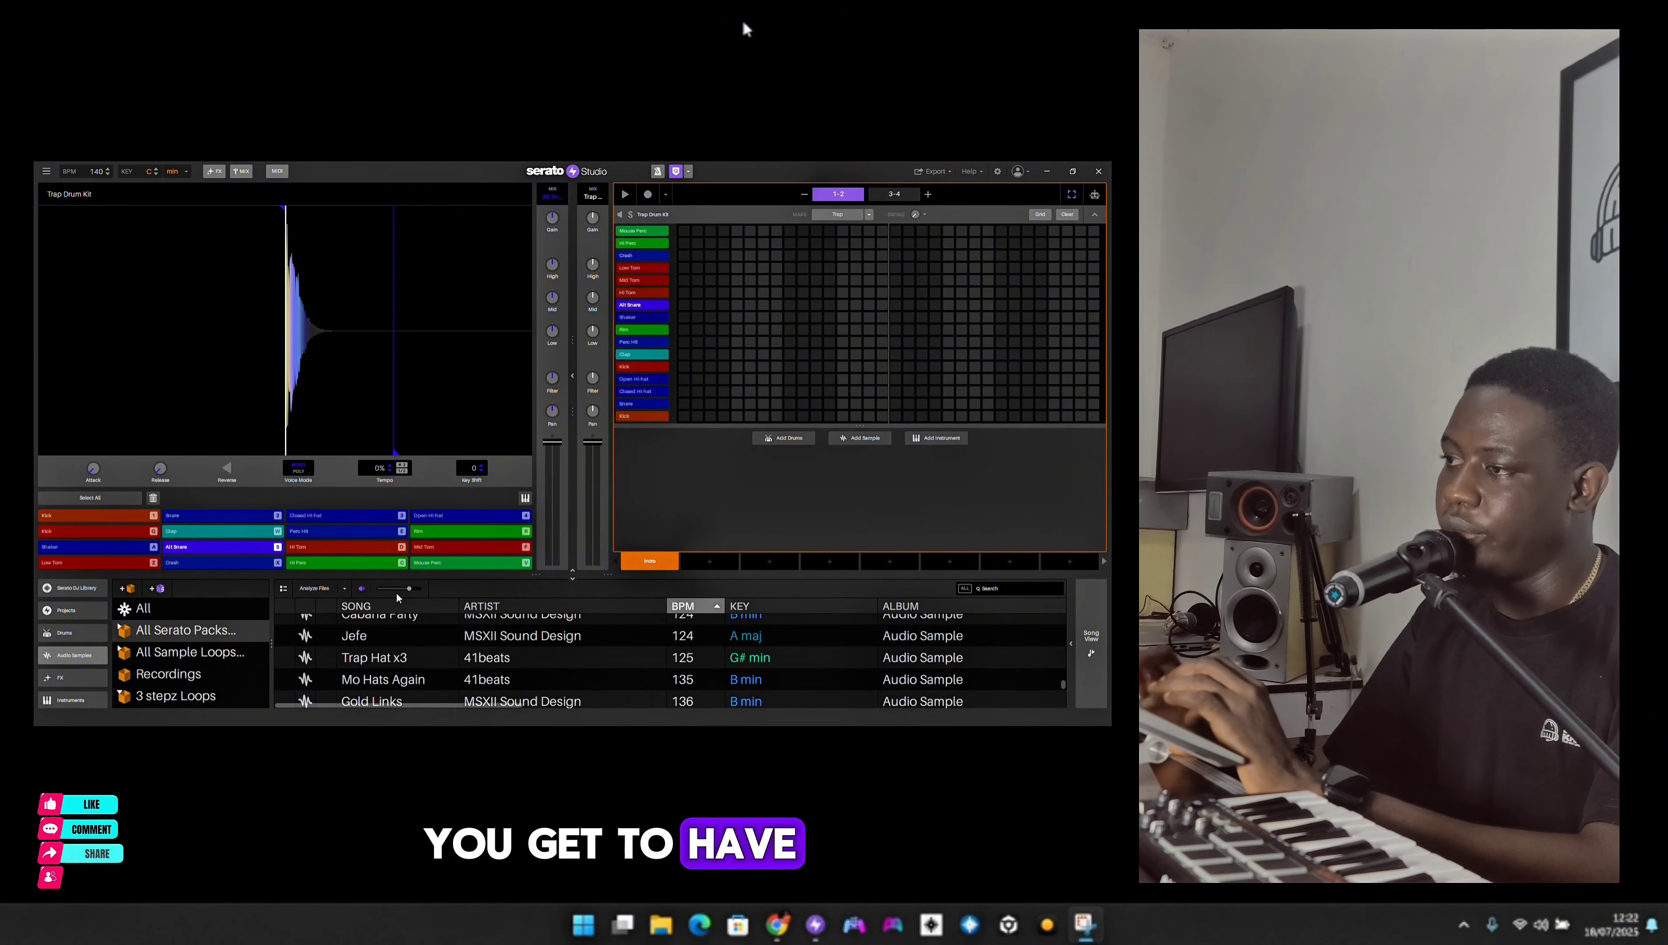
scroll(430, 654, down, 3)
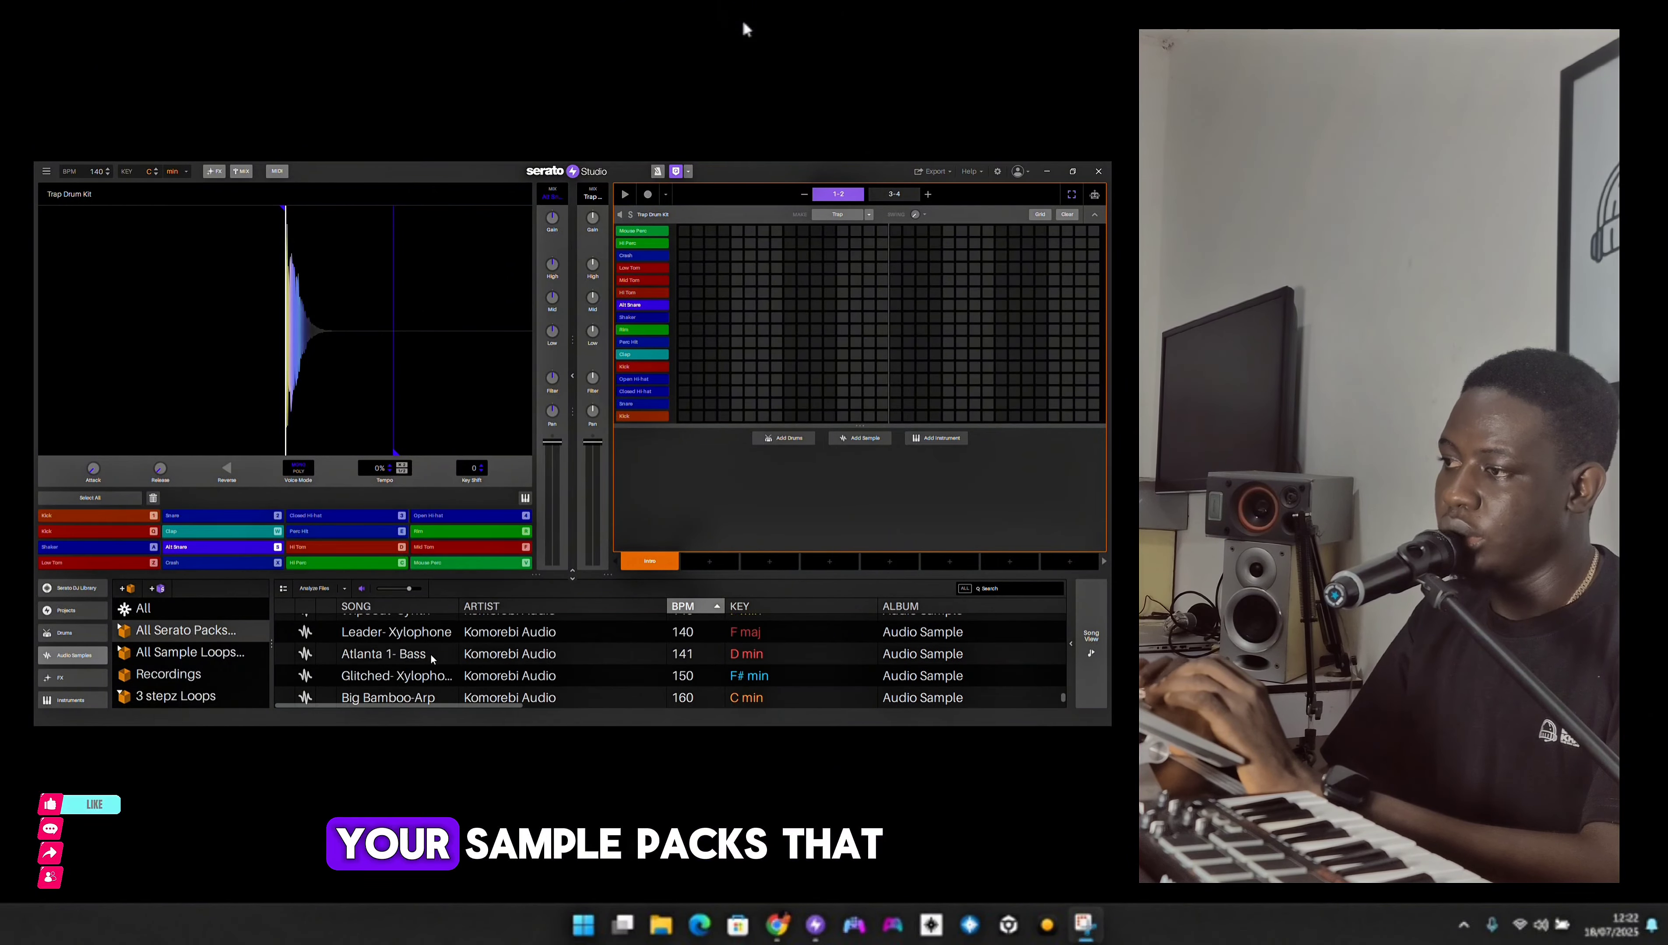
scroll(430, 653, up, 15)
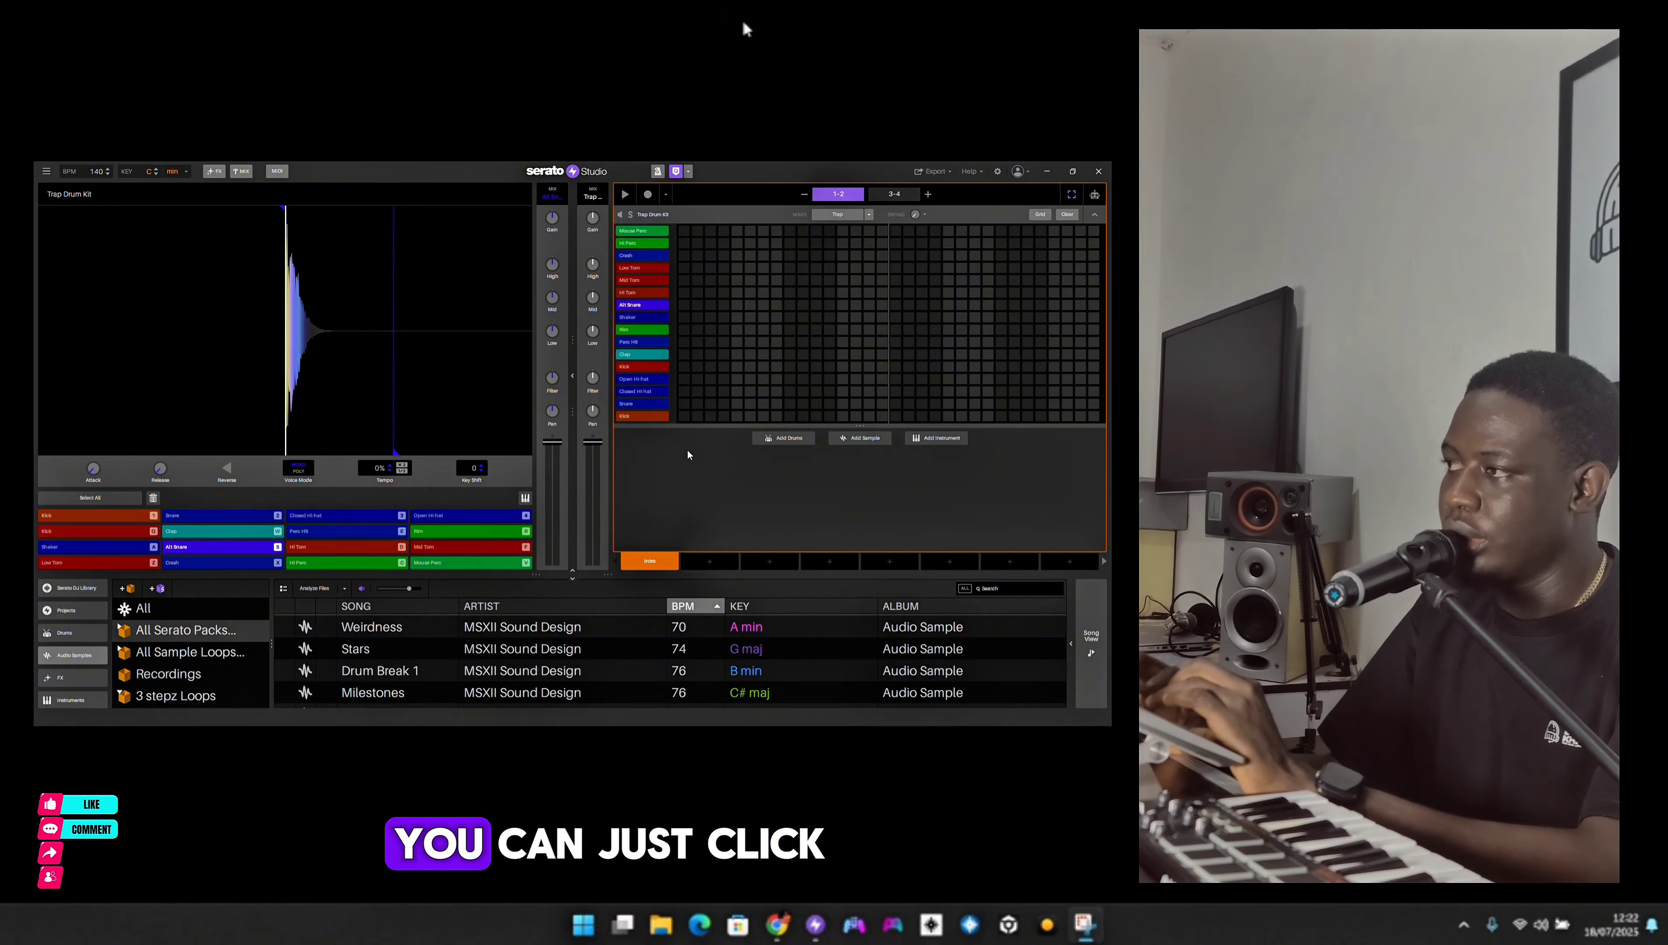
- Place kick hits on steps 1 and 4, and resize the active scene to two bars and up to eight bars
click(684, 417)
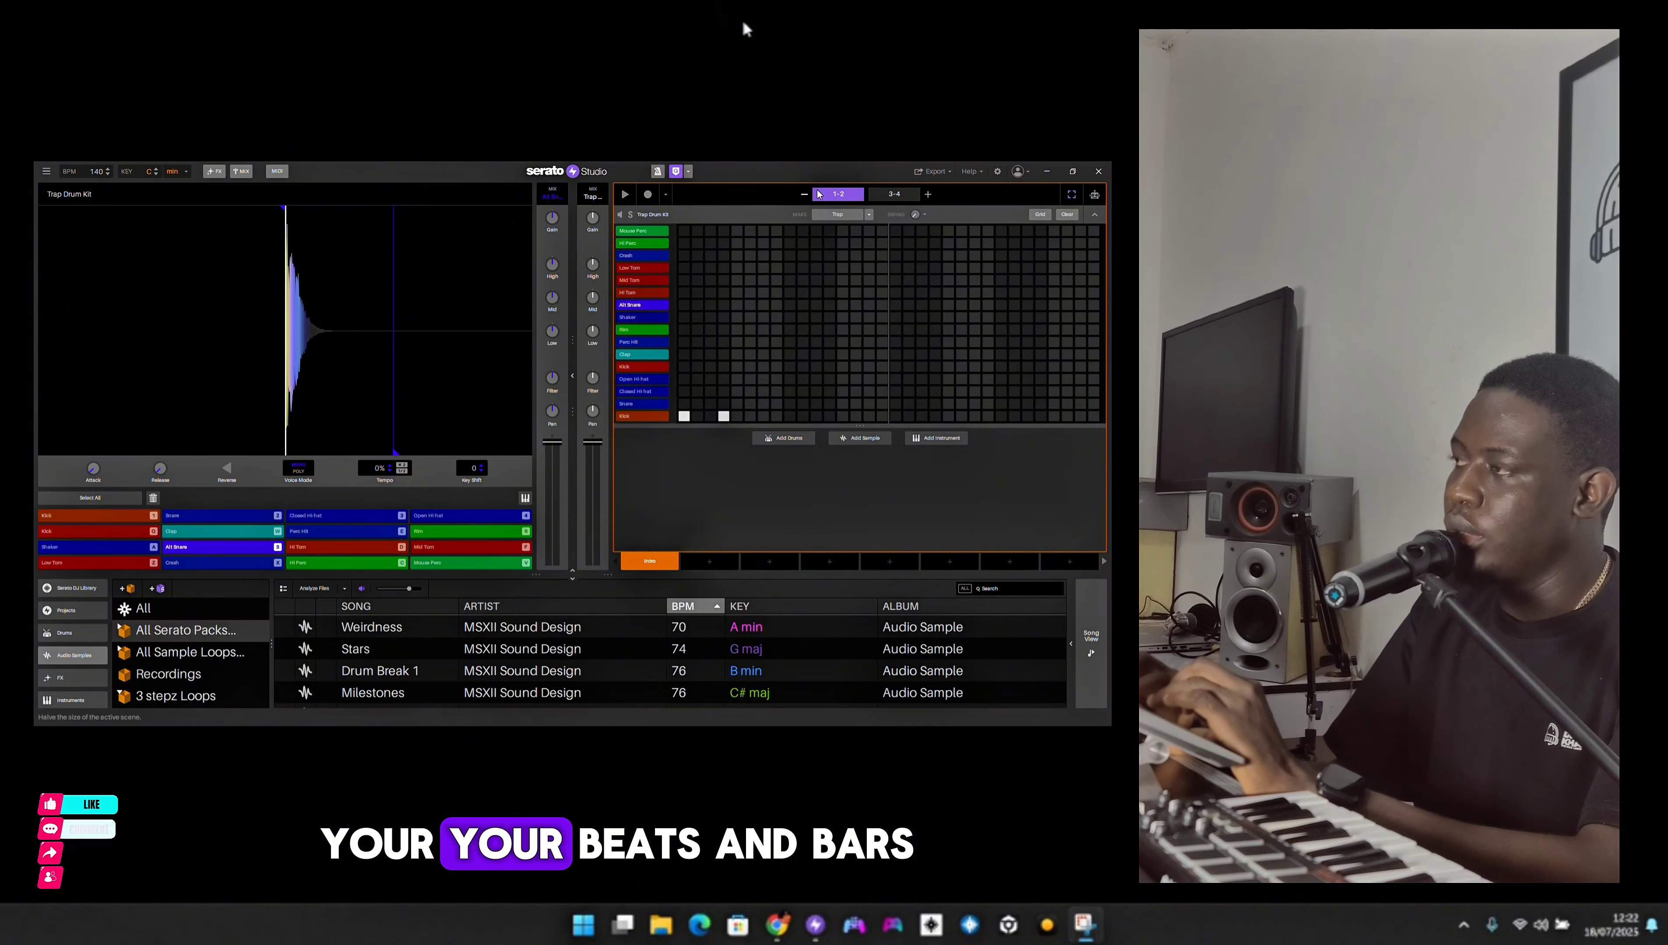
click(804, 196)
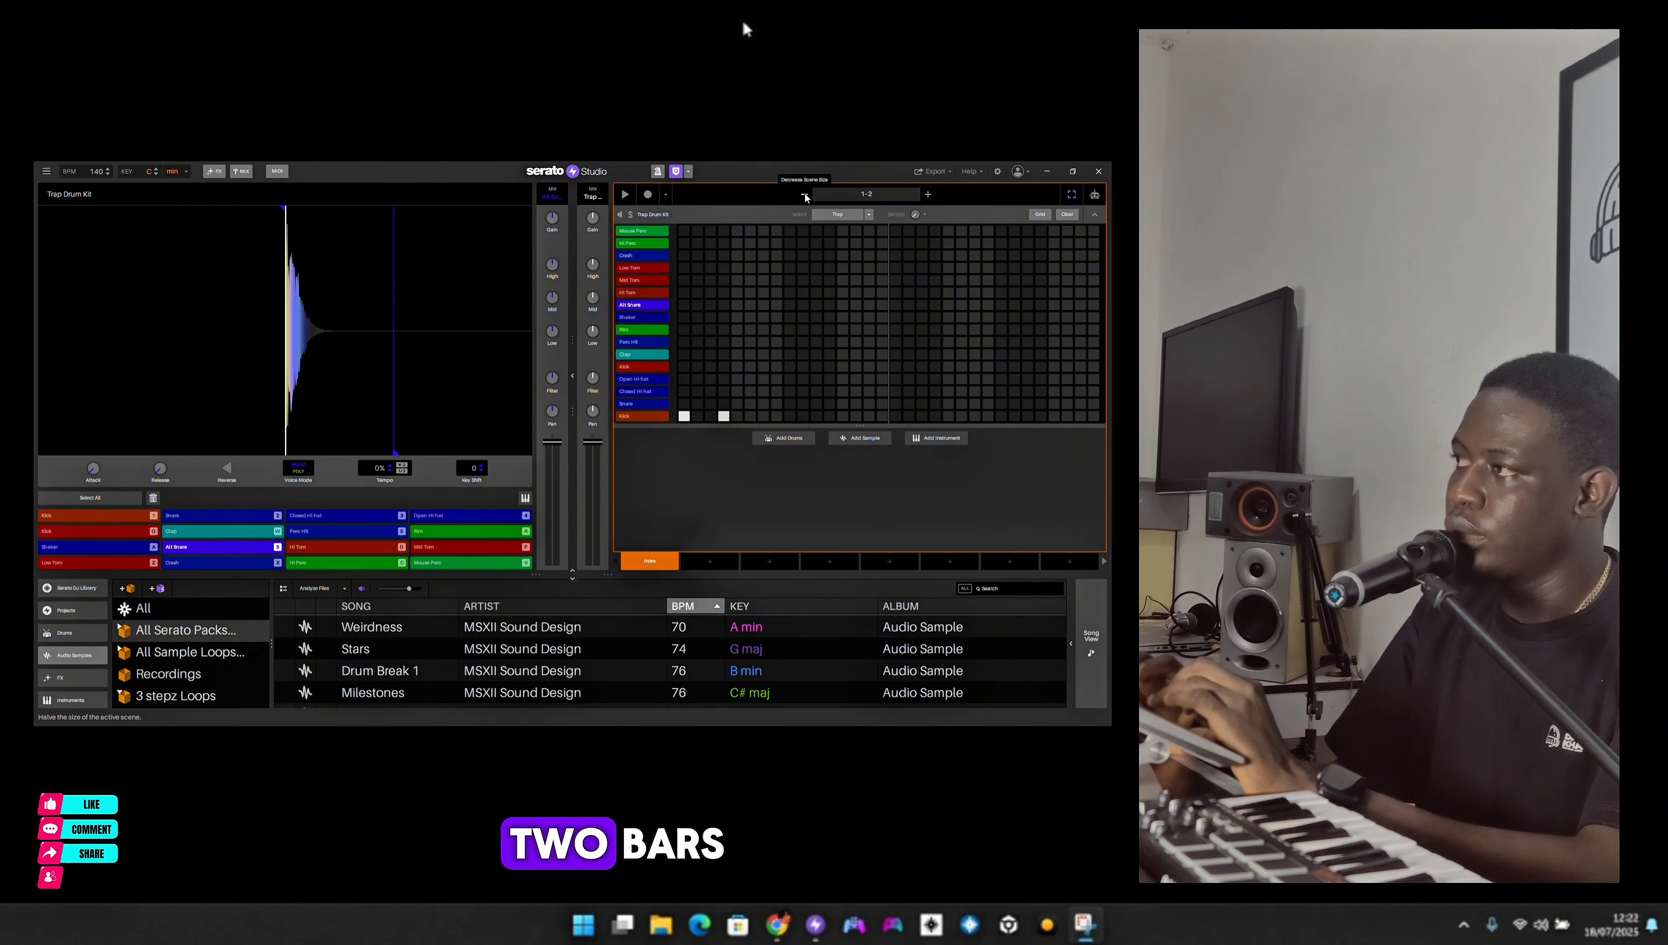
click(929, 197)
click(928, 197)
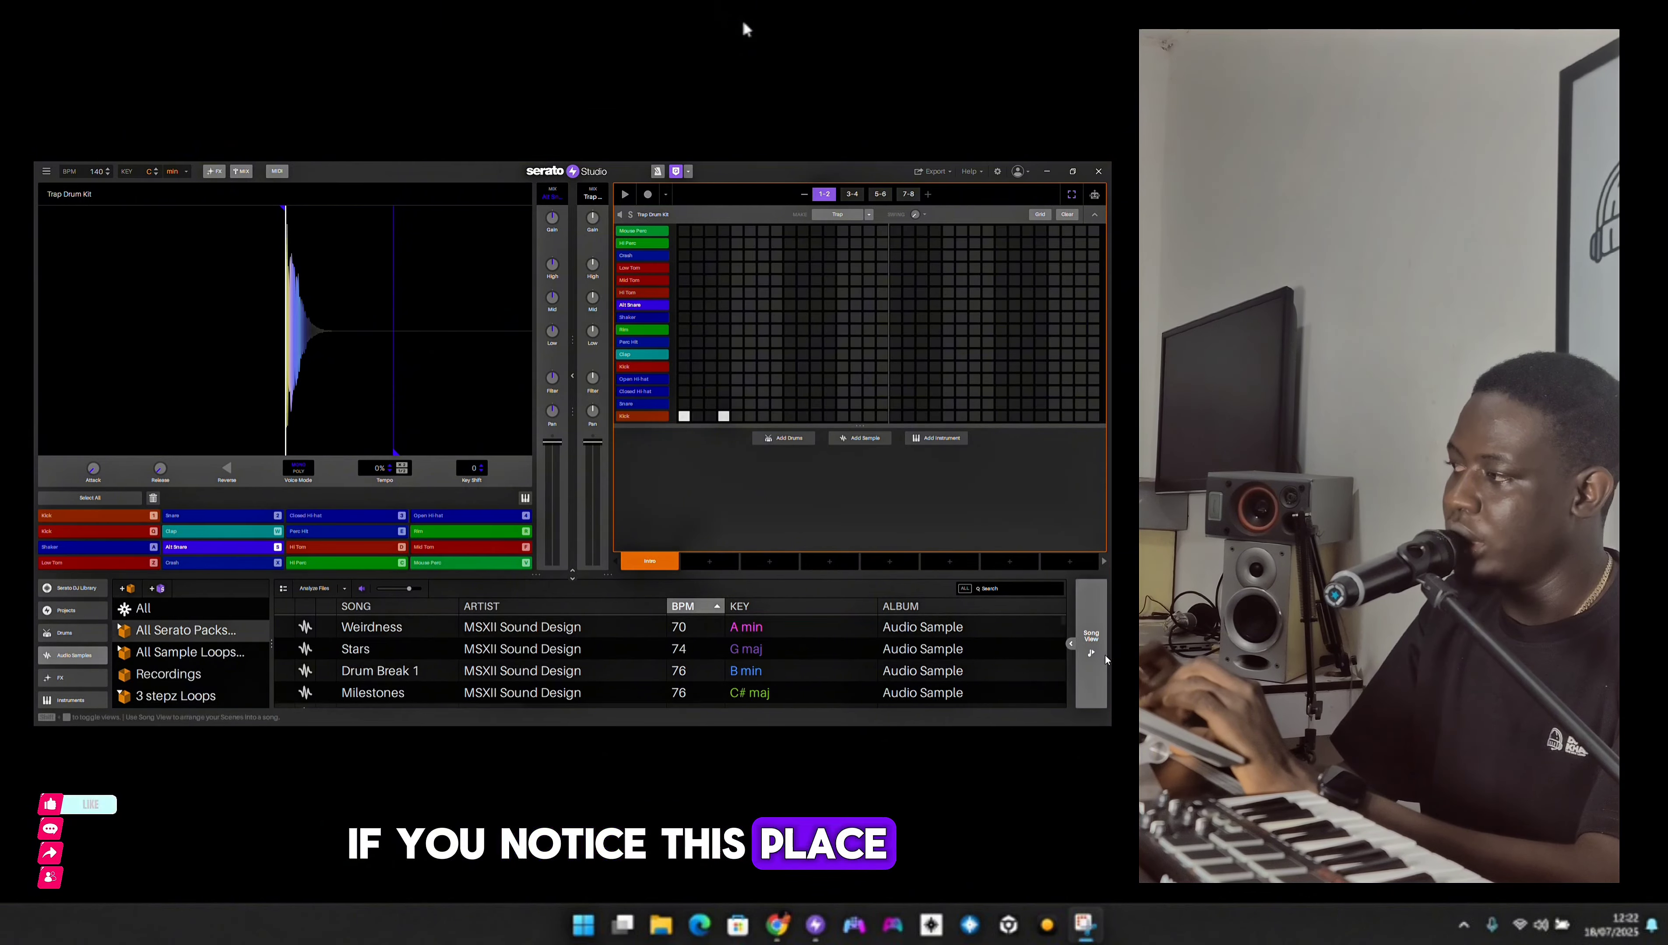
- Show the Song View arrangement timeline and return to the library
click(1091, 646)
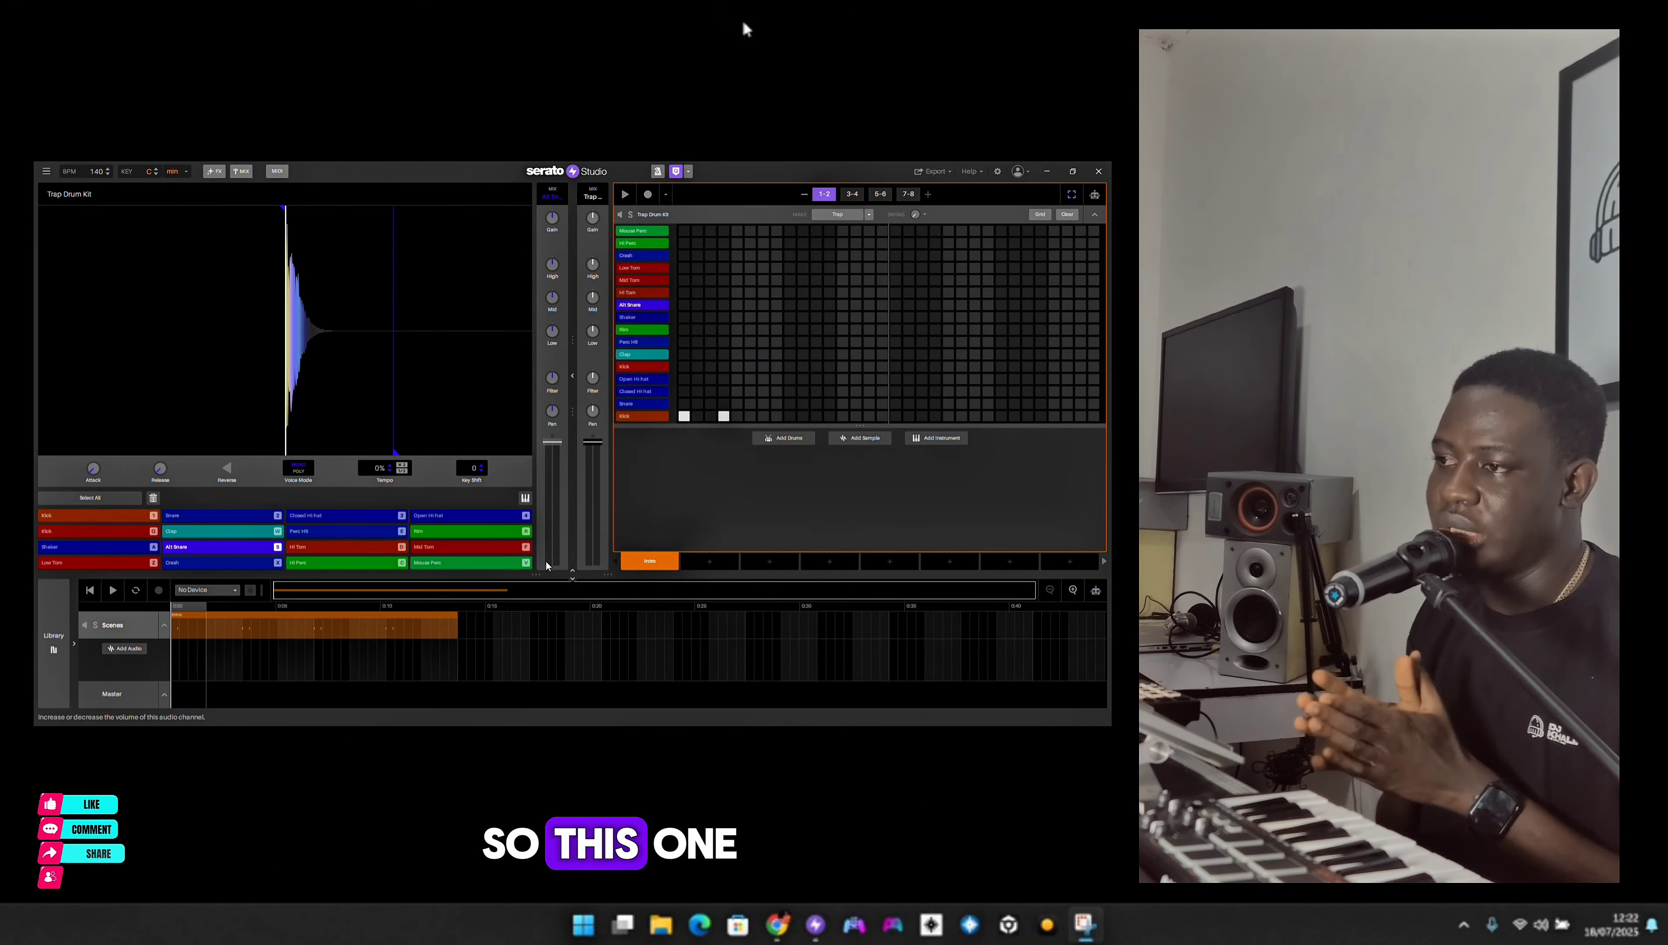
click(51, 652)
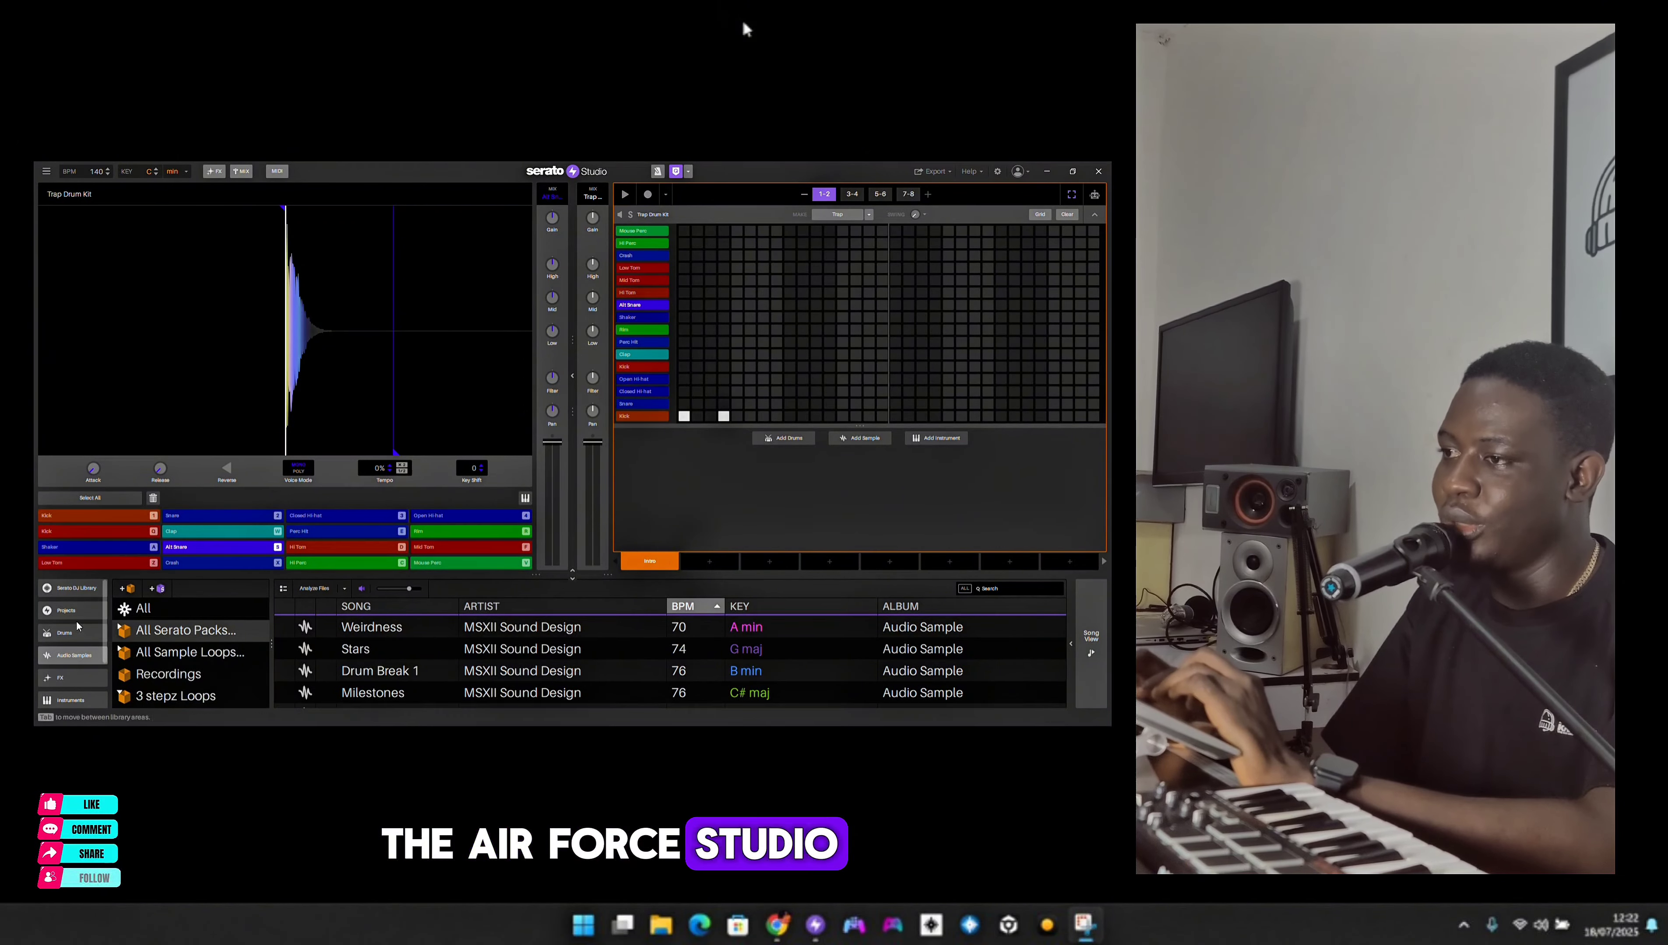
- Extend the pattern in bars 1-2 with kicks on steps 7 and 10 and snares on steps 3 and 9, checking it by playback
click(724, 420)
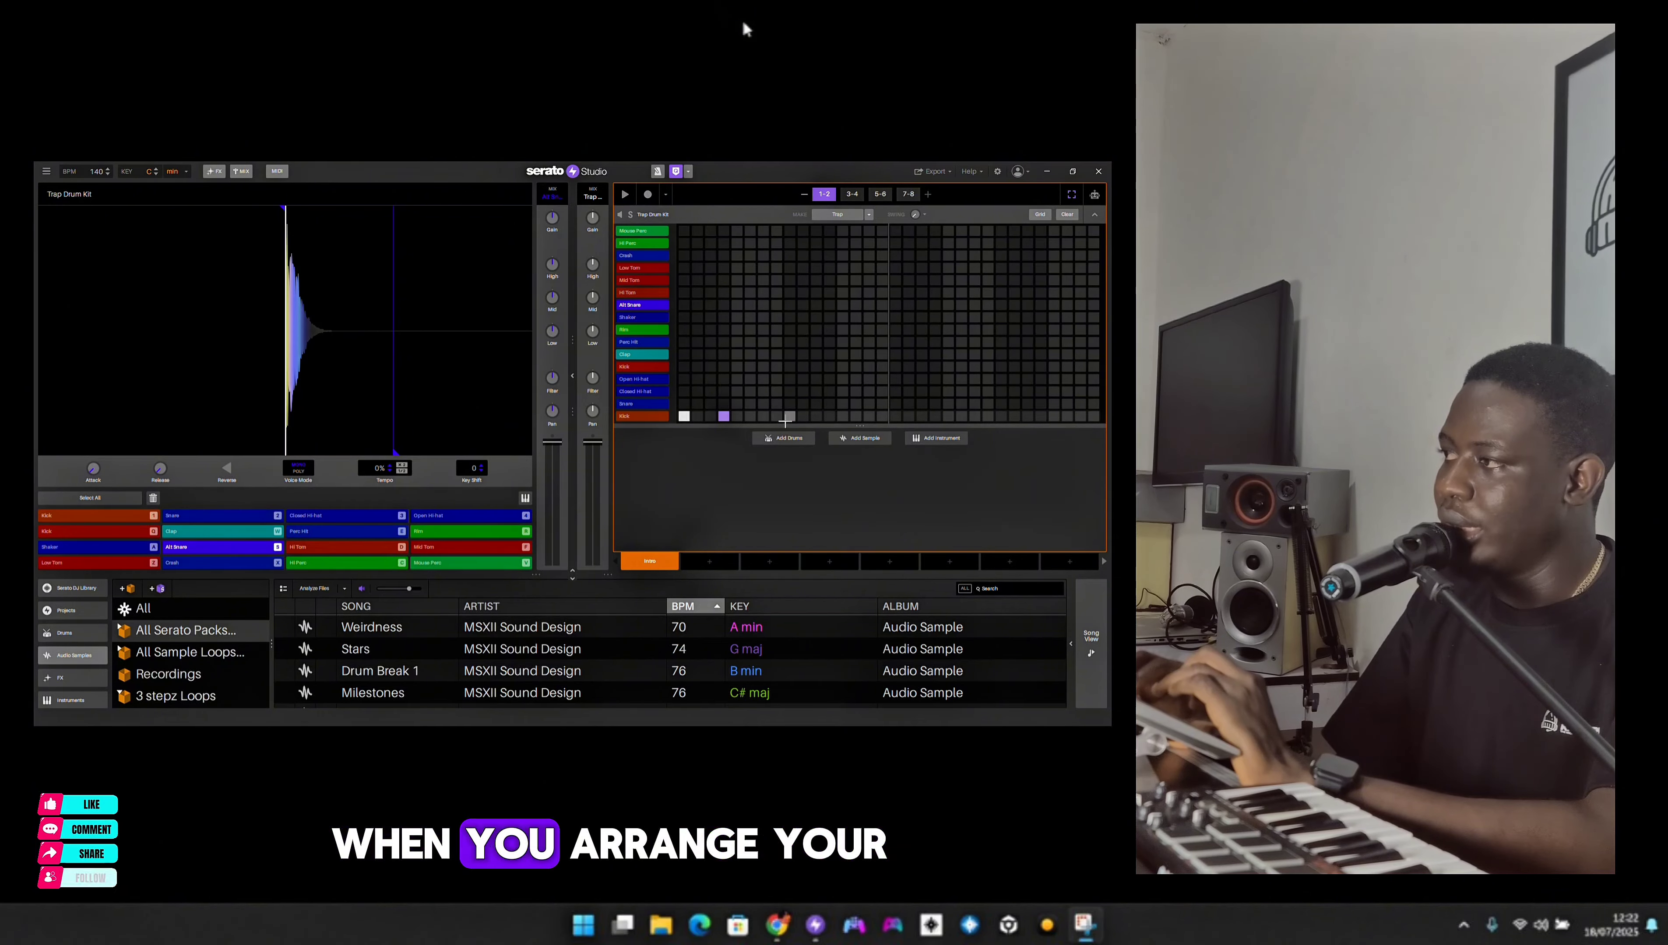
click(764, 416)
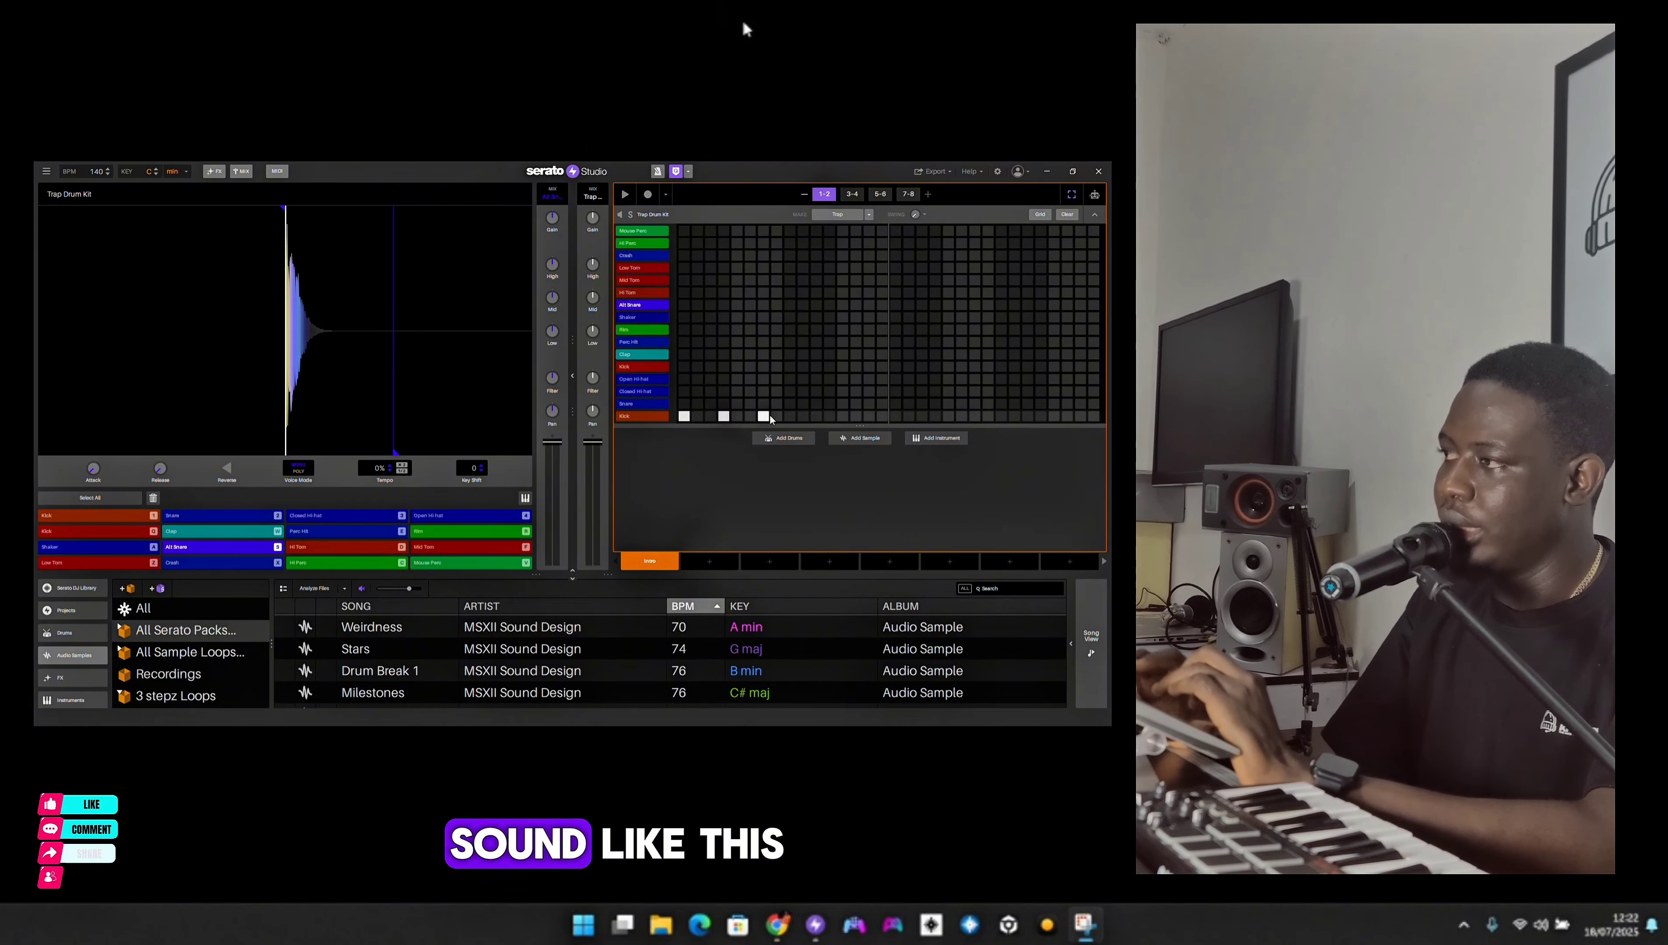
click(803, 418)
key(space)
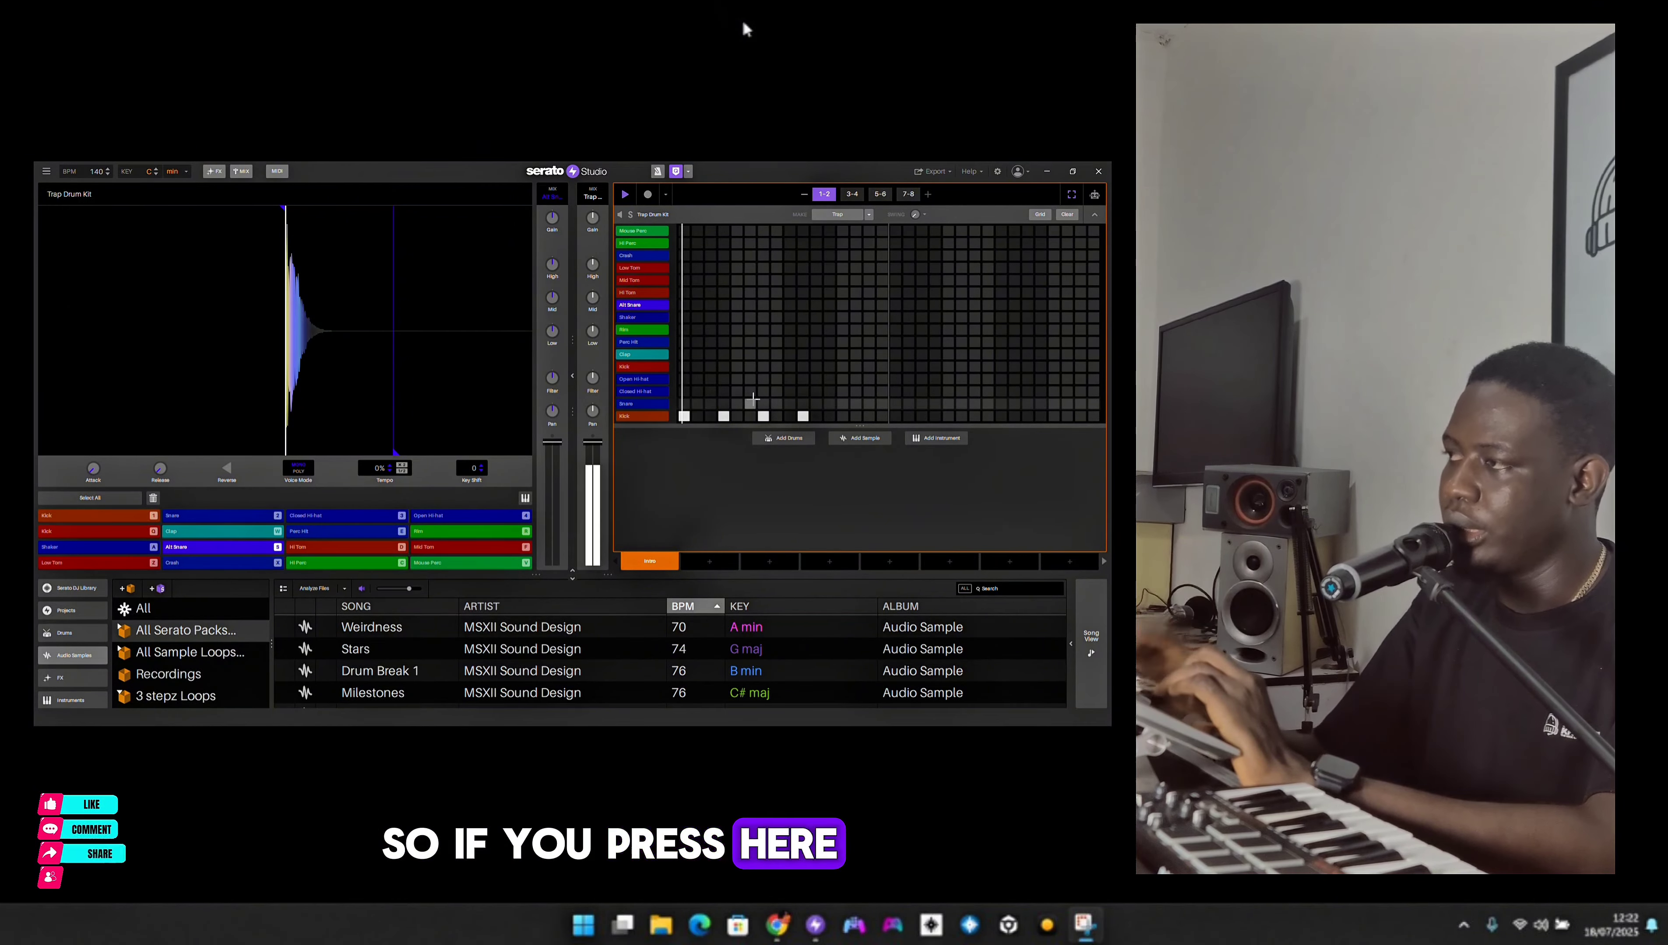
key(space)
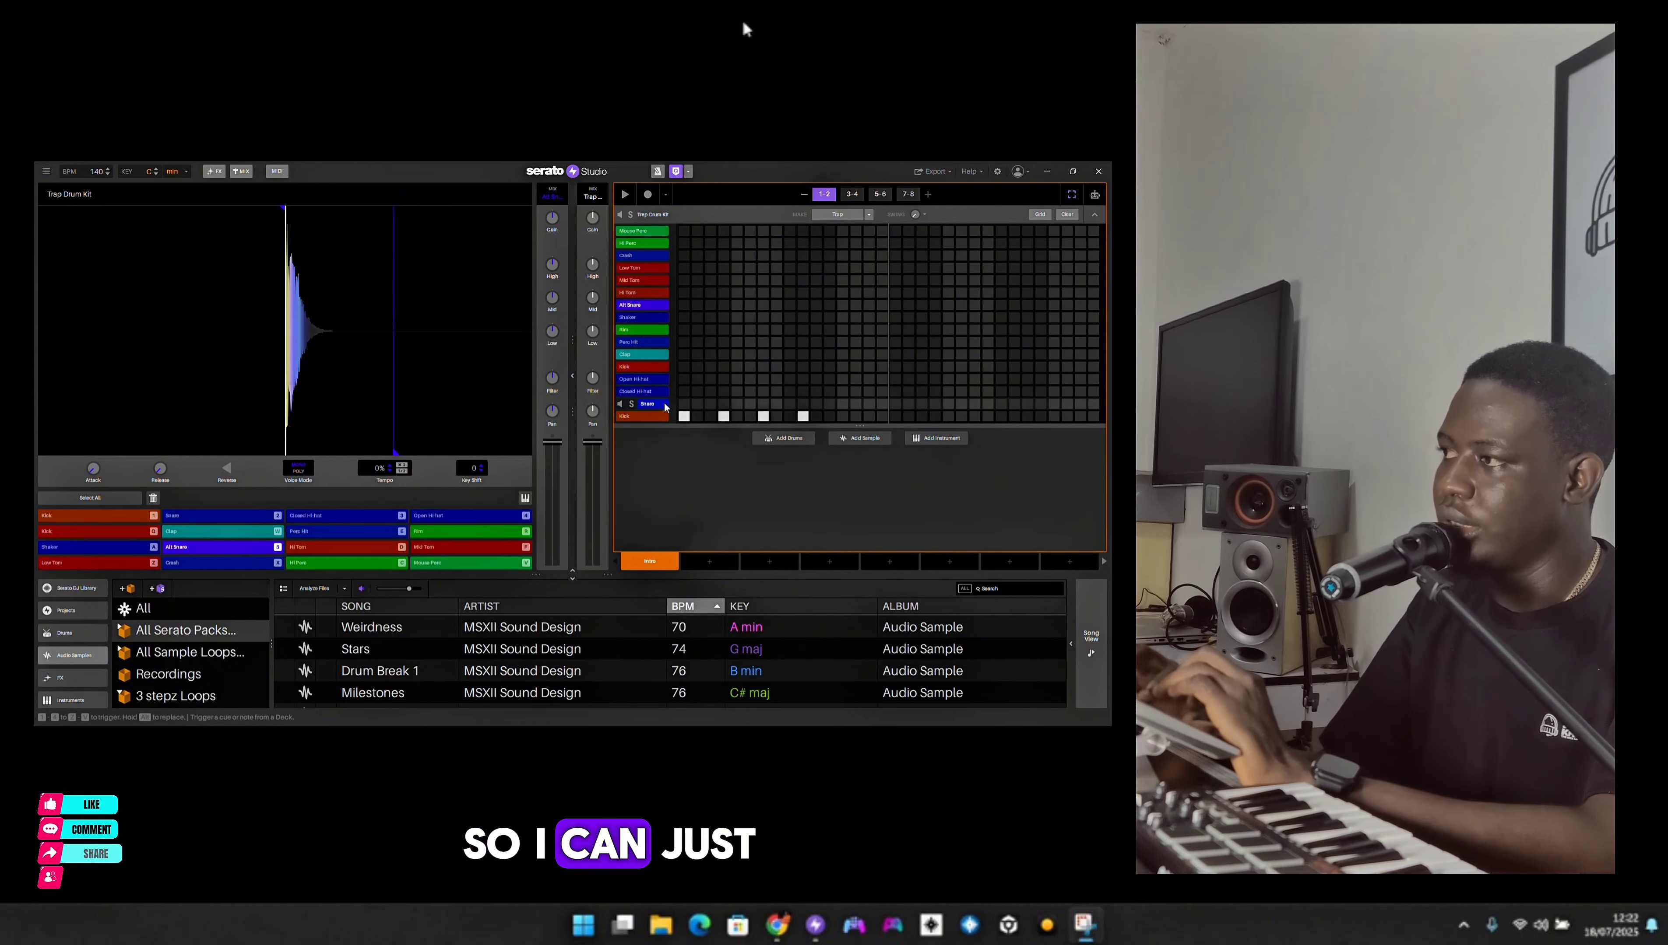
click(709, 403)
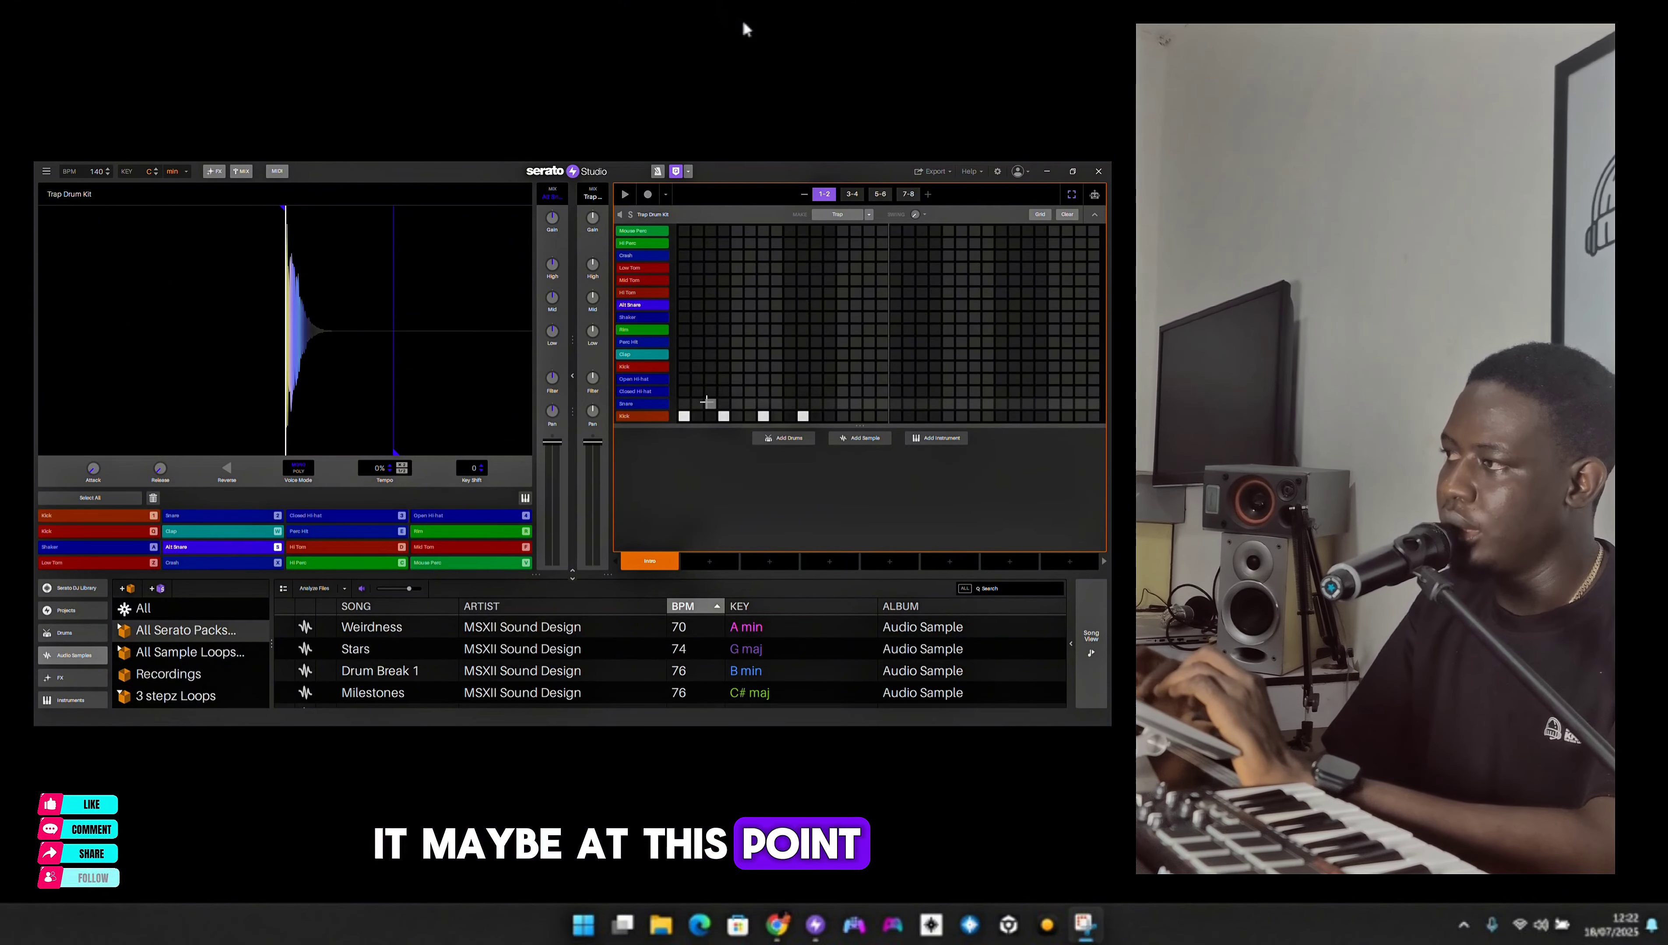
click(790, 403)
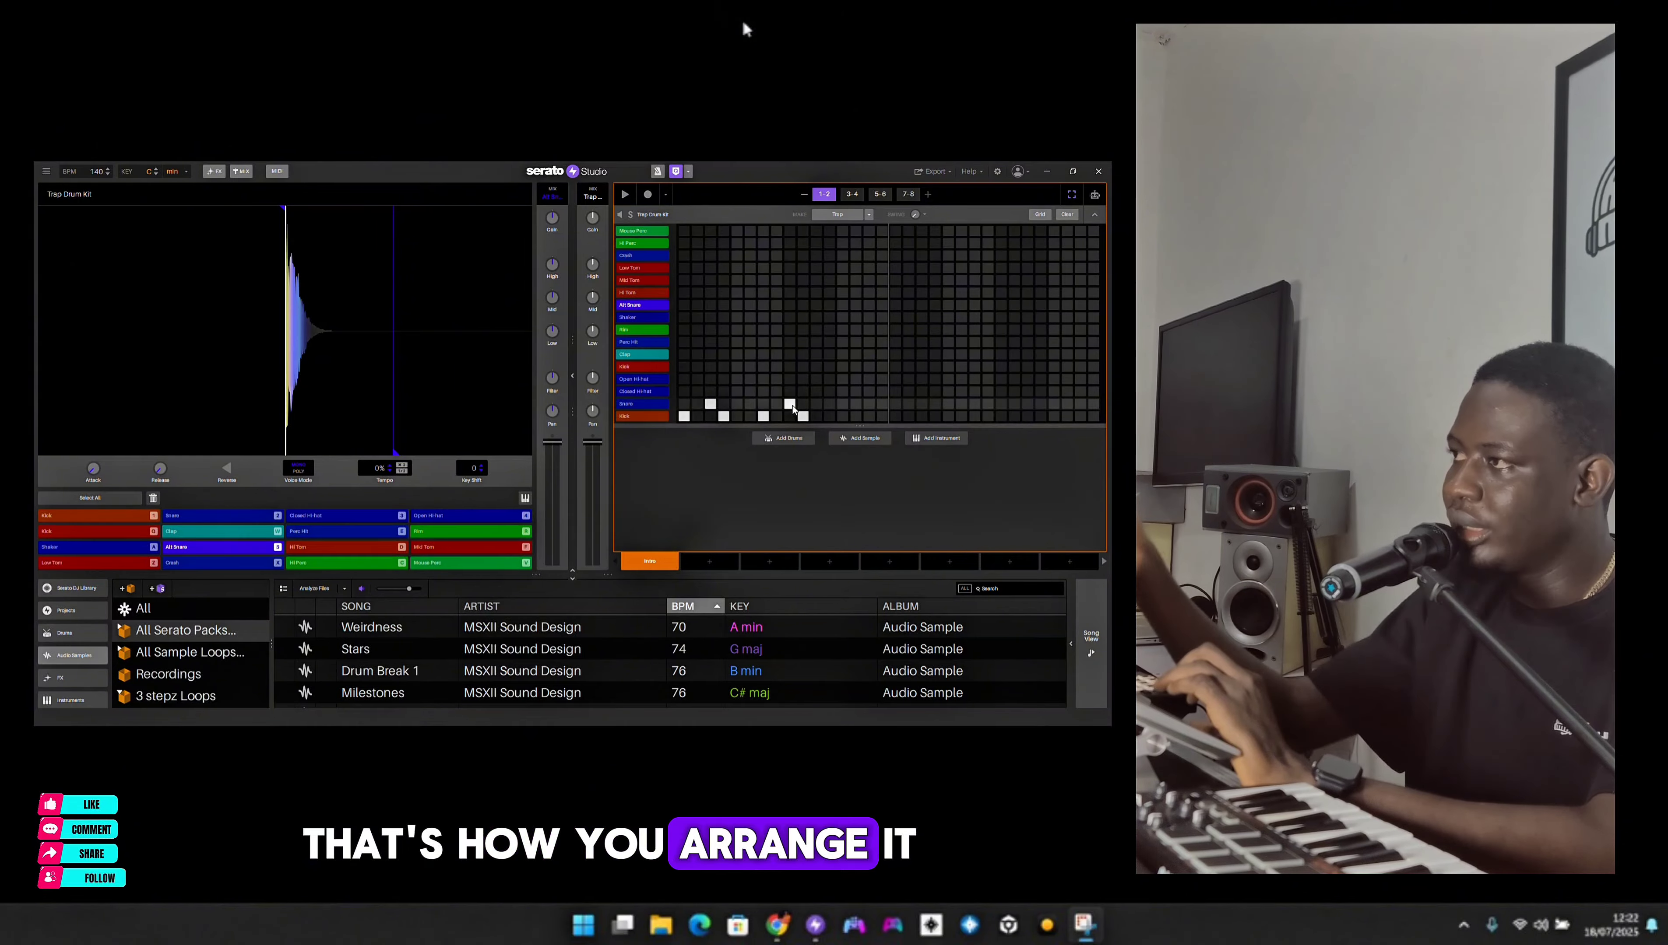
- Audition the Trap Drum Kit's tom, shaker, alt snare and crash sounds from the sequencer rows and the pads
click(641, 332)
click(641, 296)
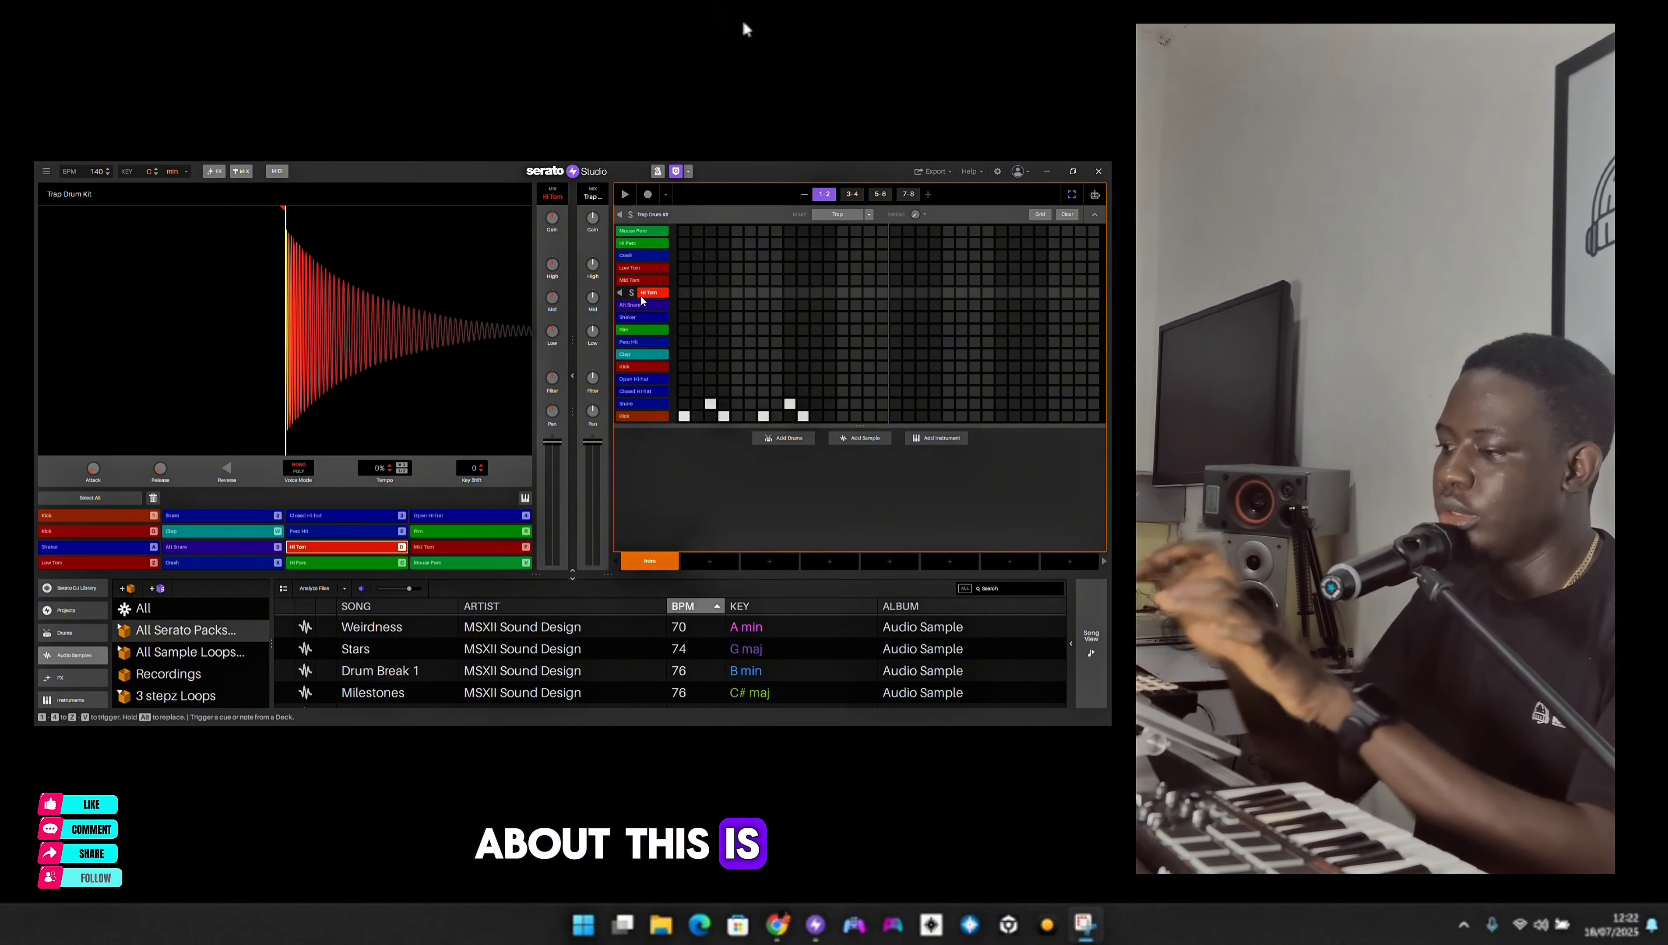
key(d)
key(a)
key(s)
key(d)
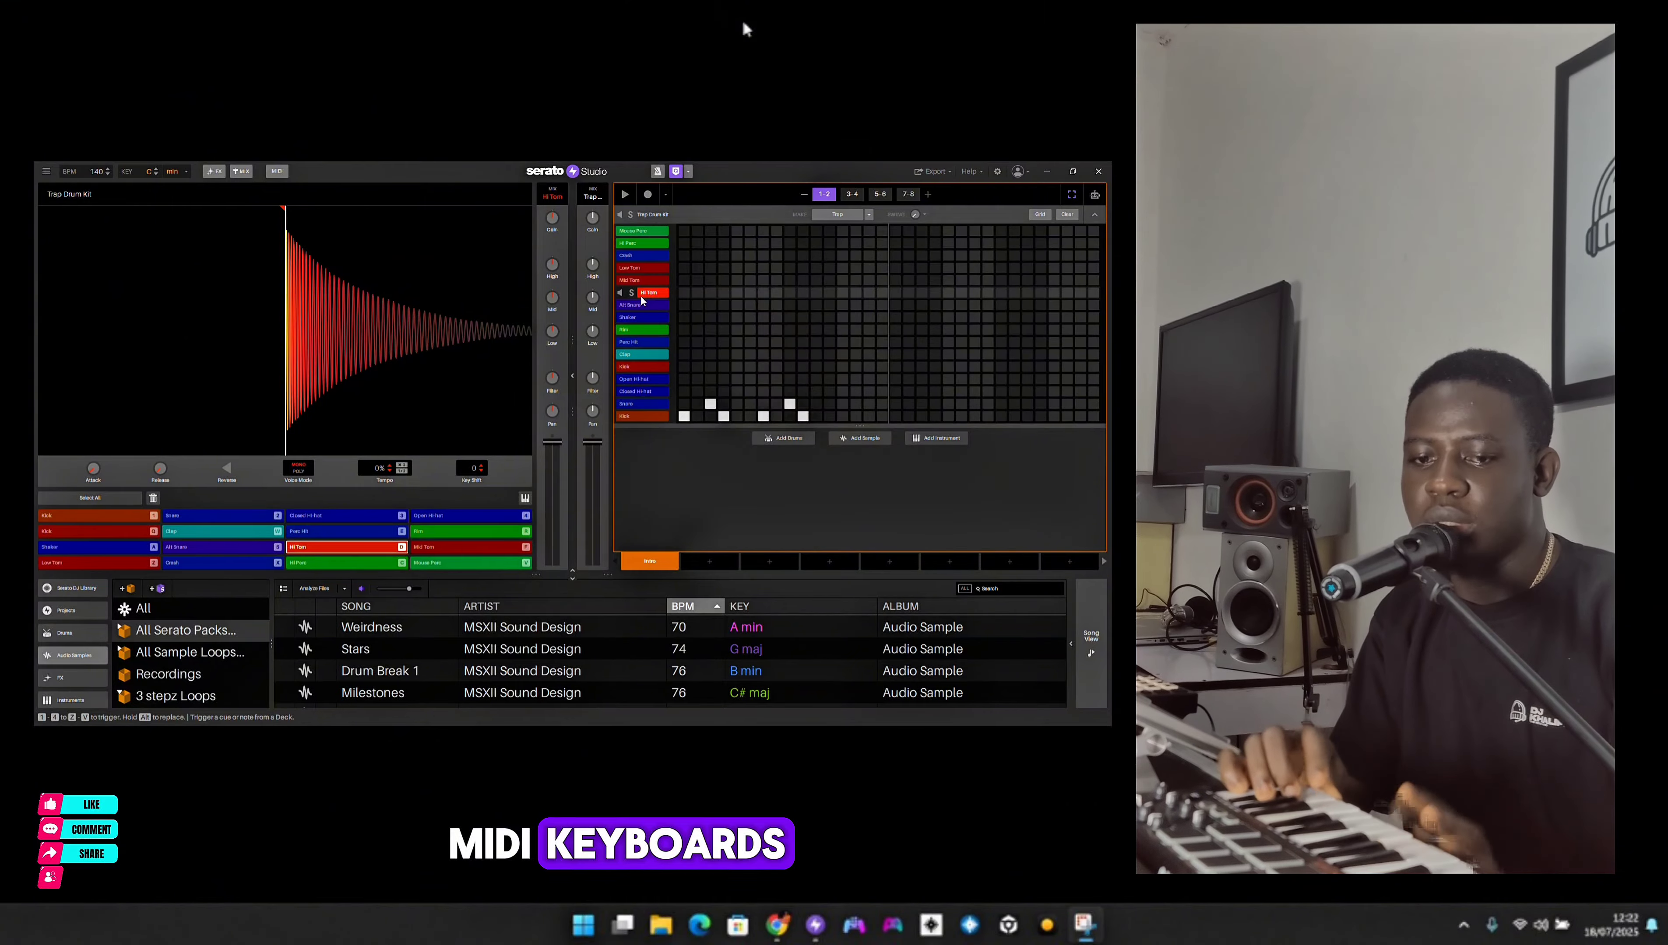
key(x)
key(x)
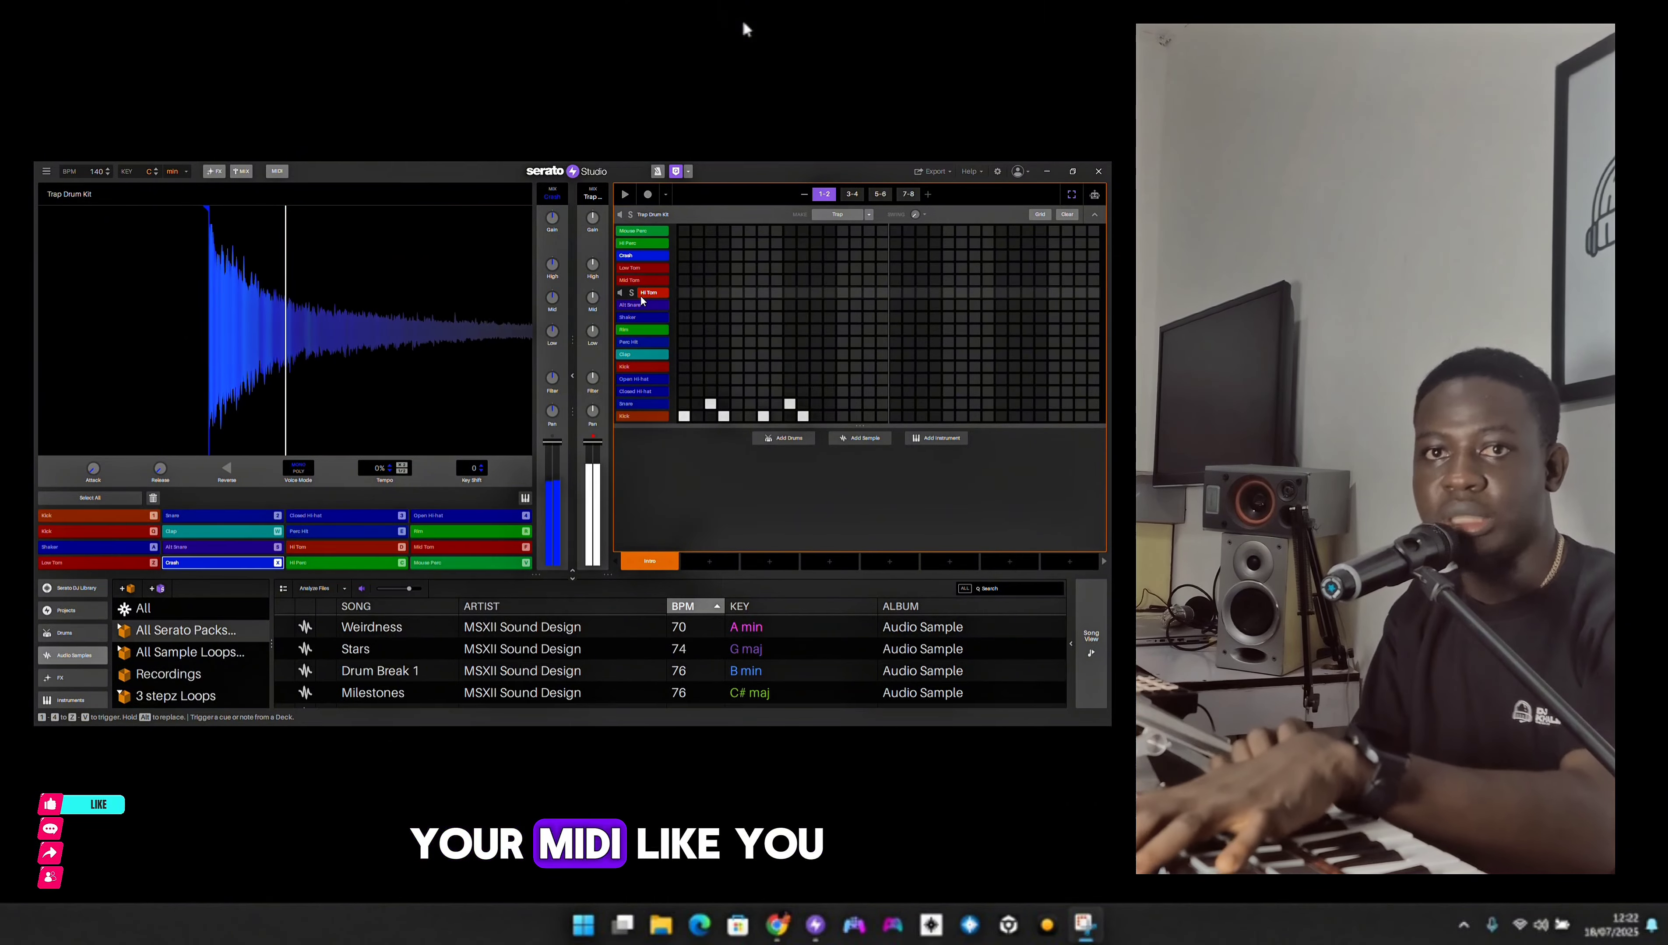
key(z)
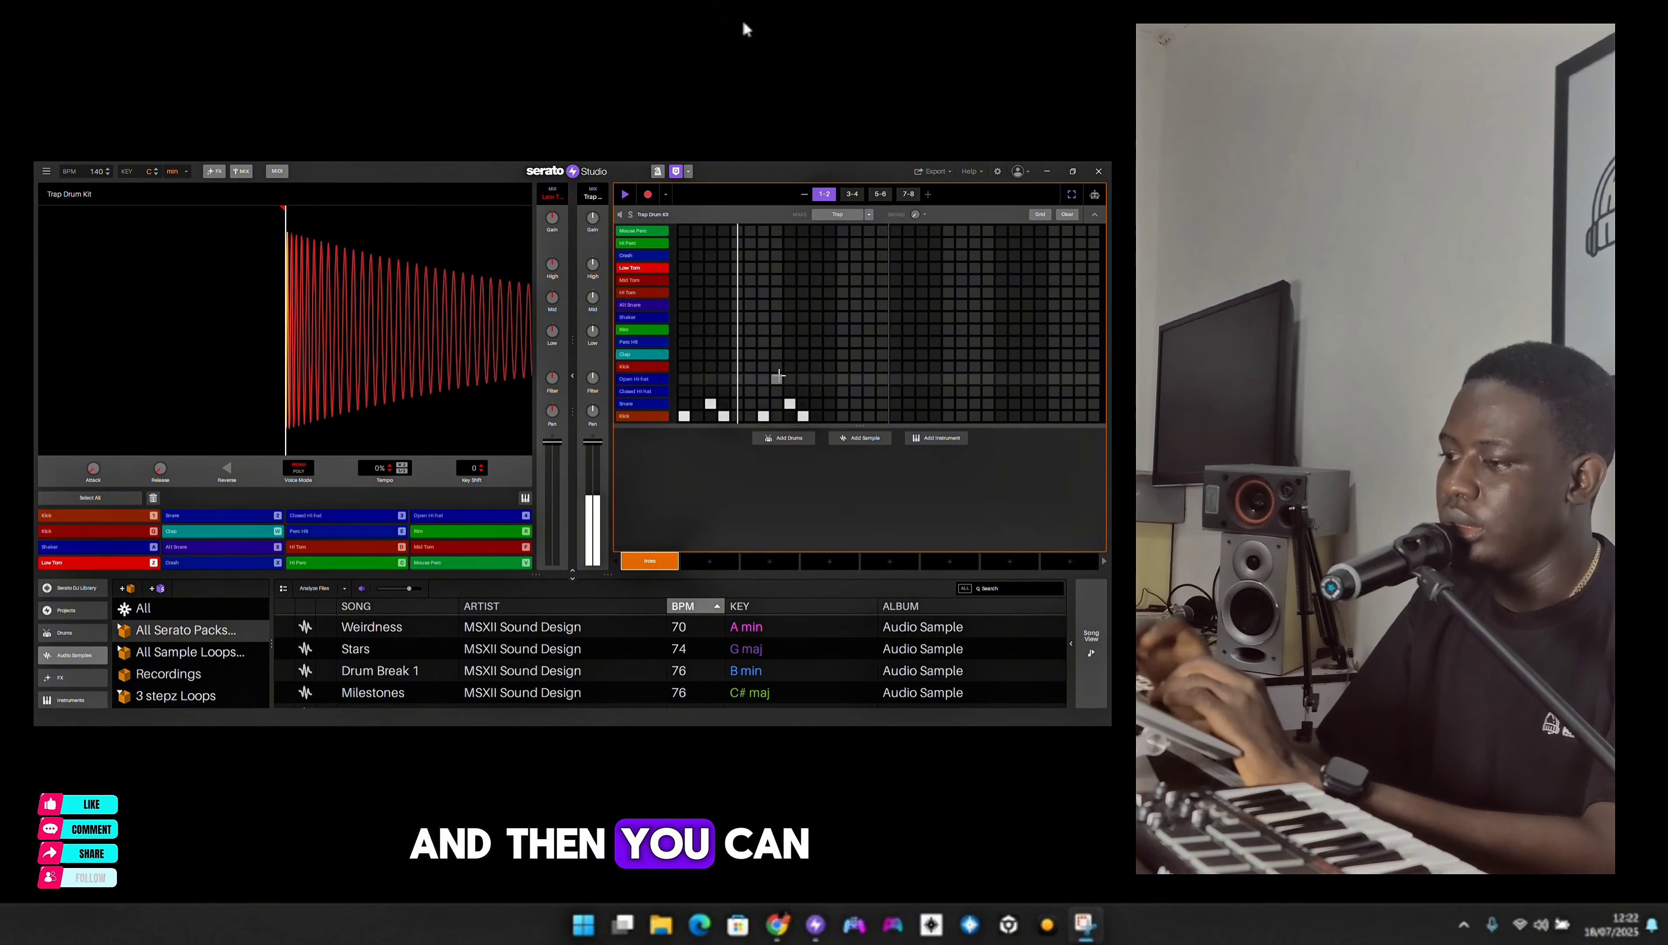
- Record Mid Tom and Hi Tom hits live into the playing drum pattern and turn recording off
key(f)
key(f)
key(d)
key(d)
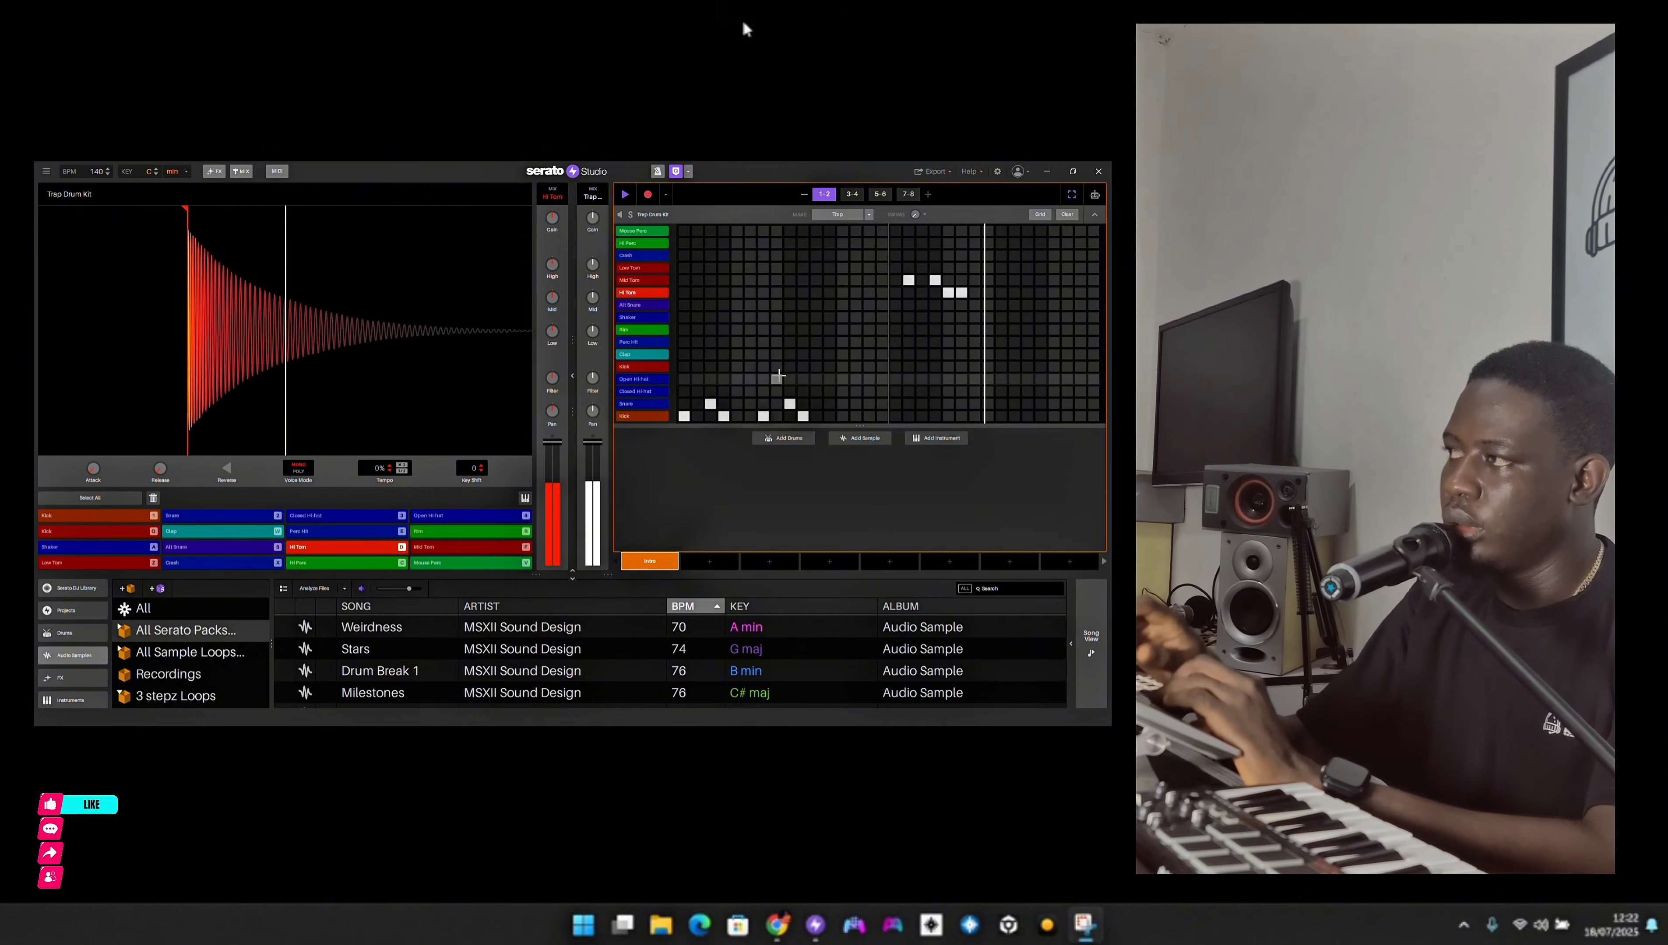
key(f)
key(f)
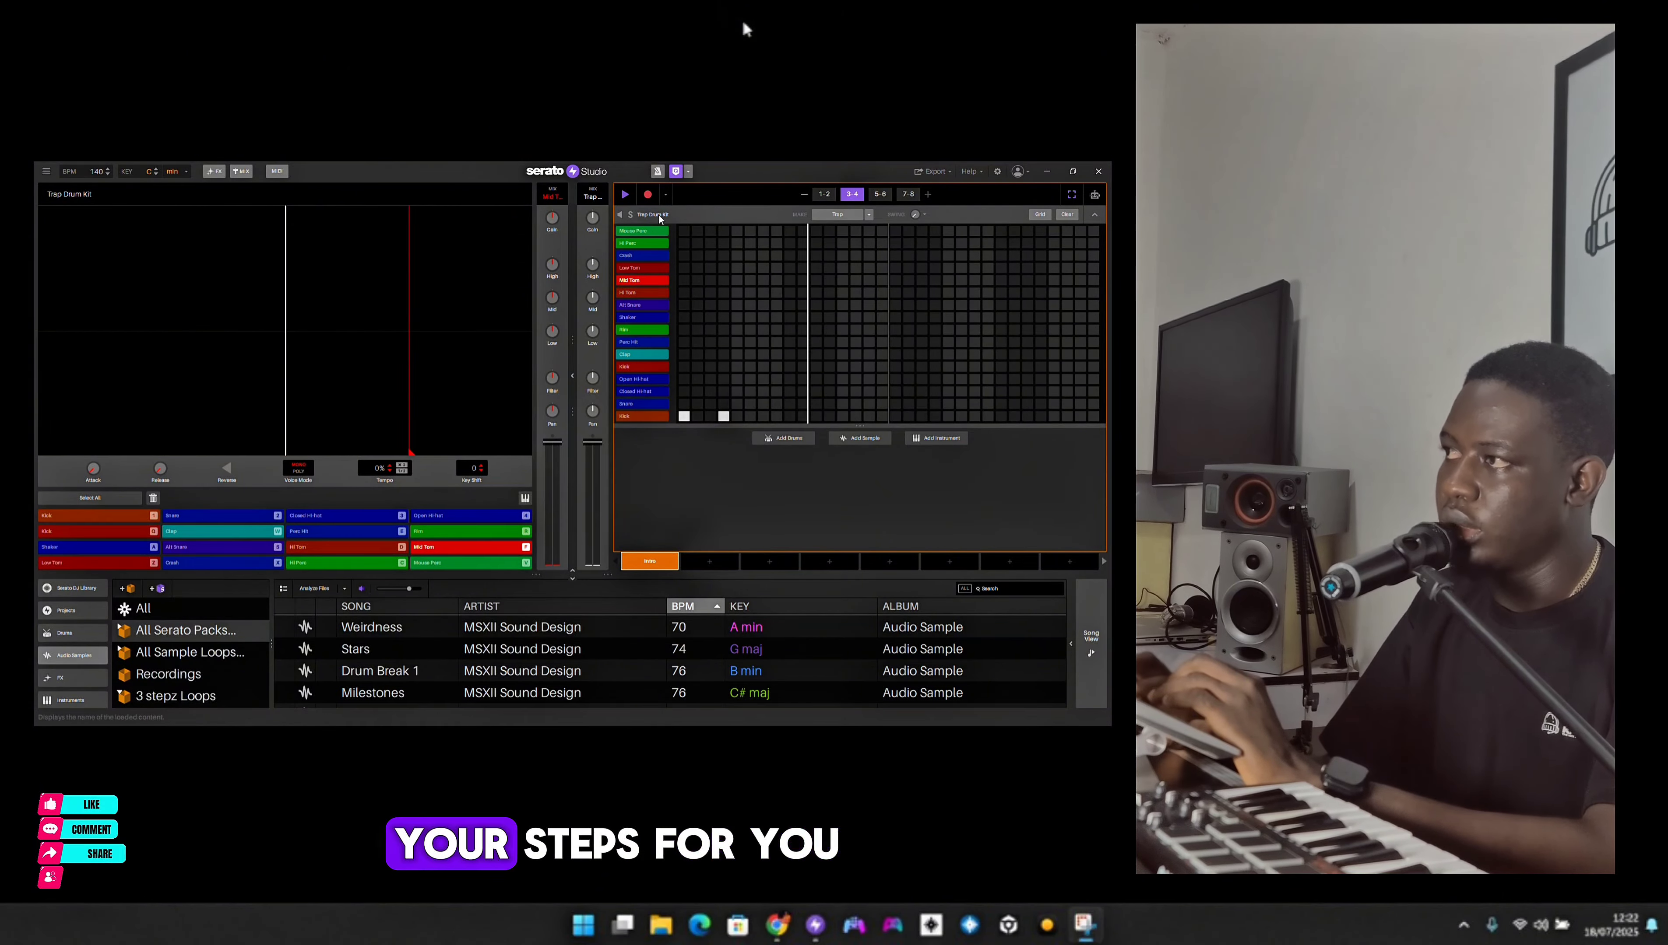
key(f)
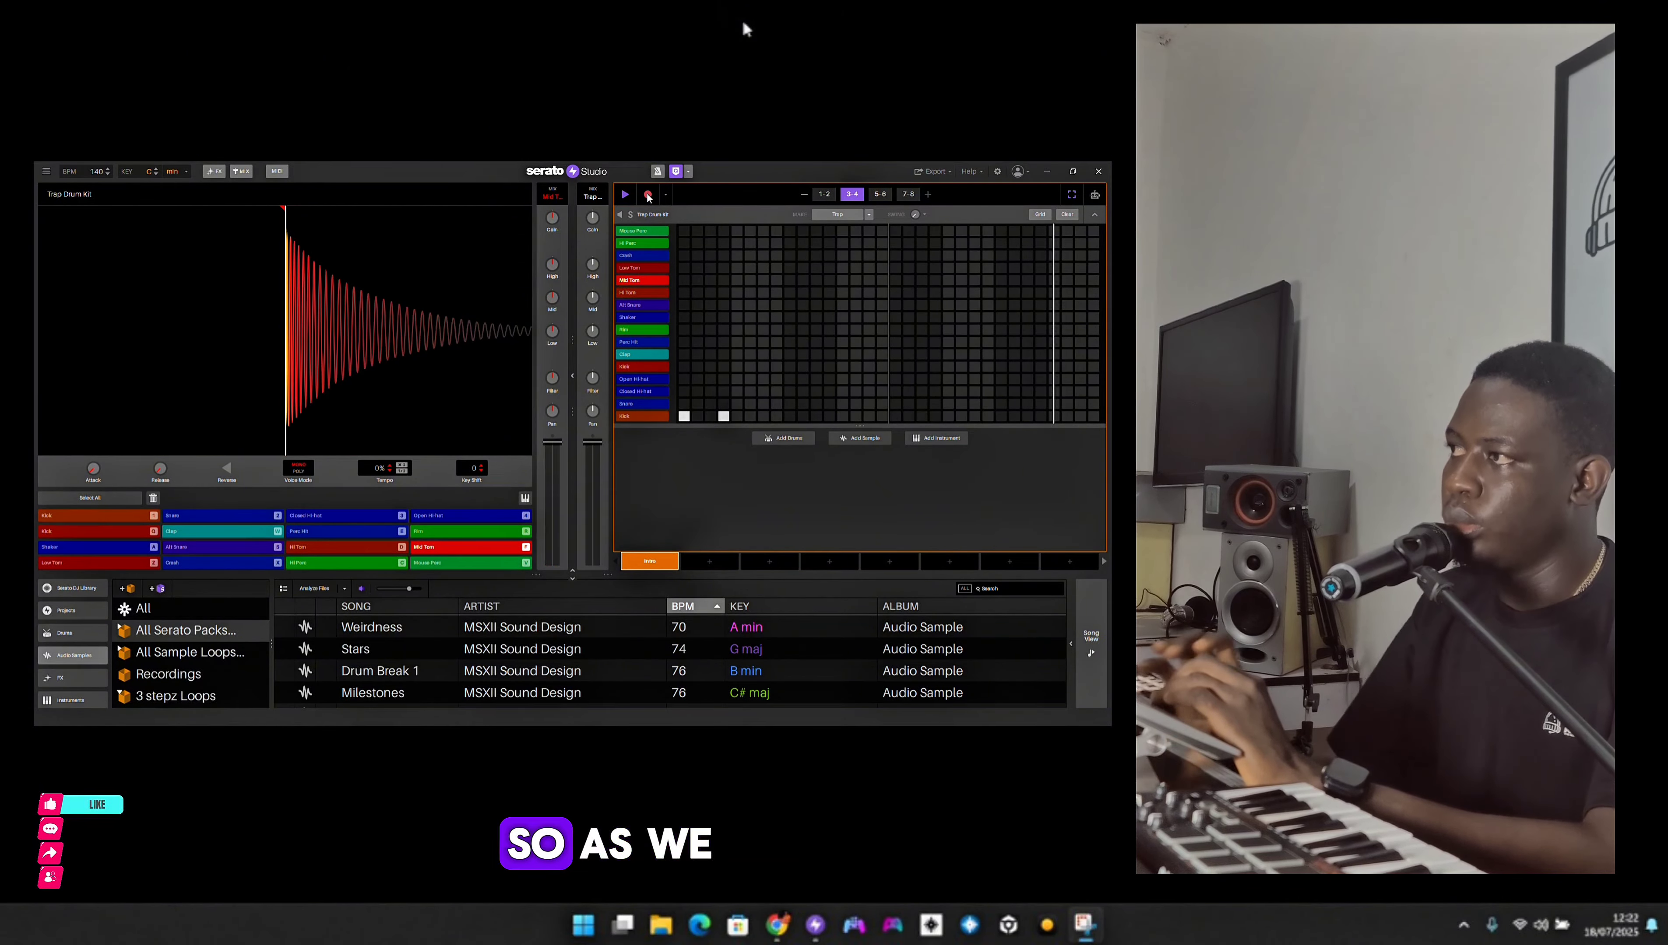
click(647, 196)
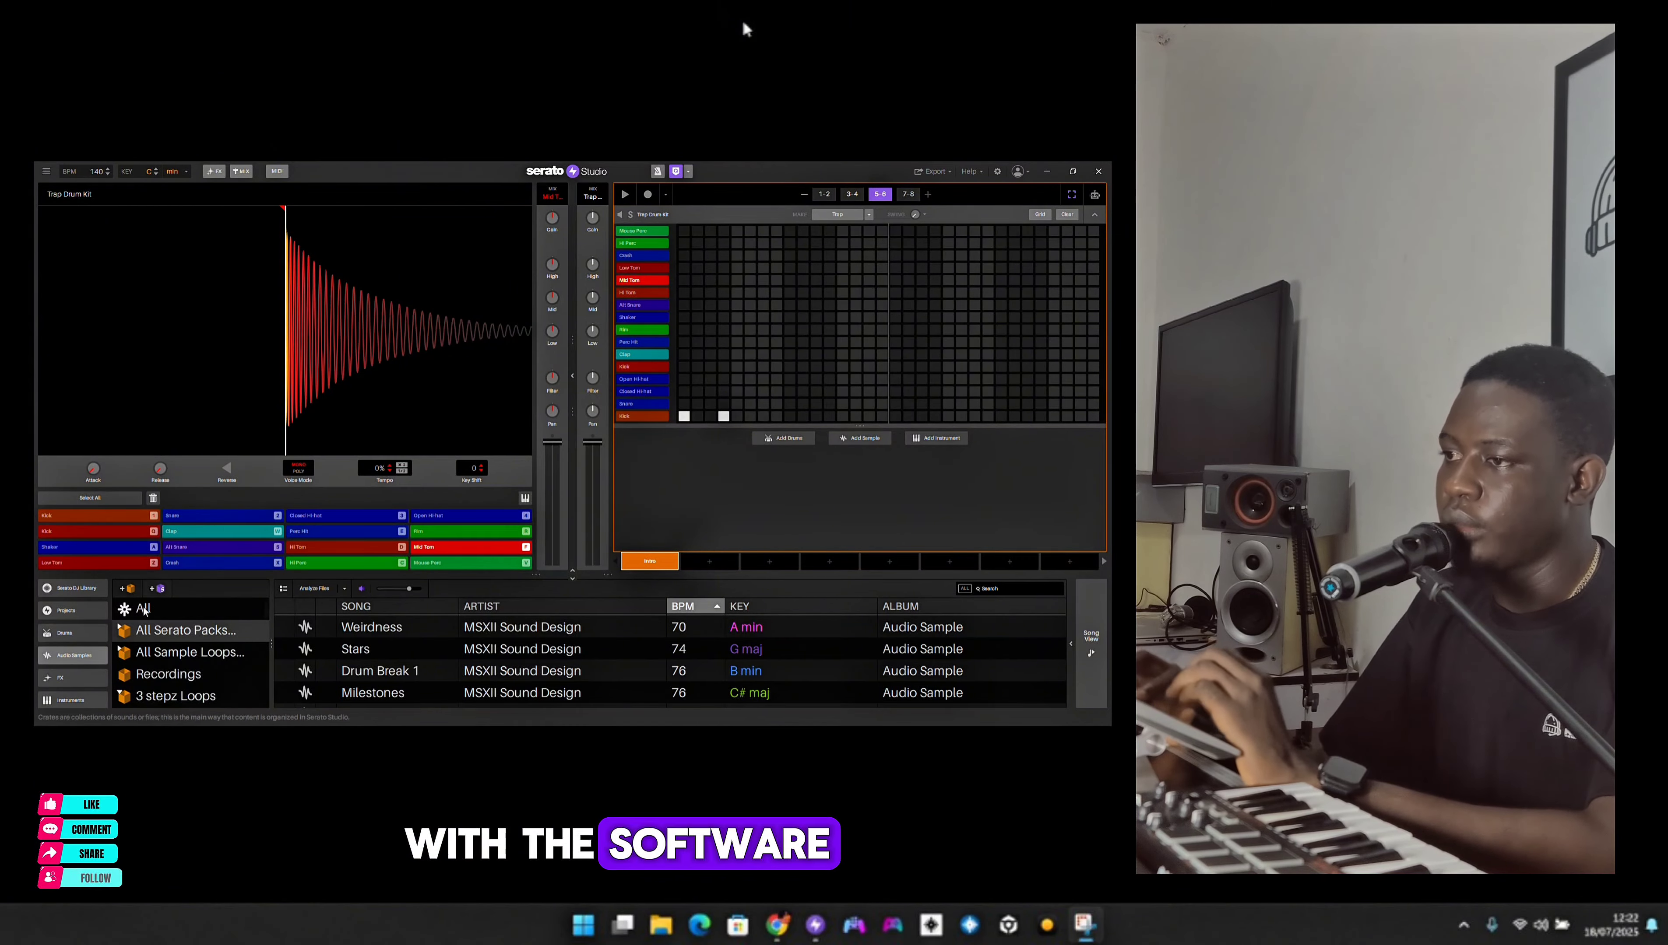
- Show the FX section of the library
click(59, 678)
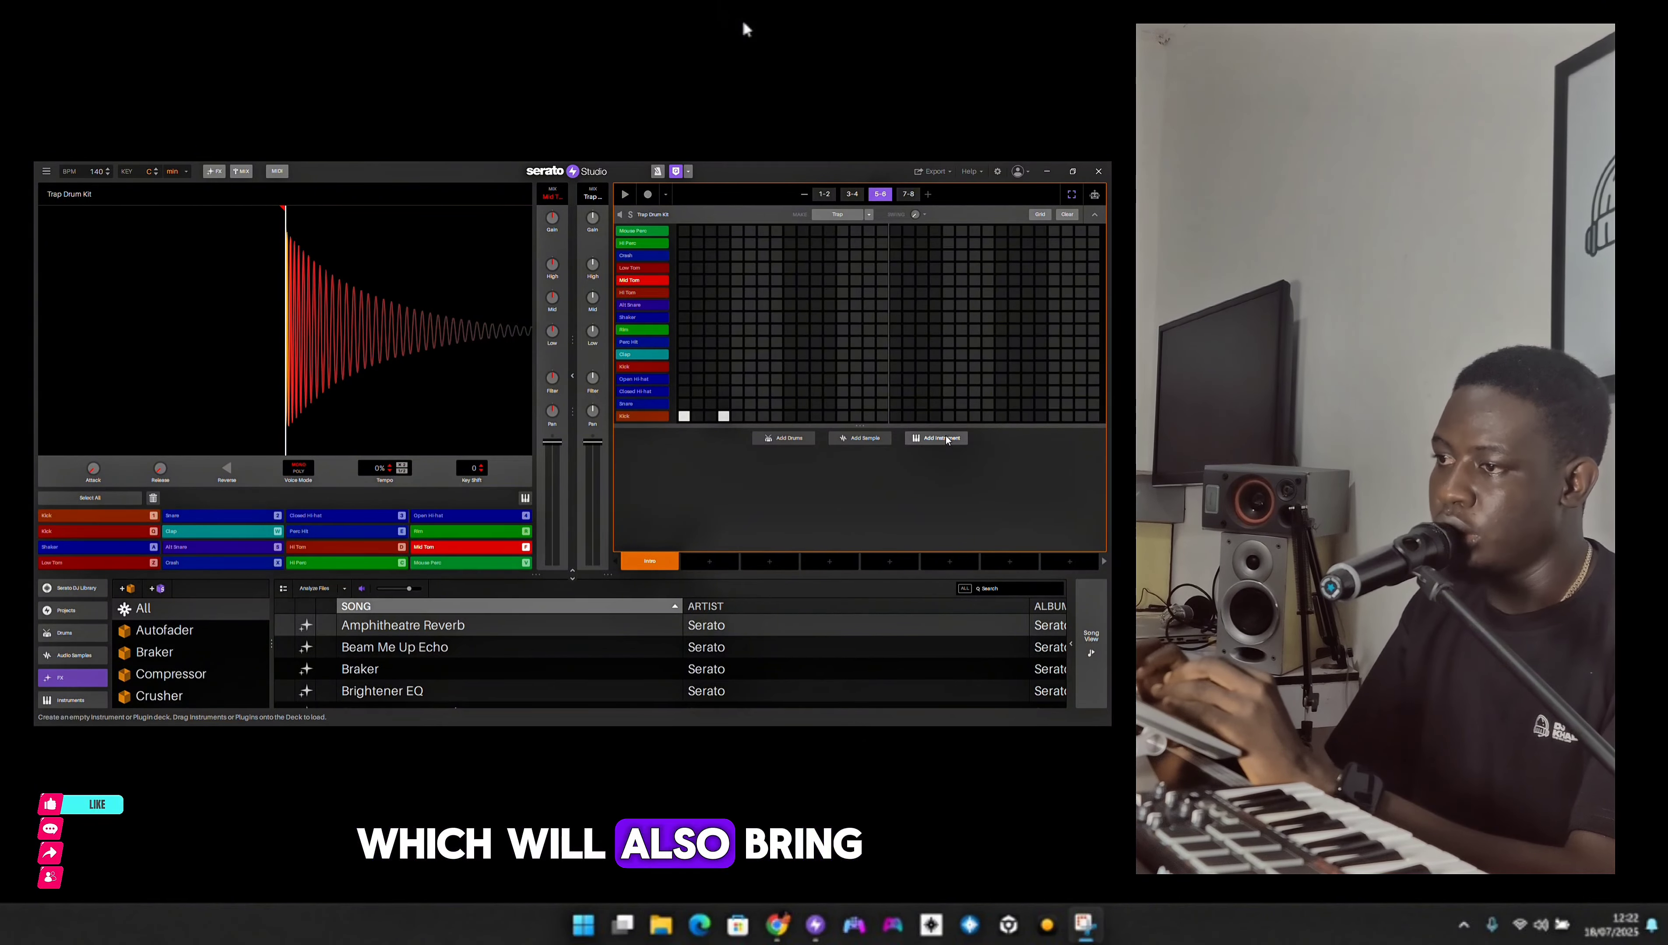
- Show the Strings crate in the library's Instruments section and select Dark short string
click(79, 698)
click(185, 631)
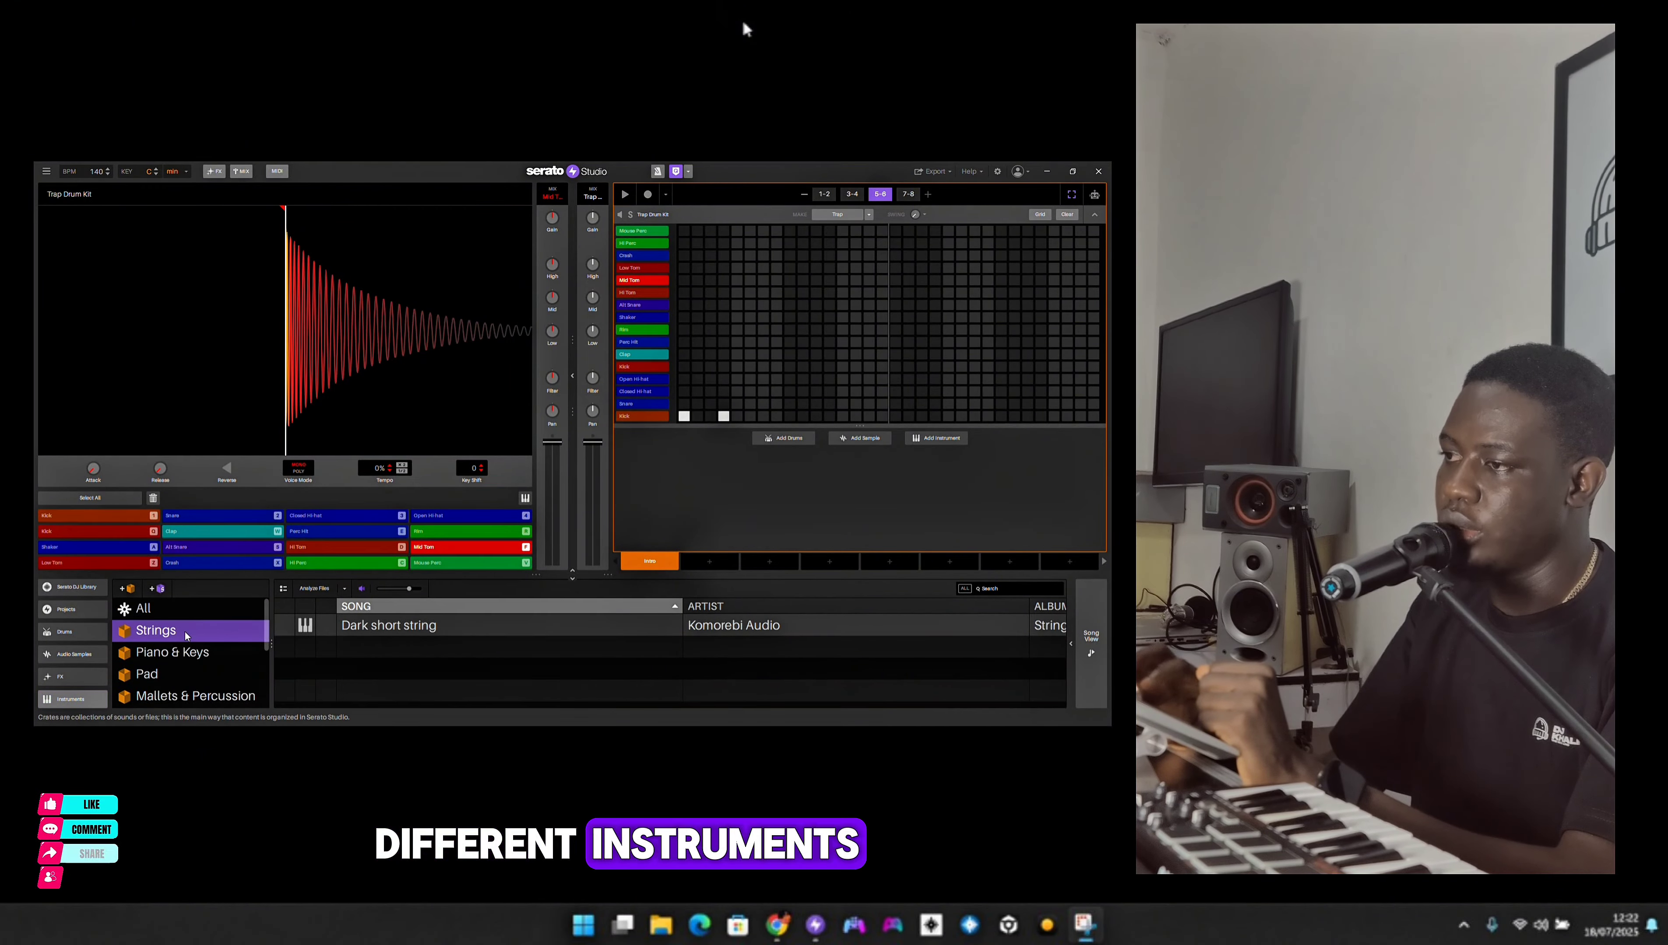
click(368, 627)
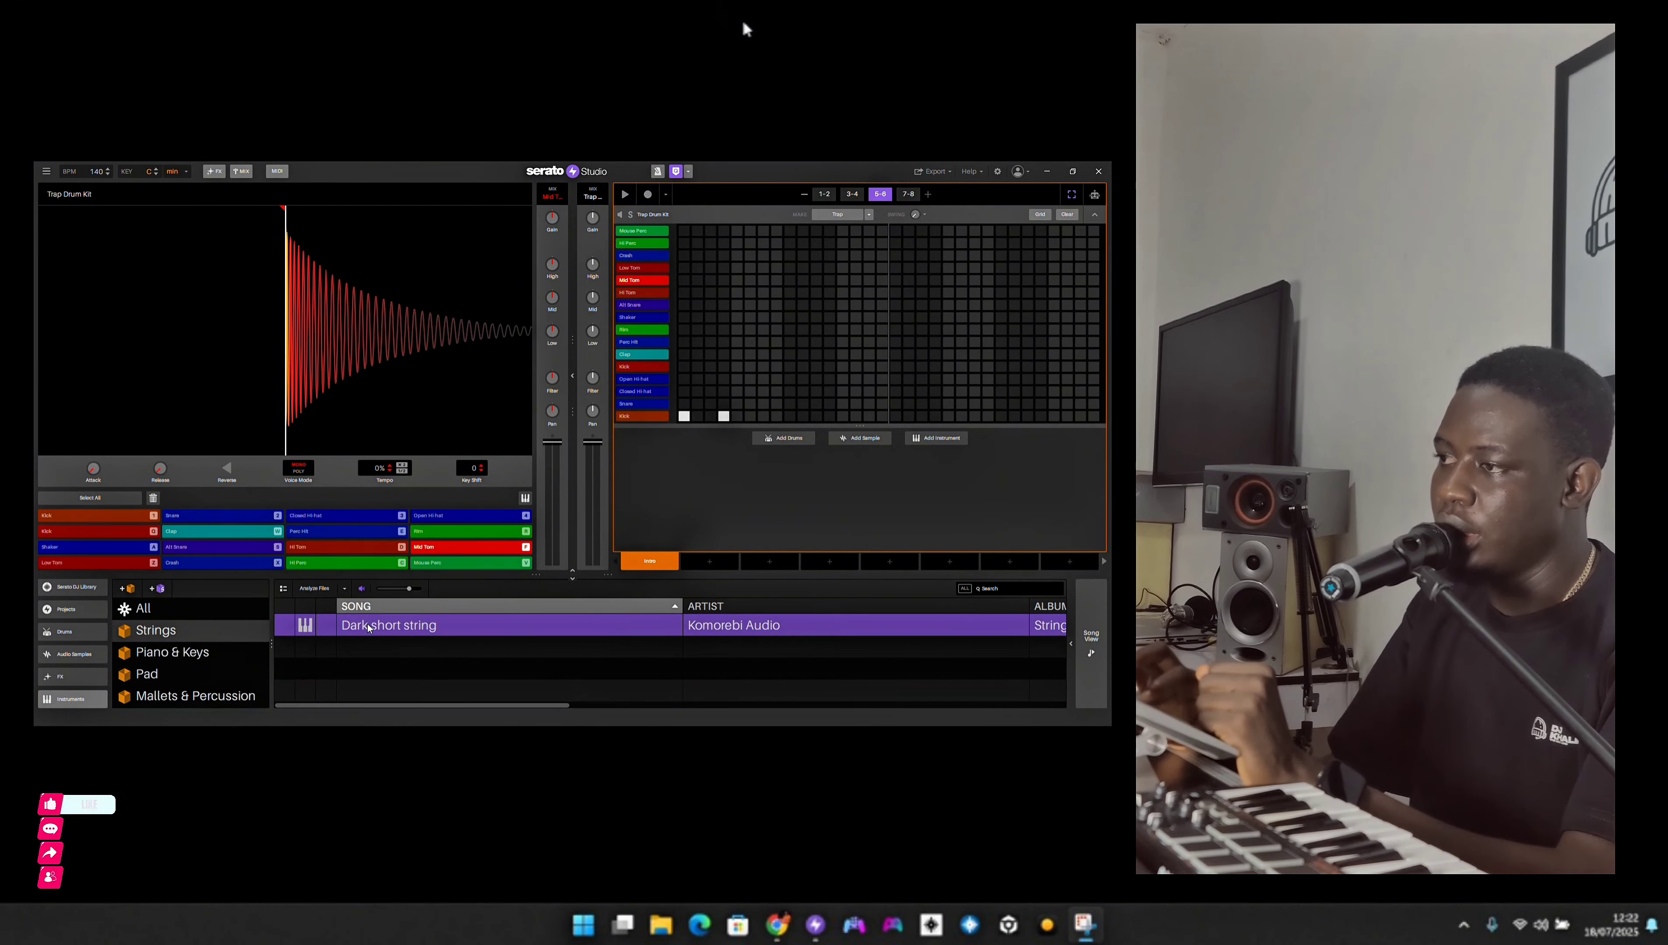
- Browse the Piano & Keys instruments from Acoustic Piano down to Groove Organ
click(206, 654)
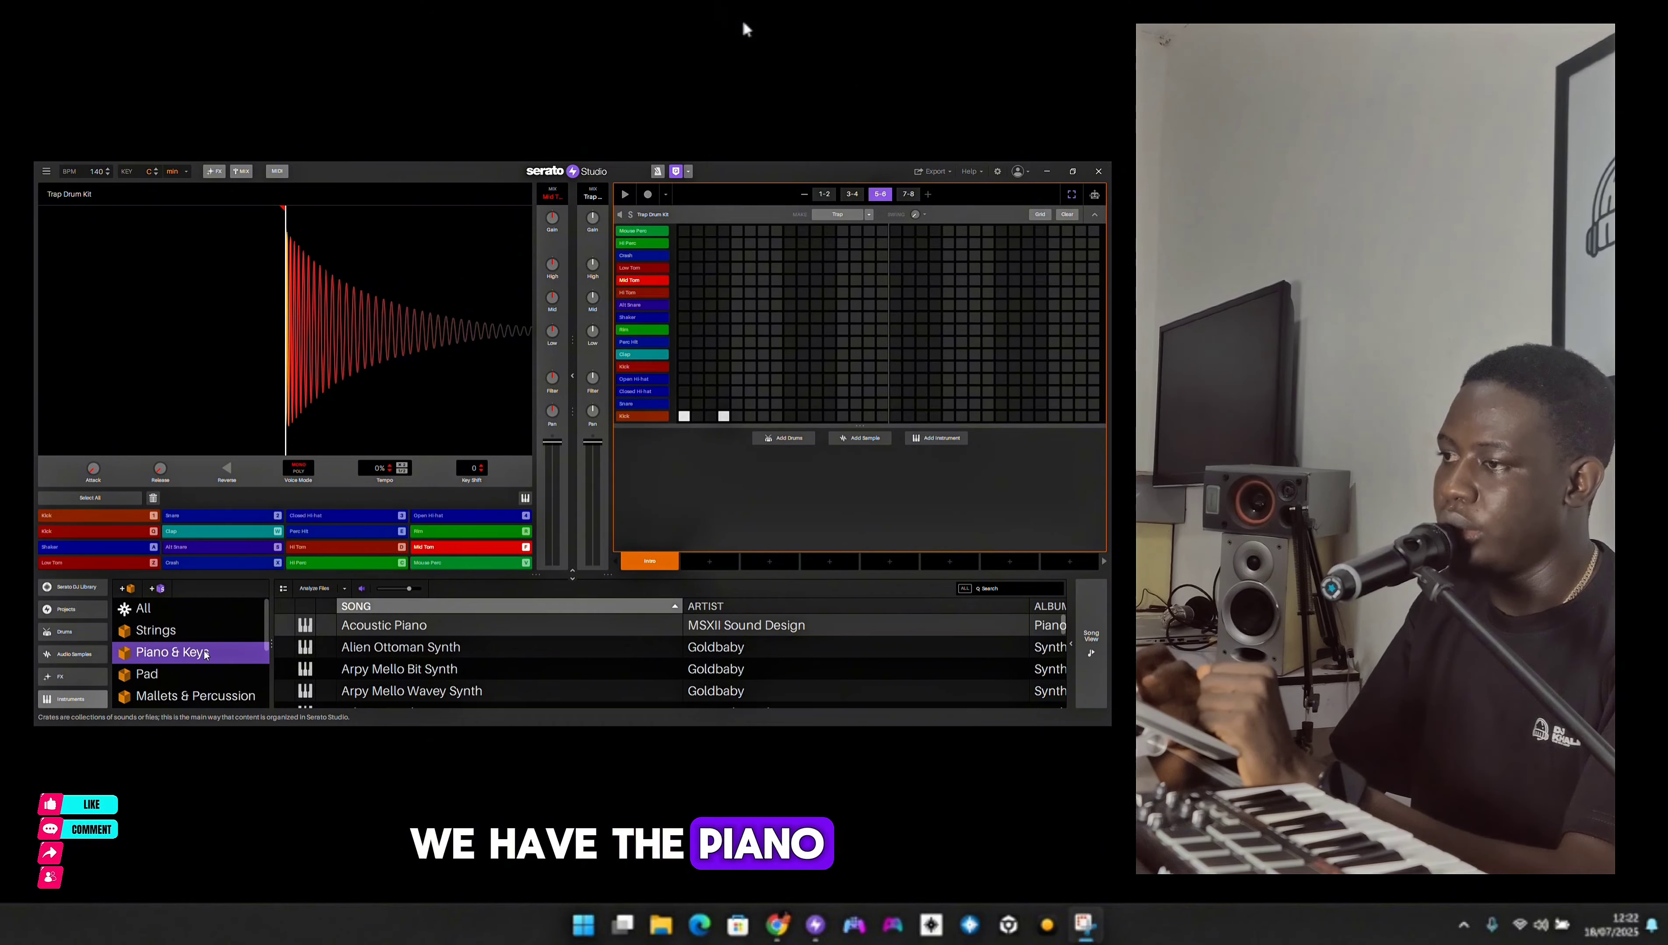
click(393, 632)
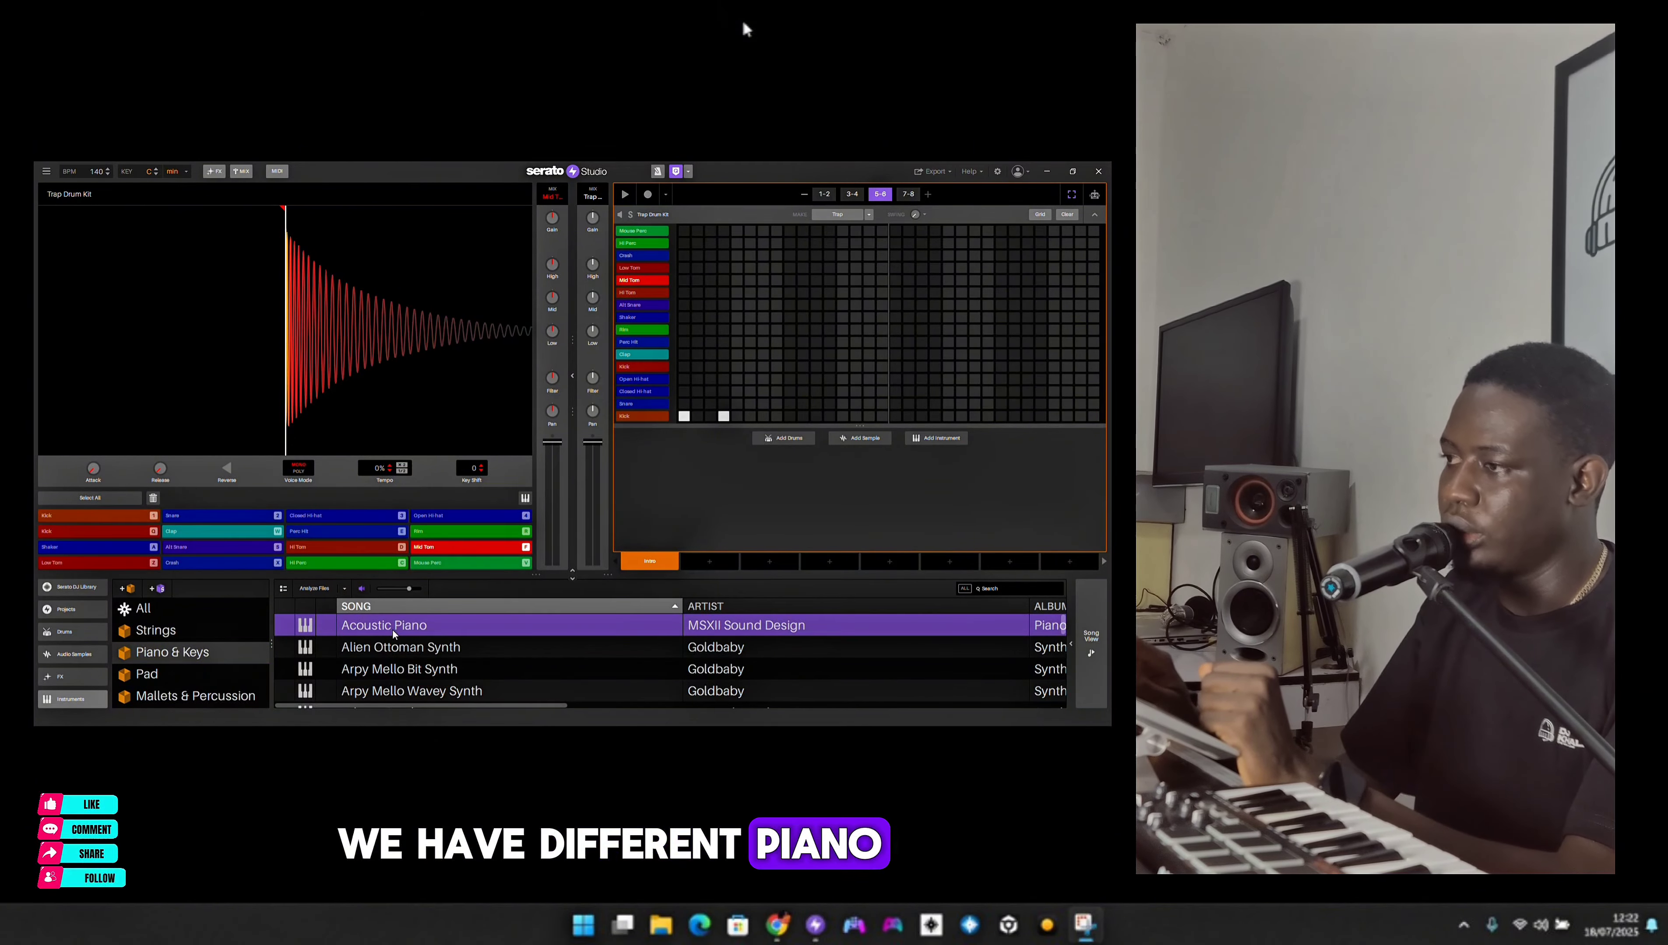
key(Down)
key(Down)
key(Down)
key(Down)
key(Down)
key(Down)
key(Down)
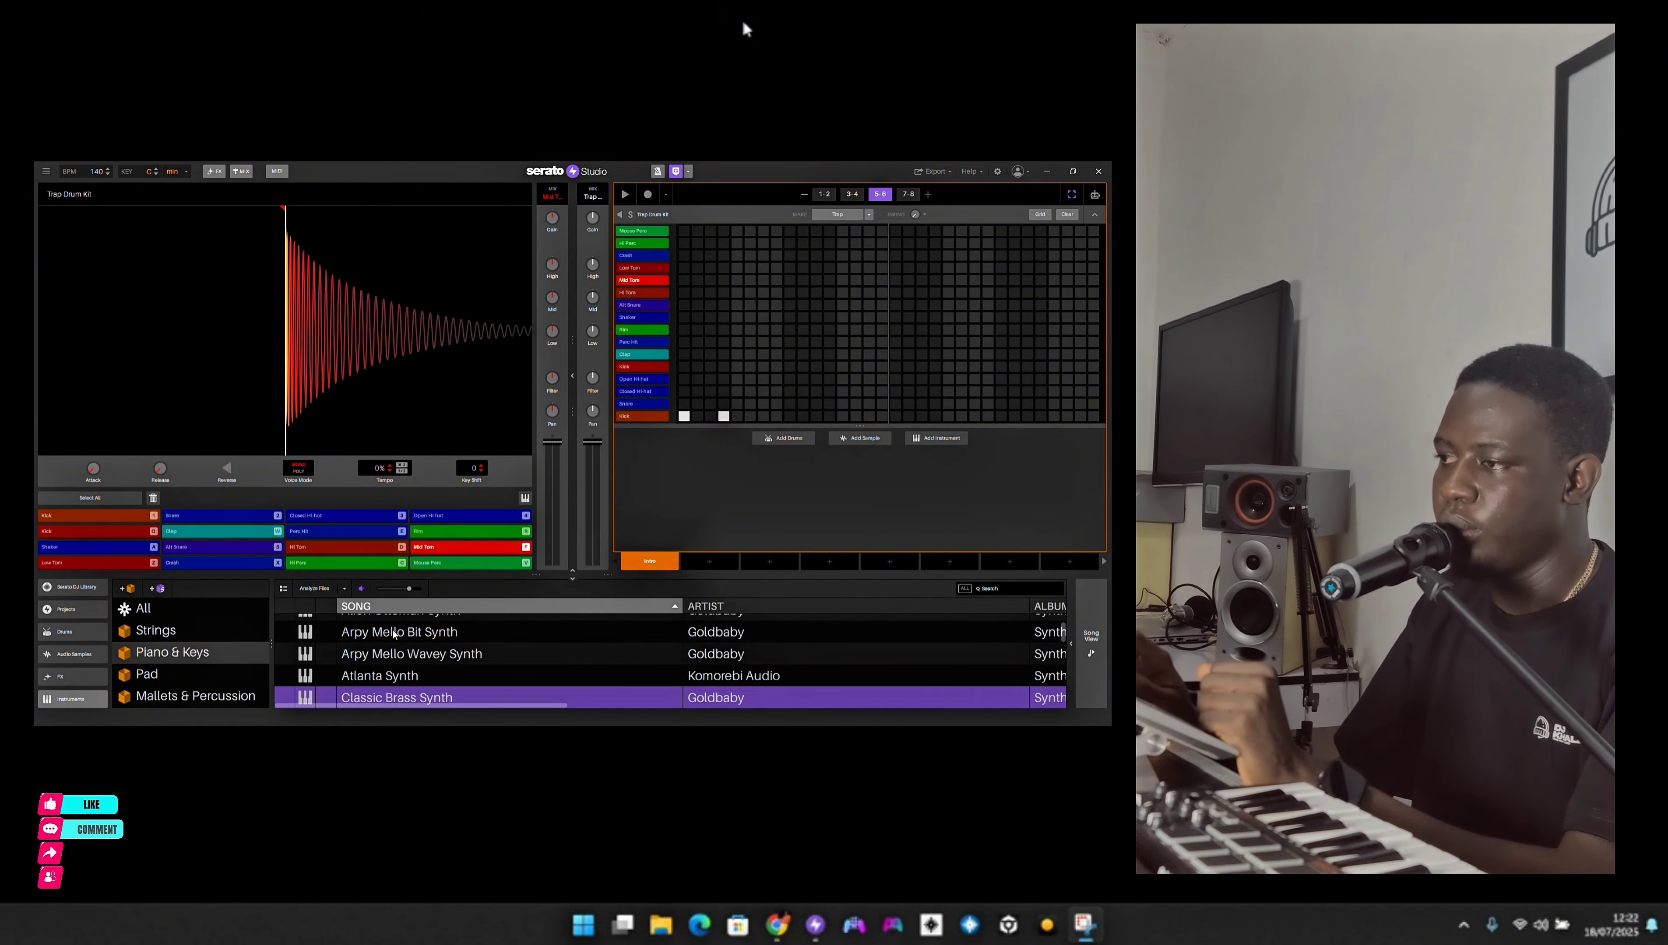
key(Down)
key(Down)
key(Down)
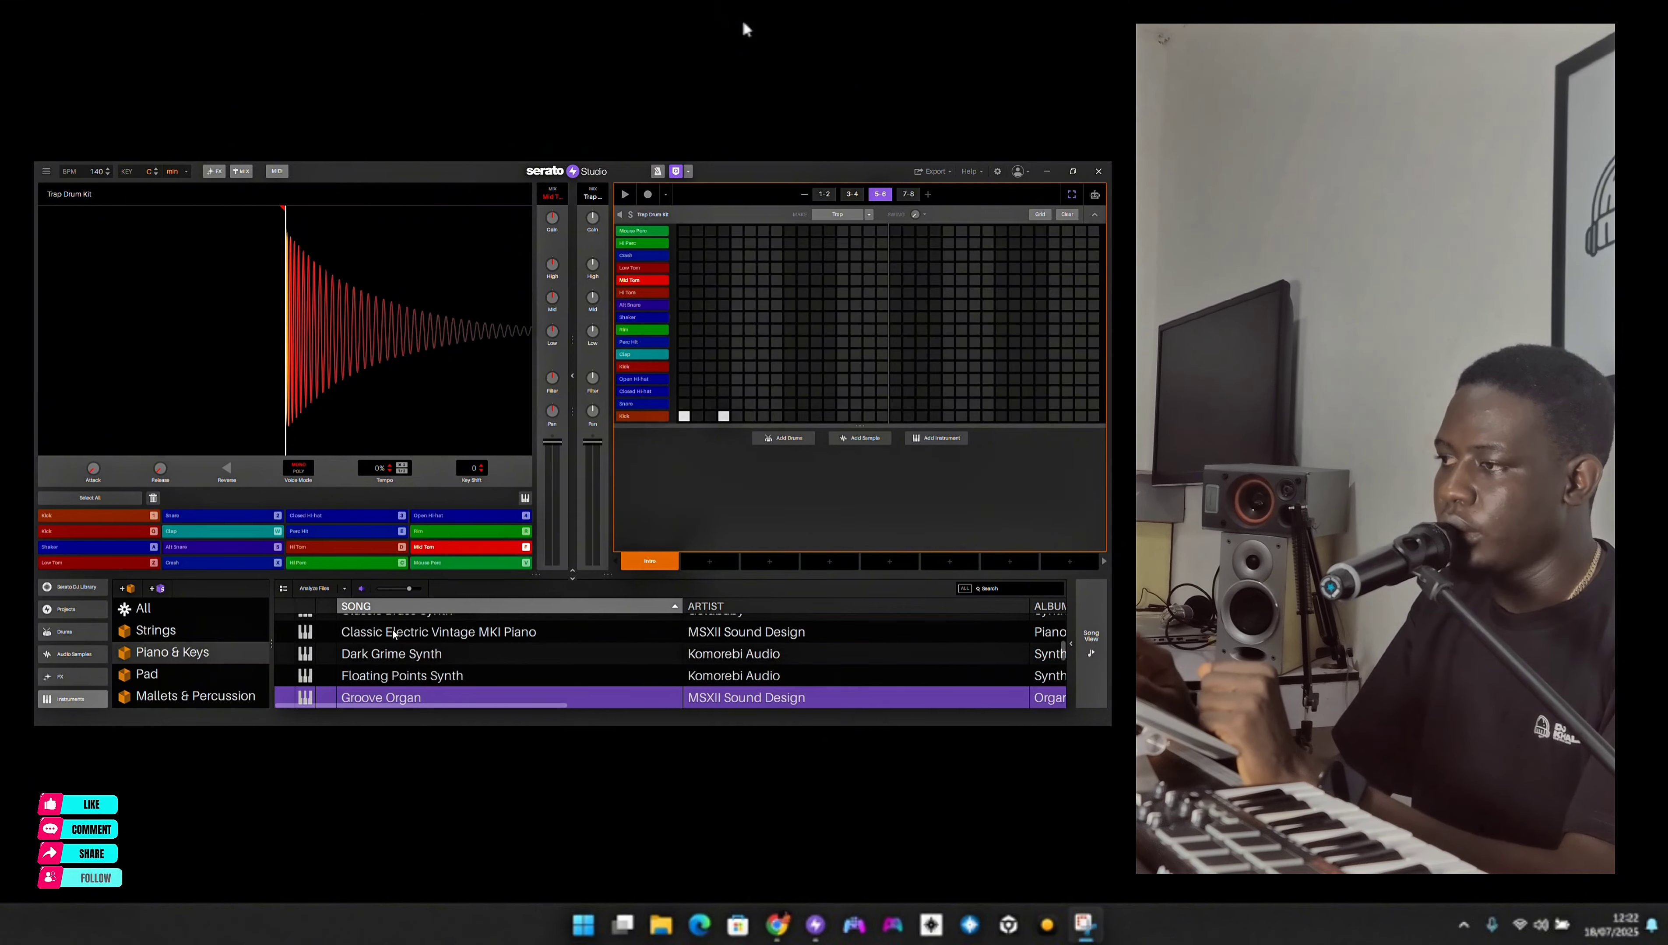
- Look through the Pad instruments, including Ghoste 2 Pad and Dreamy Pad, and the Mallets & Percussion instruments
click(219, 672)
click(422, 672)
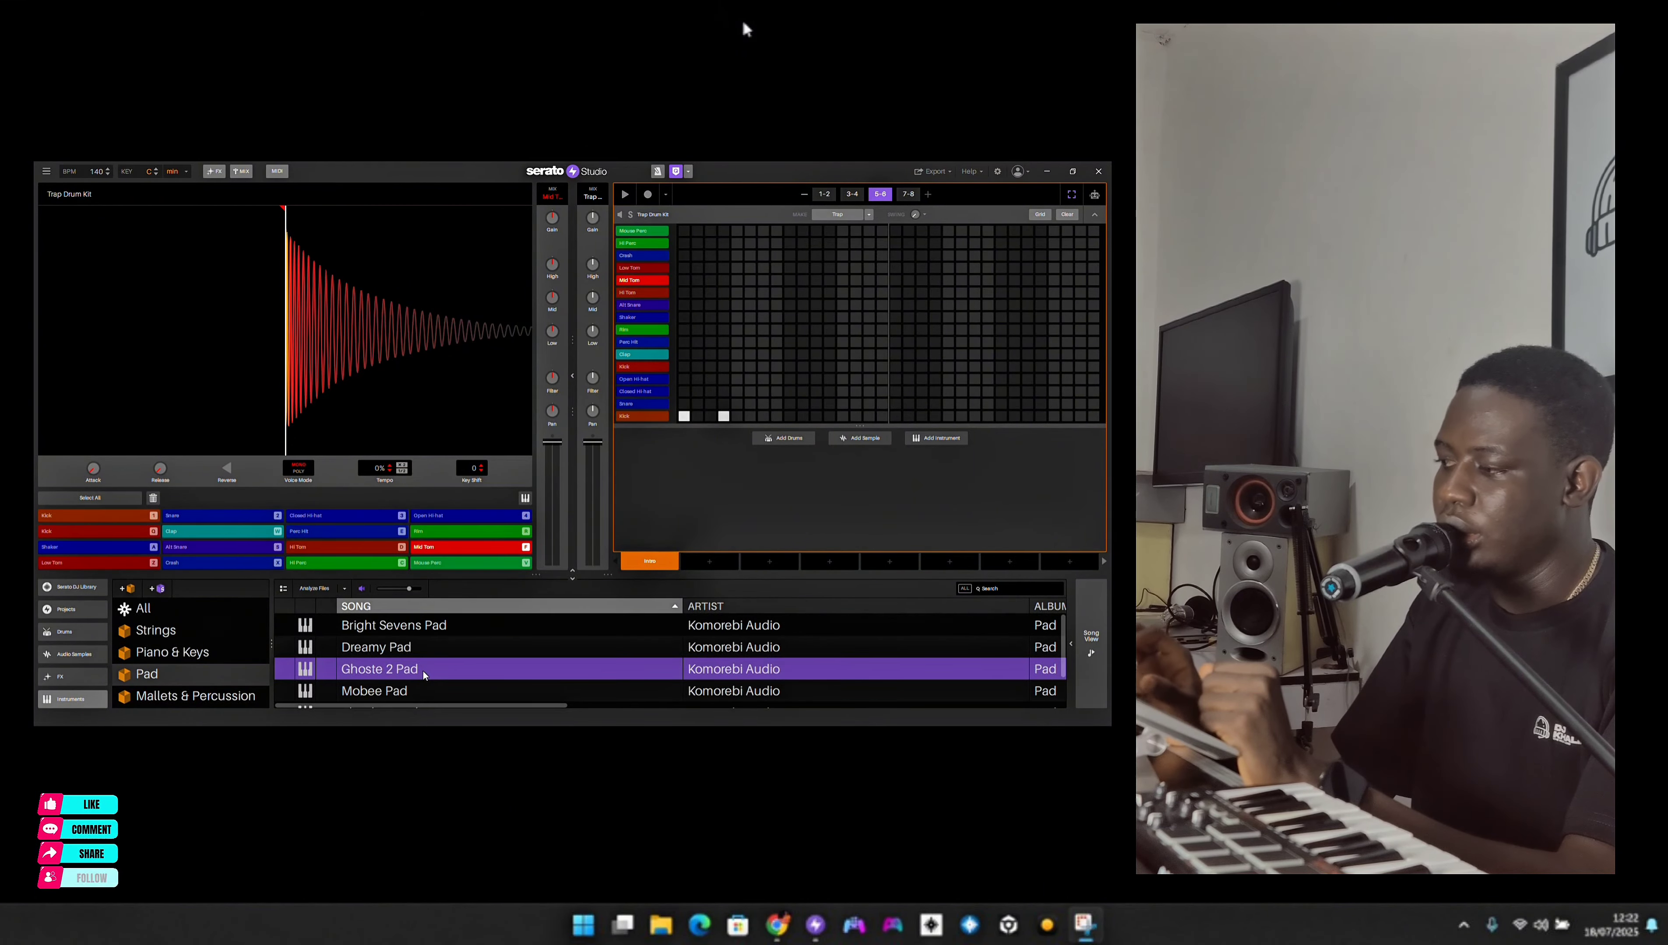
click(425, 652)
click(195, 696)
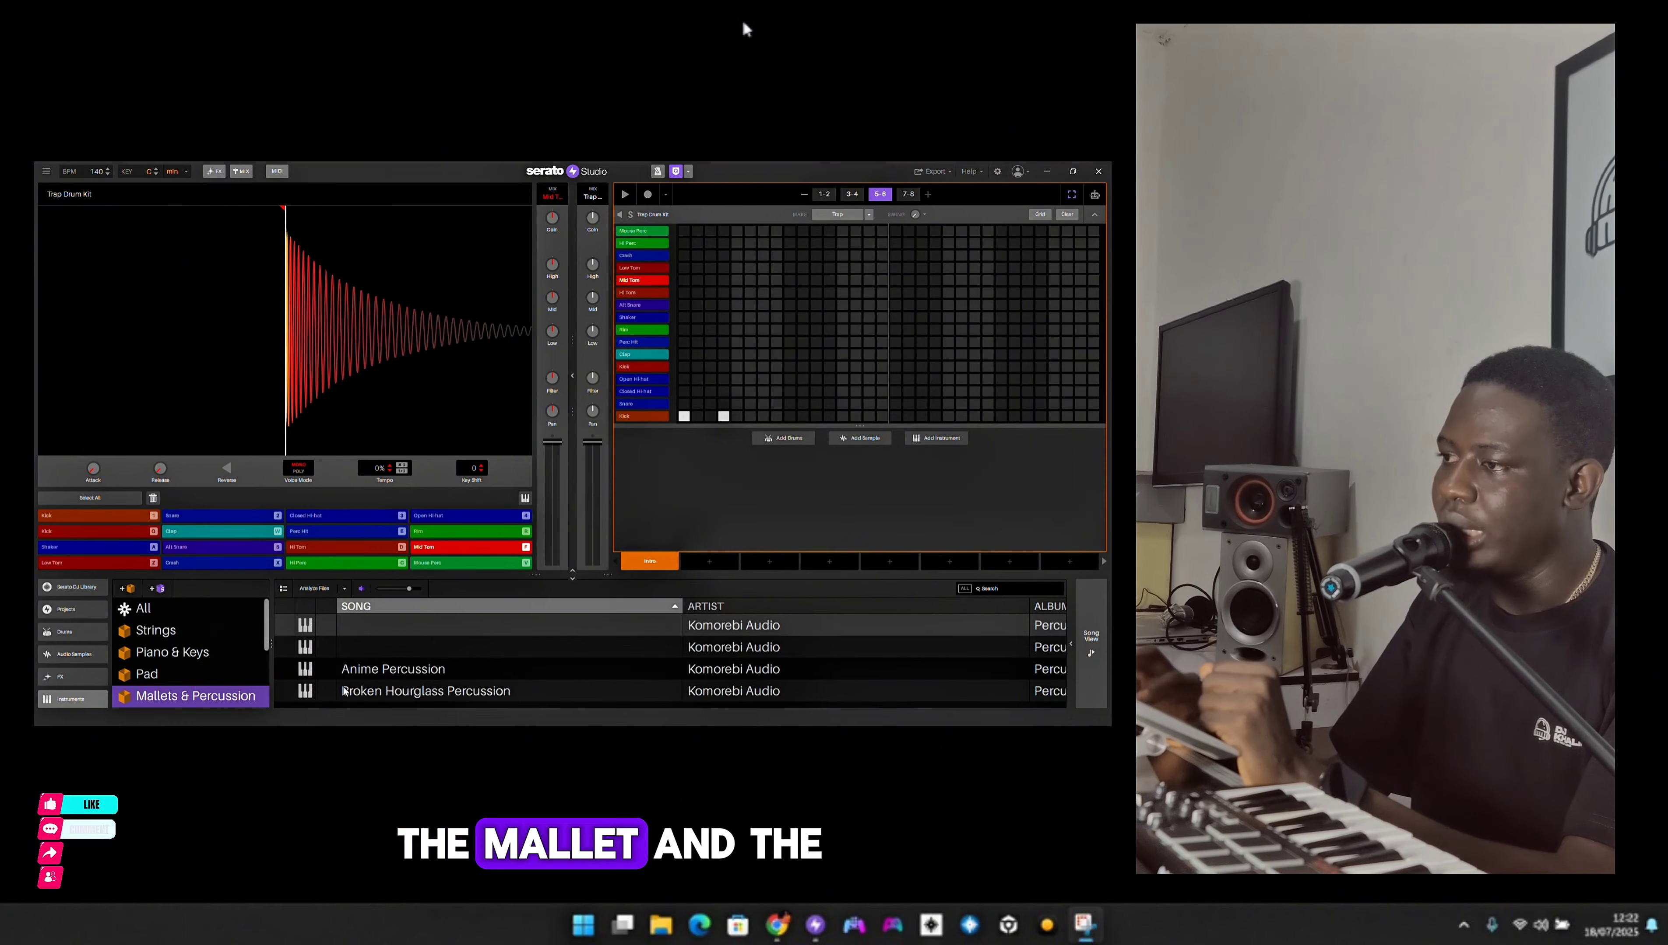
click(411, 692)
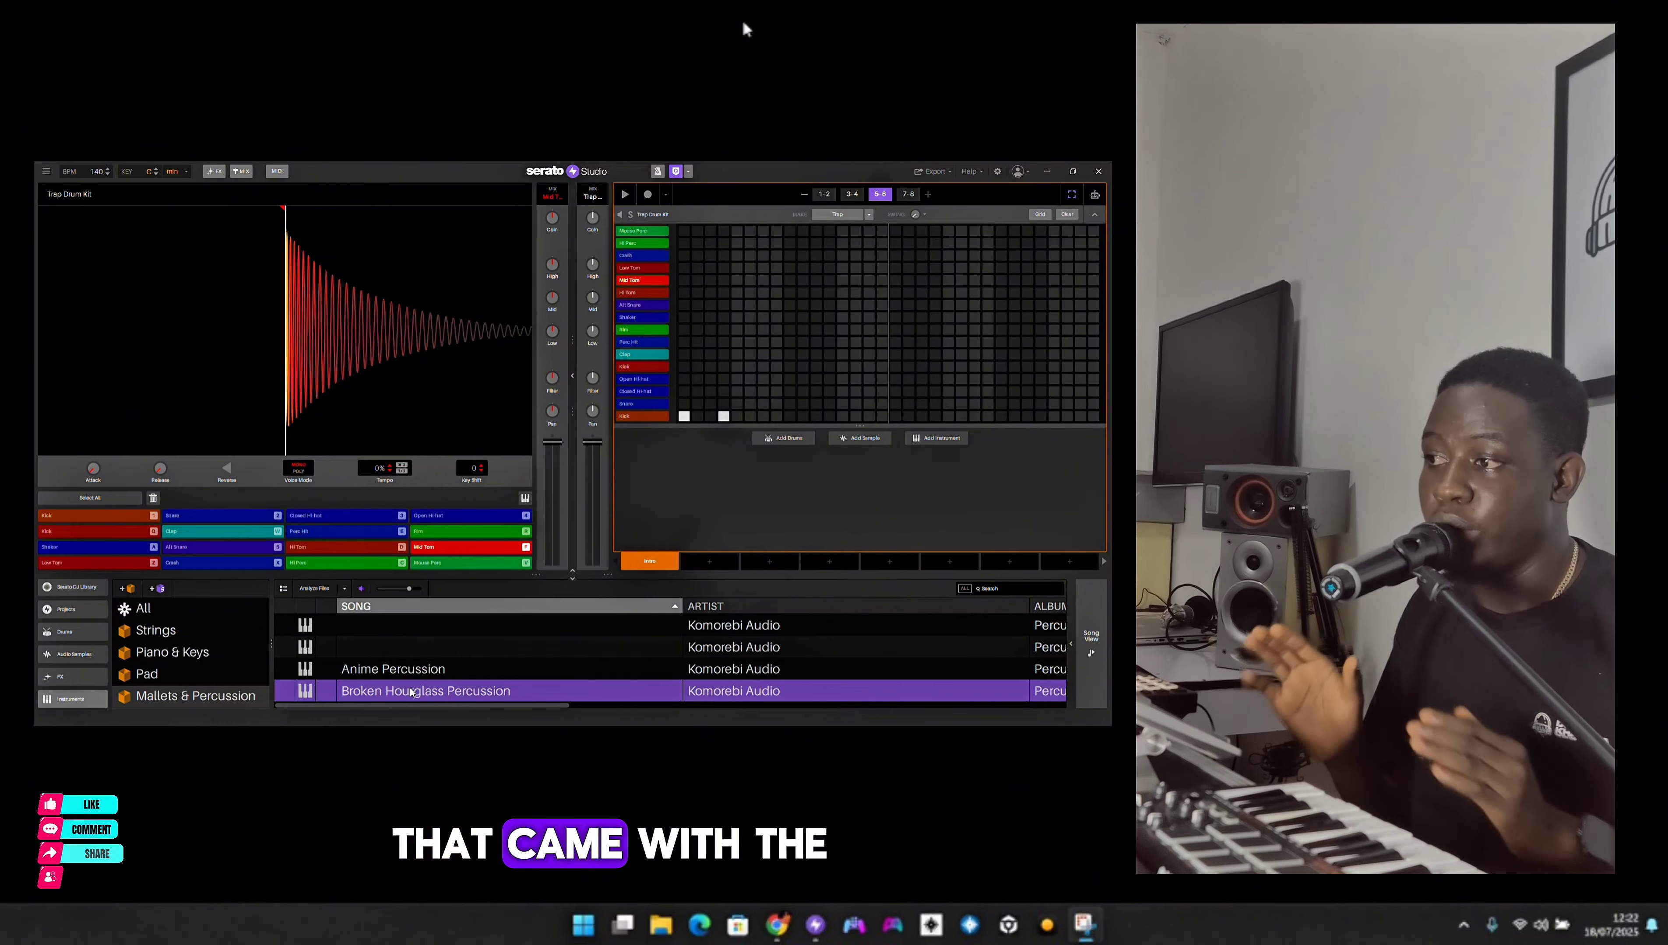
key(Up)
key(Up)
key(Up)
key(Down)
key(Down)
key(Down)
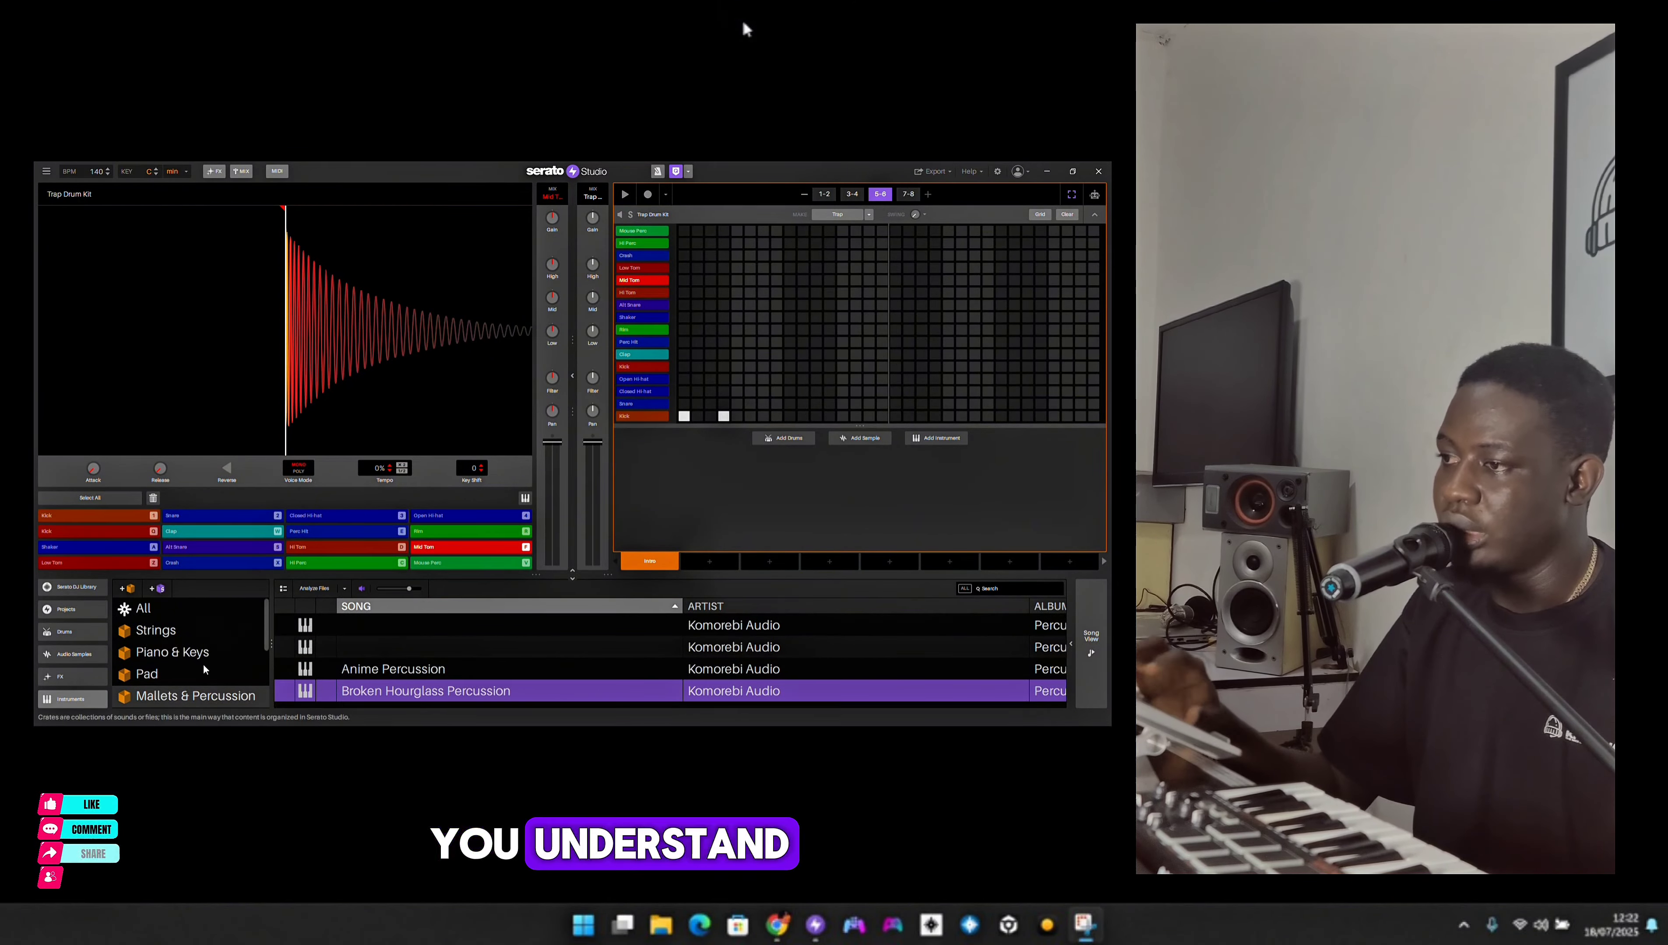
- Look through the Bass instruments, including 808 Knock Bass and 808 Head Explosion Bass, and the Guitar crate
scroll(203, 665, down, 3)
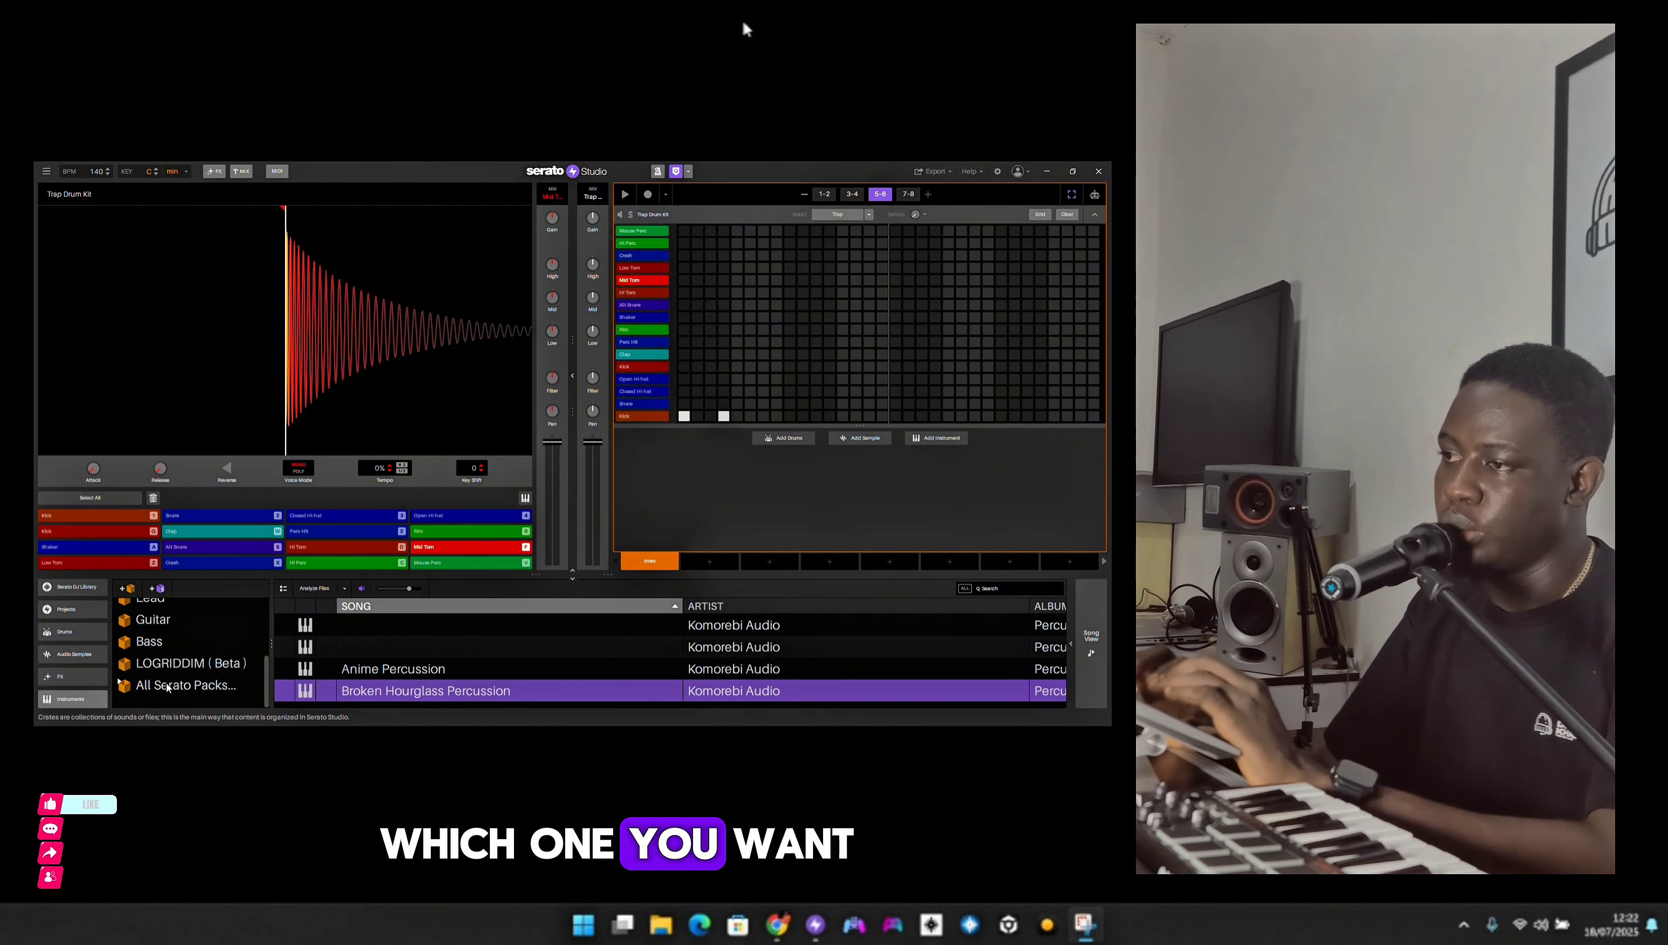
click(149, 641)
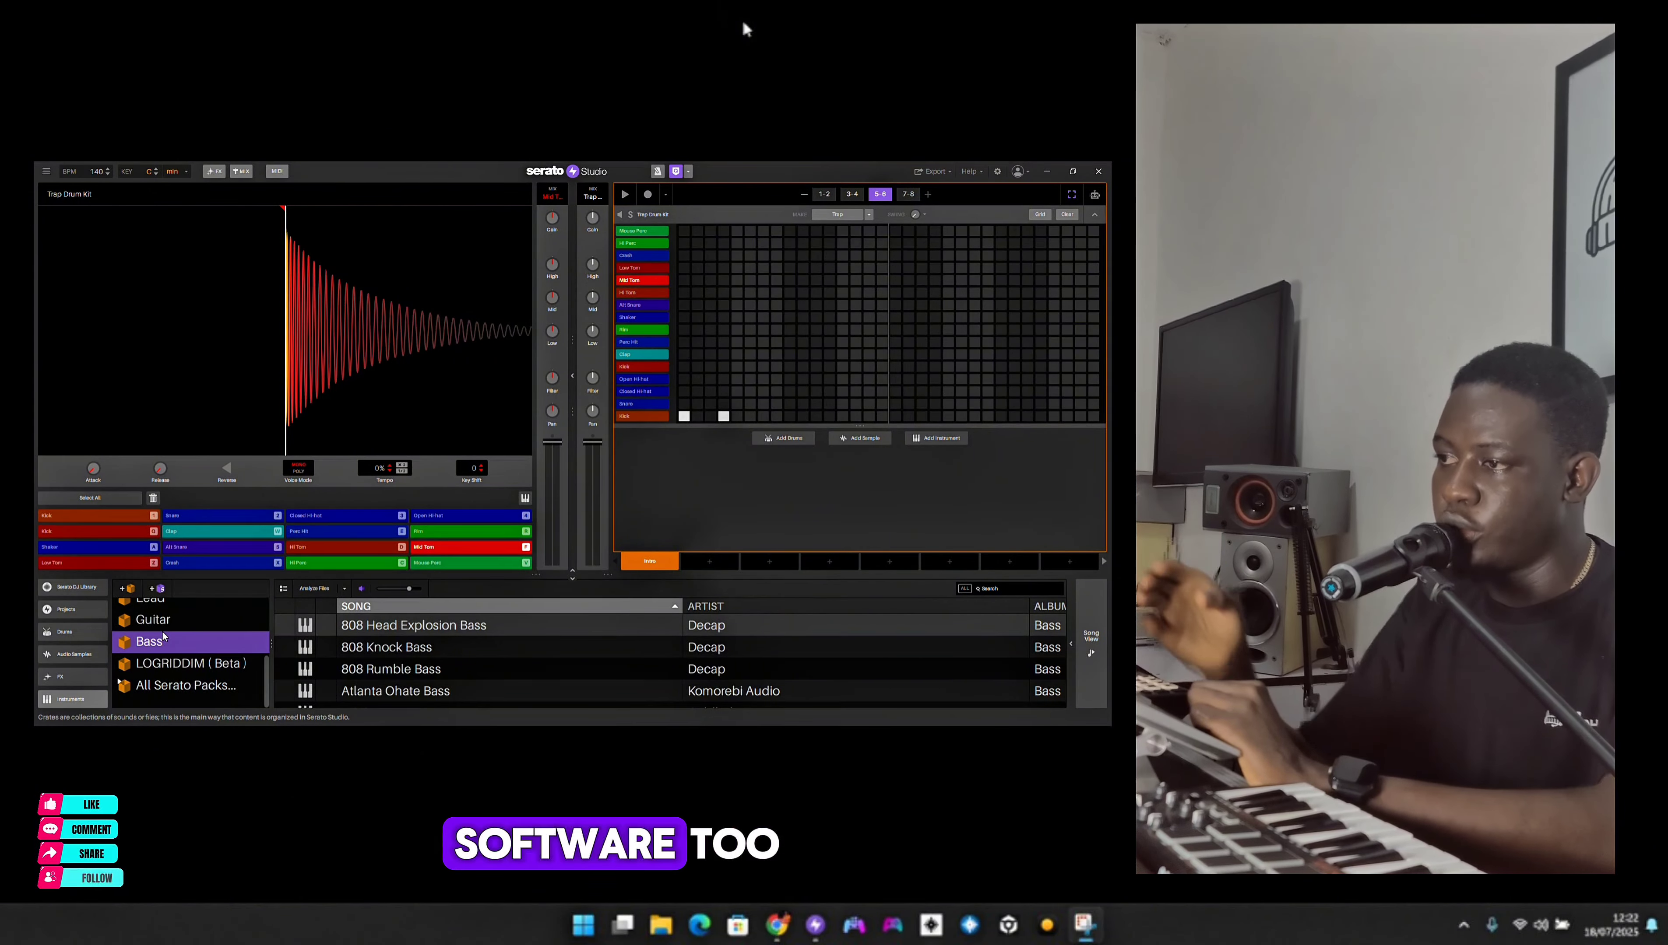
click(366, 653)
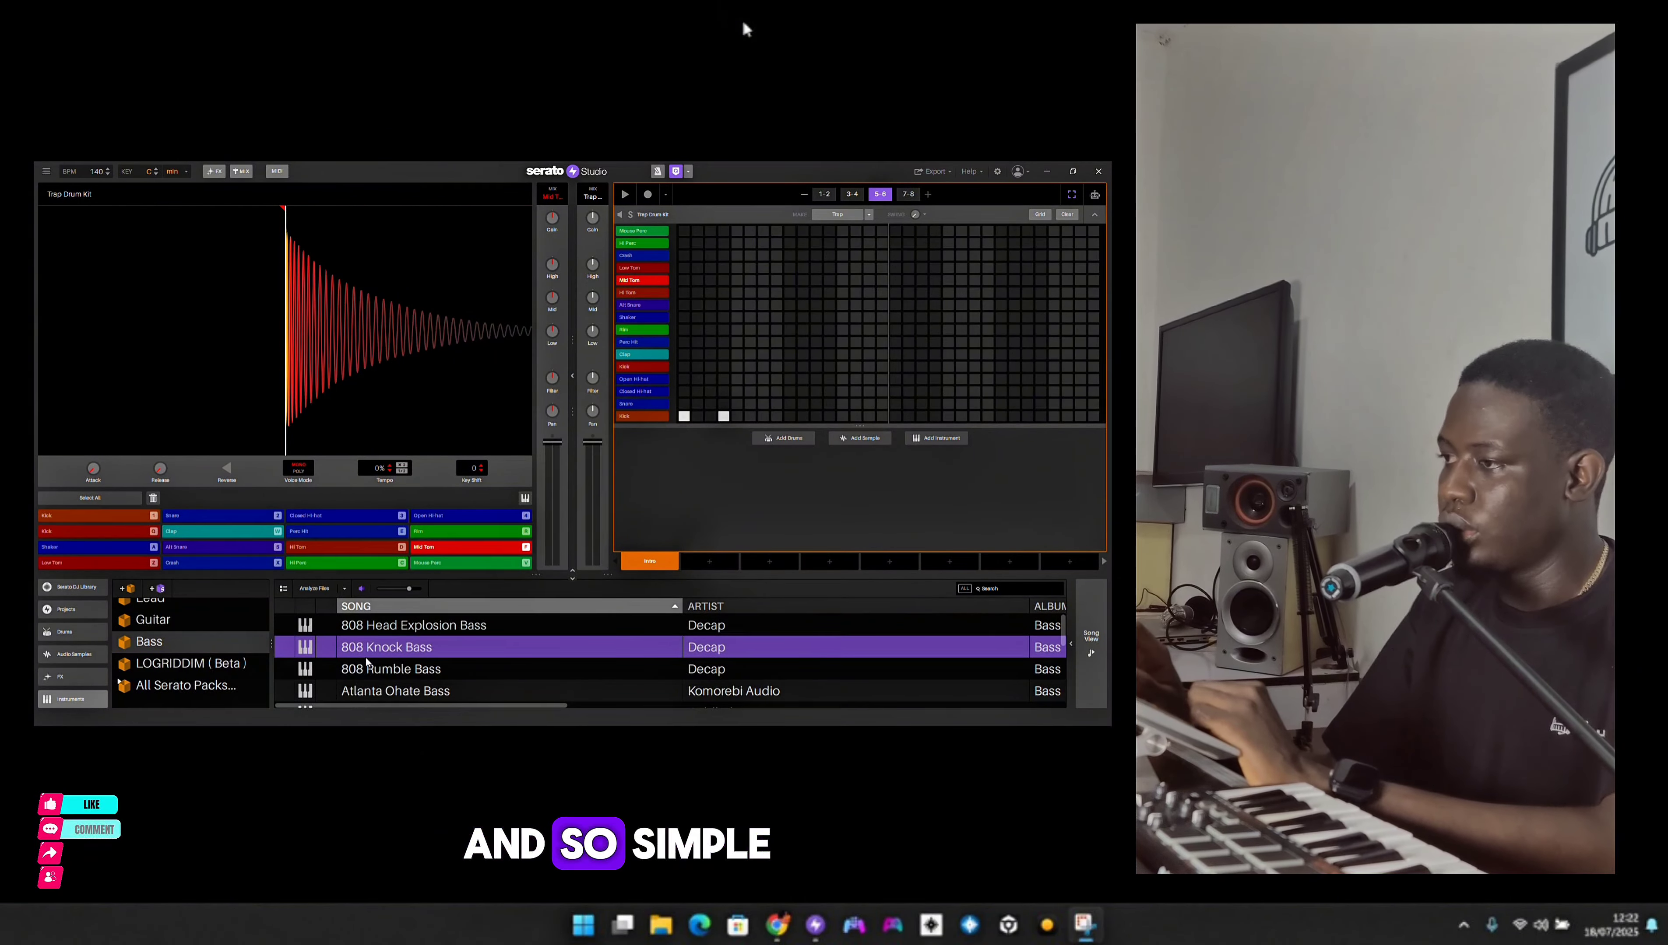
key(Down)
key(Down)
key(Down)
key(Up)
key(Up)
key(Up)
key(Up)
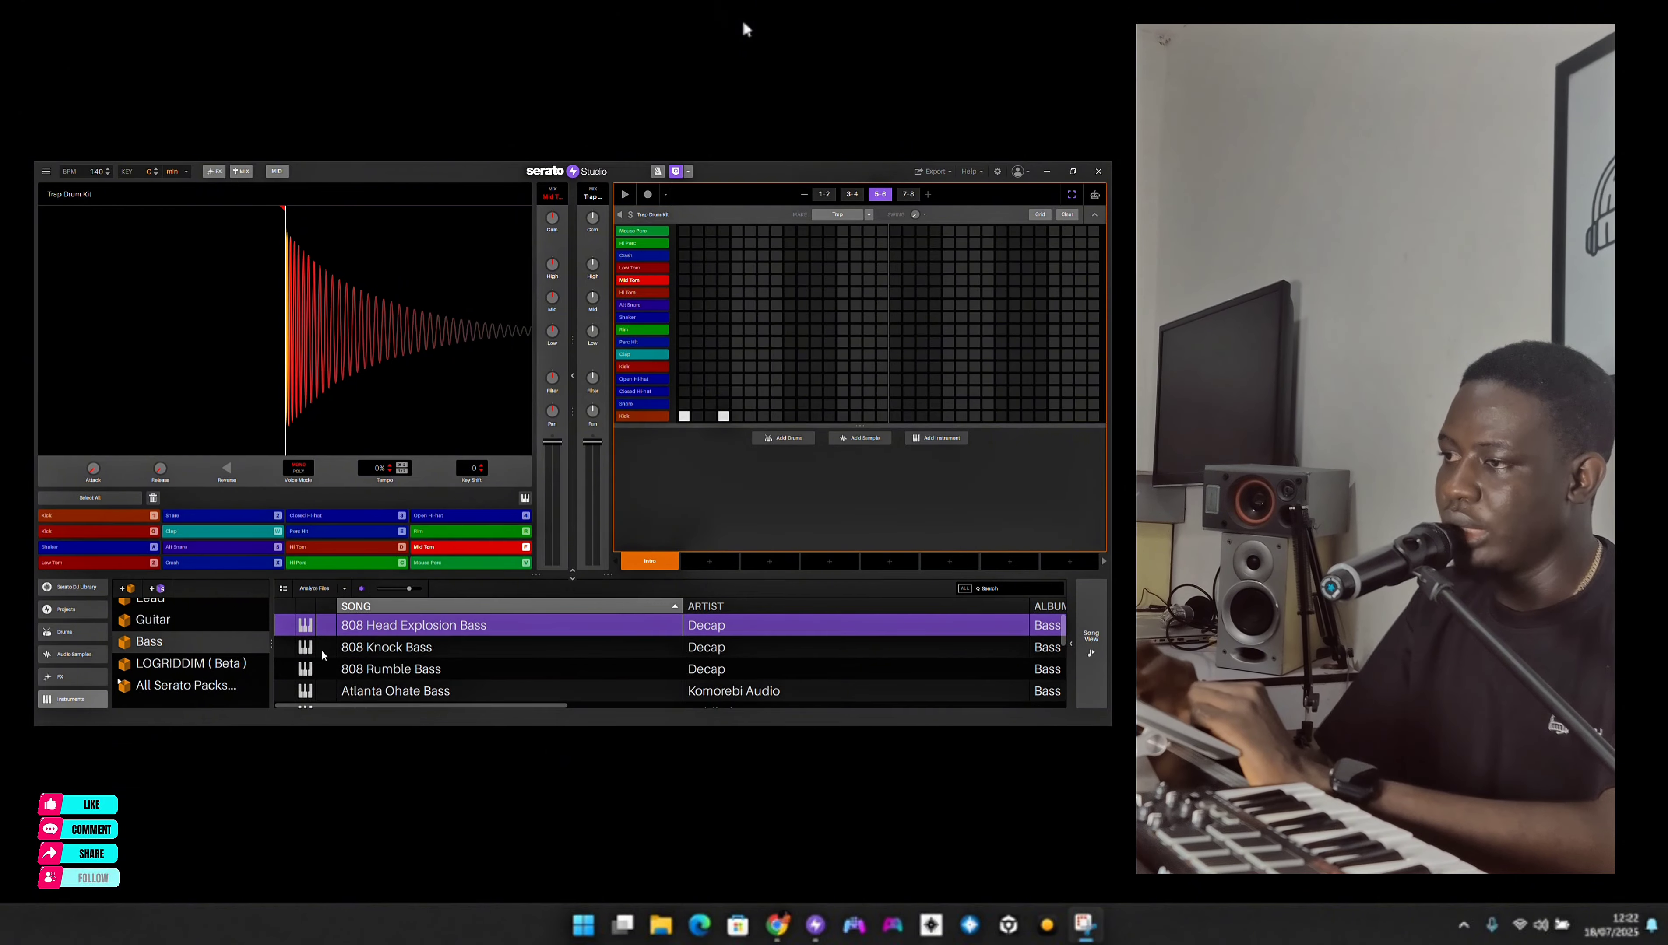
click(216, 618)
click(429, 655)
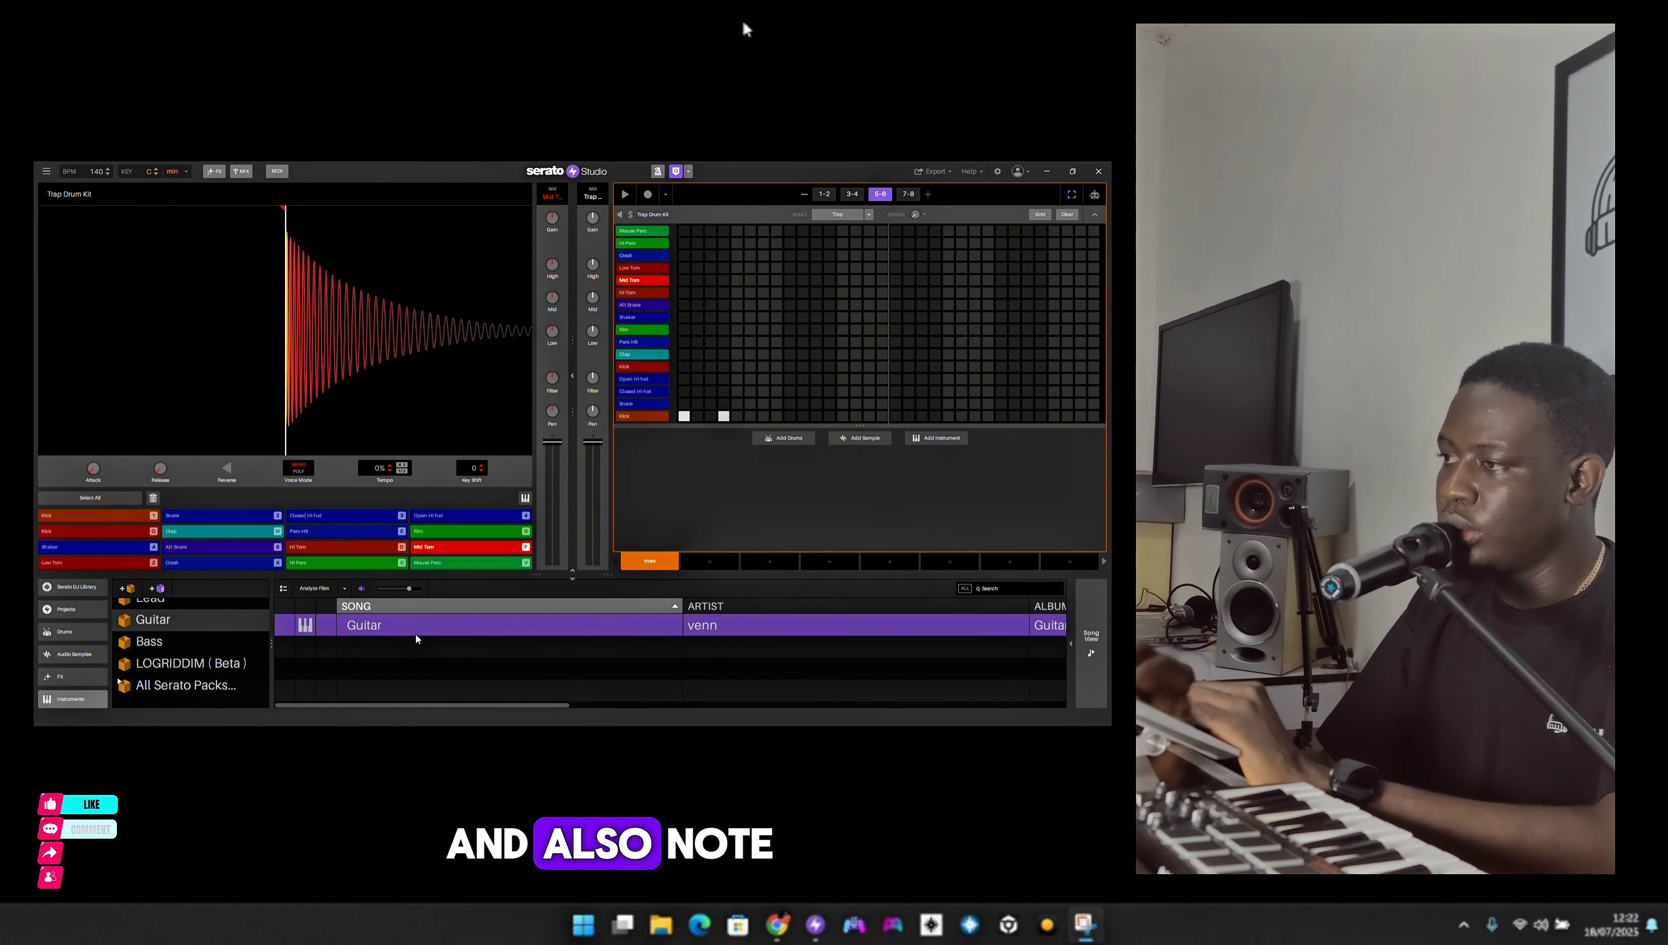
- Browse the third-party instrument plugins in the library, including logdrums, Sonatina Orchestra and Kontakt 7
scroll(68, 684, down, 3)
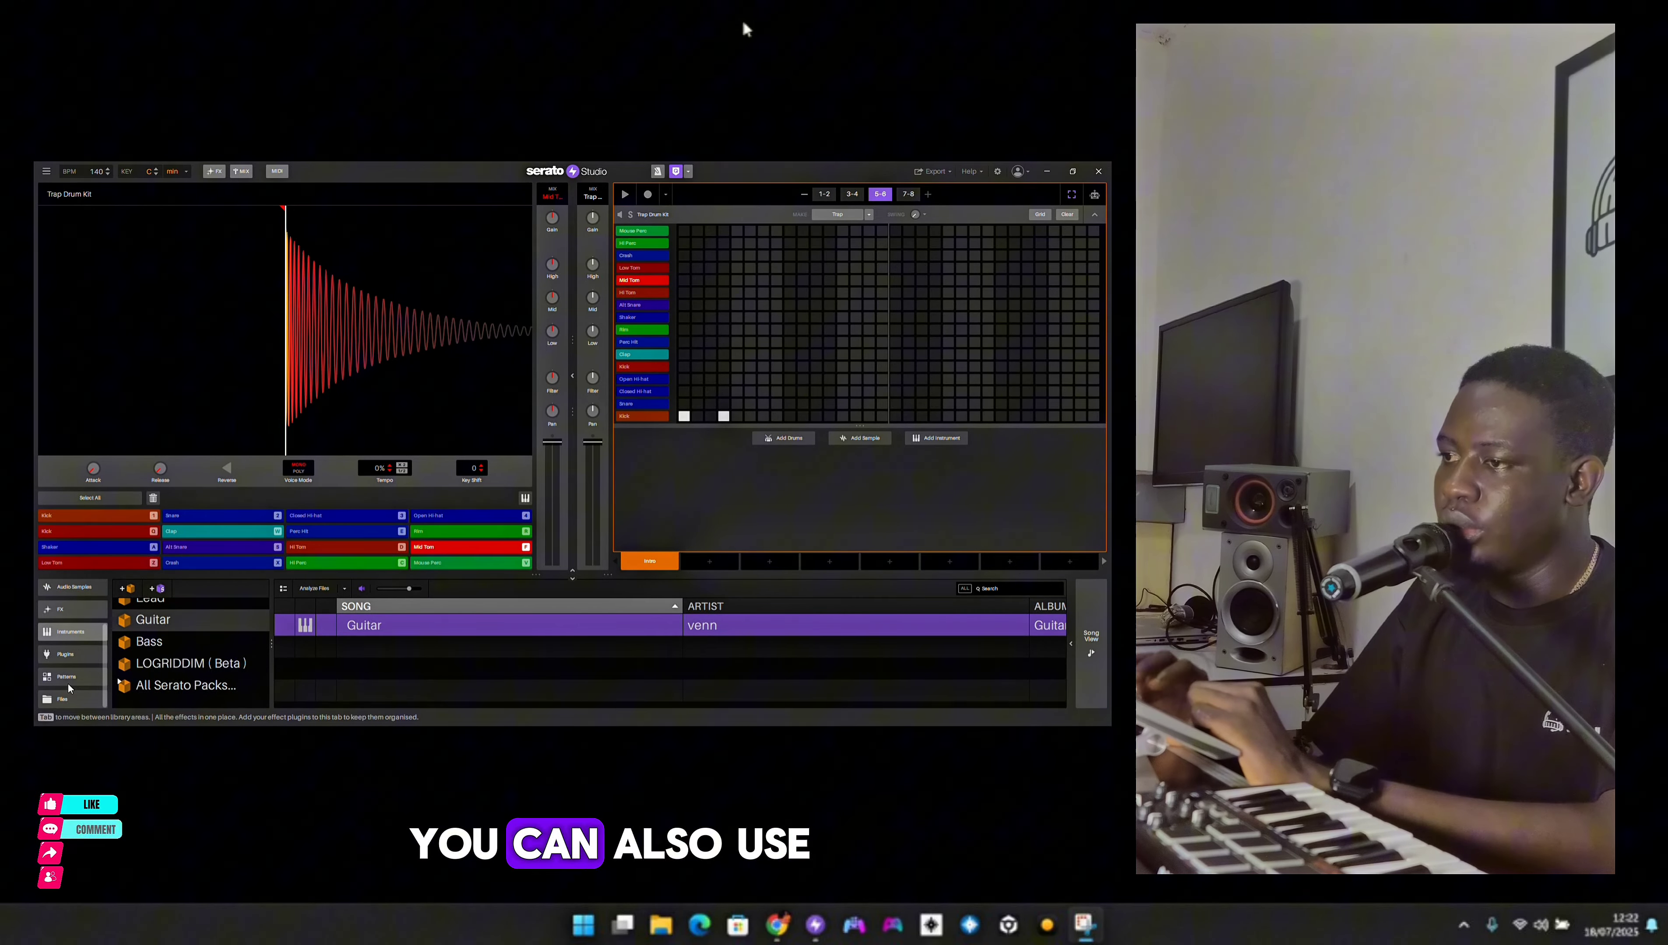
click(67, 659)
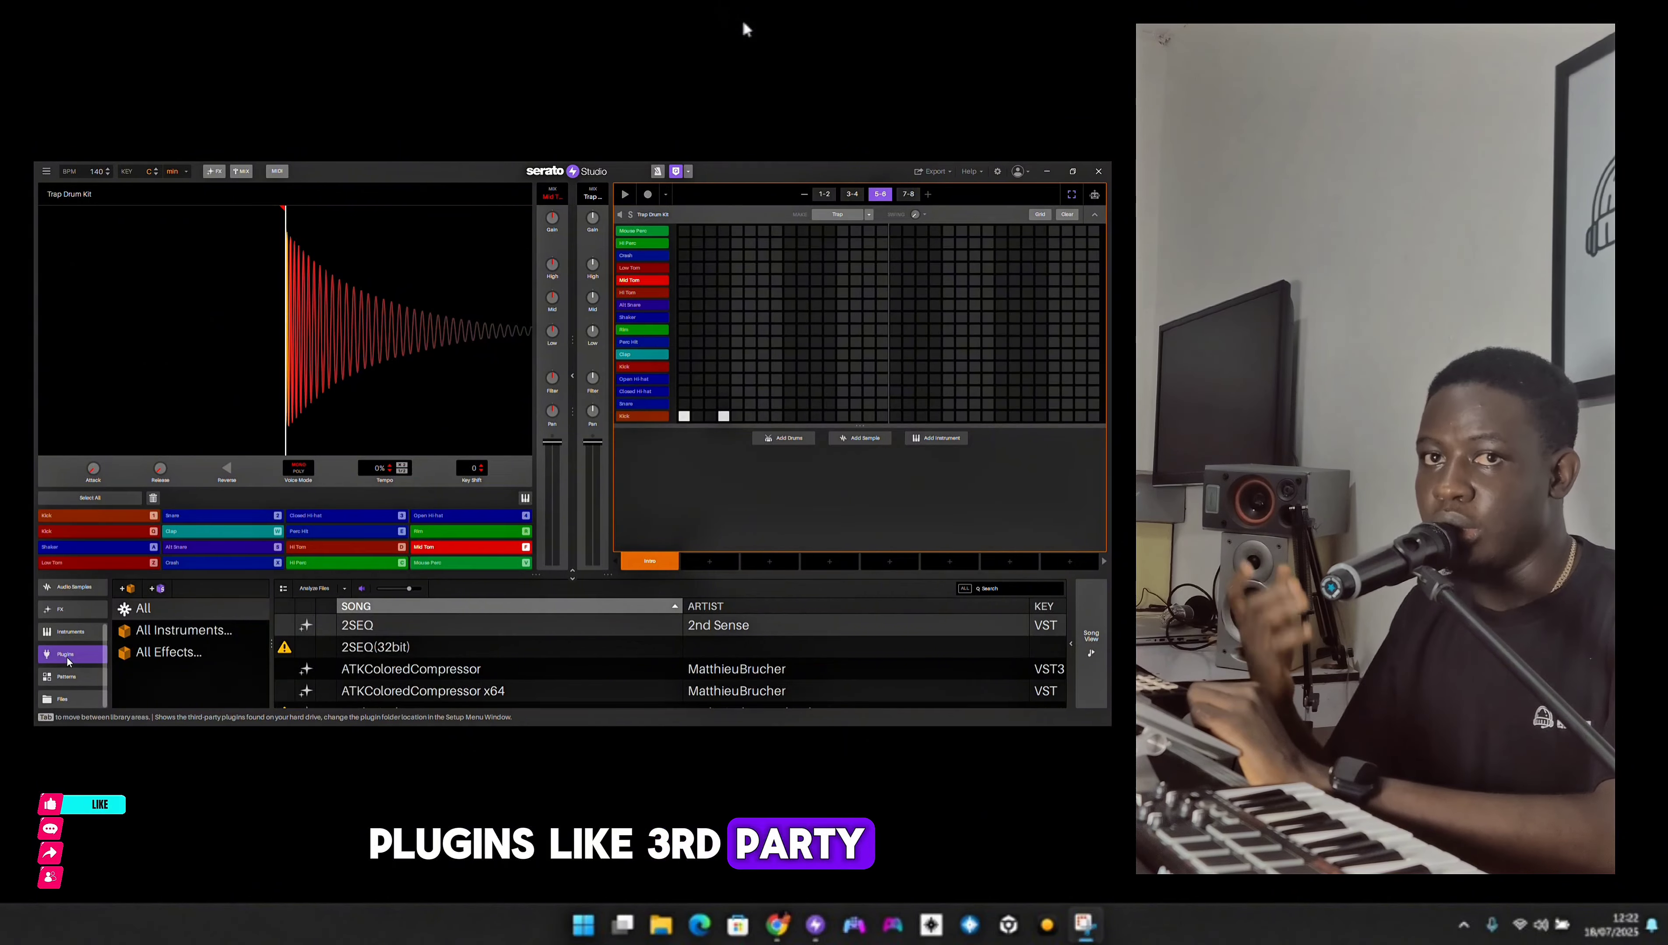
click(168, 633)
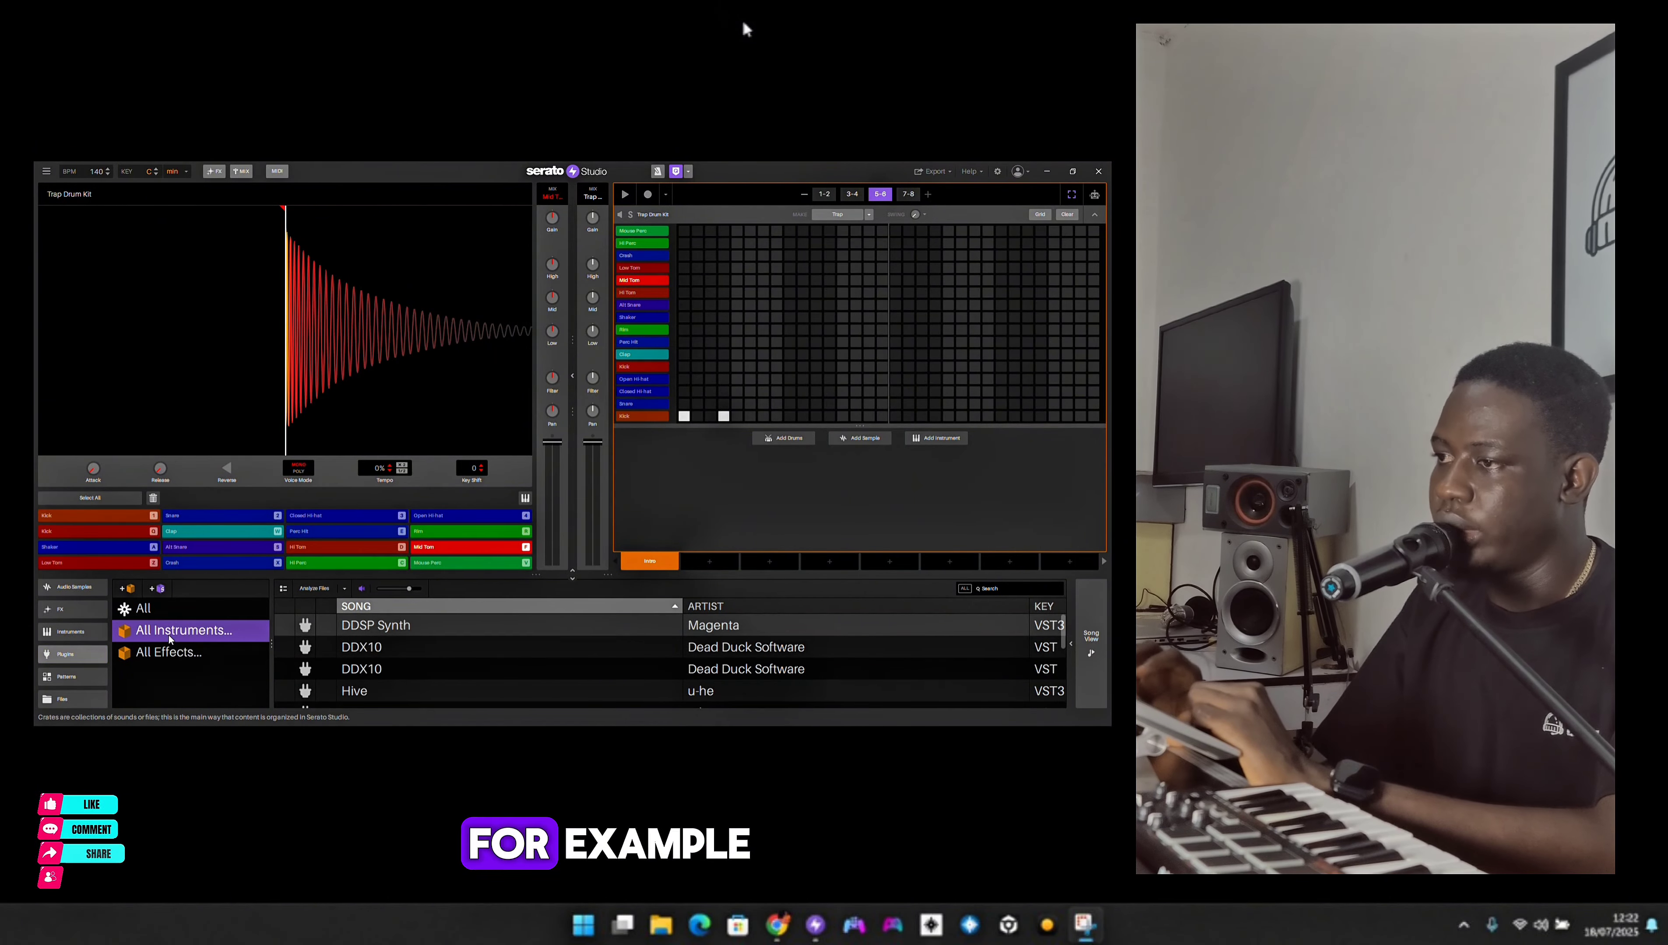
click(372, 668)
key(Down)
key(Down)
key(Down)
key(Down)
key(Down)
key(Down)
key(Down)
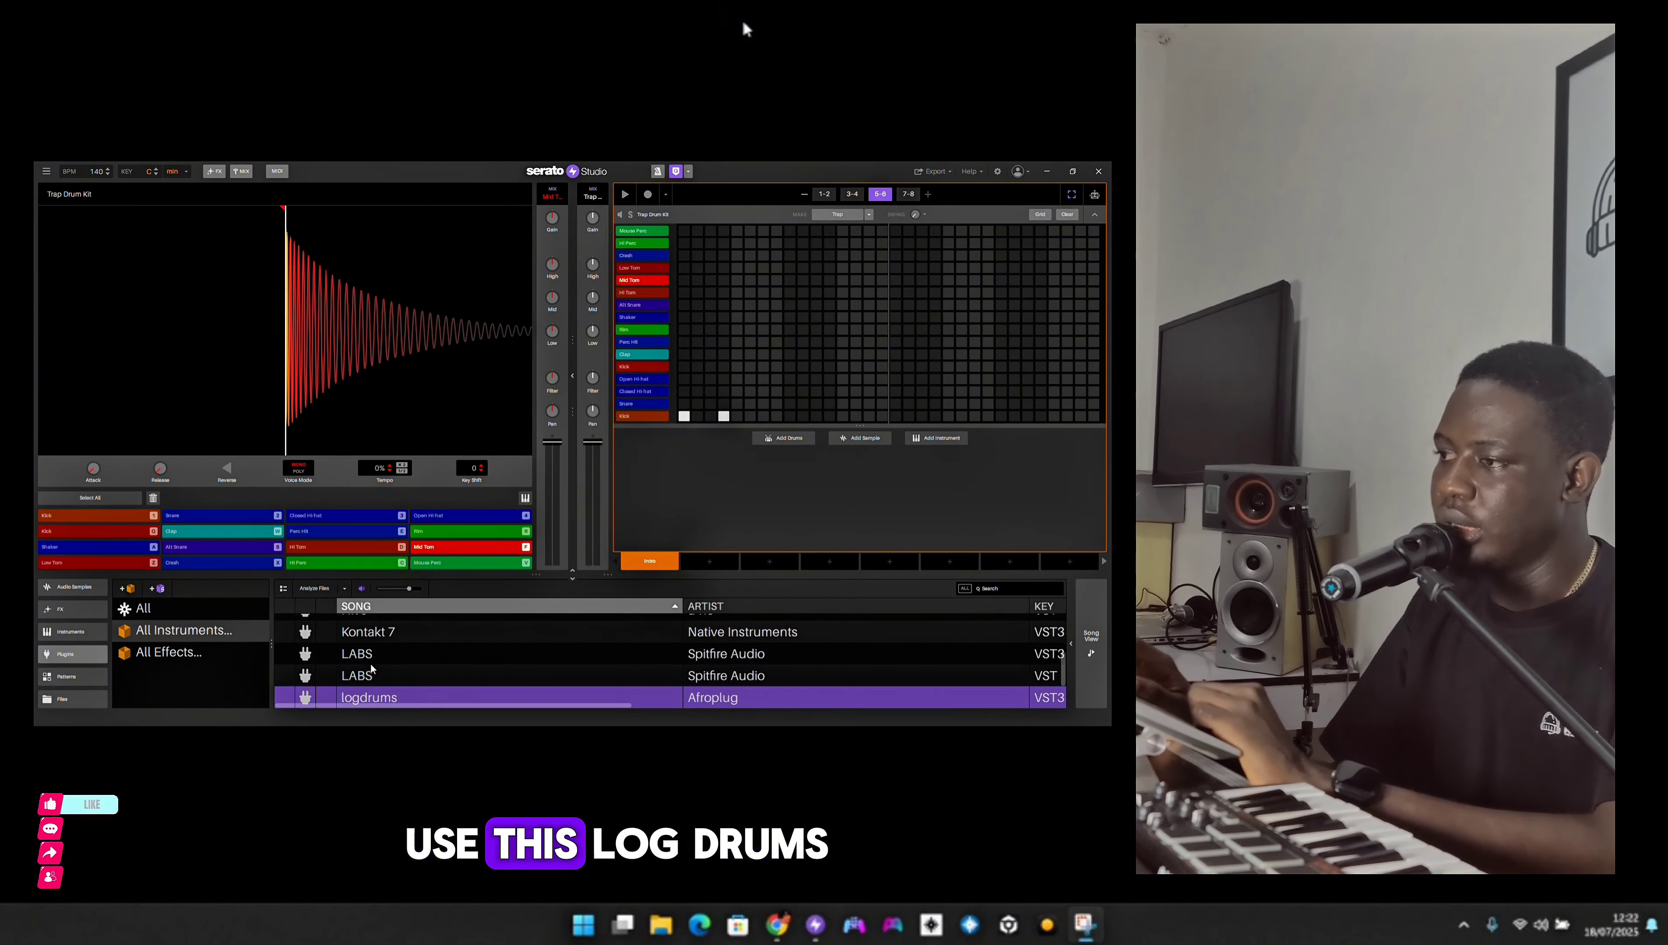
key(Up)
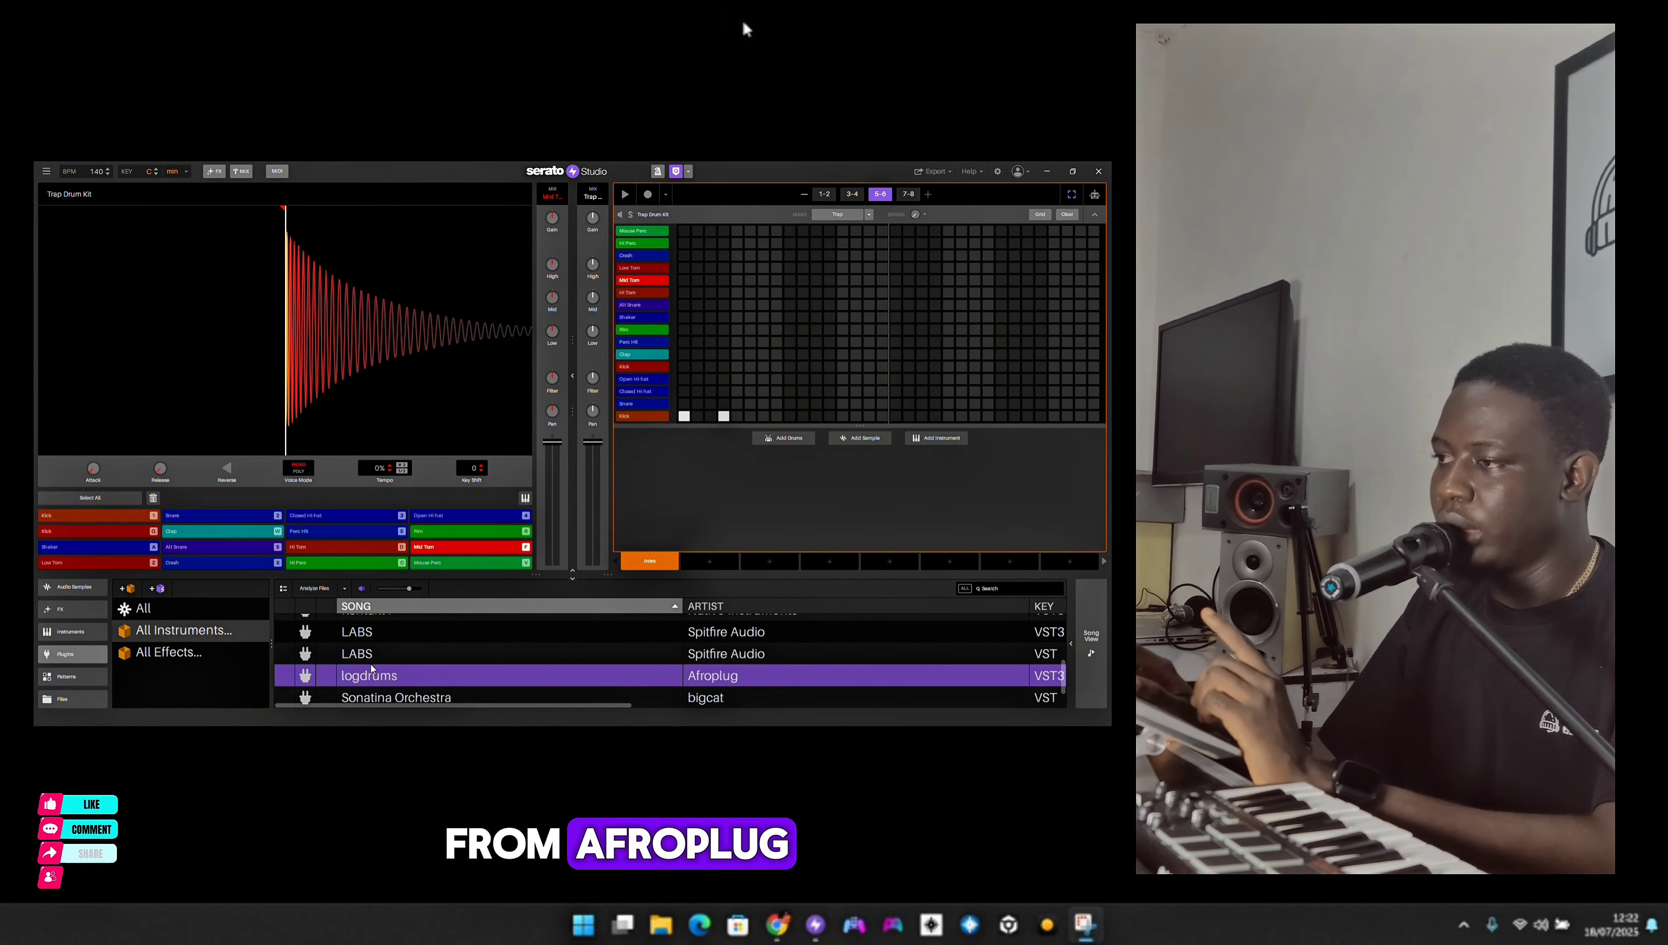
key(Down)
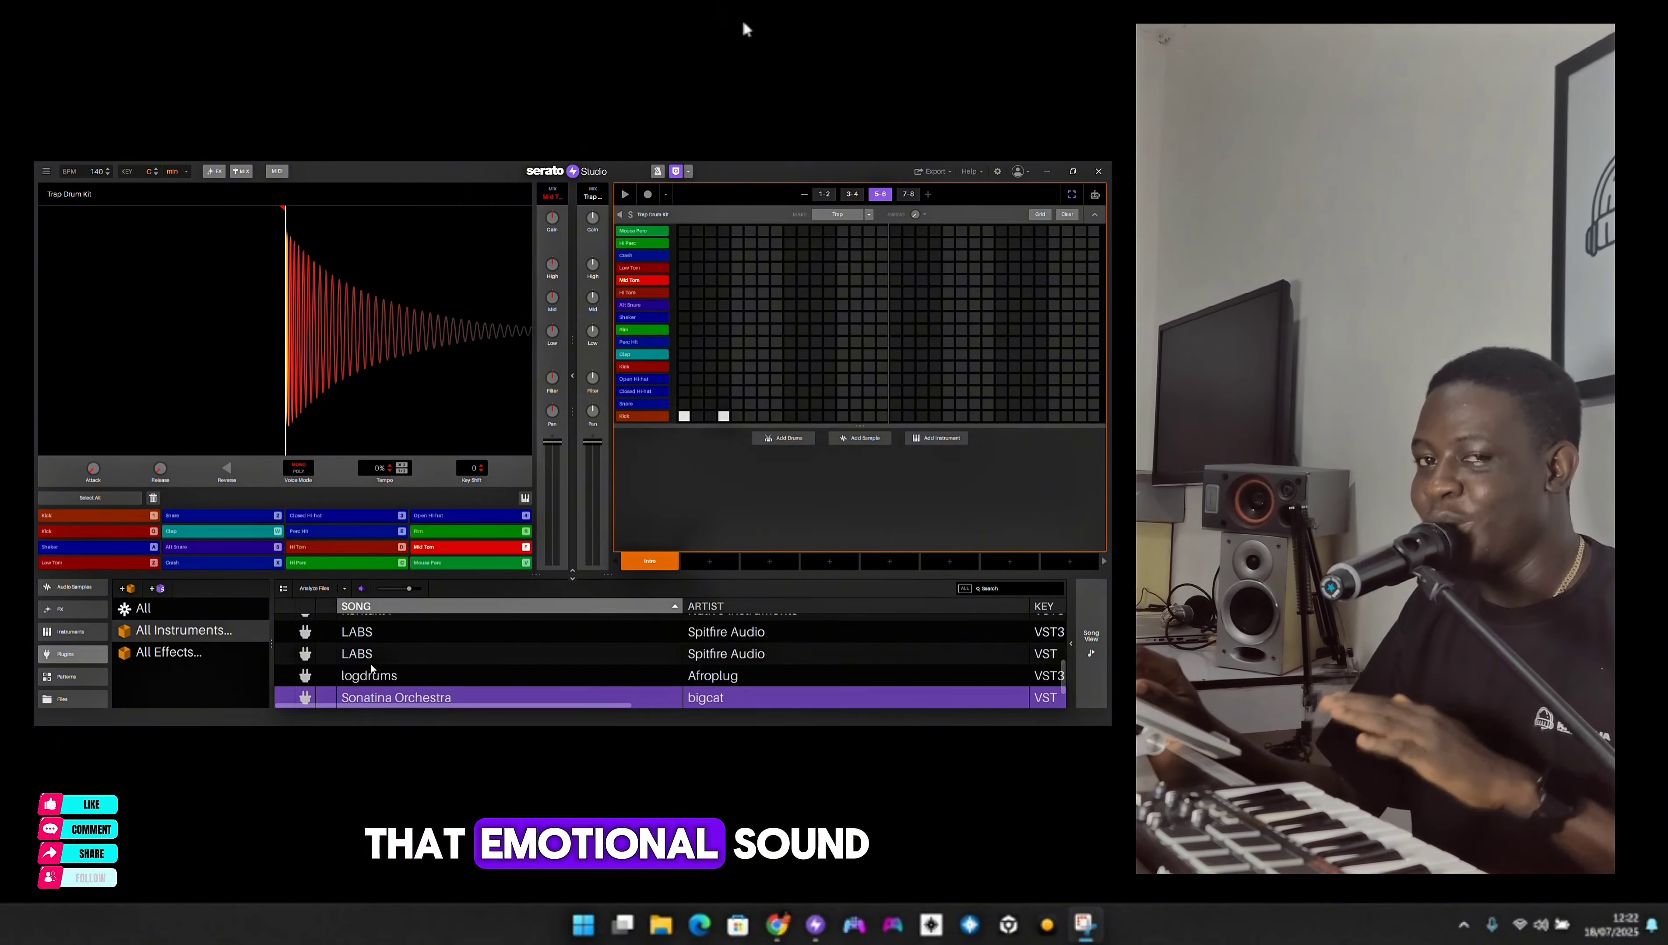
key(Up)
key(Up)
key(Up)
key(Up)
key(Up)
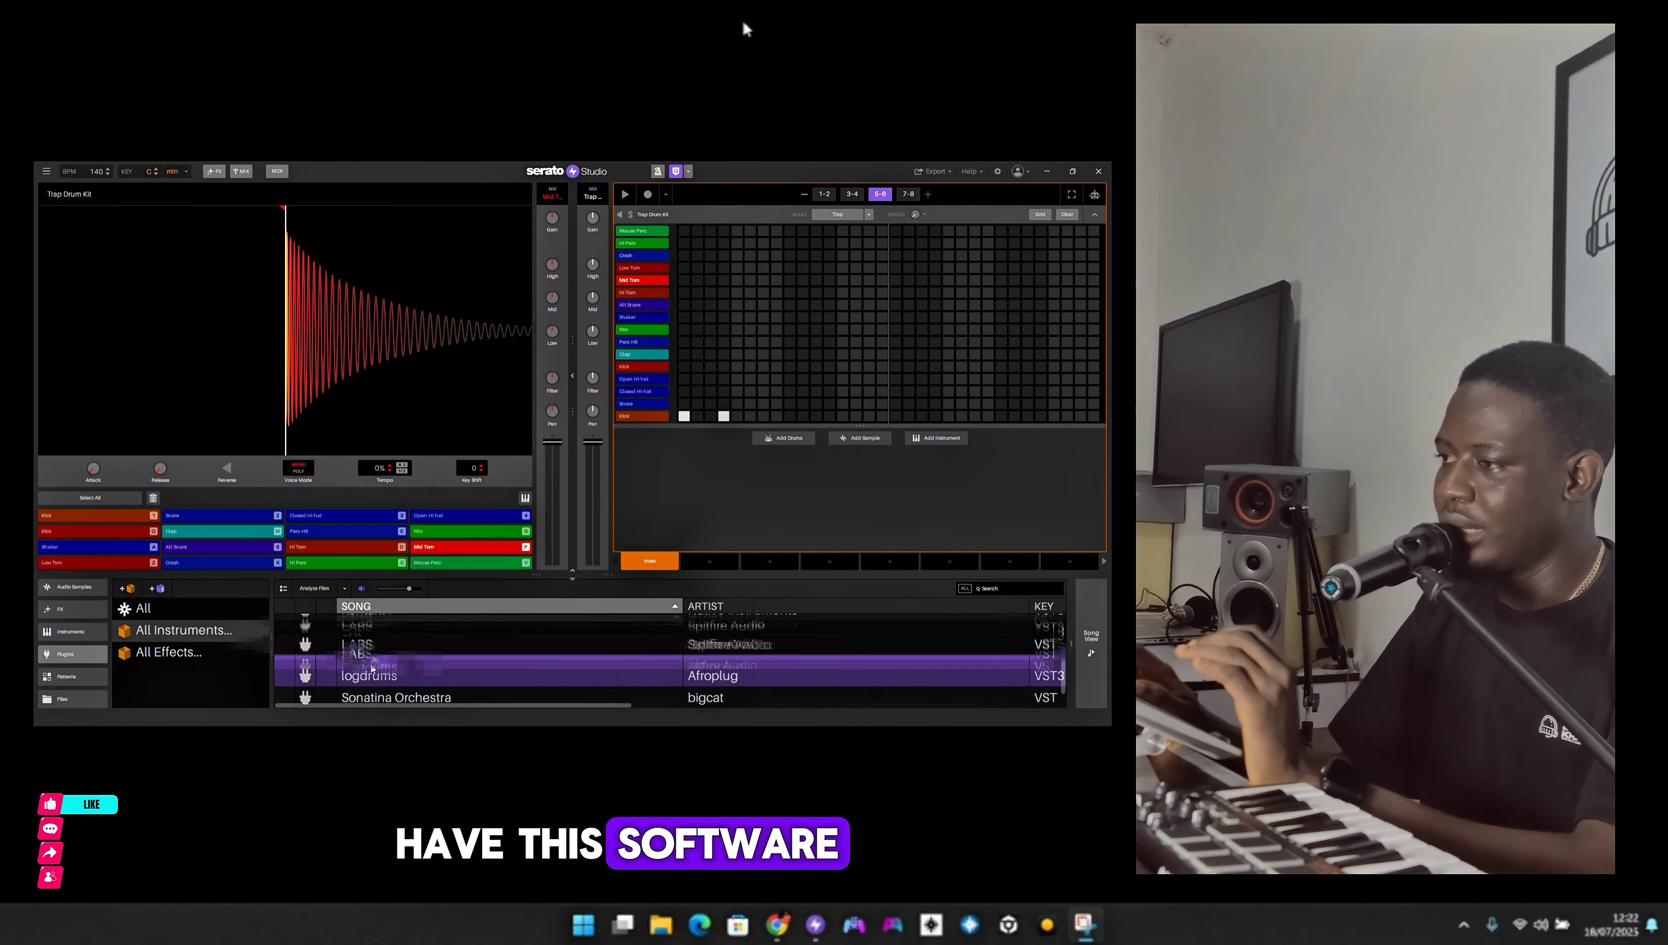
key(Down)
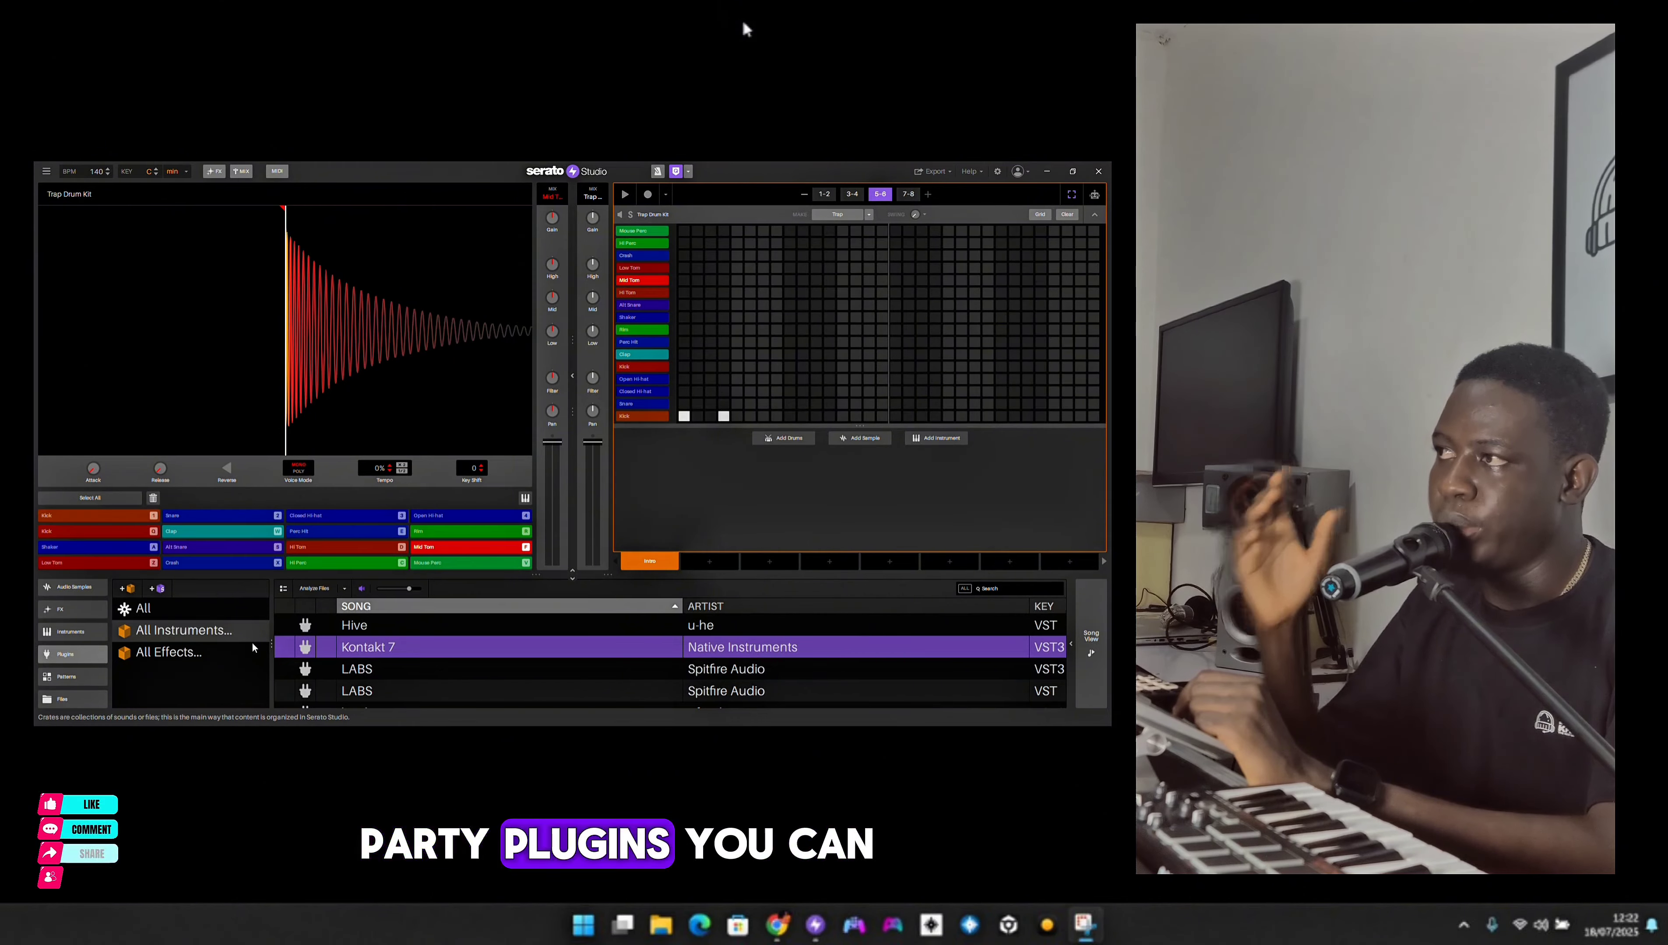
- Load the 808DRILL (C#) pattern from the library's Patterns section into the Trap Drum Kit sequencer
click(67, 677)
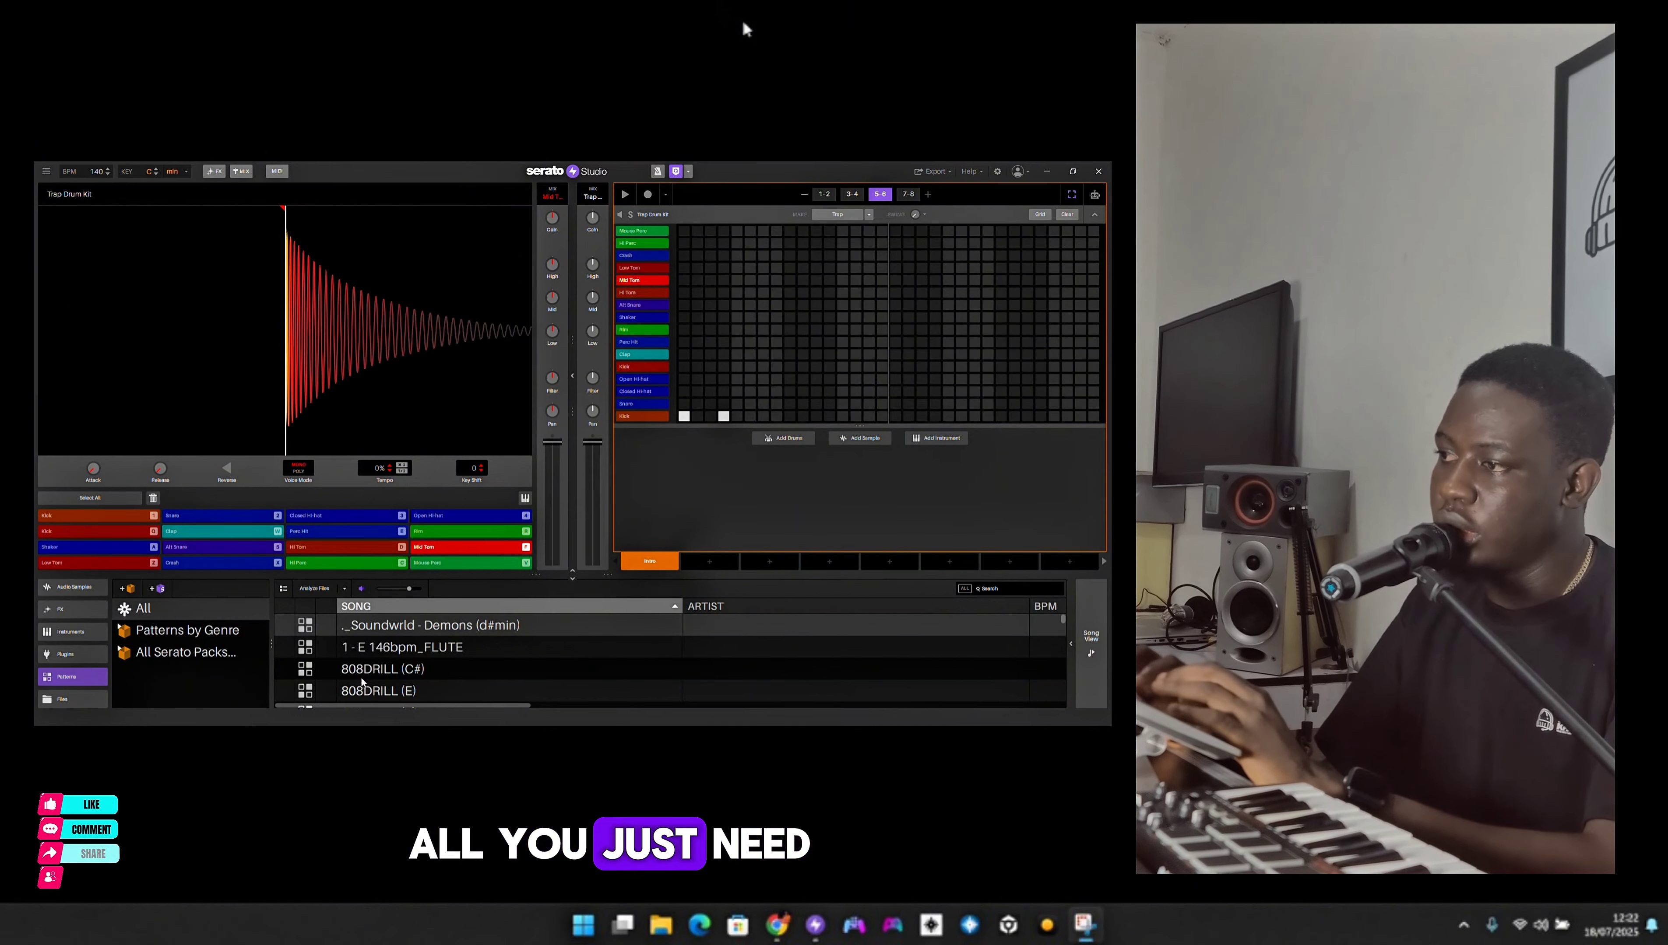
drag(366, 669, 720, 381)
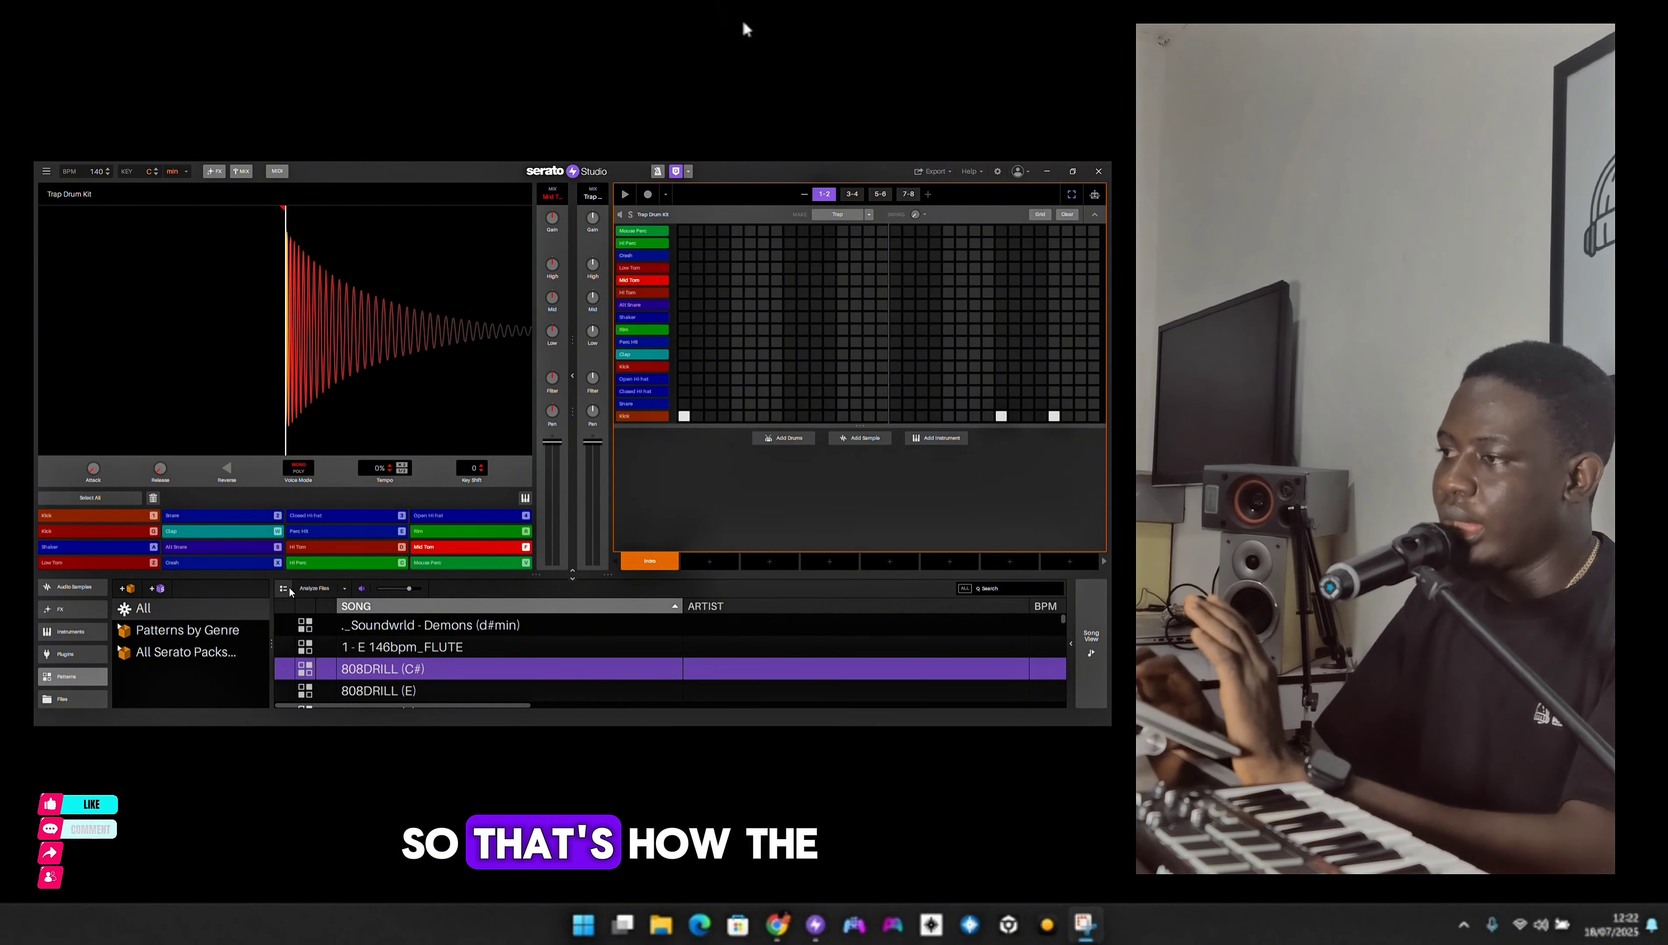
- Browse the computer's Desktop folders and files from the library's Files section
click(68, 698)
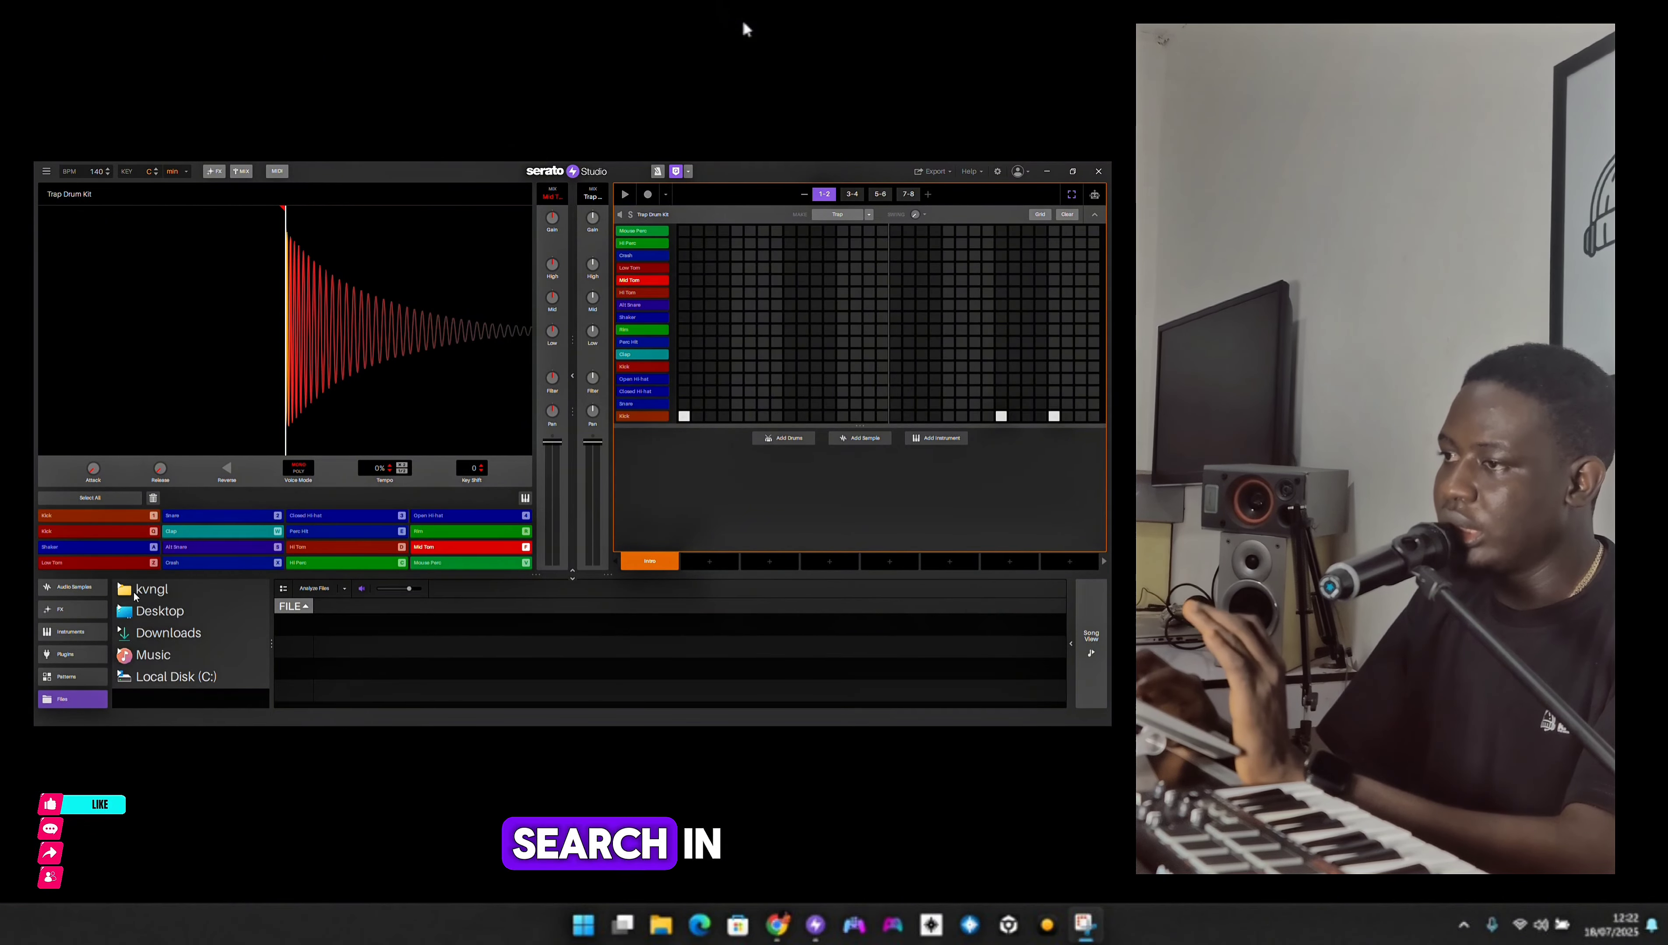
click(136, 618)
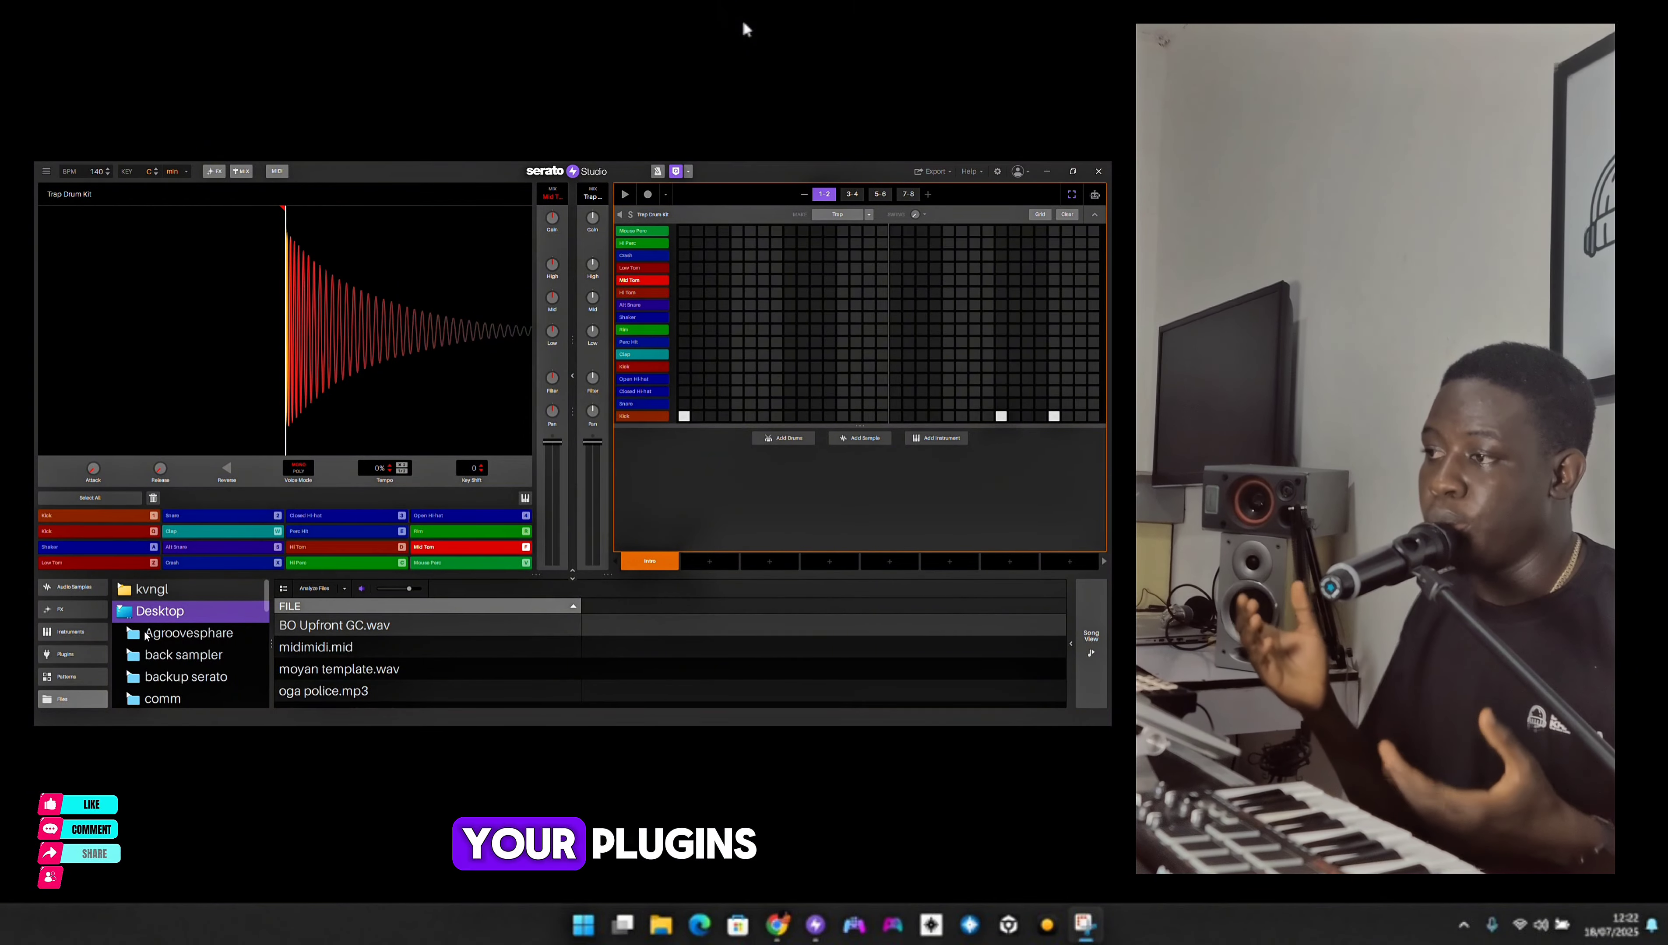
scroll(147, 636, down, 10)
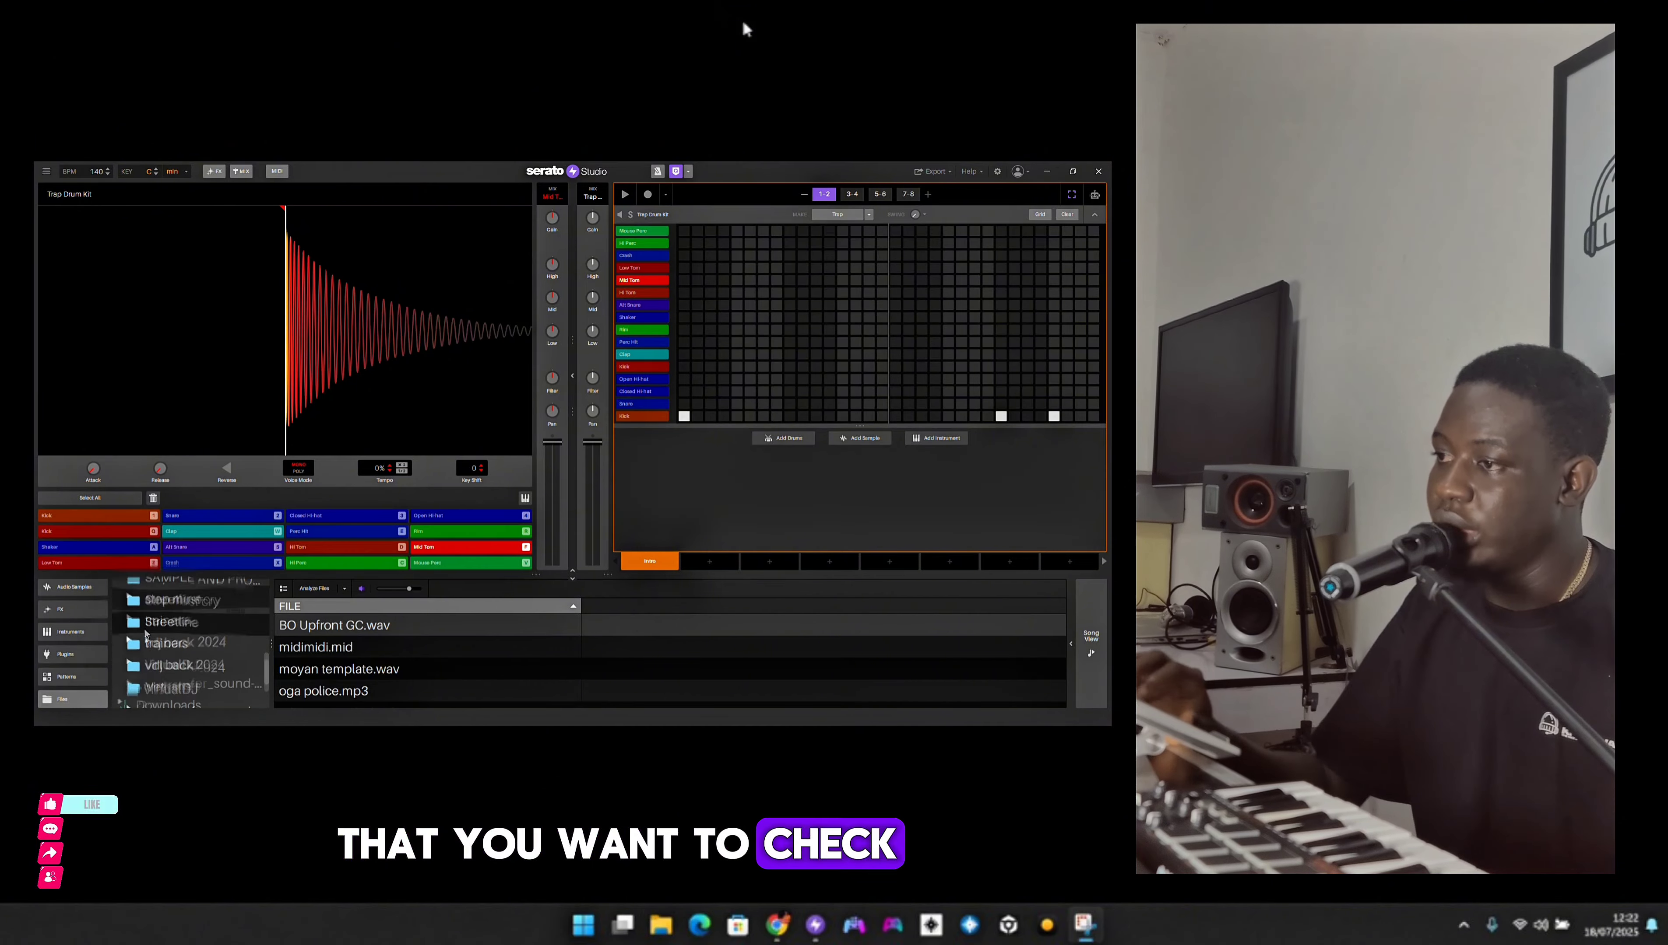
scroll(147, 635, down, 1)
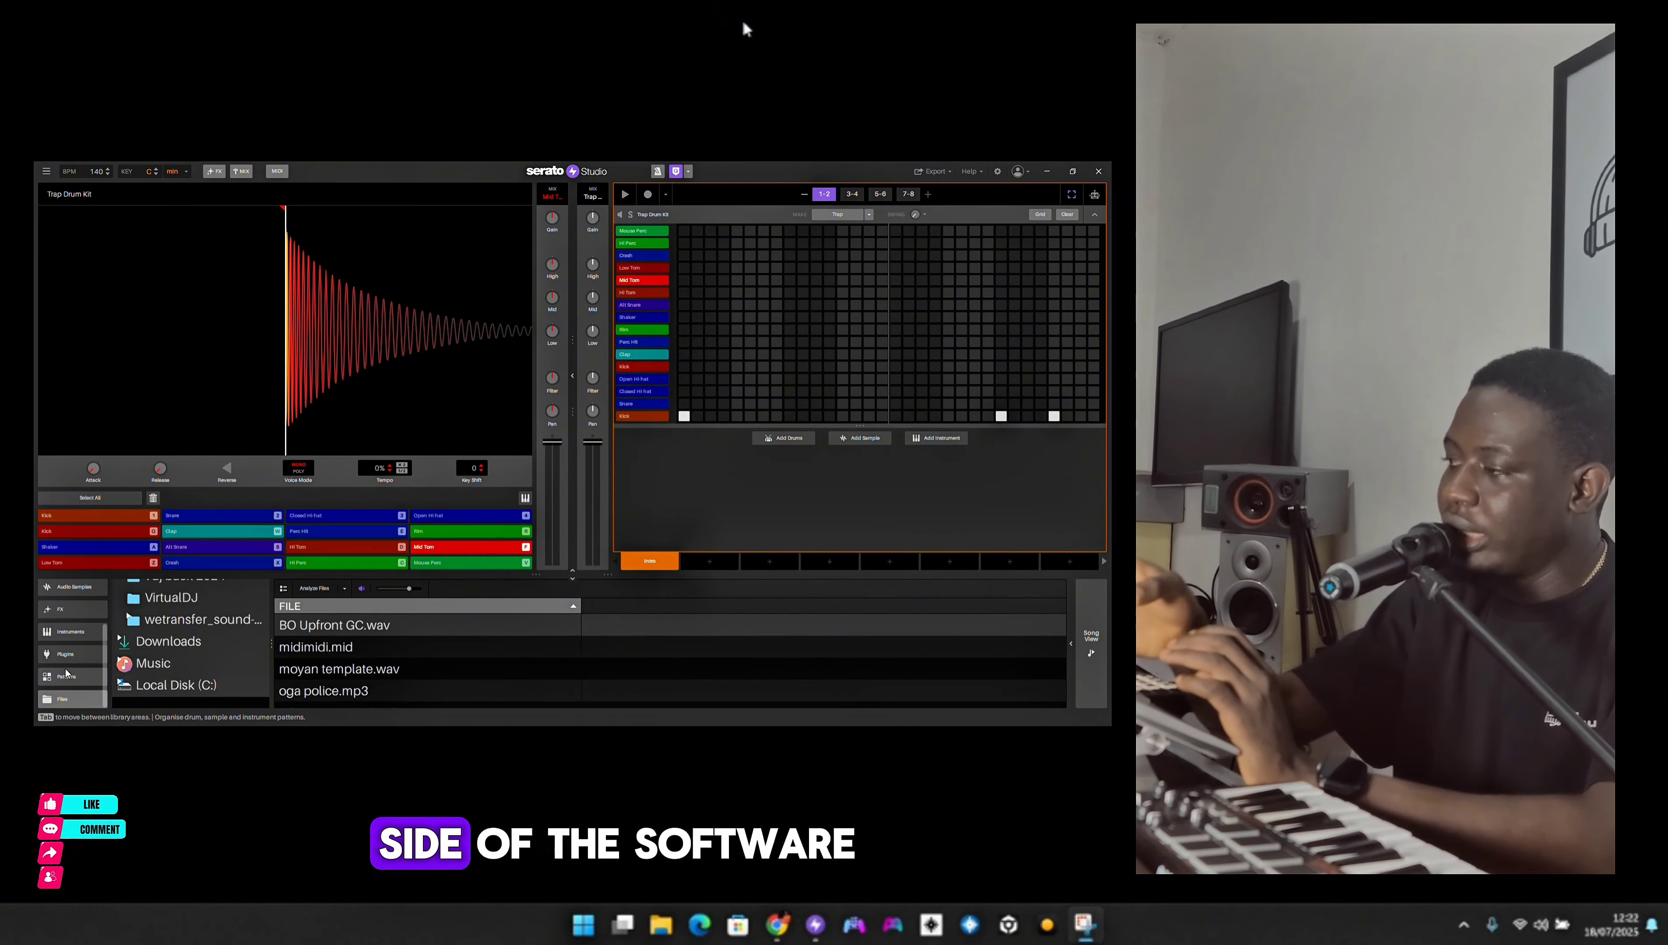
- Show the Song View and create a second scene as a copy of the current one, named verse 1
click(1091, 655)
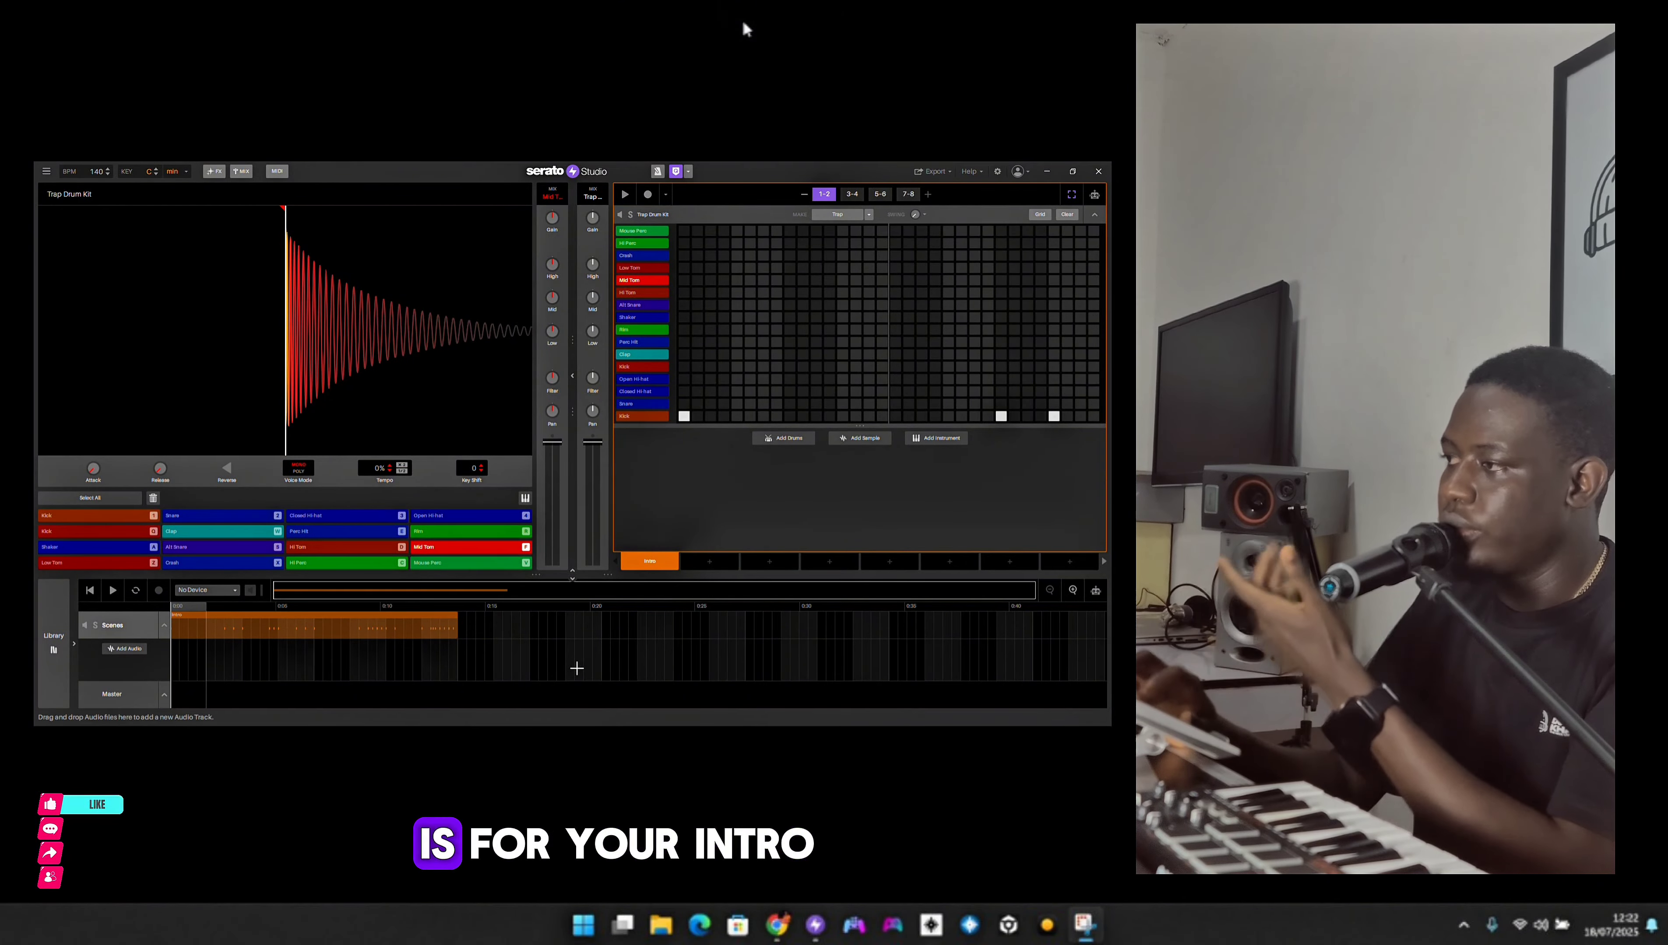
mouse_move(728, 562)
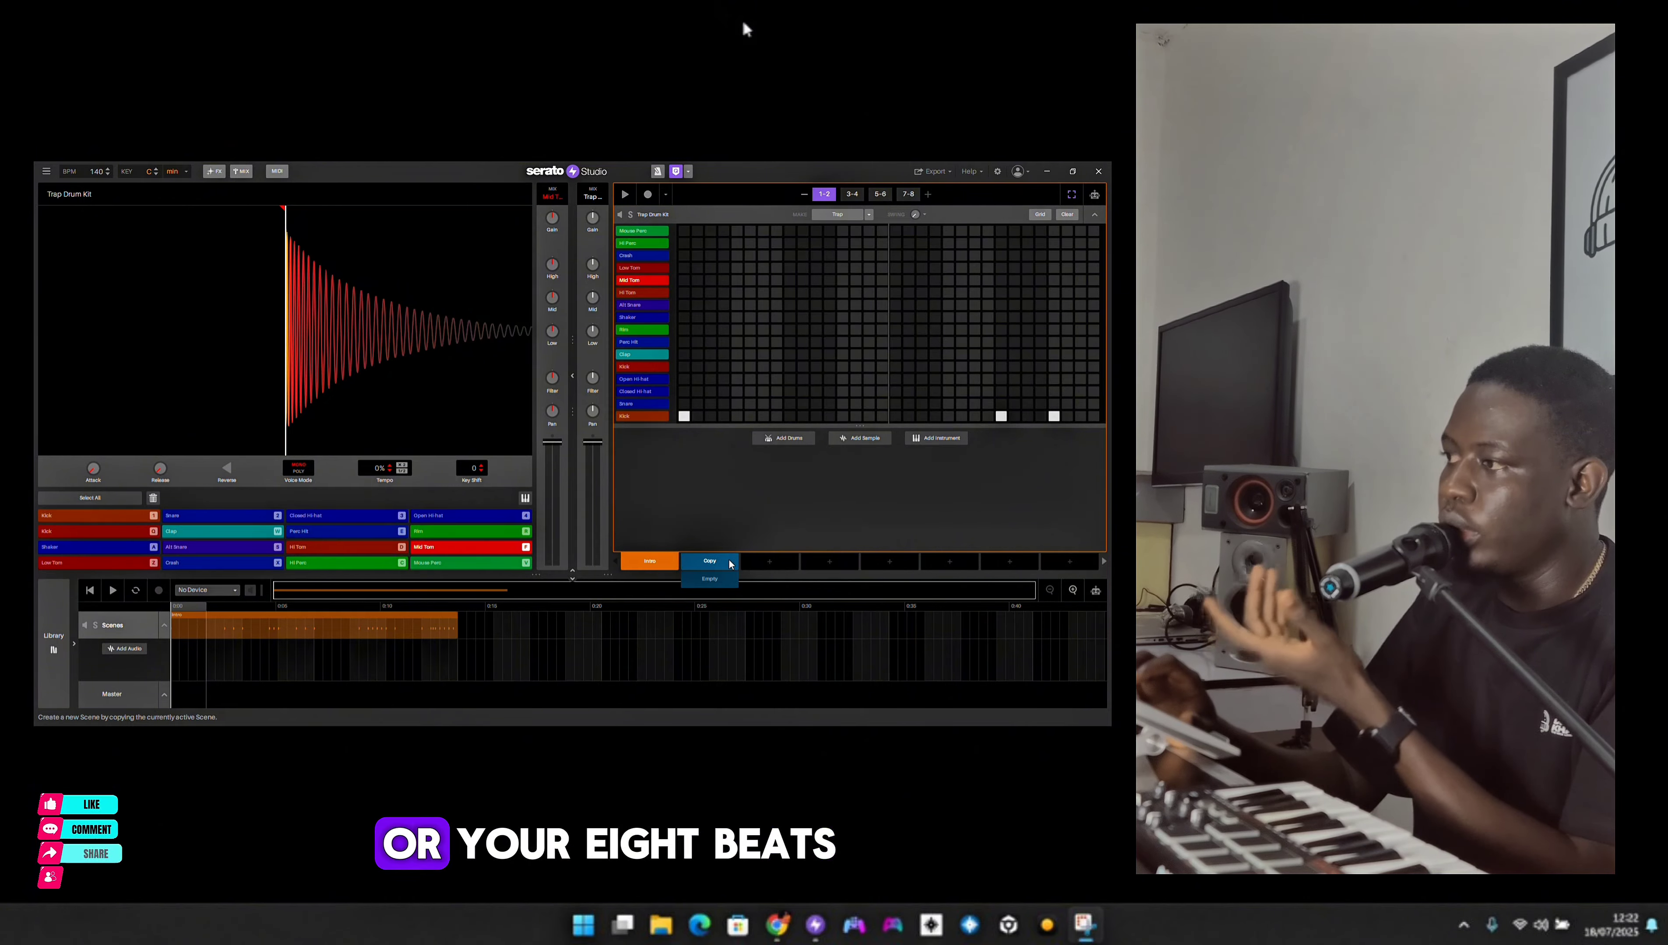
click(730, 563)
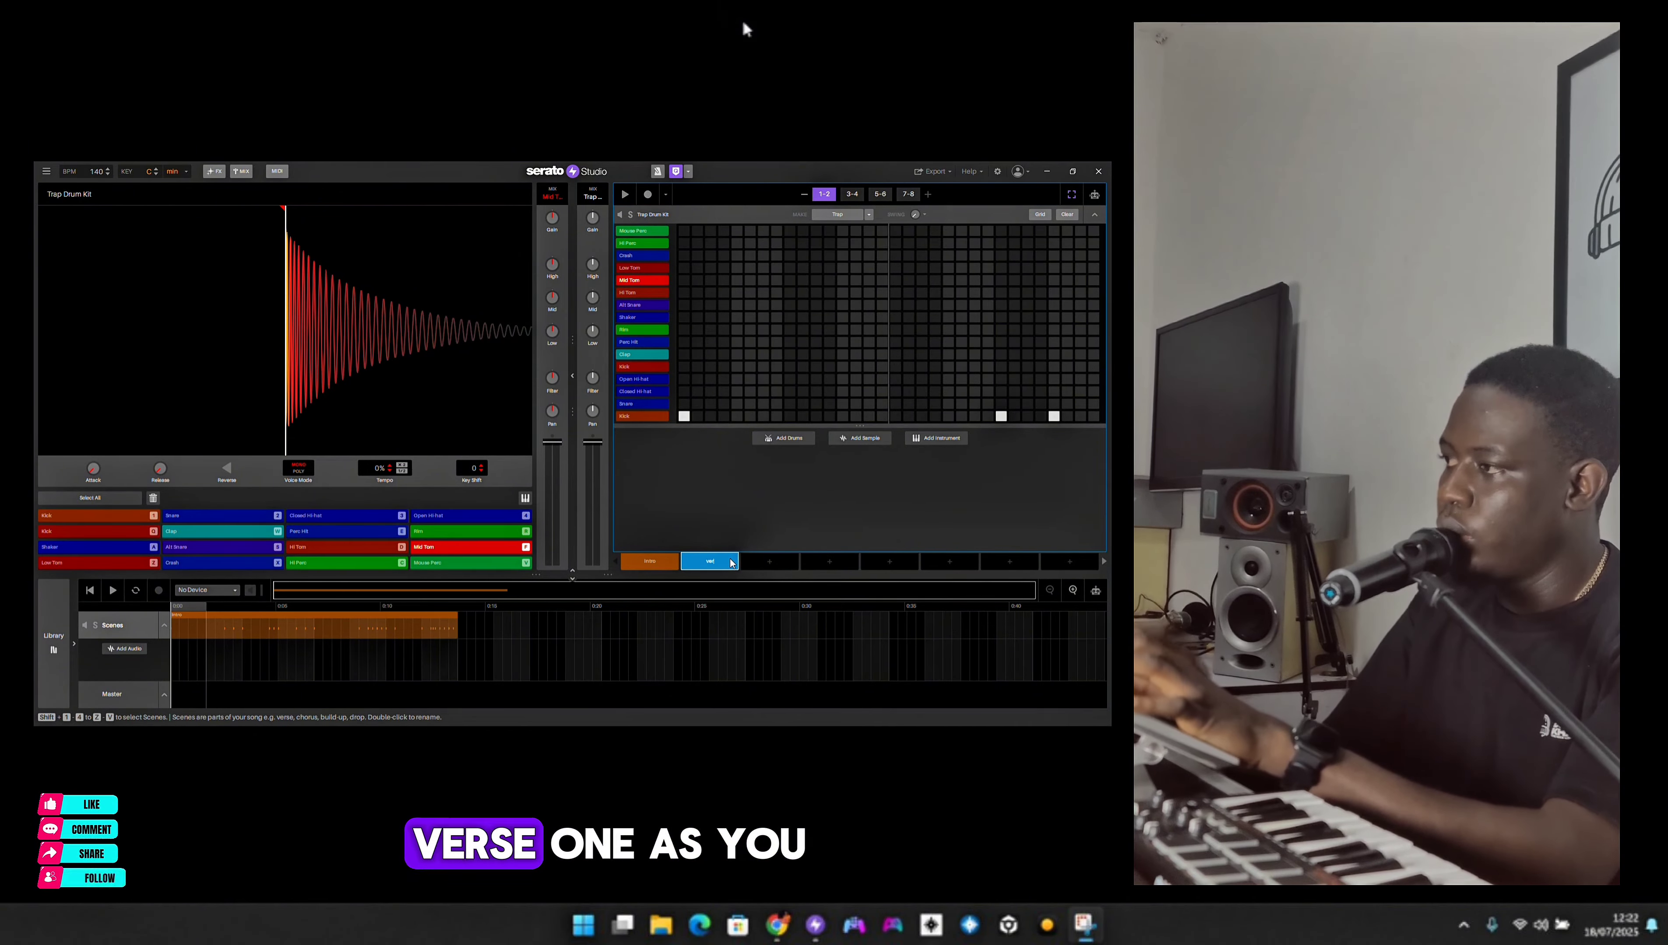
text(1)
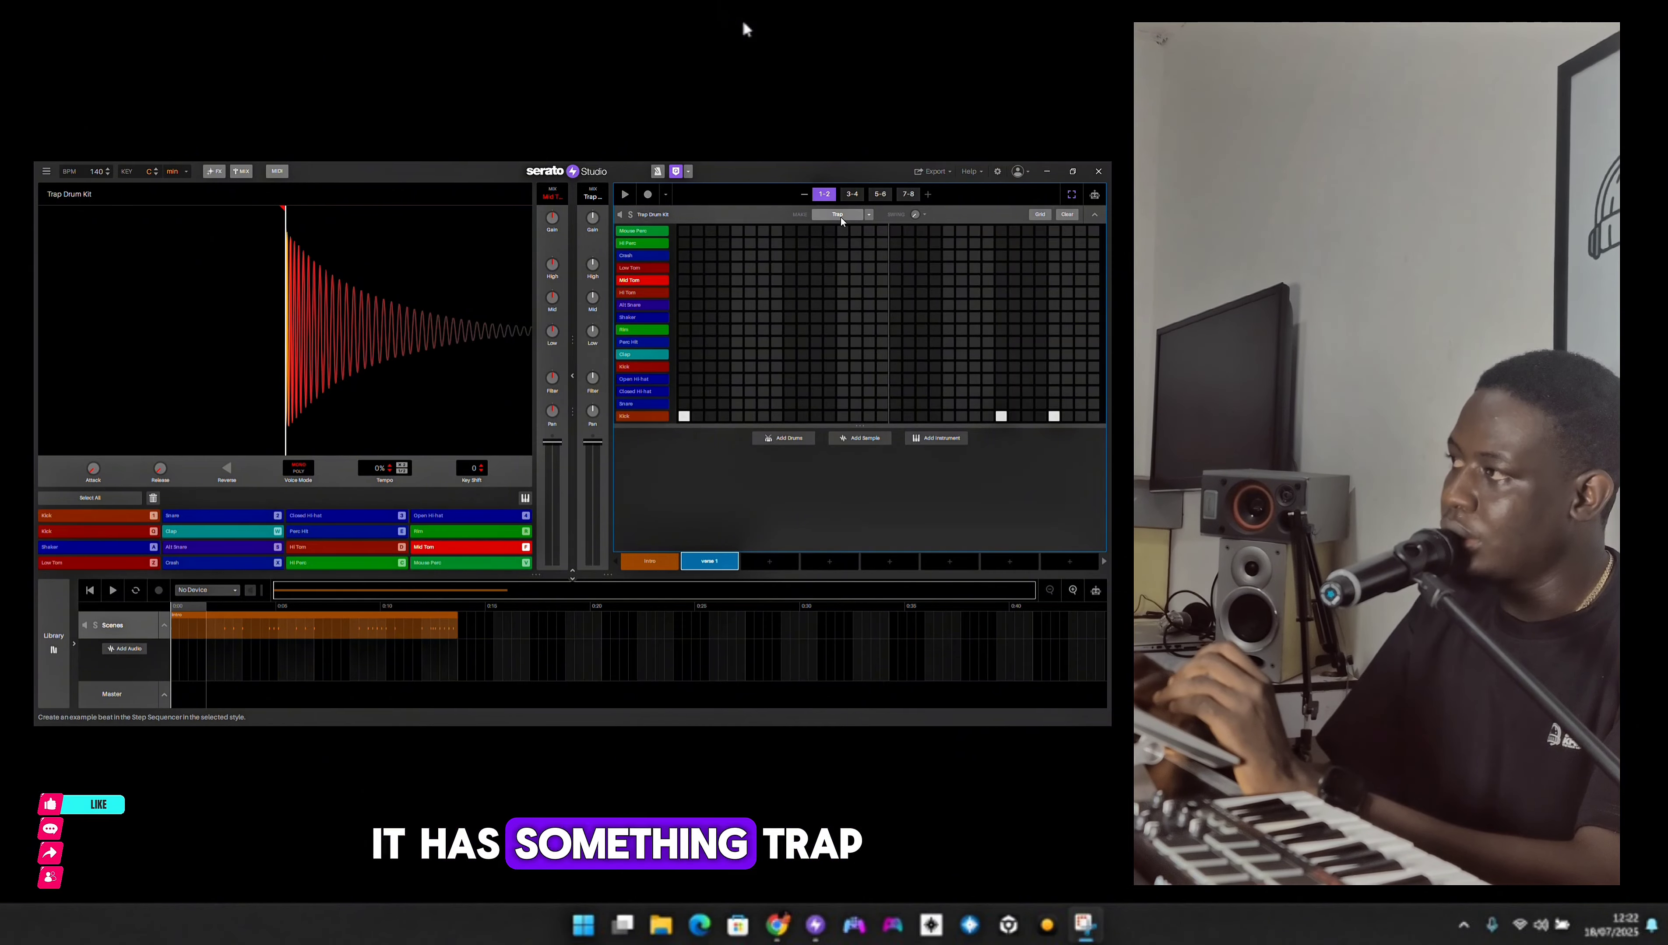
- Generate Trap-style example beats for the Trap Drum Kit in the verse 1 scene and play them back
click(868, 215)
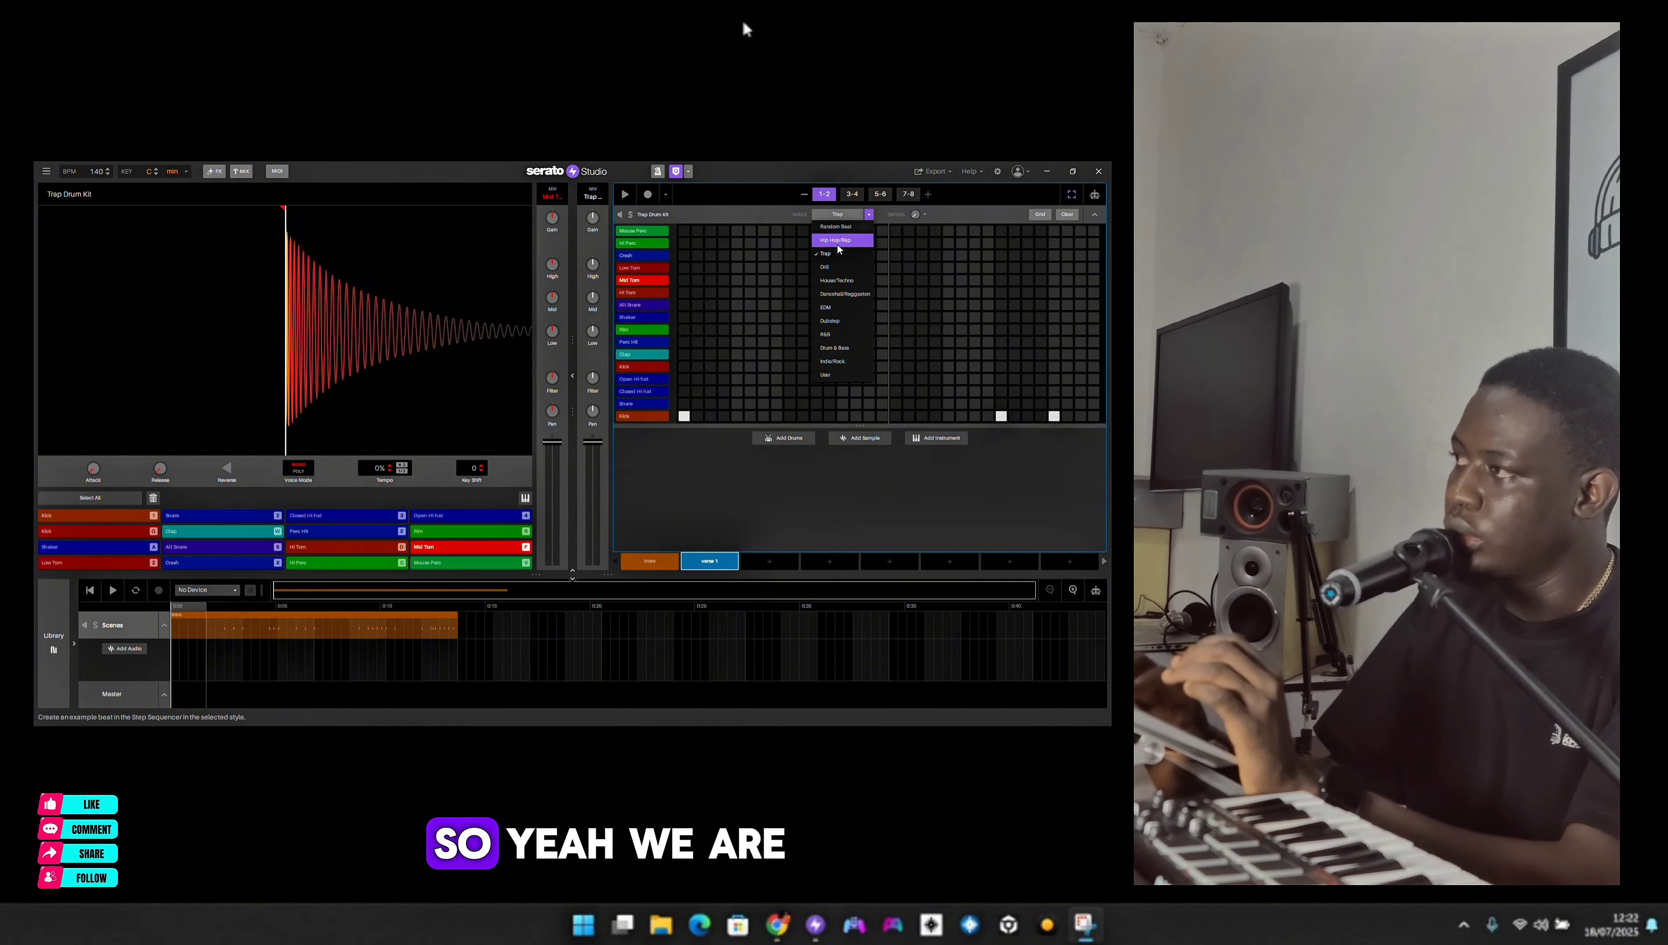
click(839, 257)
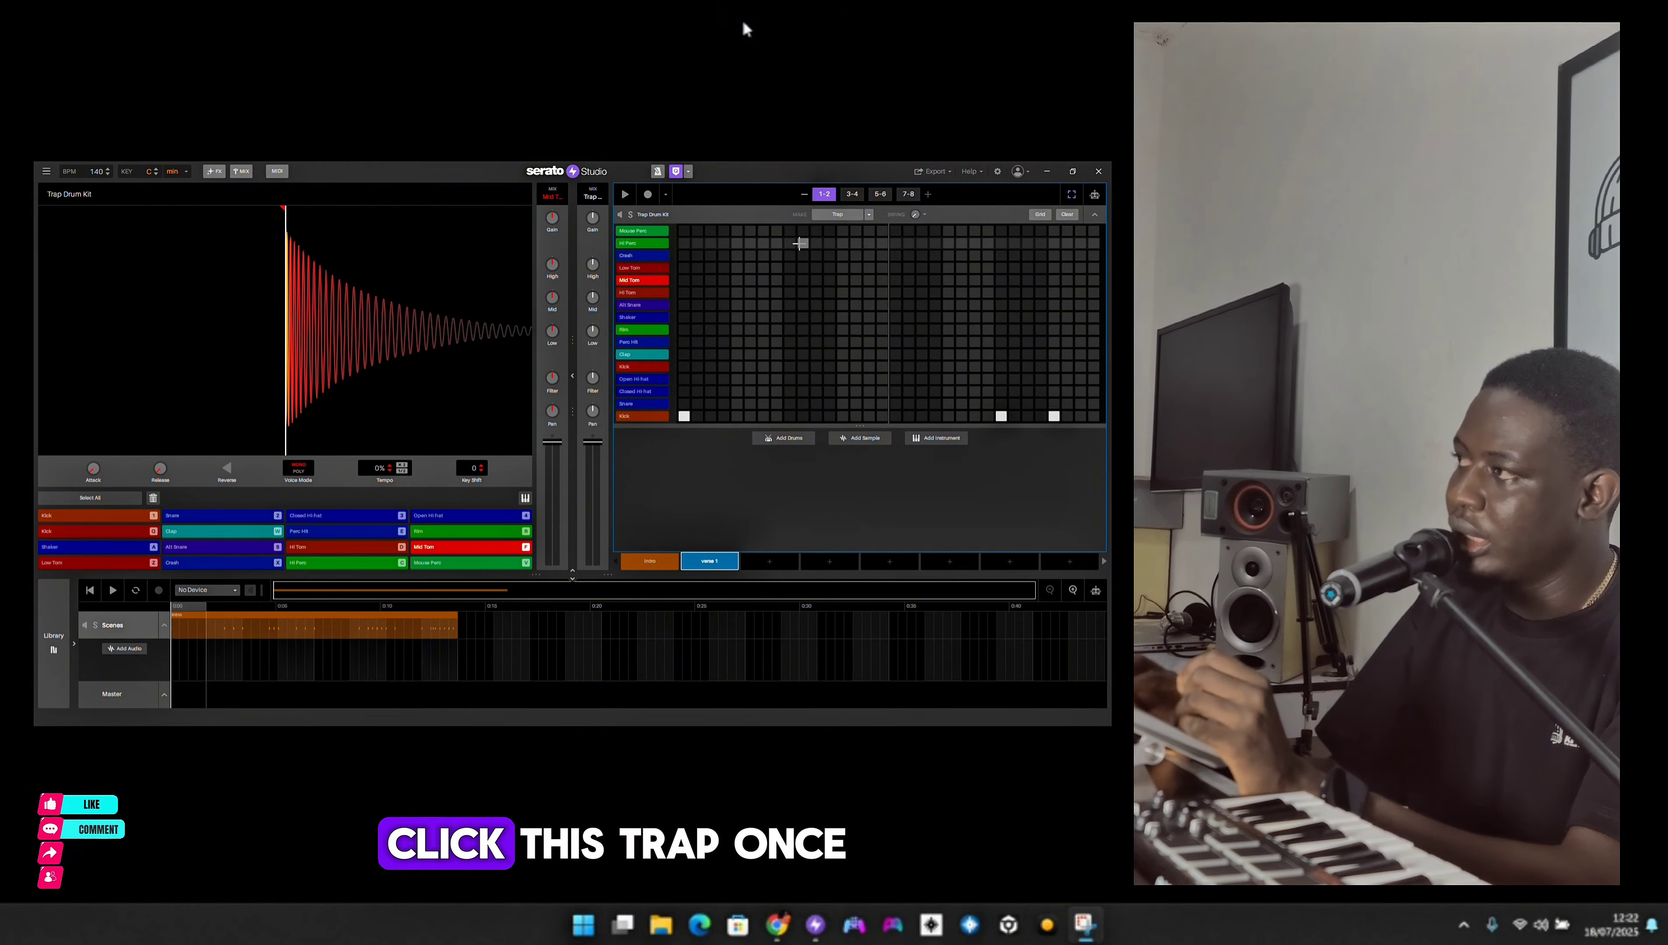
click(837, 216)
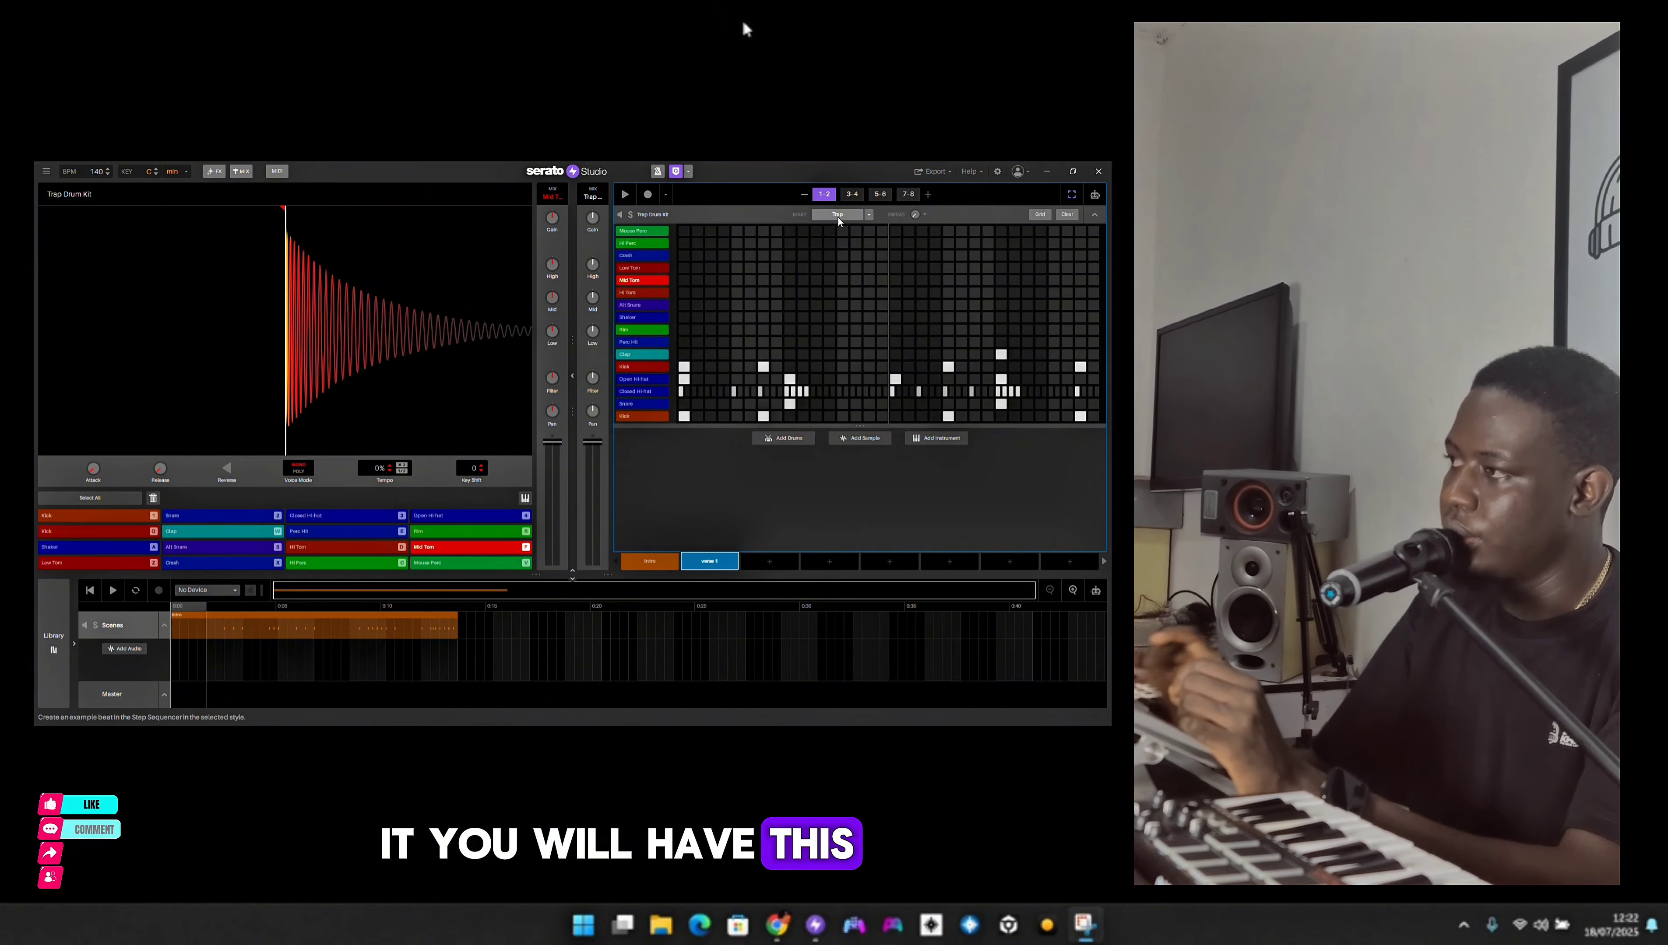
key(space)
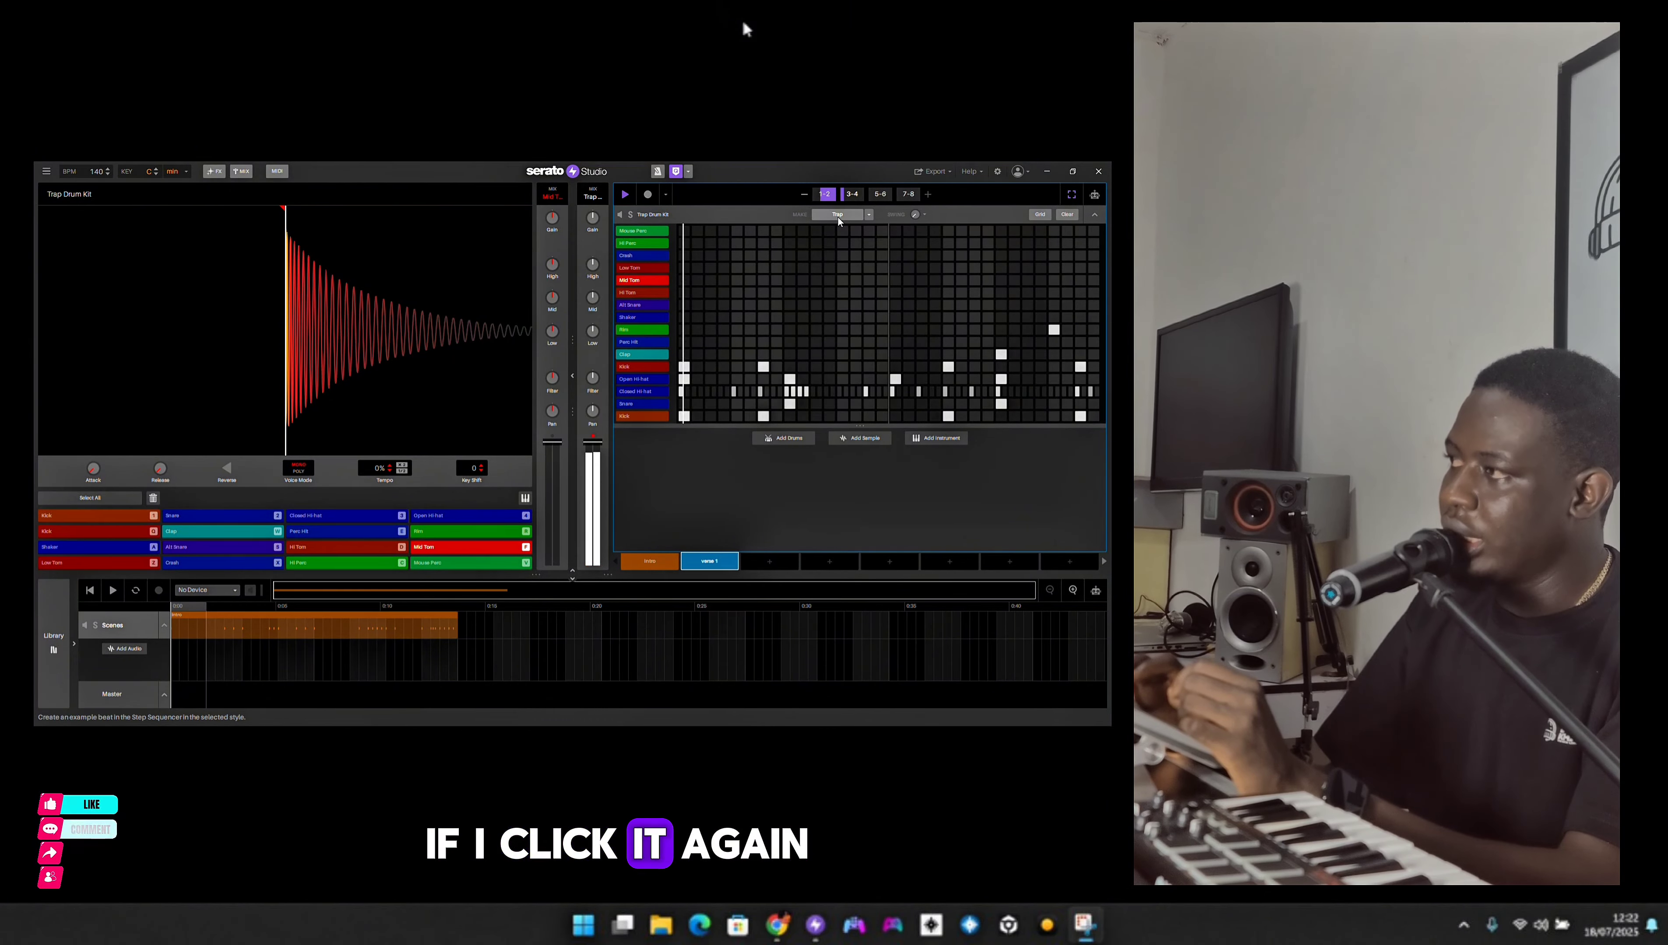
click(837, 217)
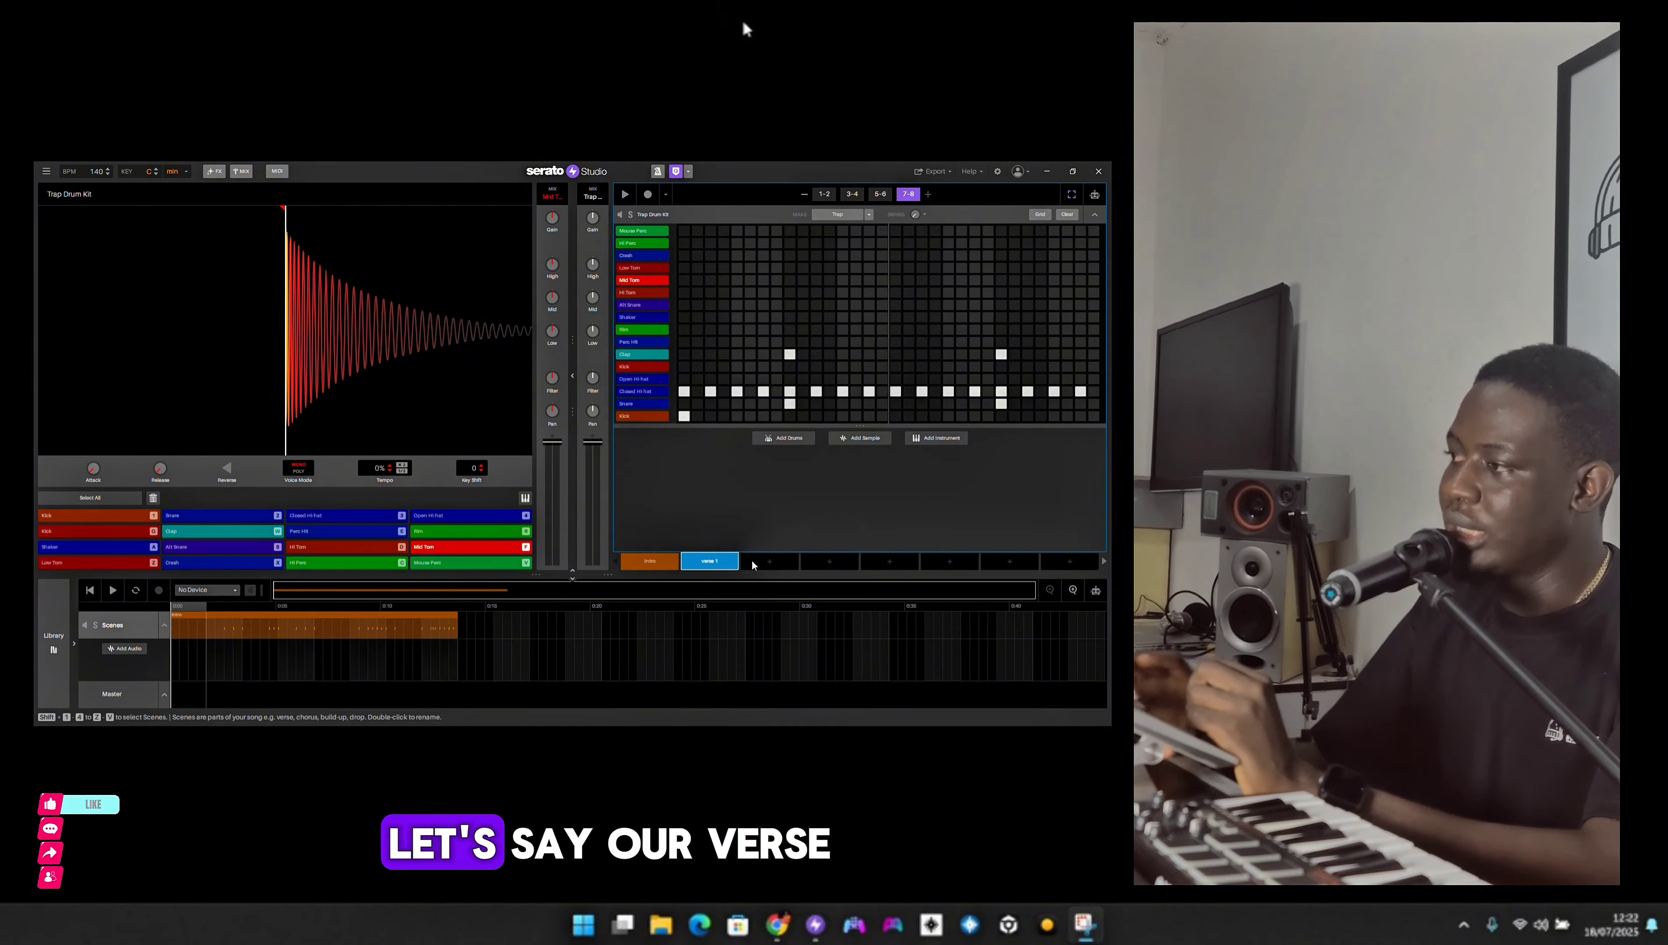
key(space)
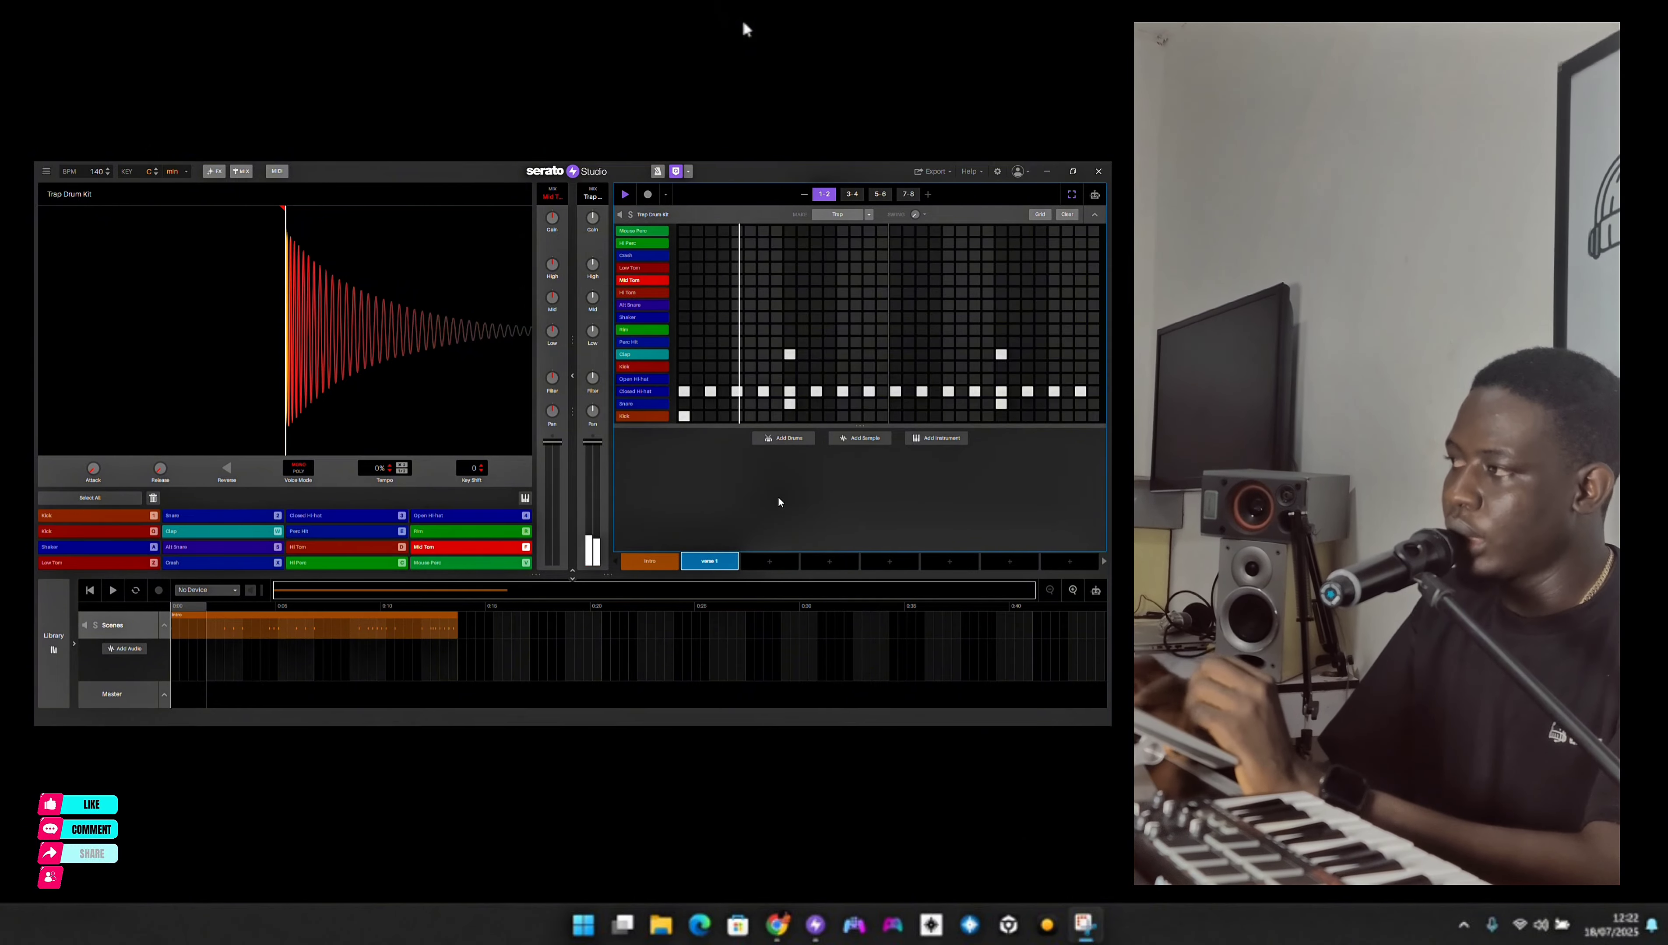
- Create a third scene named verse 2 with an empty instrument deck, and show the Strings crate of the library's instruments
click(768, 559)
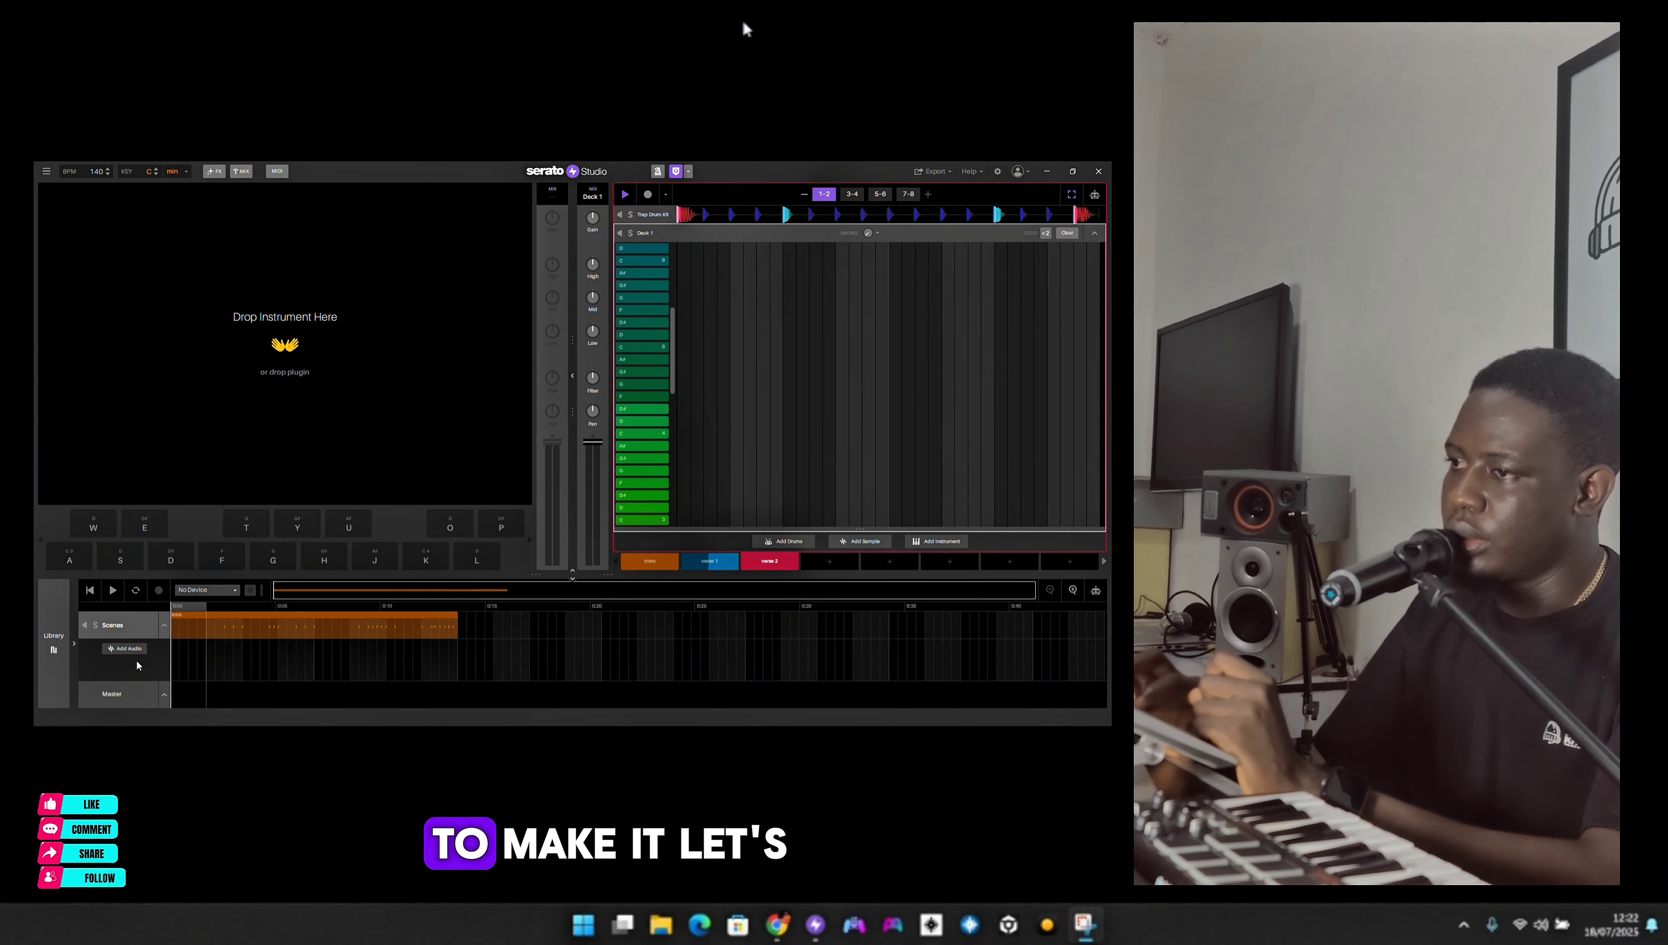
click(58, 666)
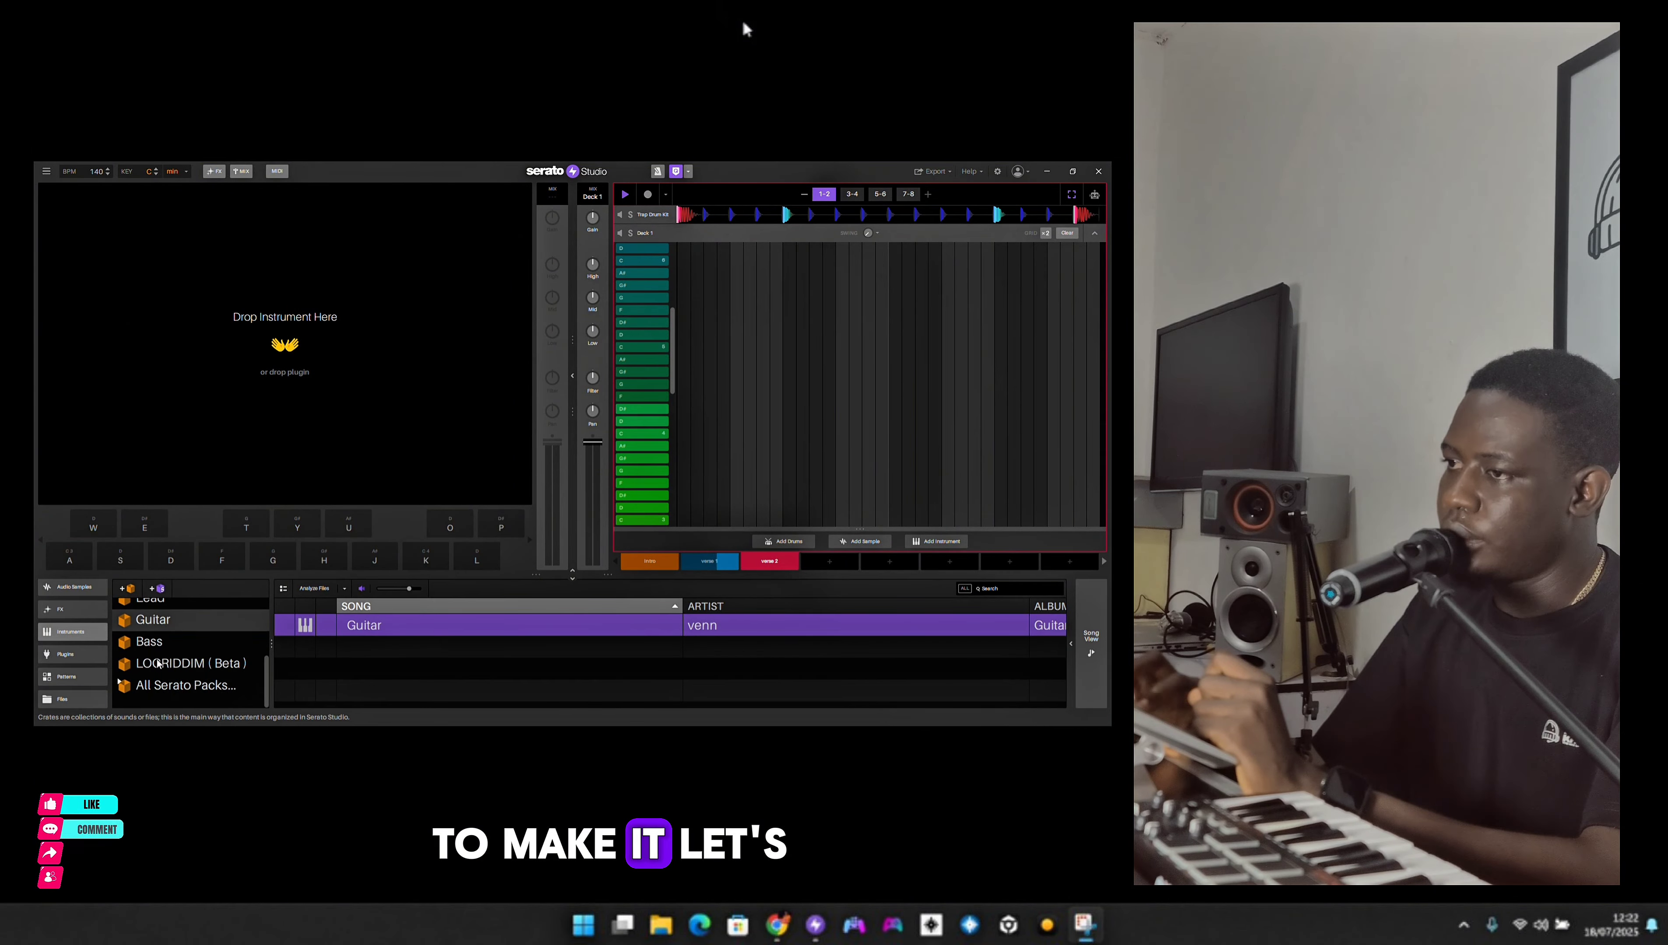
click(78, 634)
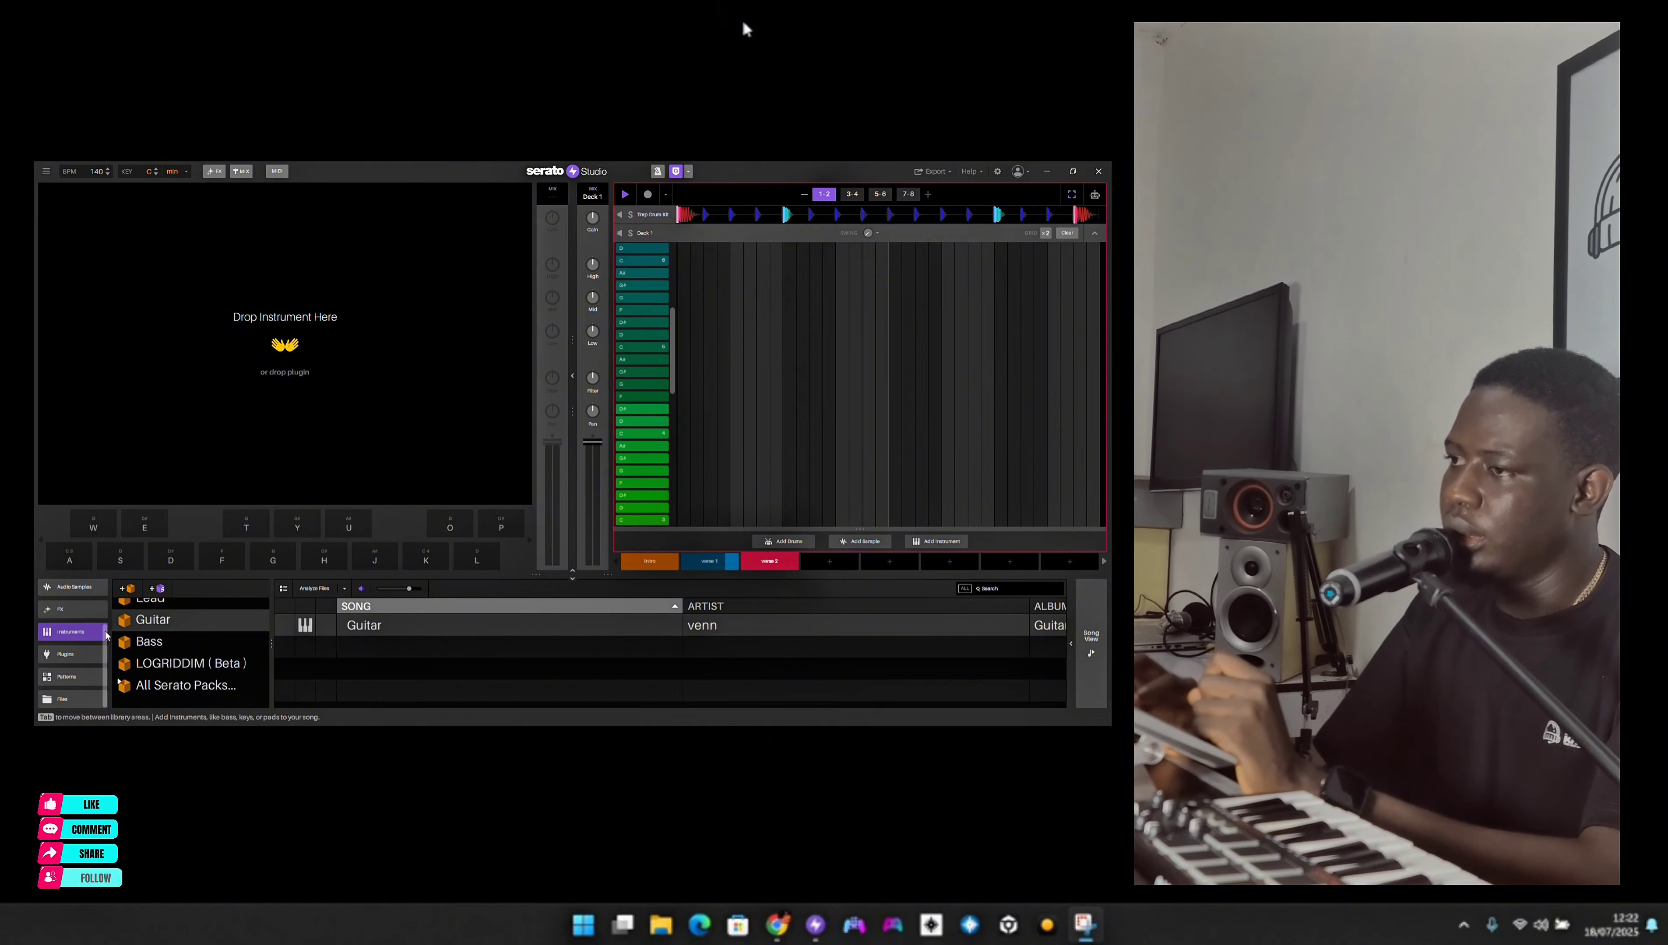
scroll(219, 624, up, 5)
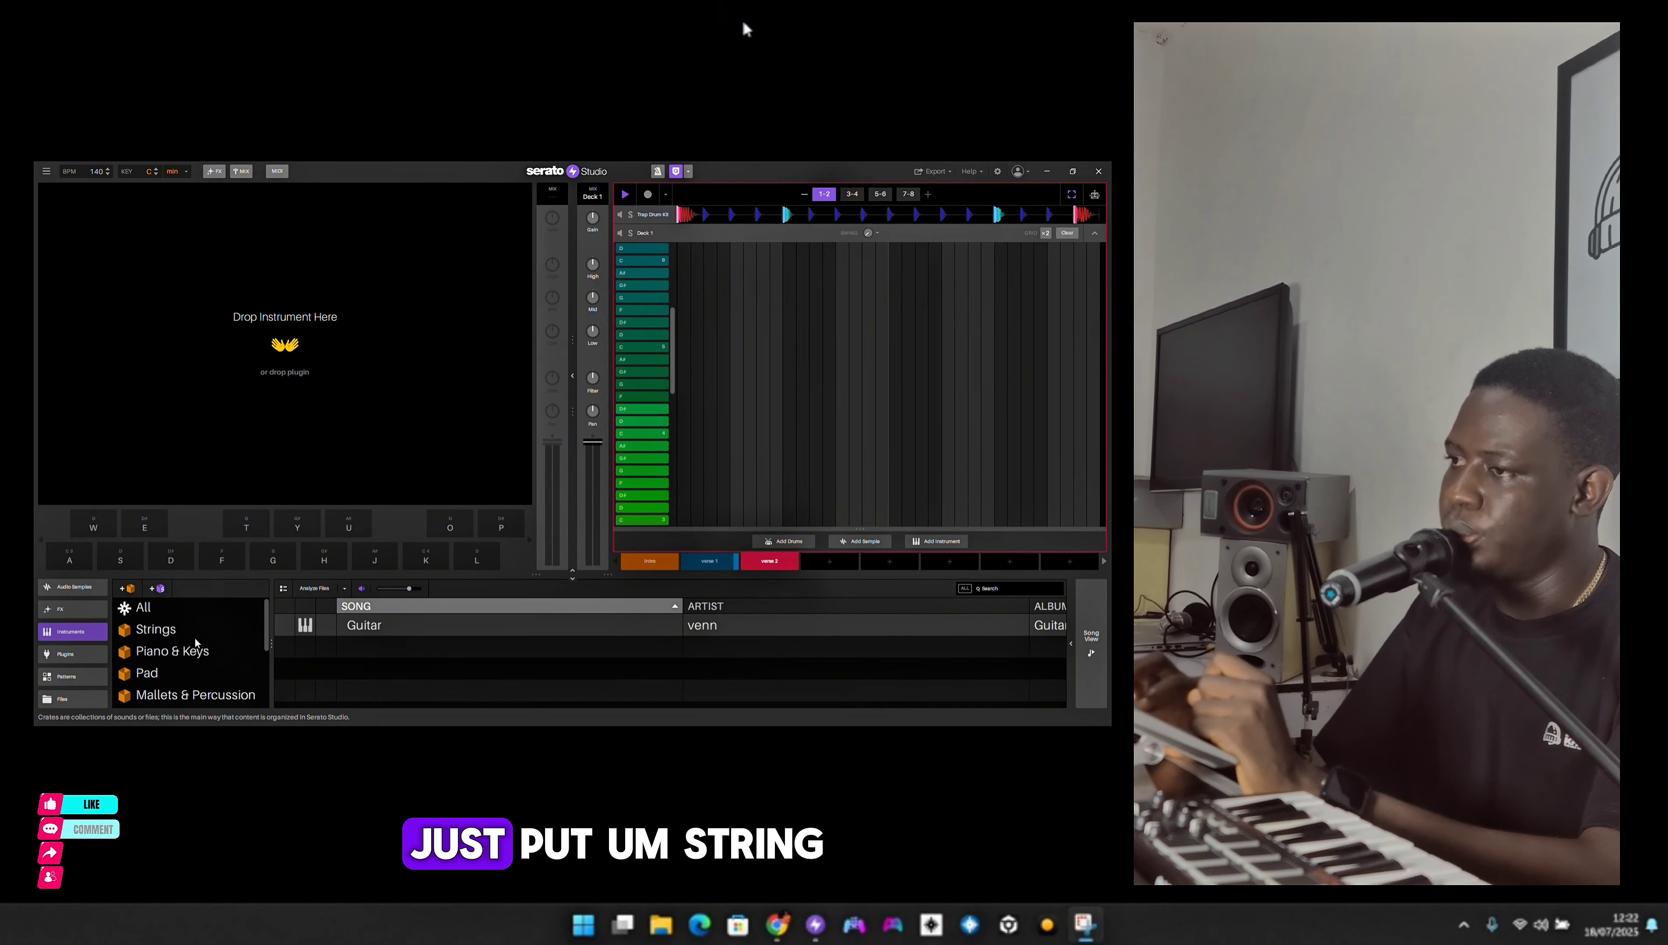
click(156, 629)
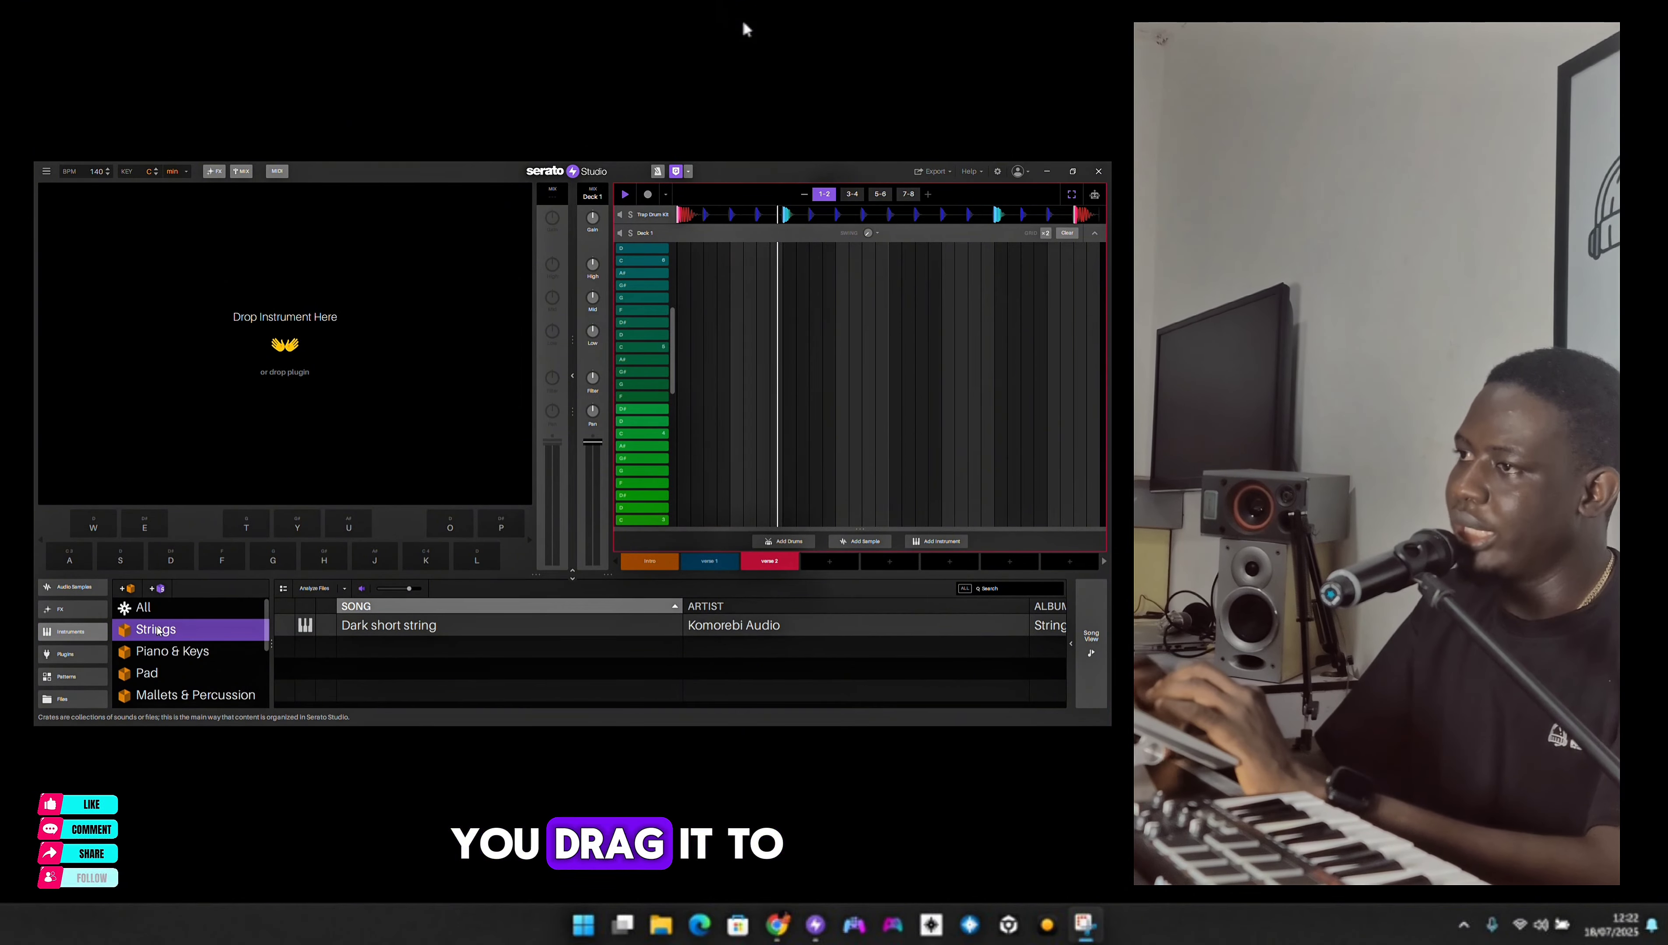
drag(156, 629, 170, 395)
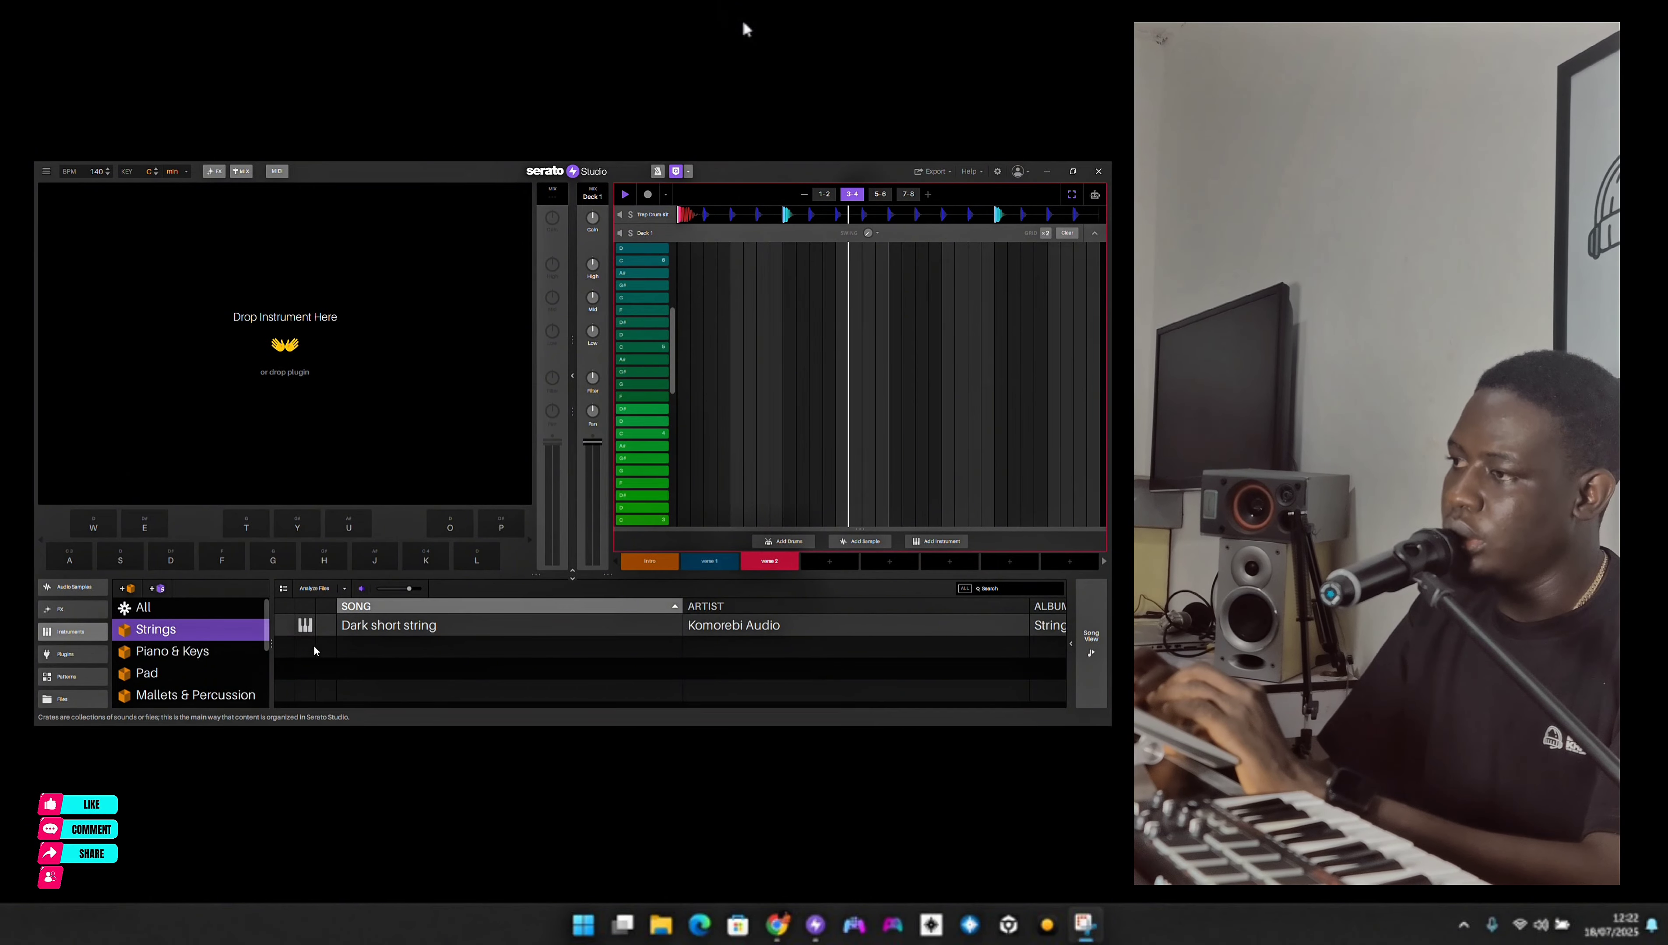
- Load Atlanta Synth from the Piano & Keys instruments into the empty instrument deck
click(195, 654)
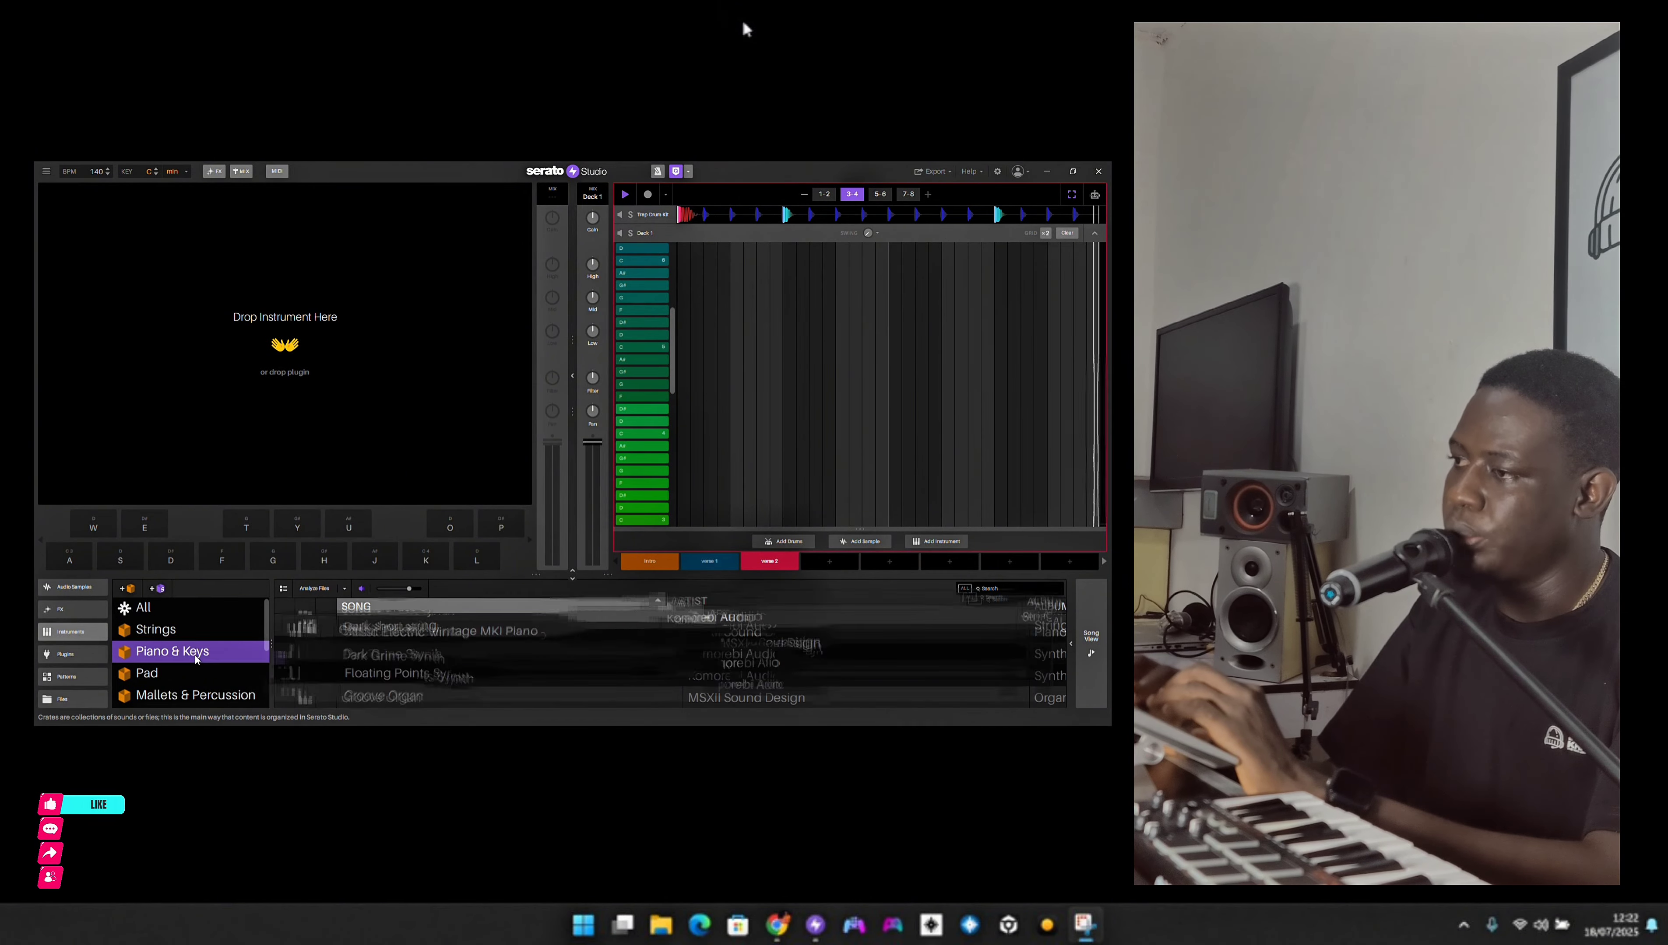
click(424, 654)
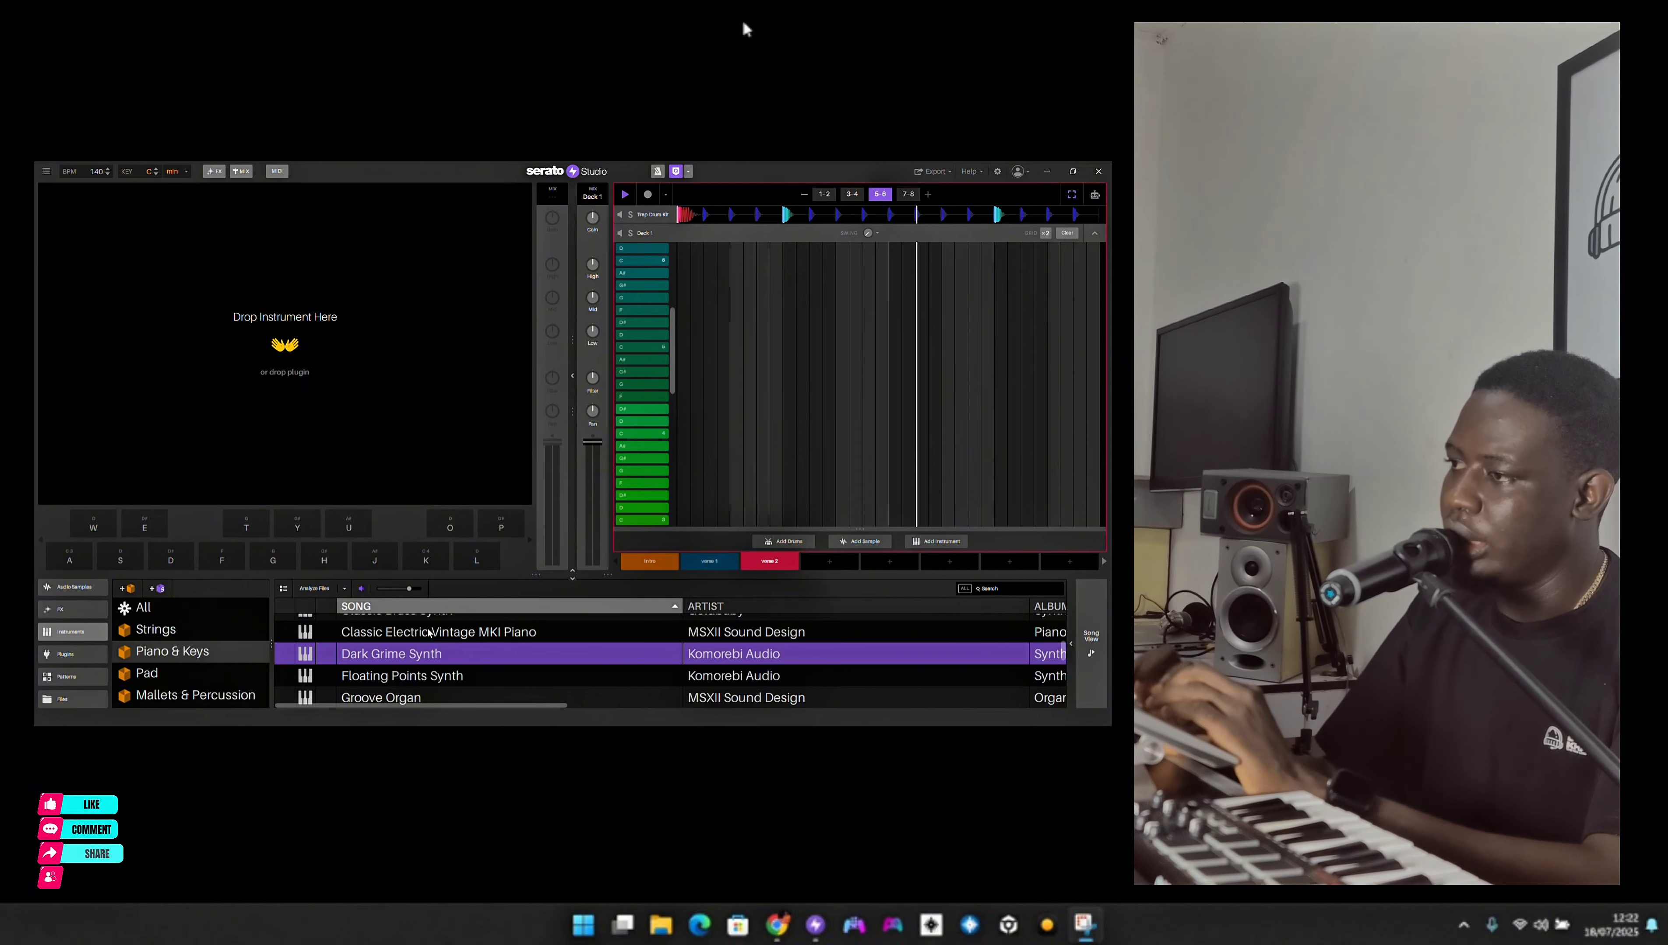
scroll(428, 634, up, 3)
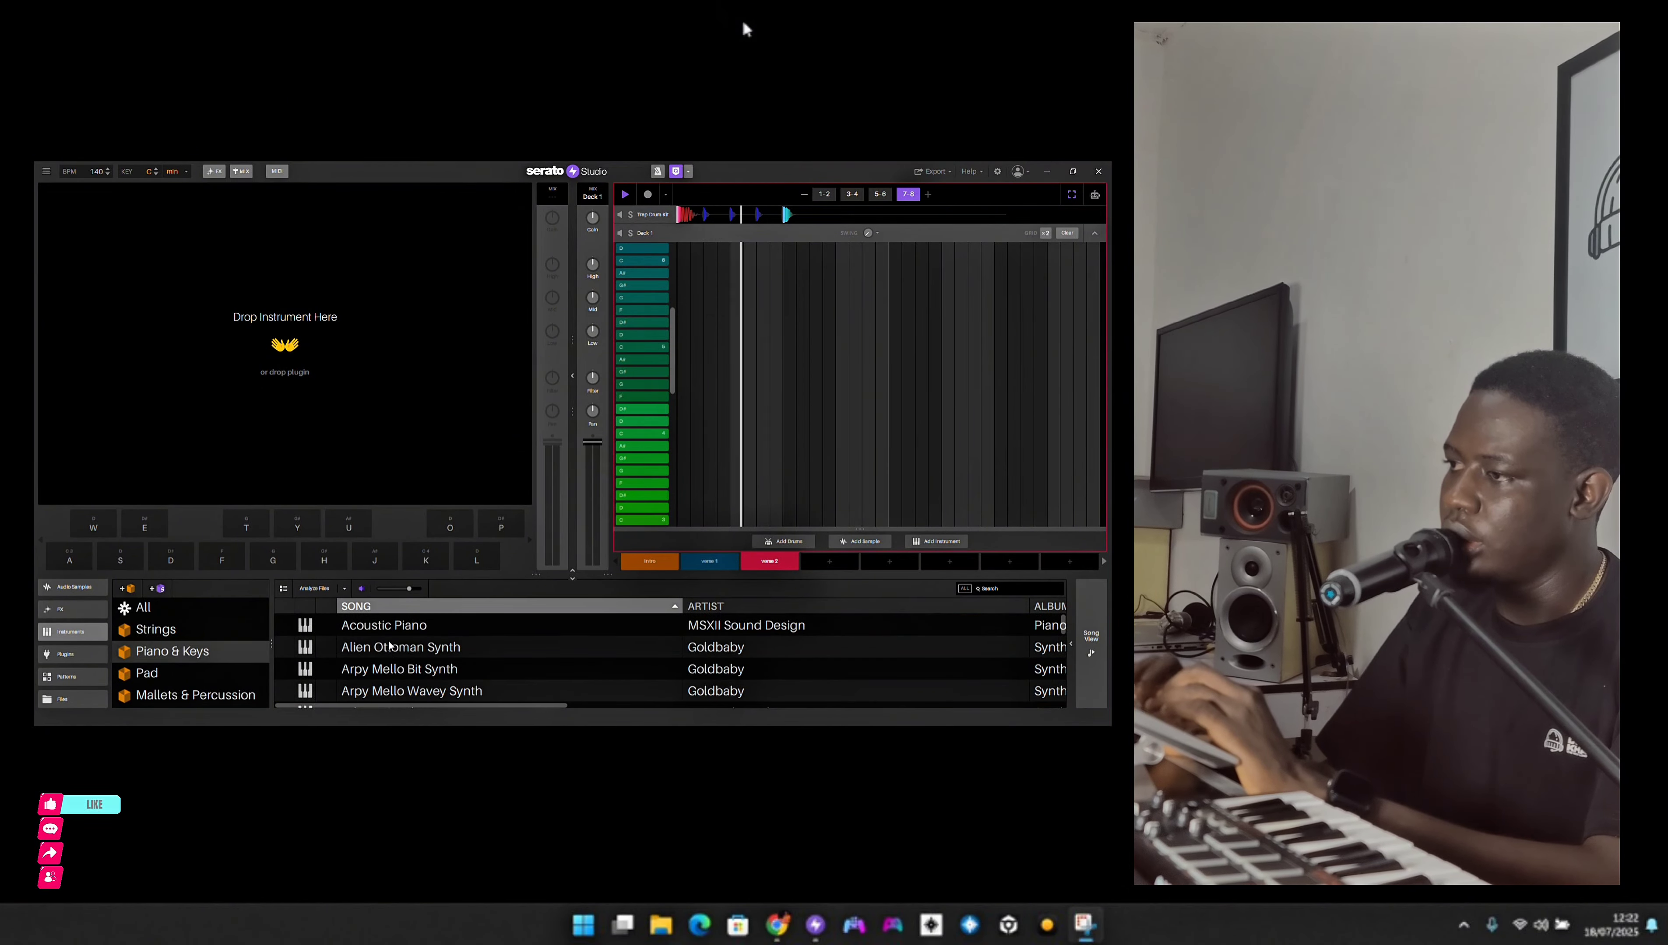
scroll(386, 691, down, 1)
click(383, 689)
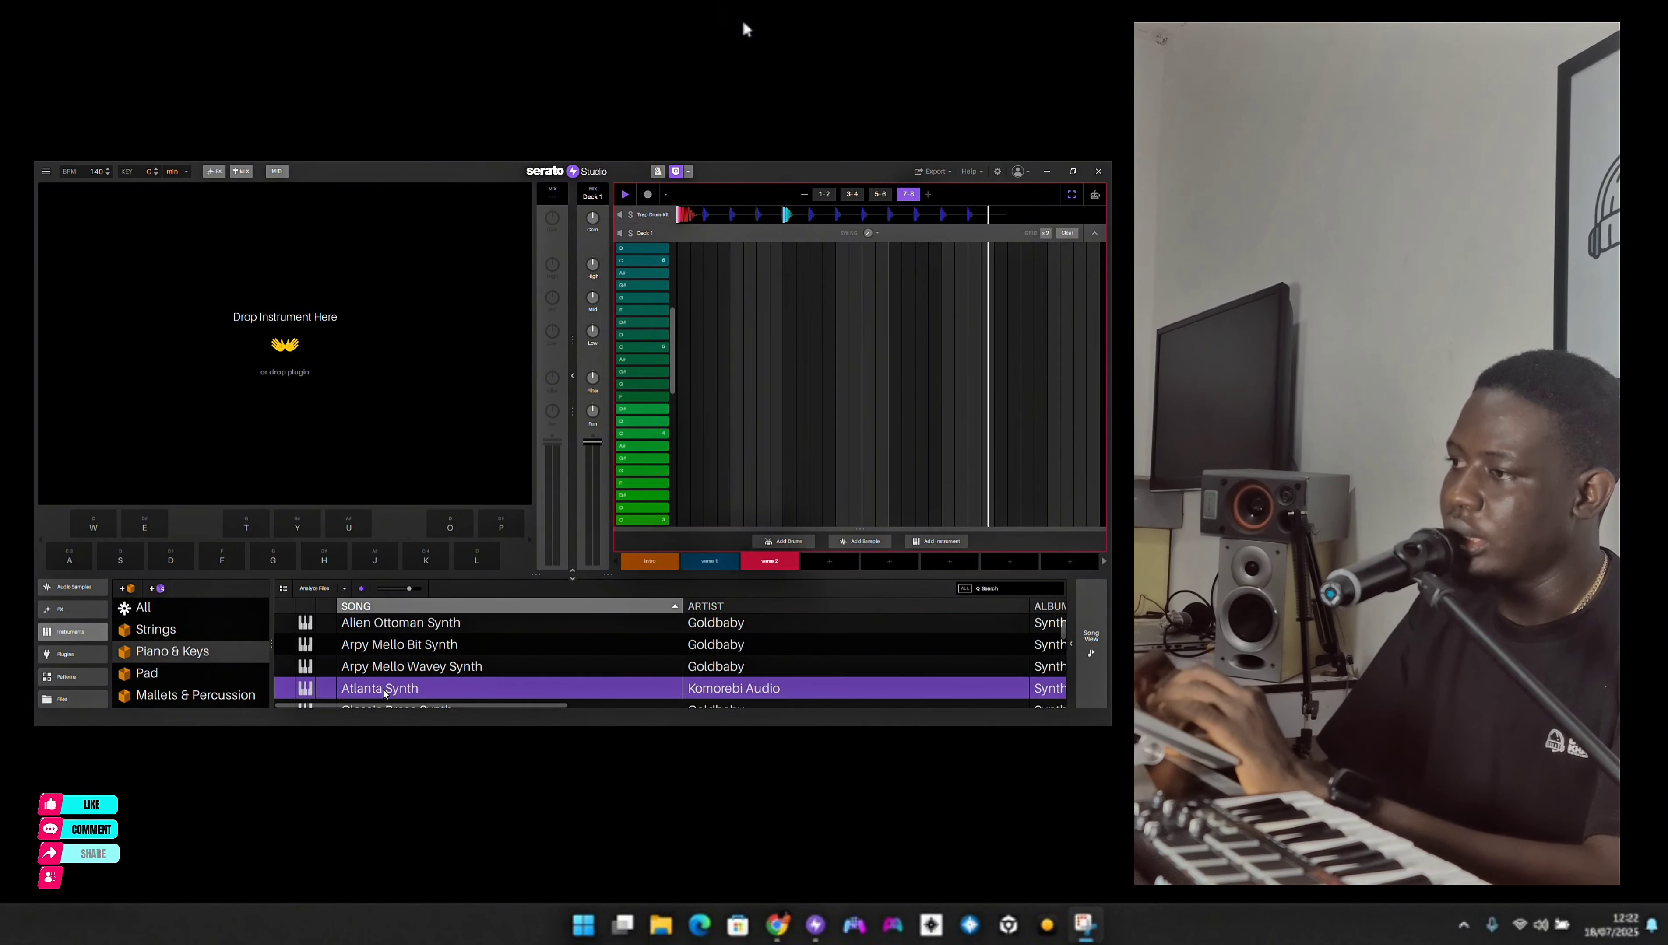
drag(384, 690, 274, 420)
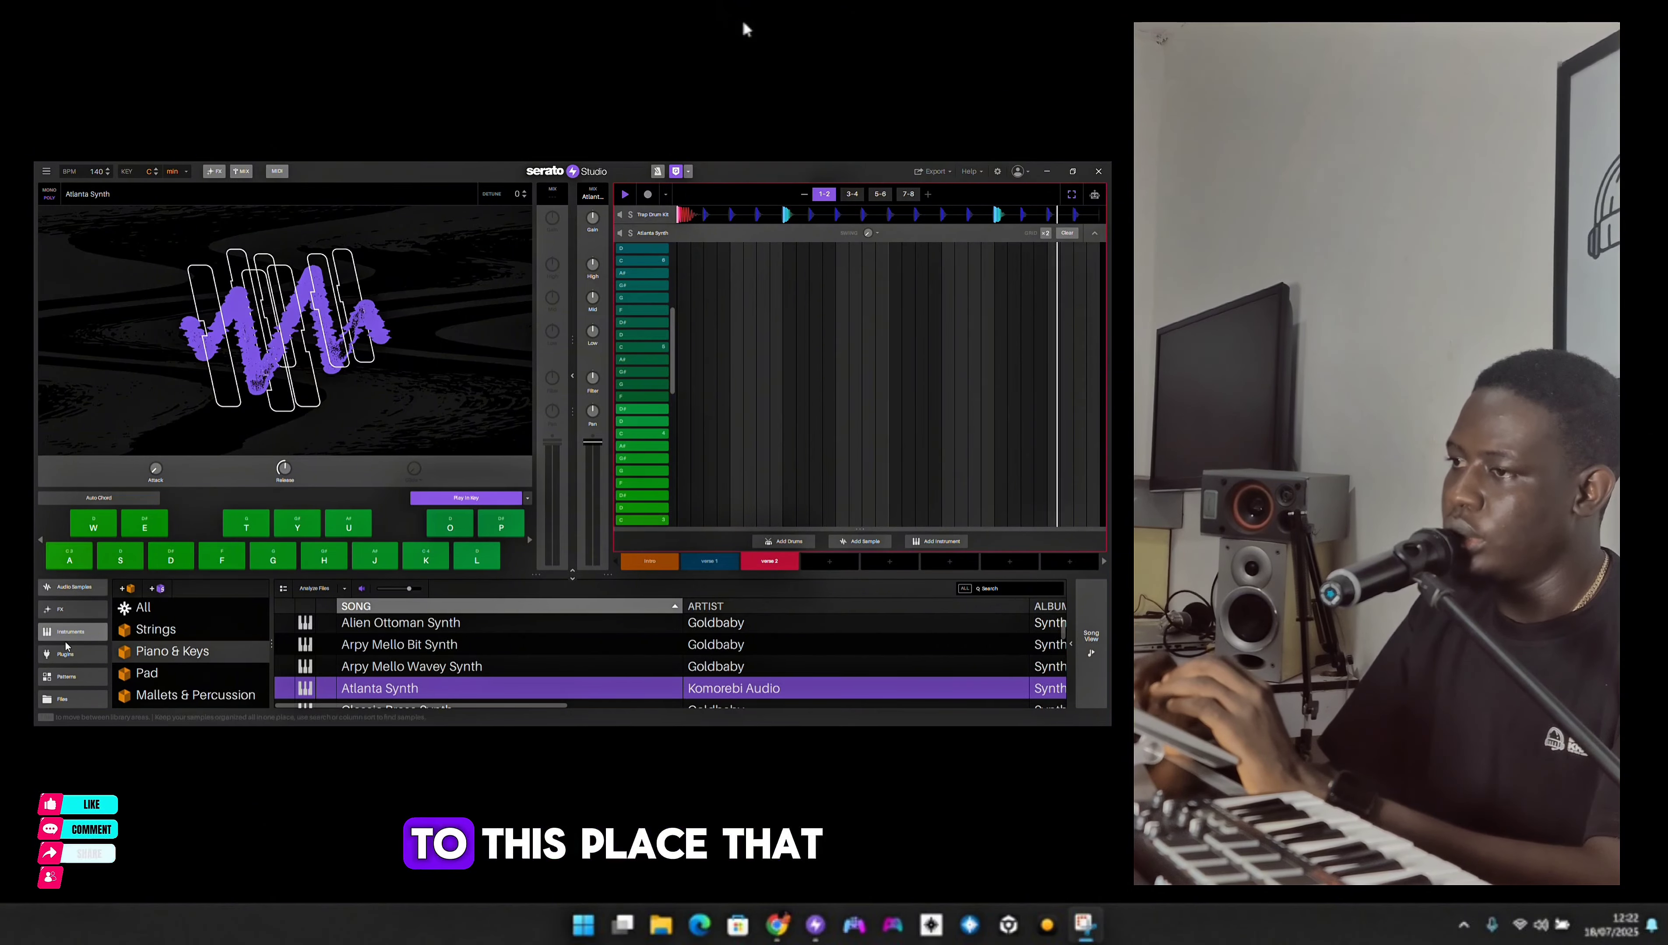
- Search the library's patterns for "tra" and load the Trap 8 pattern into the Atlanta Synth deck
click(66, 676)
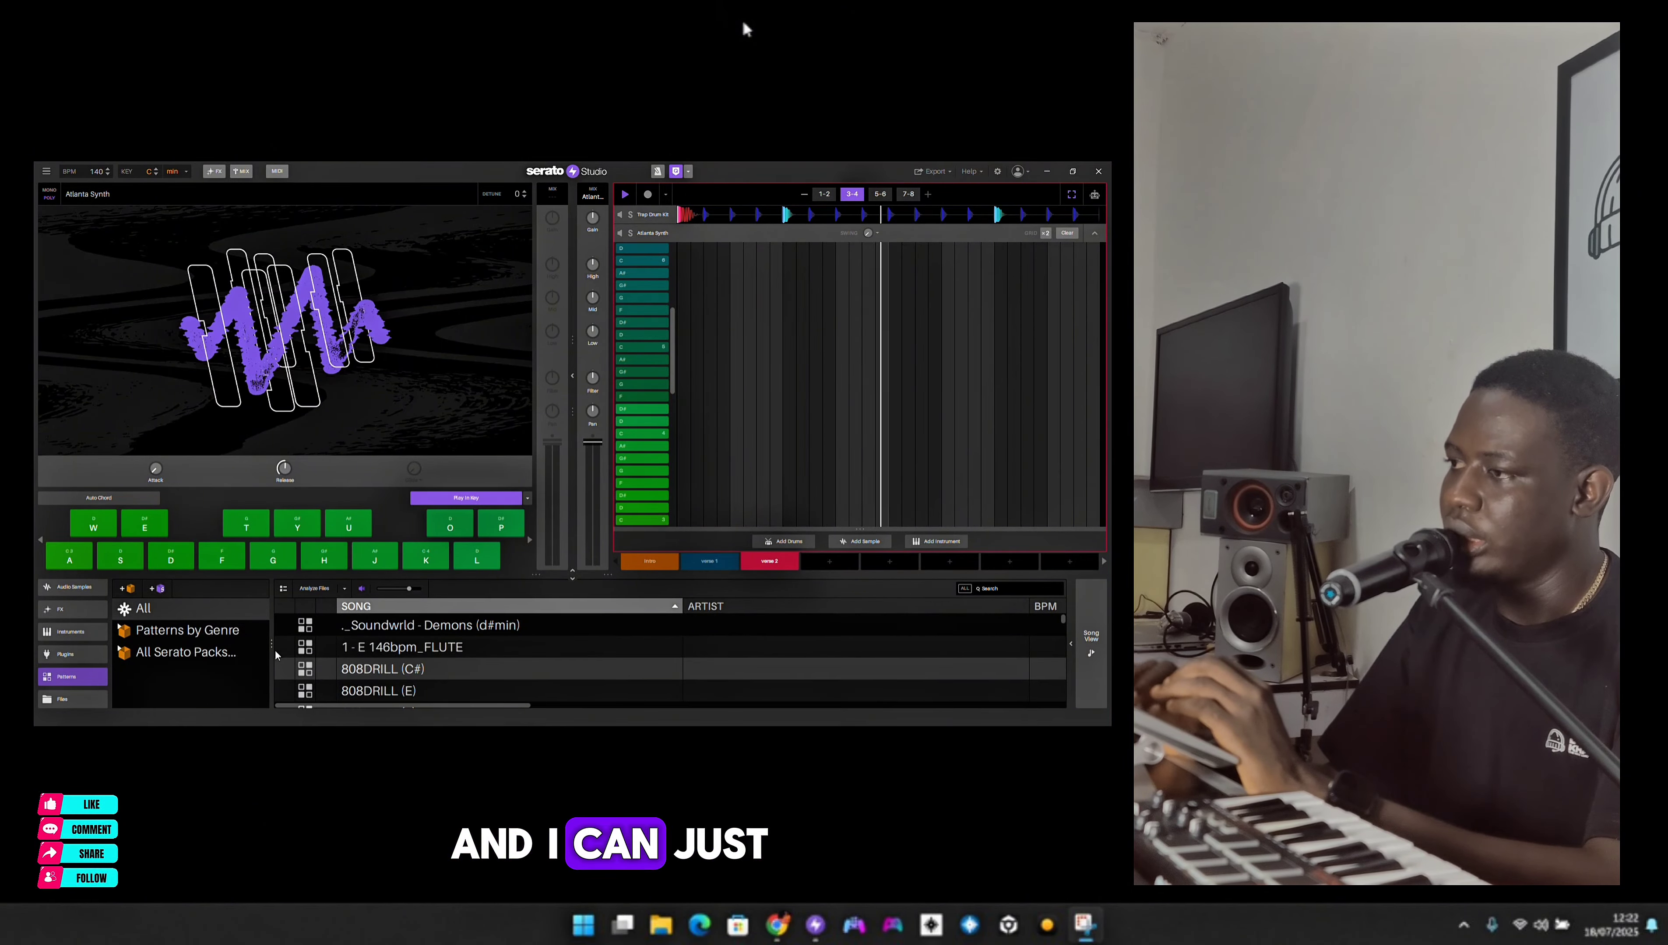
scroll(361, 688, down, 15)
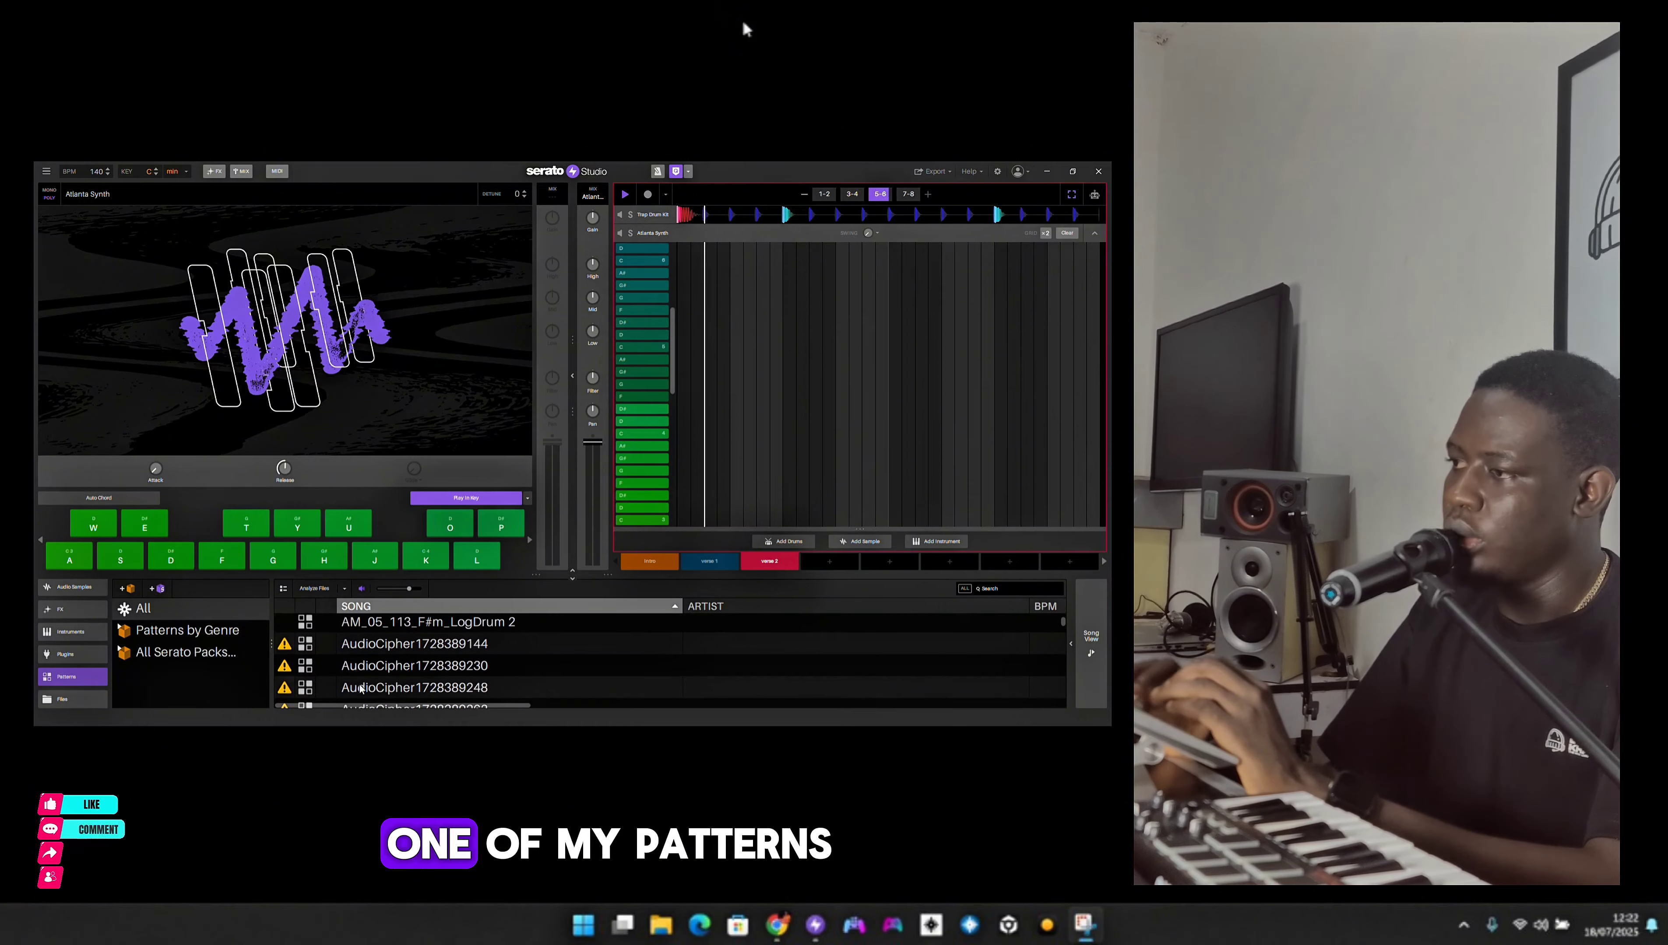
scroll(361, 688, down, 10)
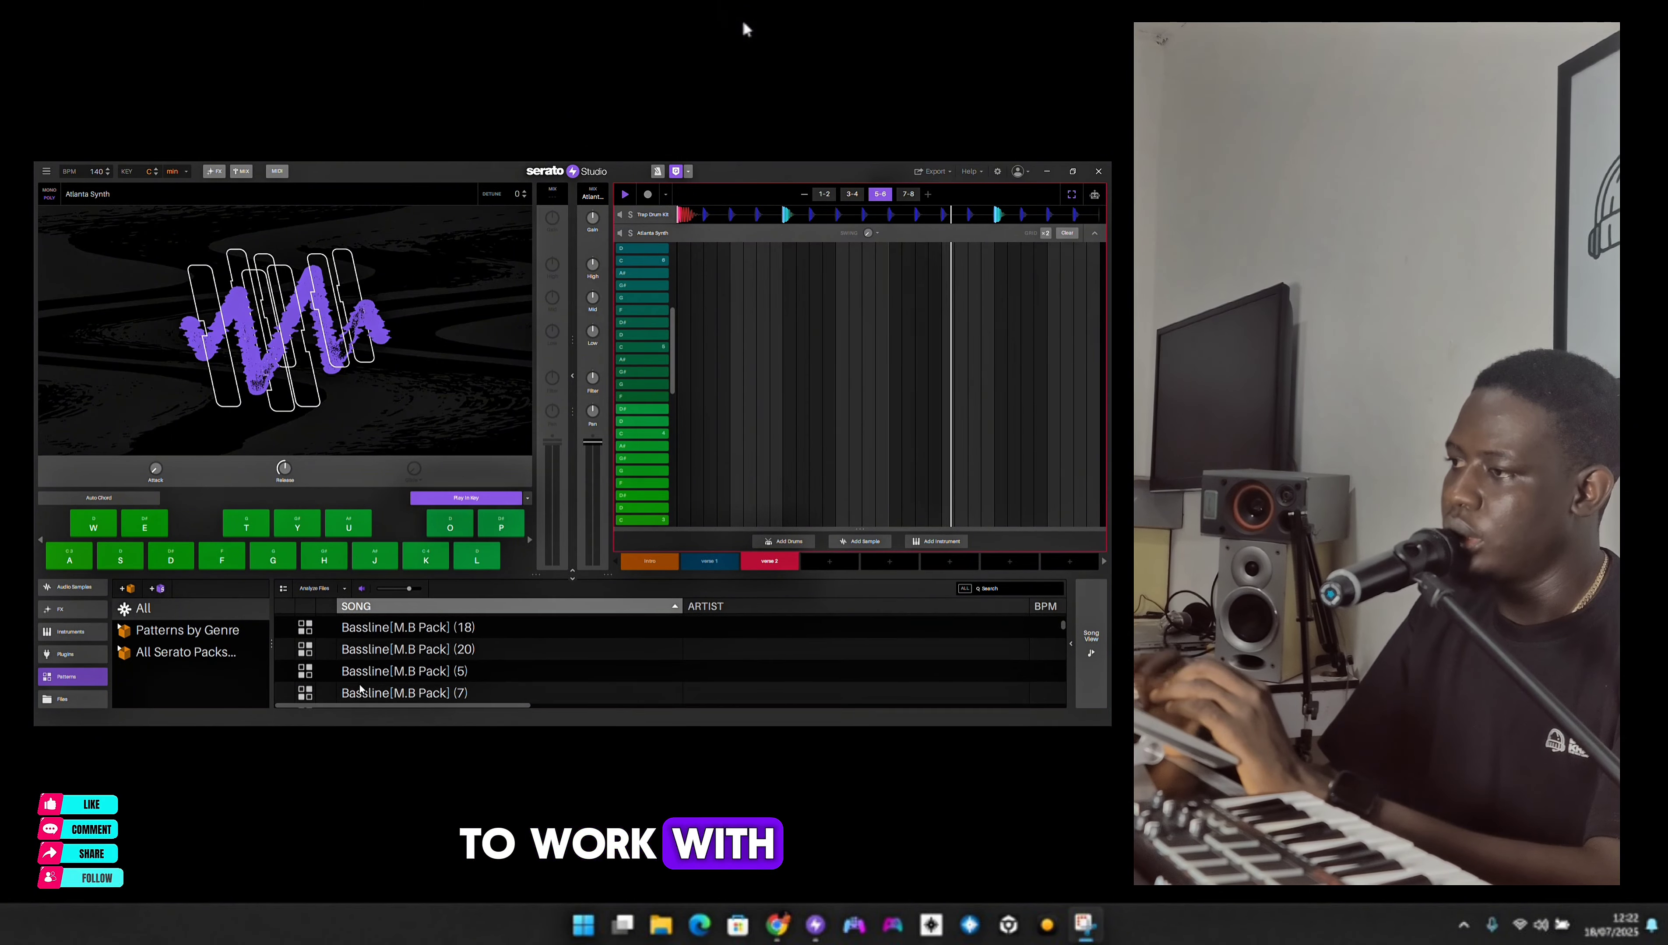
scroll(371, 679, down, 5)
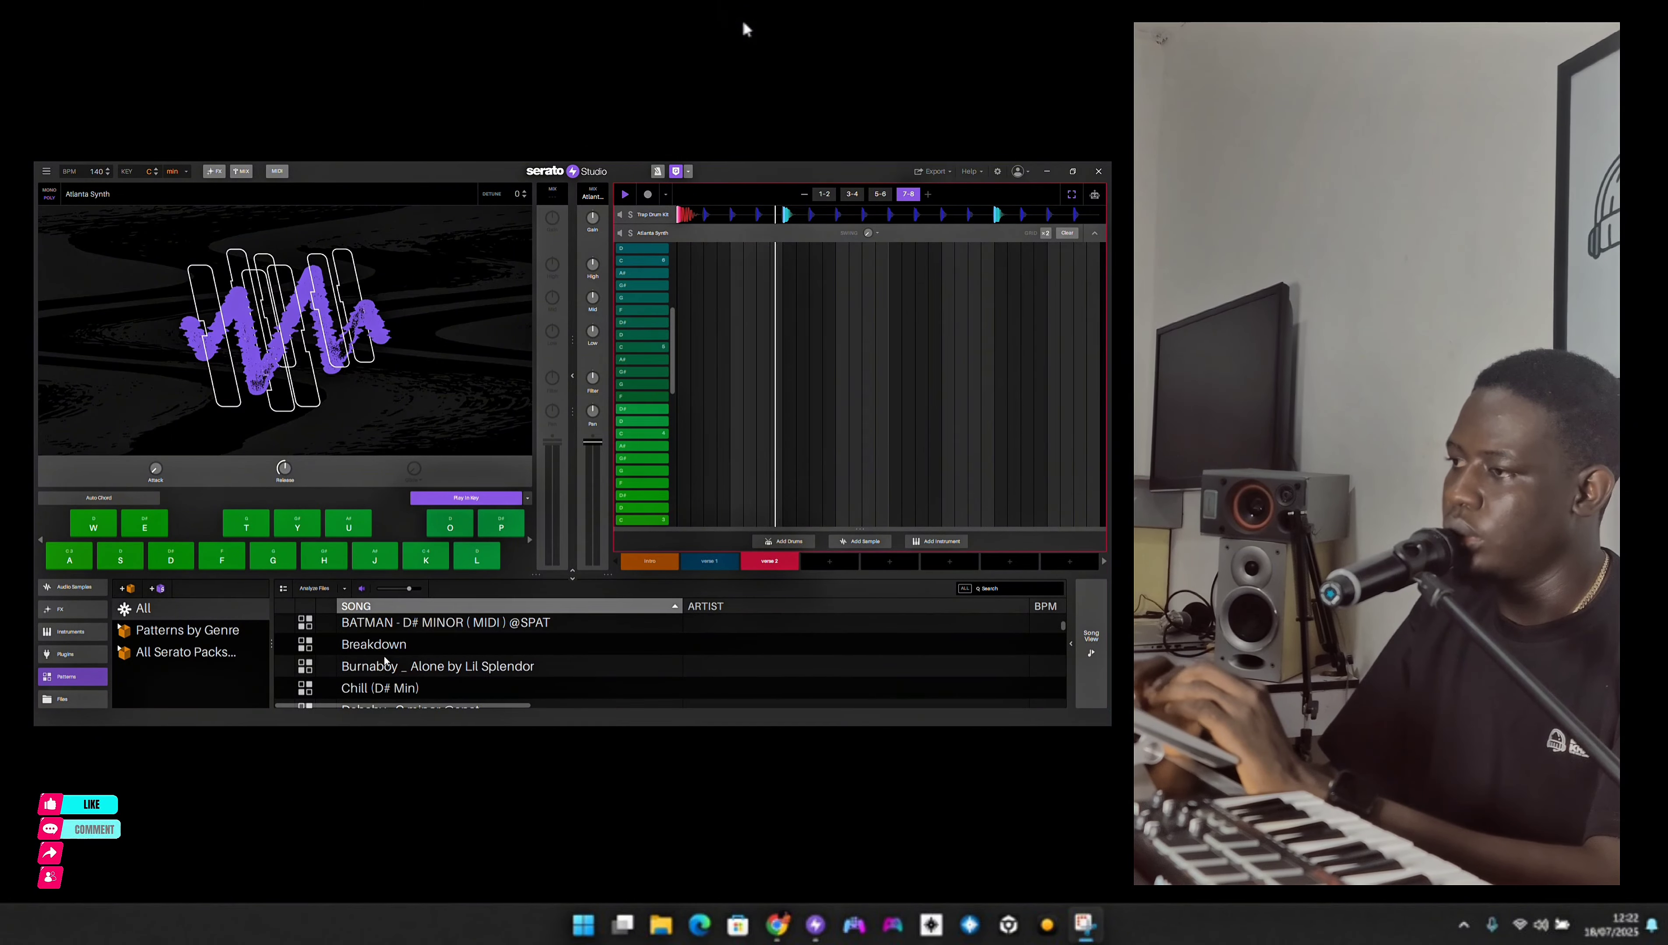
scroll(385, 655, down, 12)
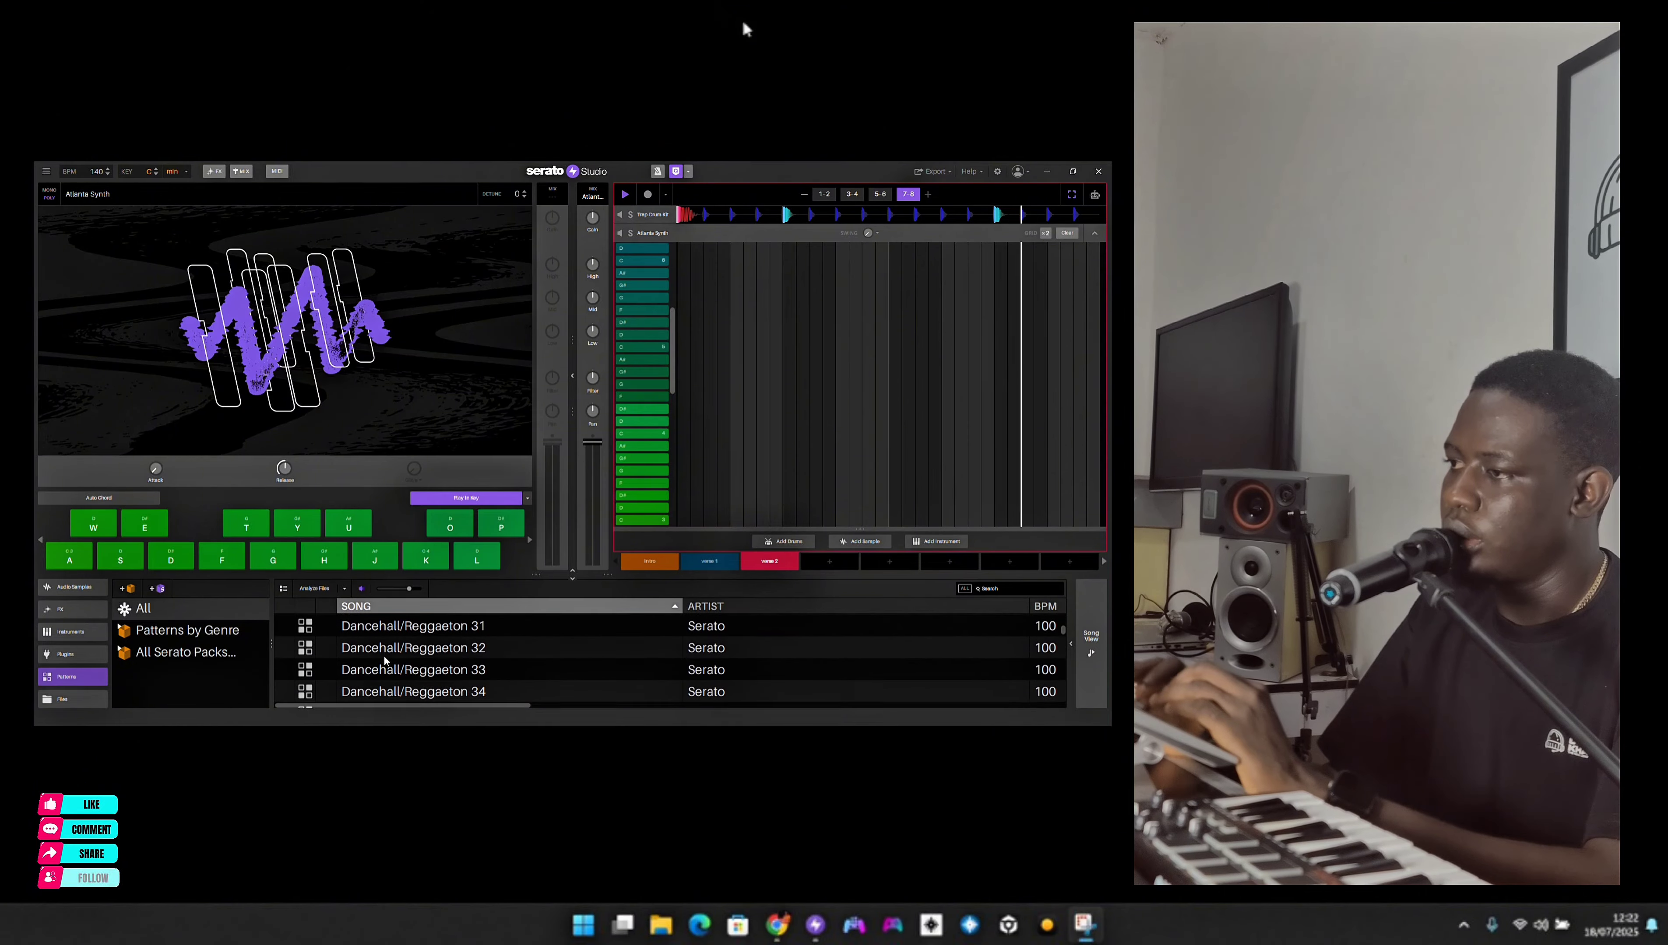
scroll(385, 657, down, 10)
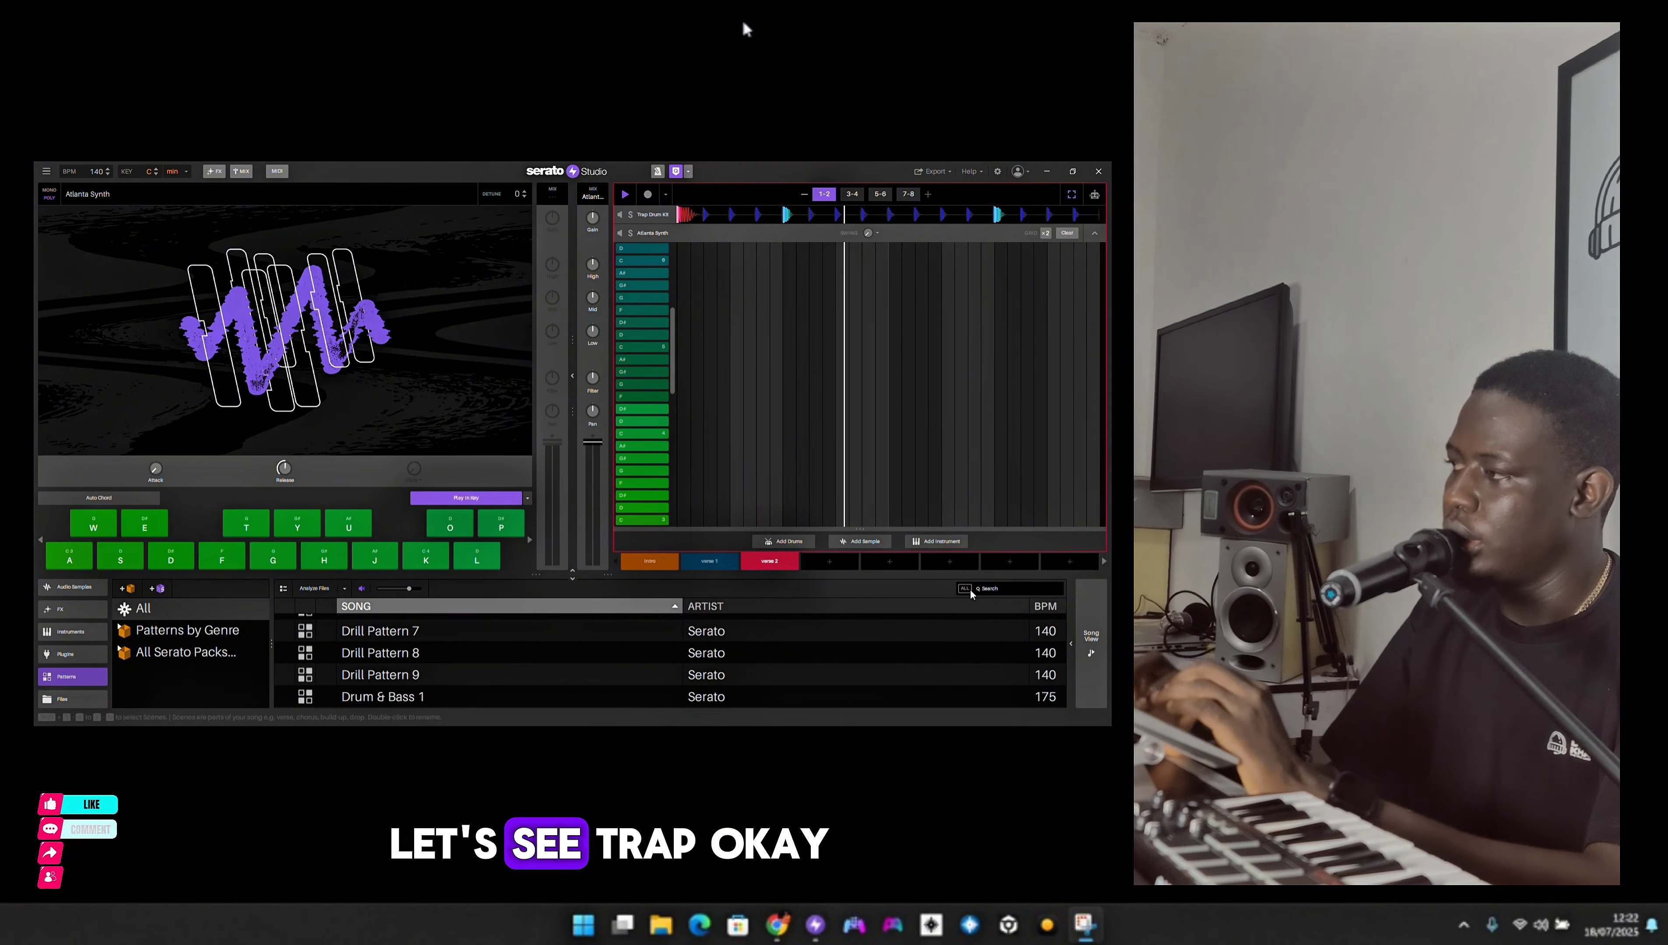
text(tra)
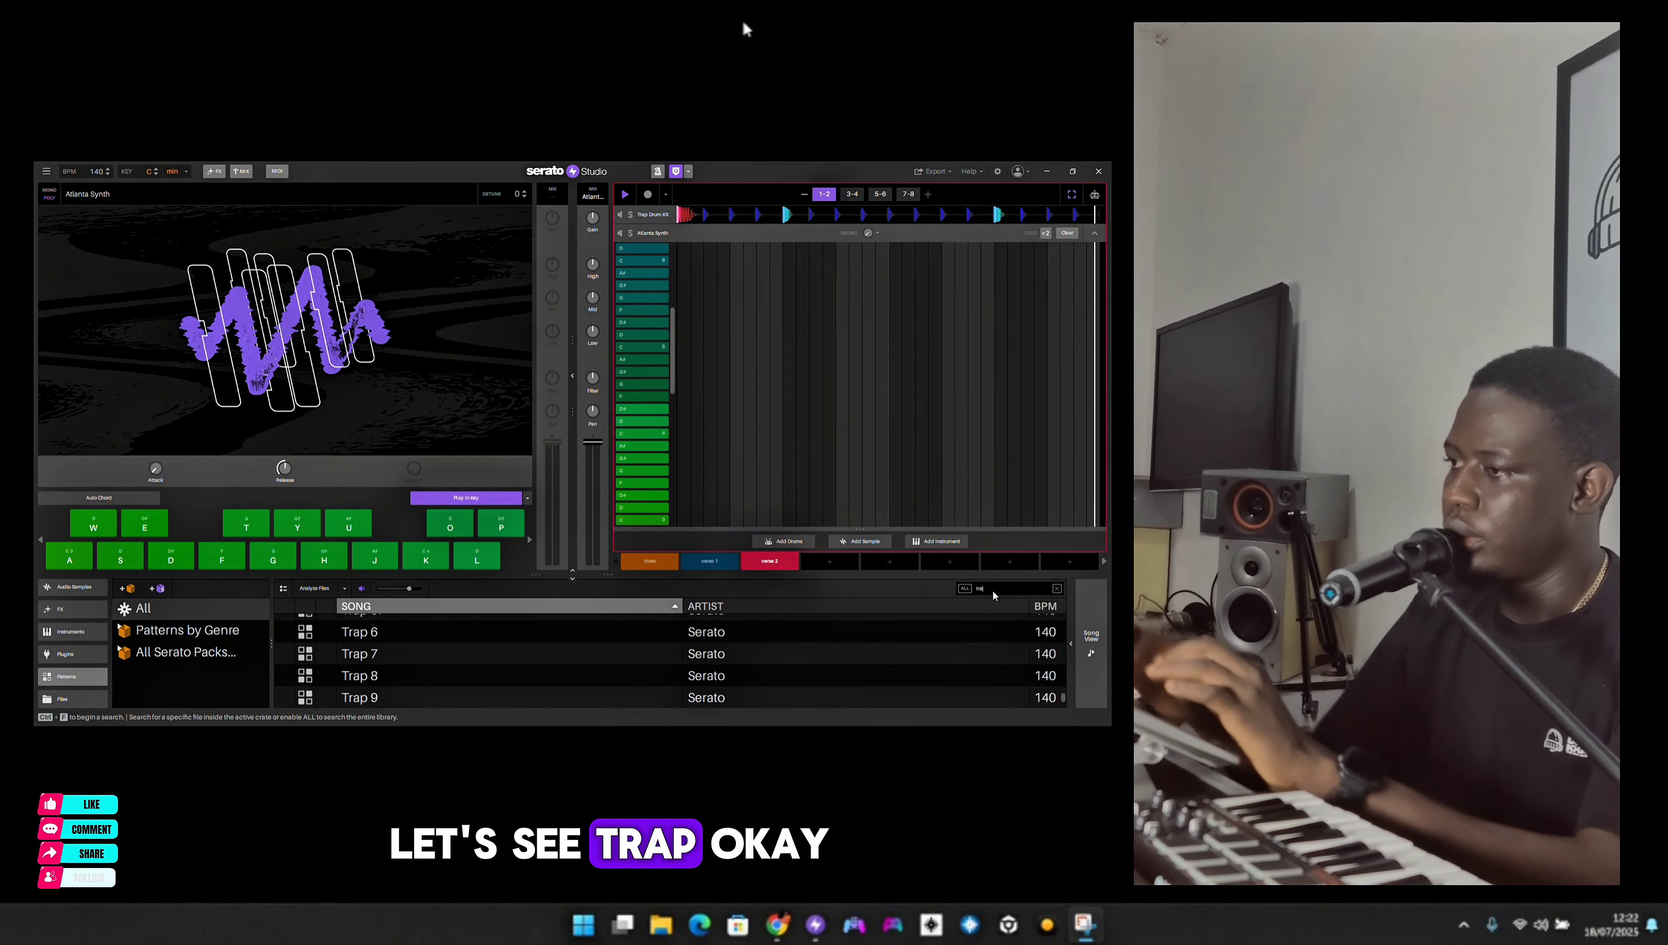
click(360, 675)
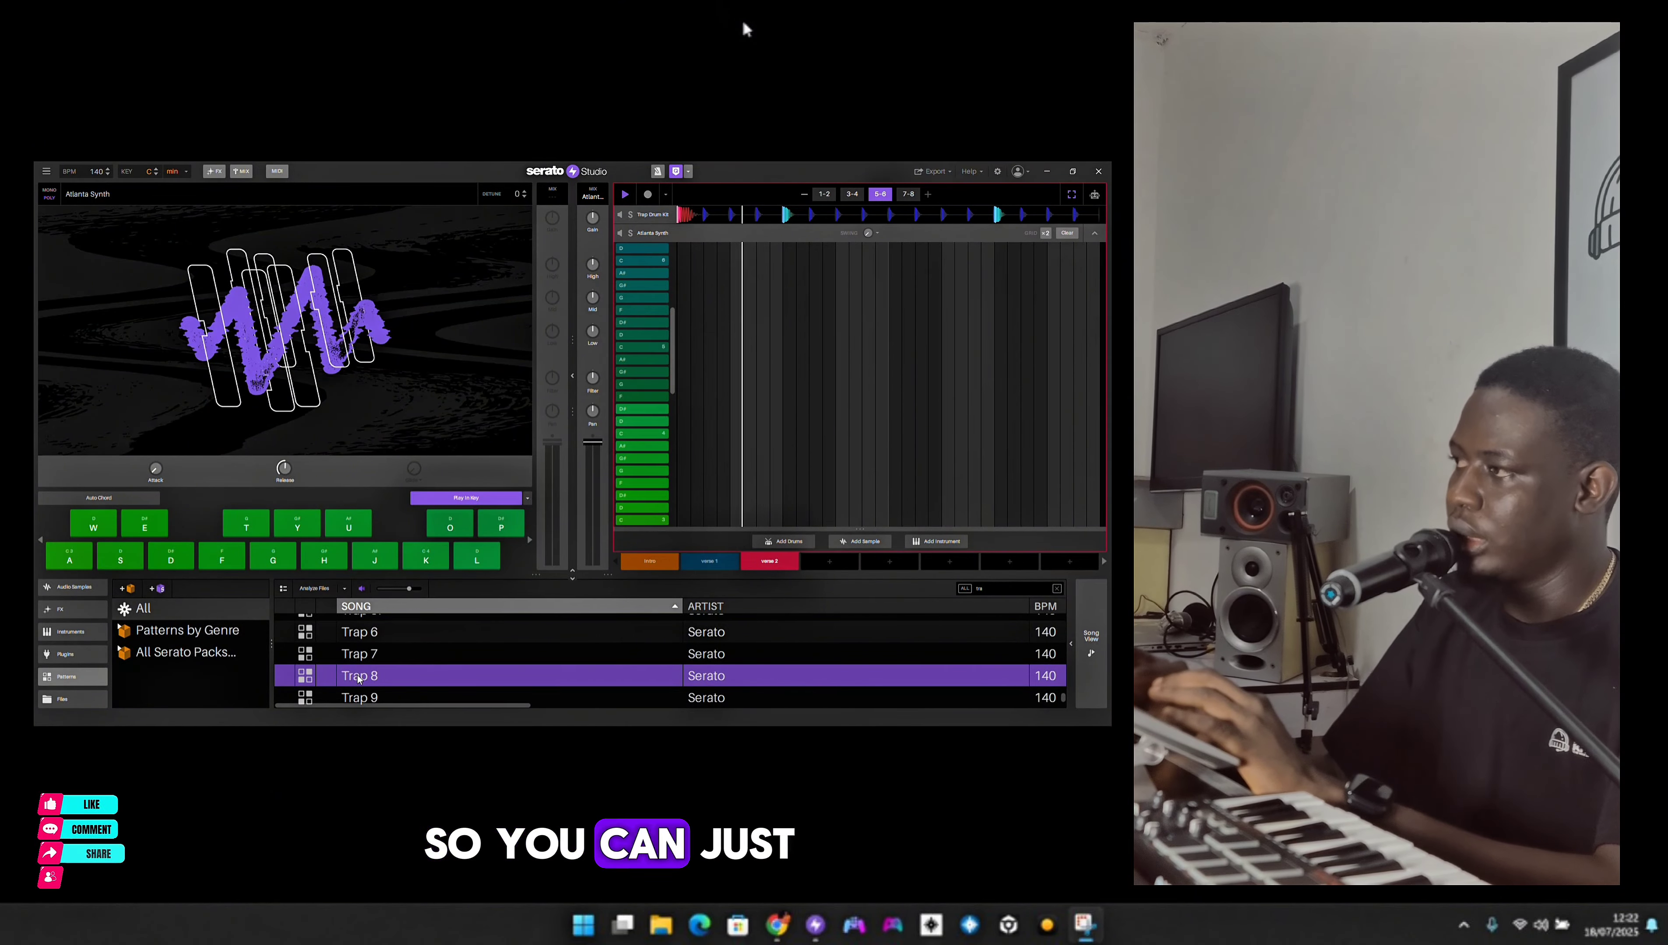
drag(355, 685, 713, 658)
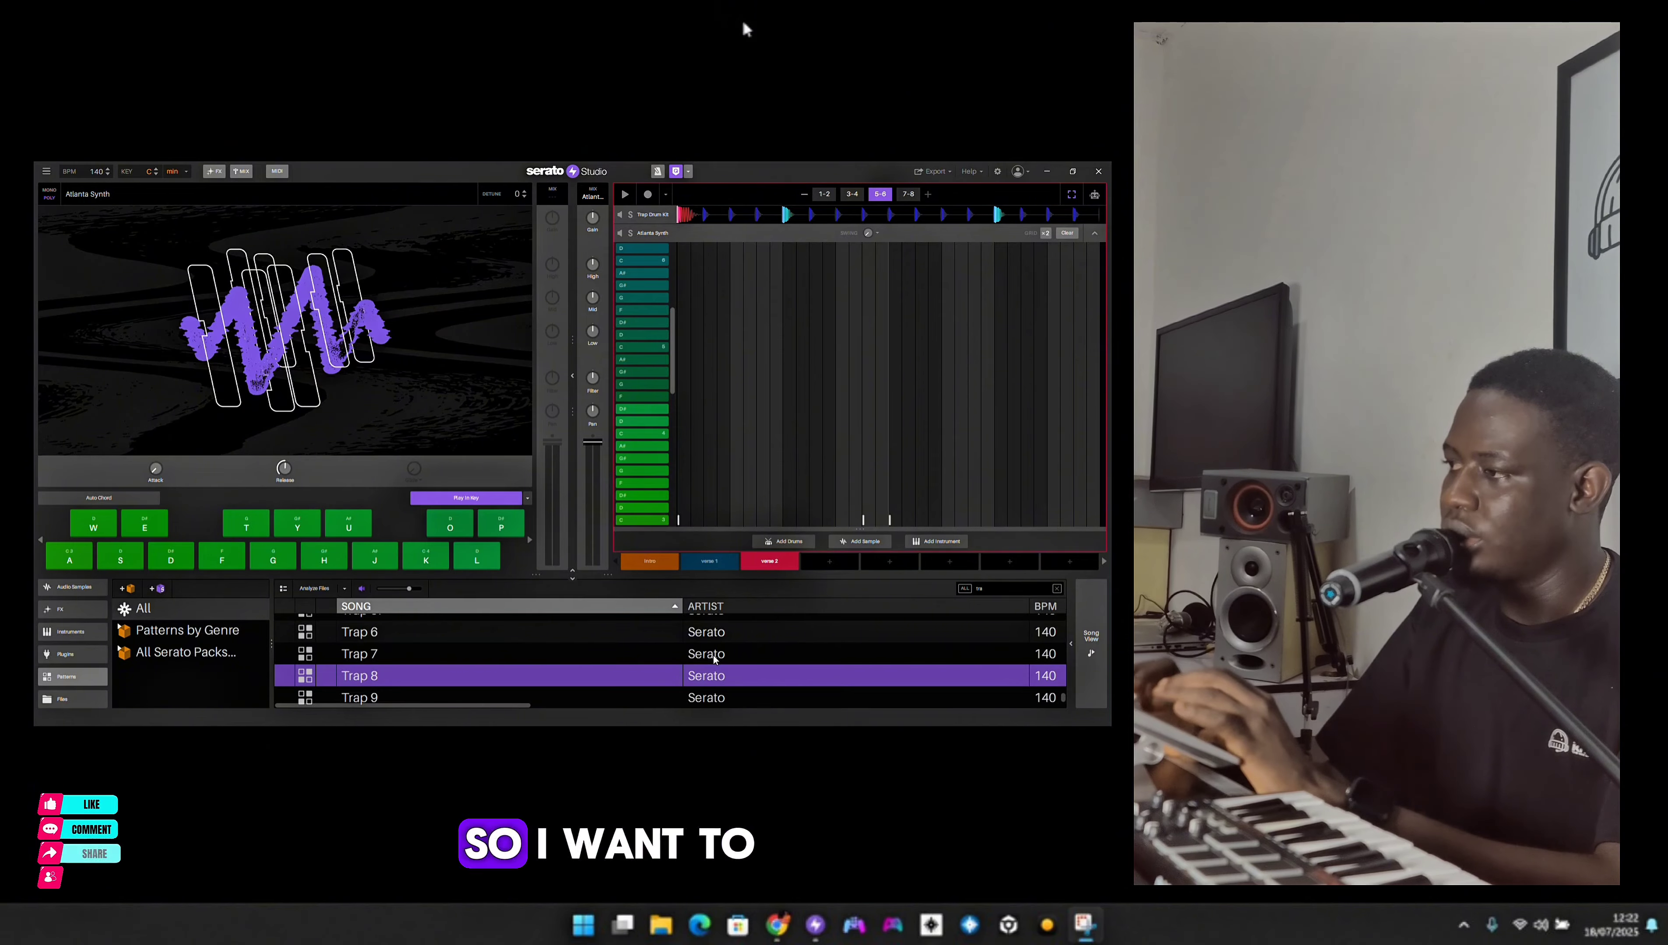
- Browse the Patterns by Genre and All Serato Packs crates, the third-party plugins and the Piano & Keys instruments
scroll(464, 692, up, 10)
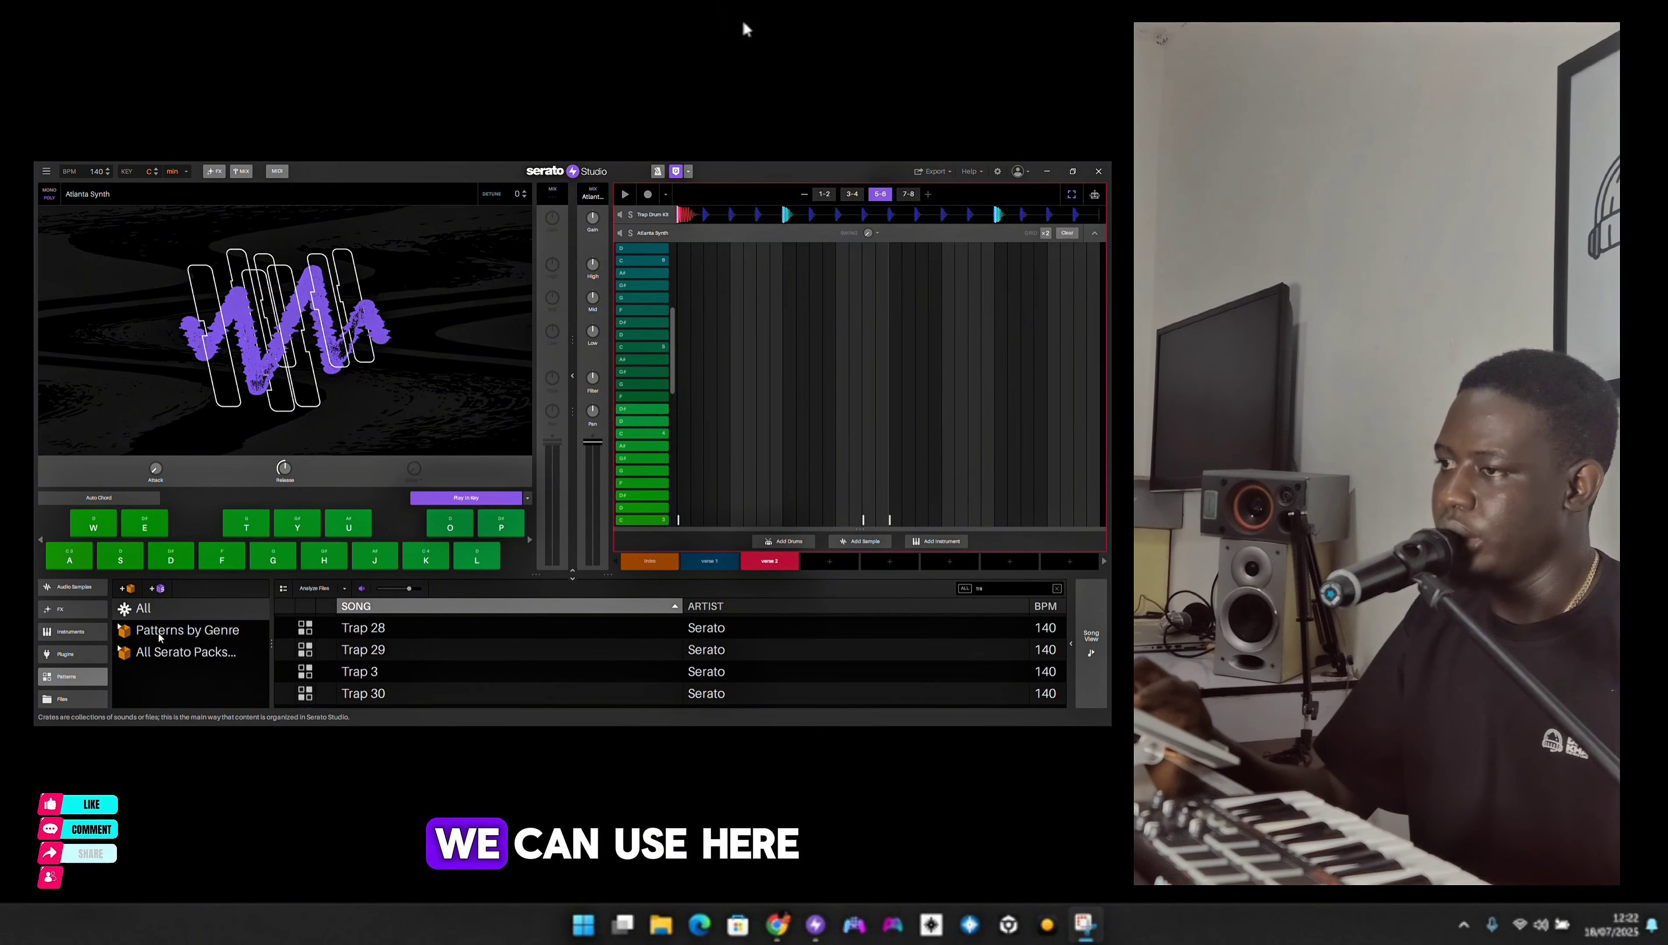
click(122, 630)
click(123, 630)
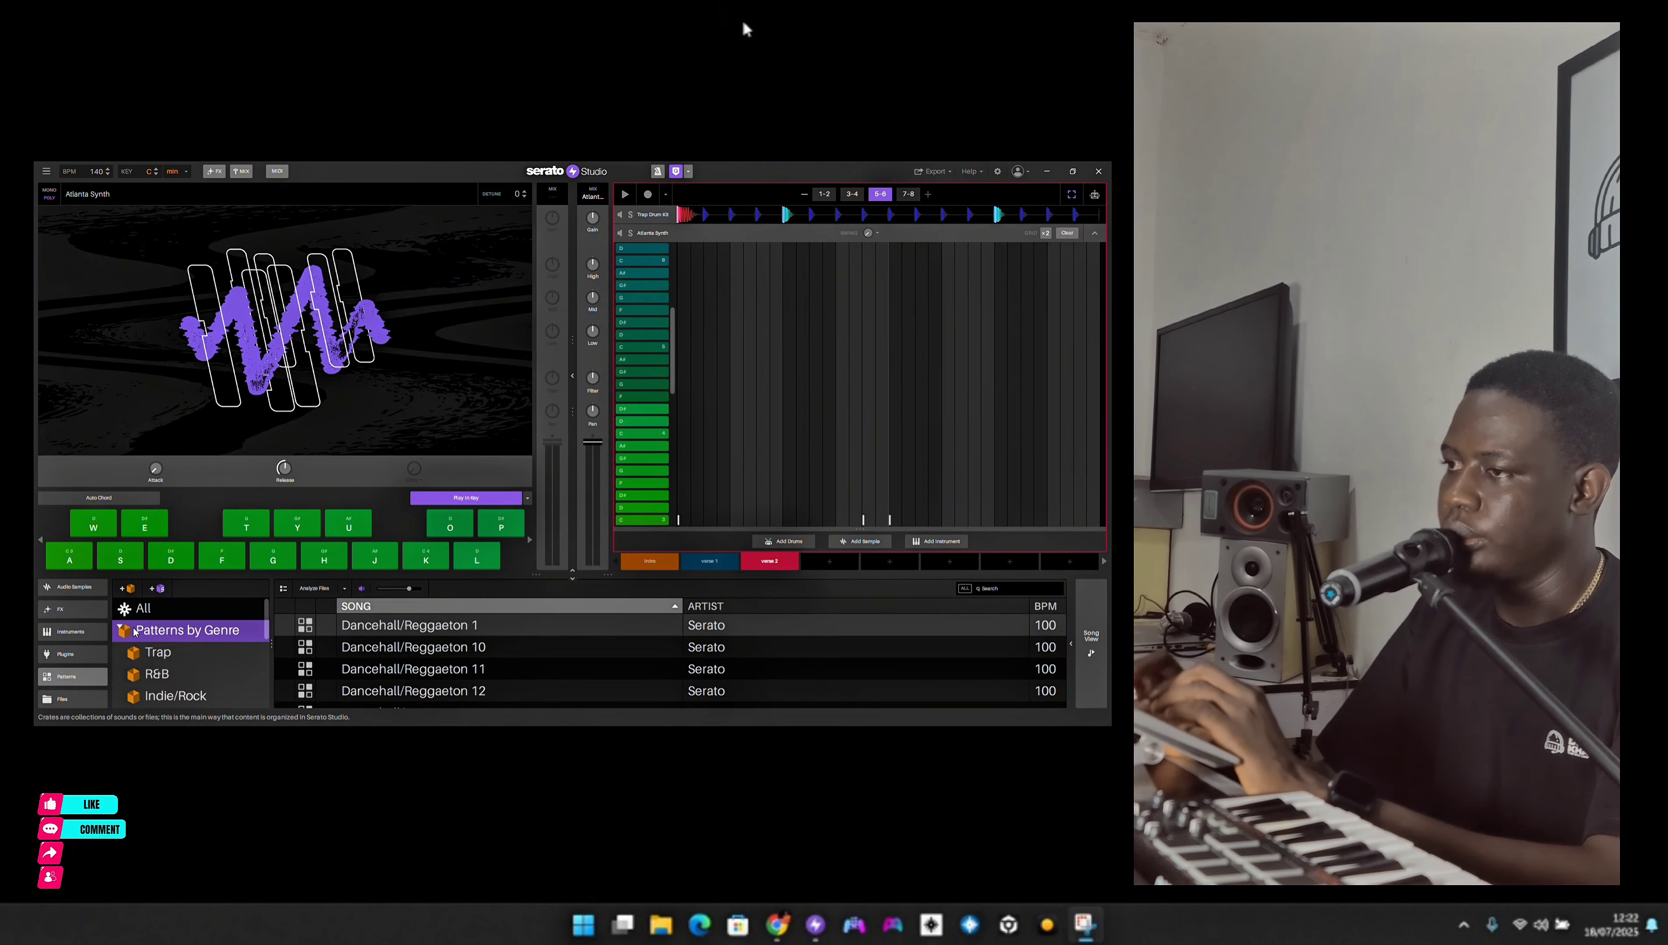
click(123, 630)
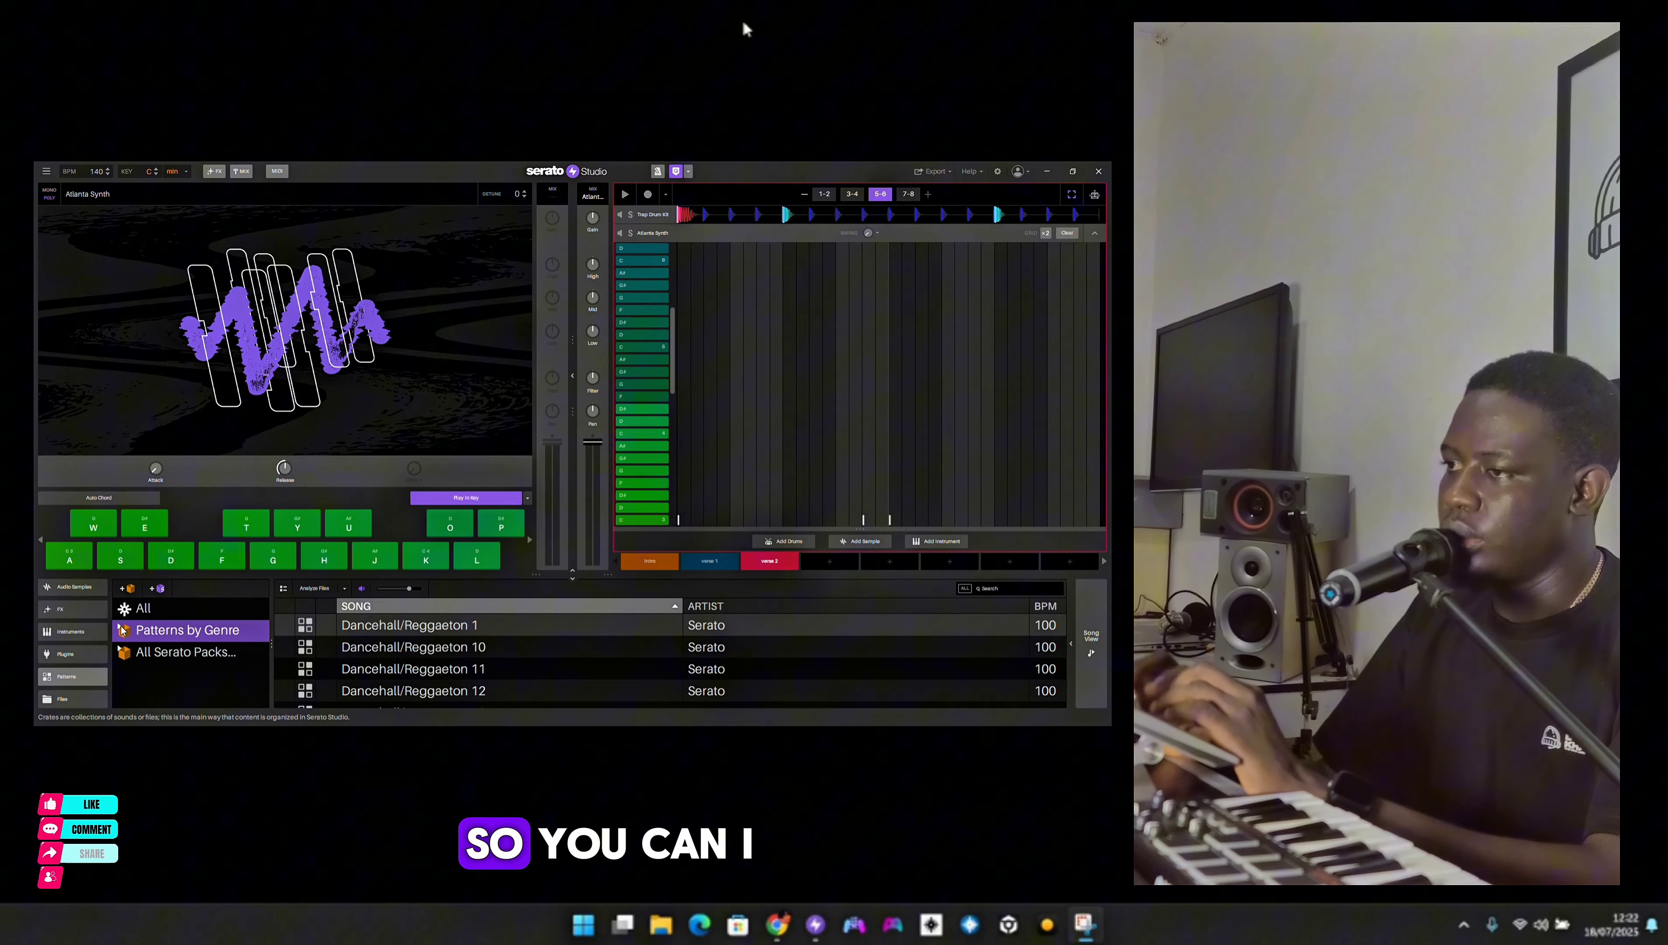
click(125, 654)
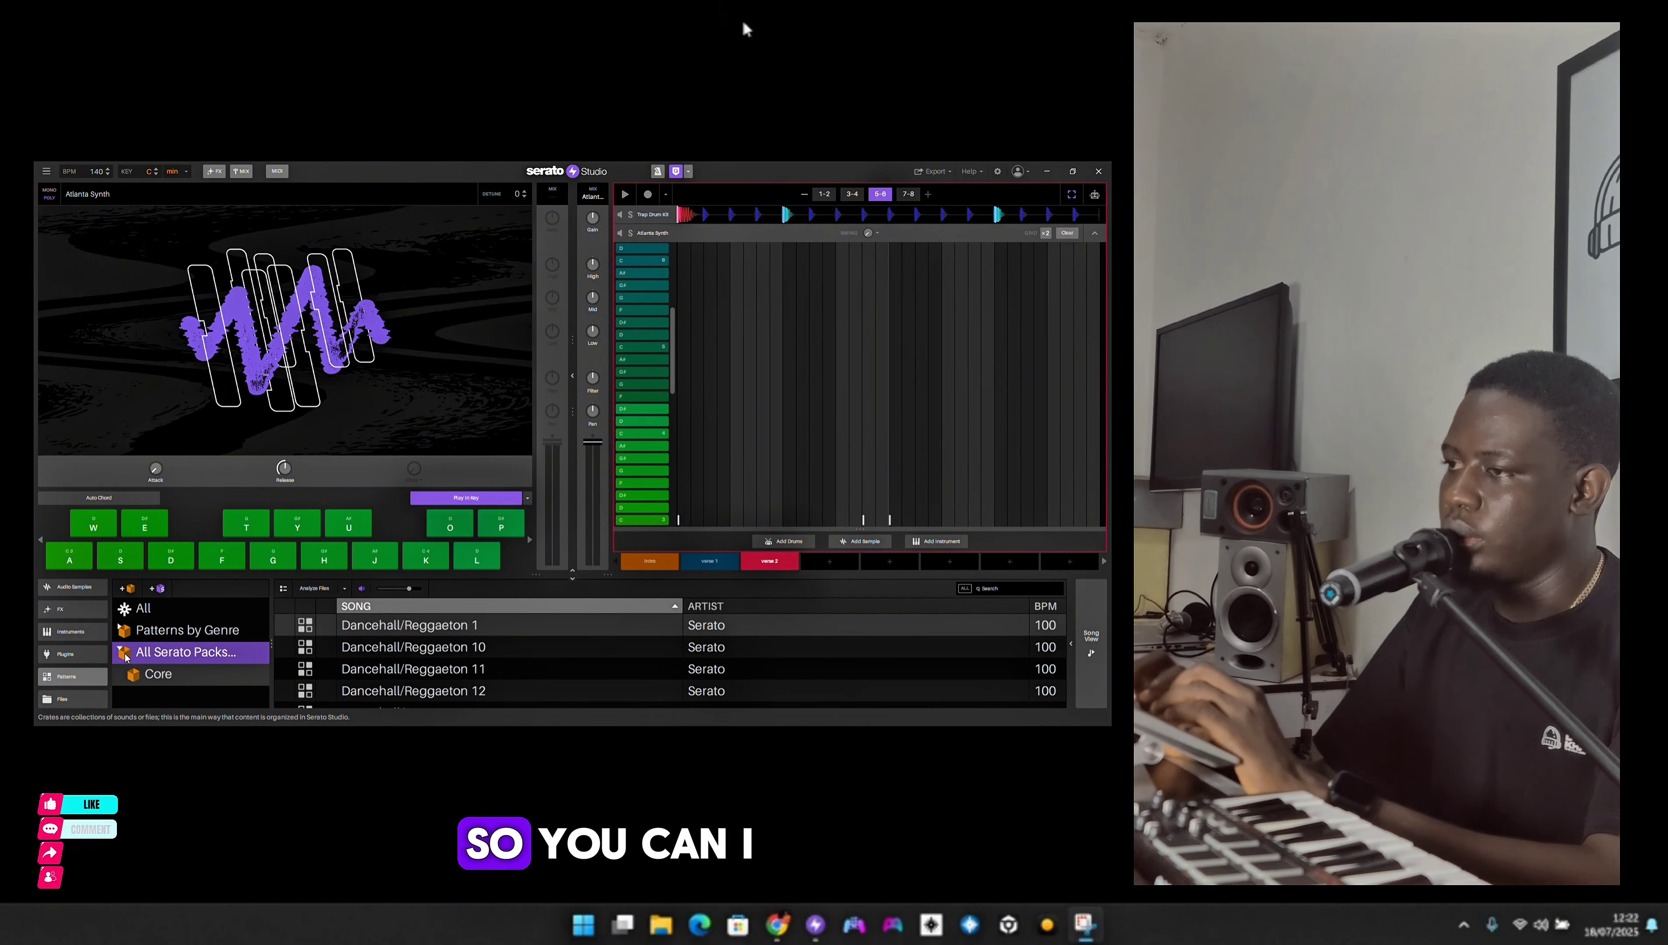
click(73, 655)
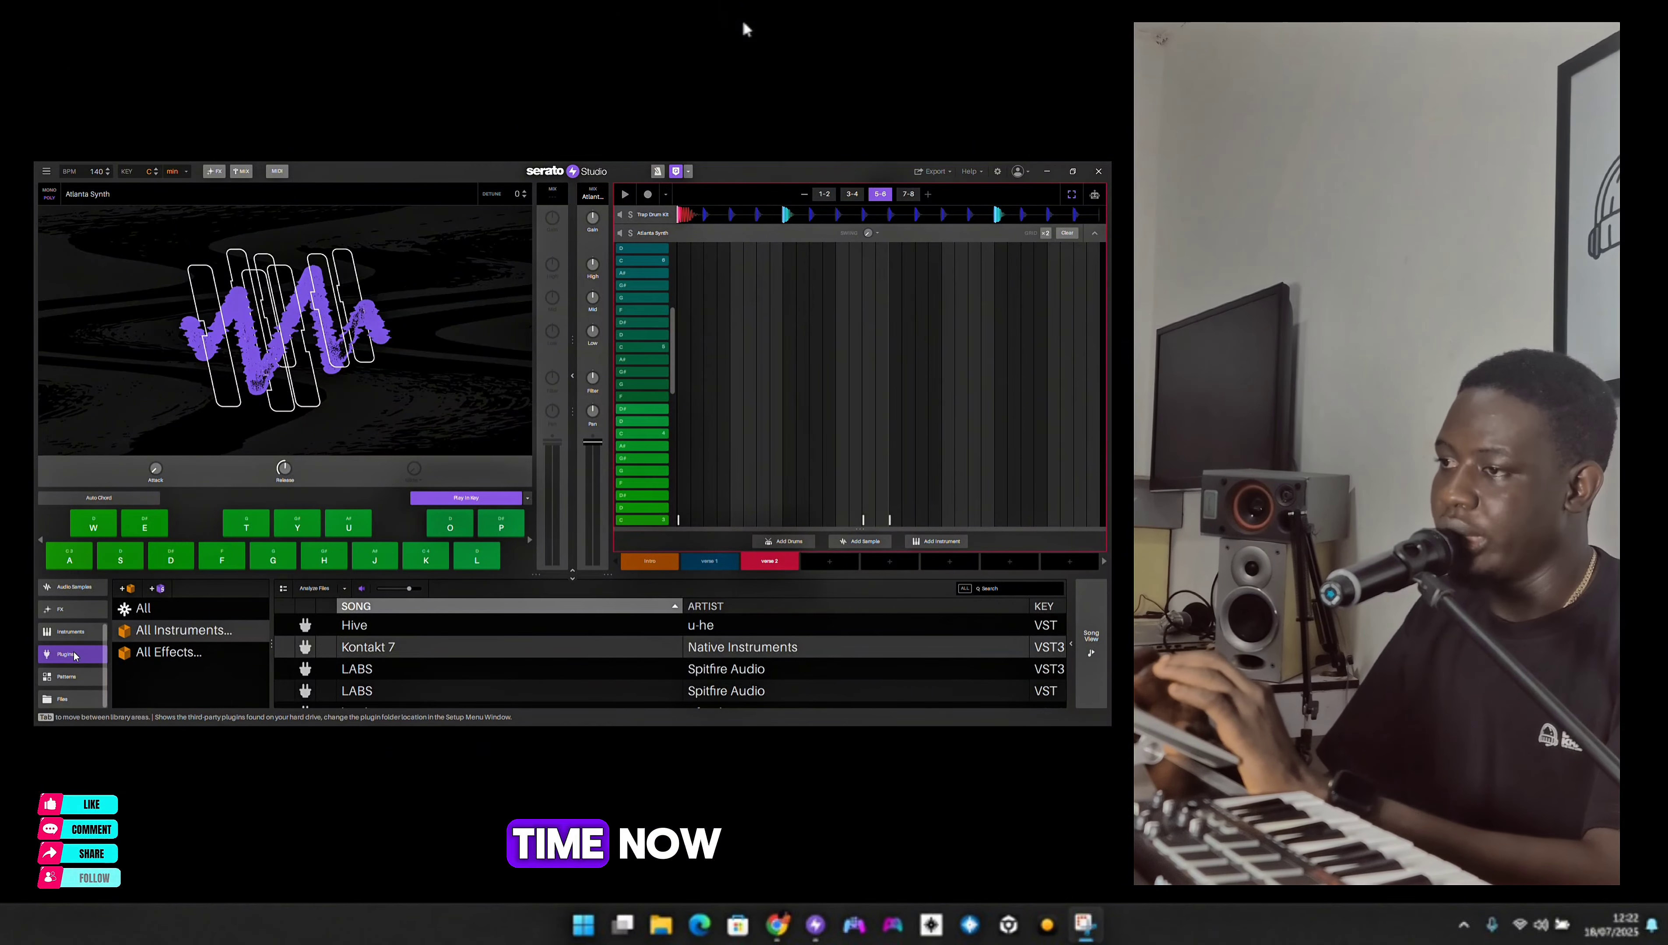
click(71, 637)
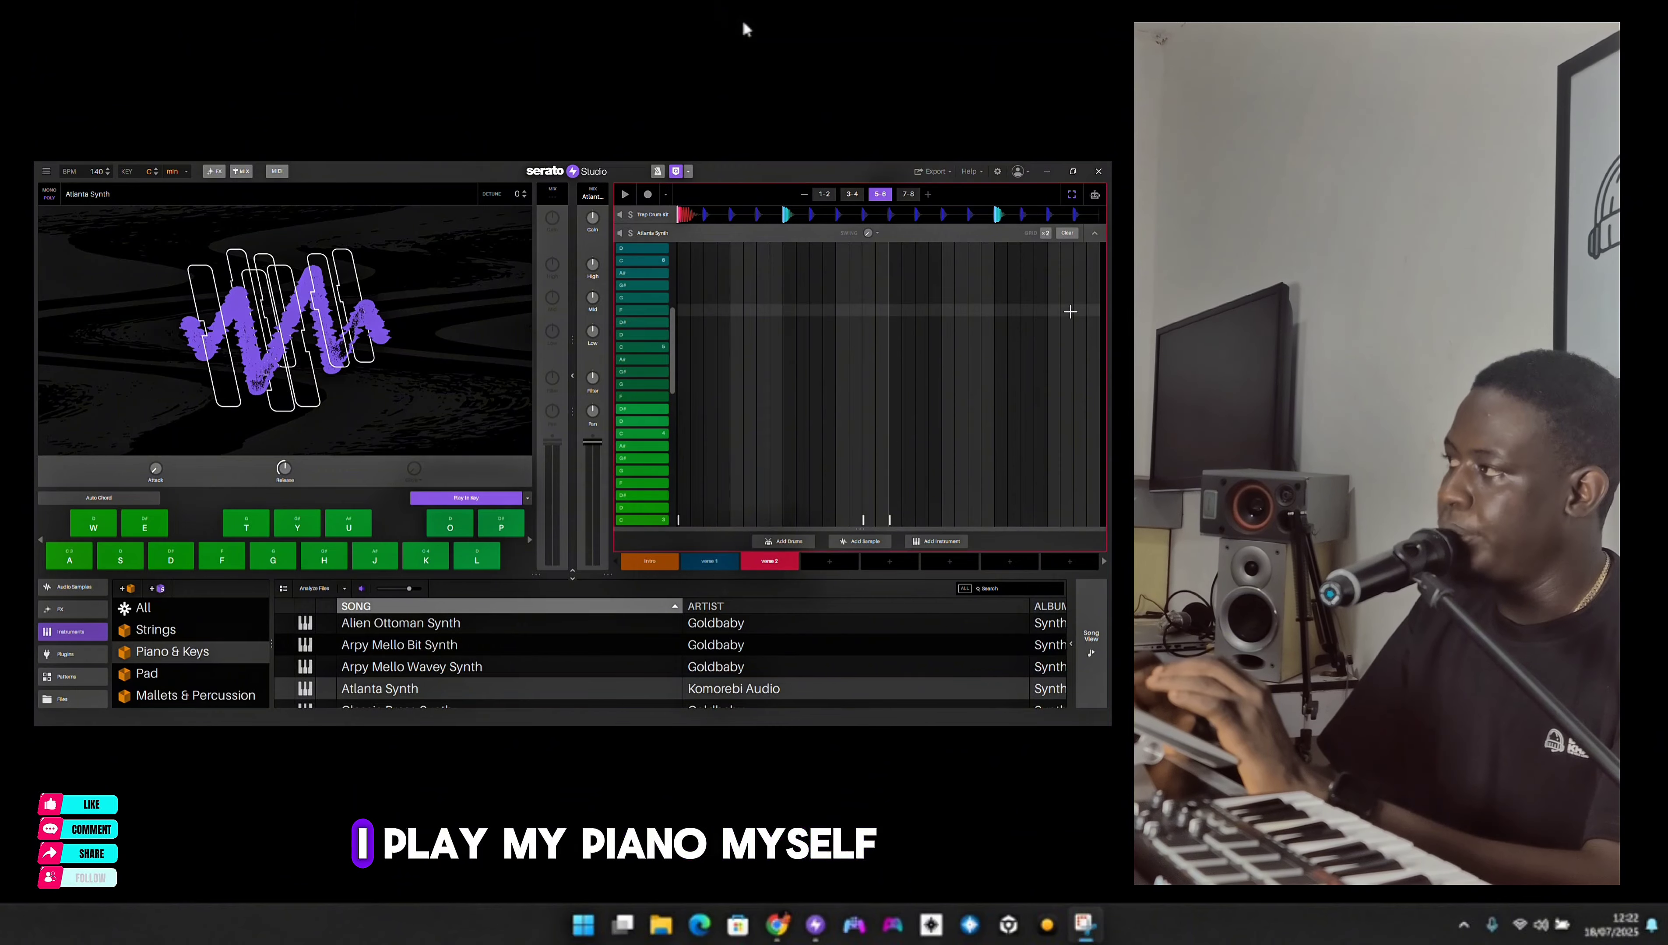
- Clear the notes from the Atlanta Synth deck and try out the synth by playing a few notes
click(1075, 236)
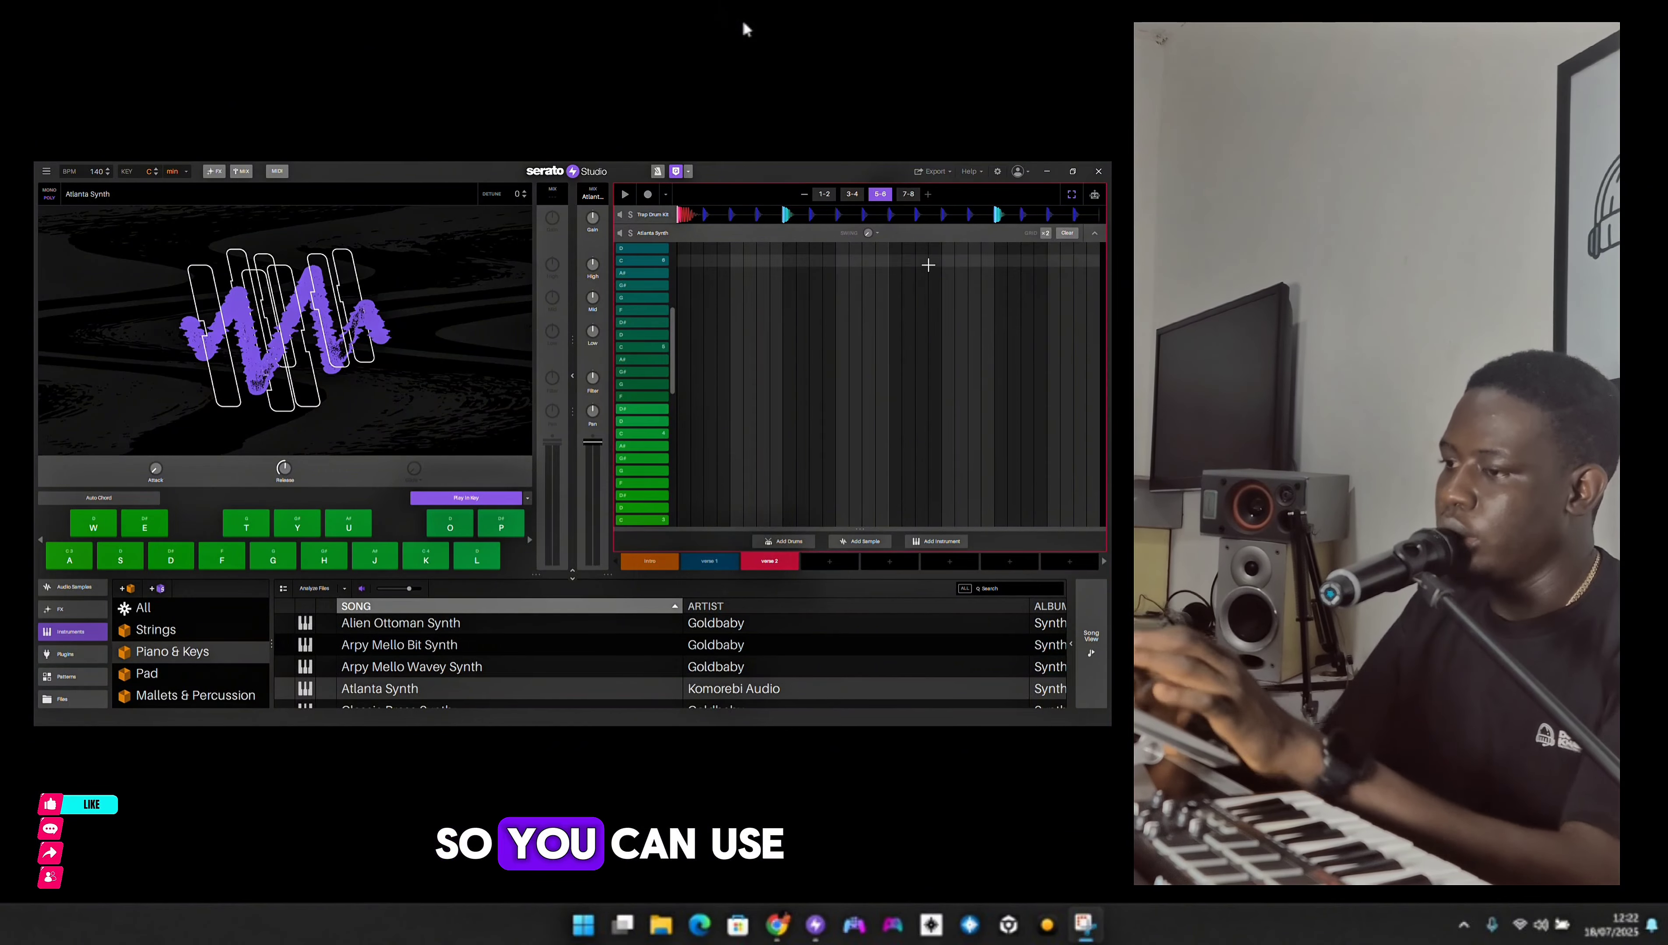
key(d)
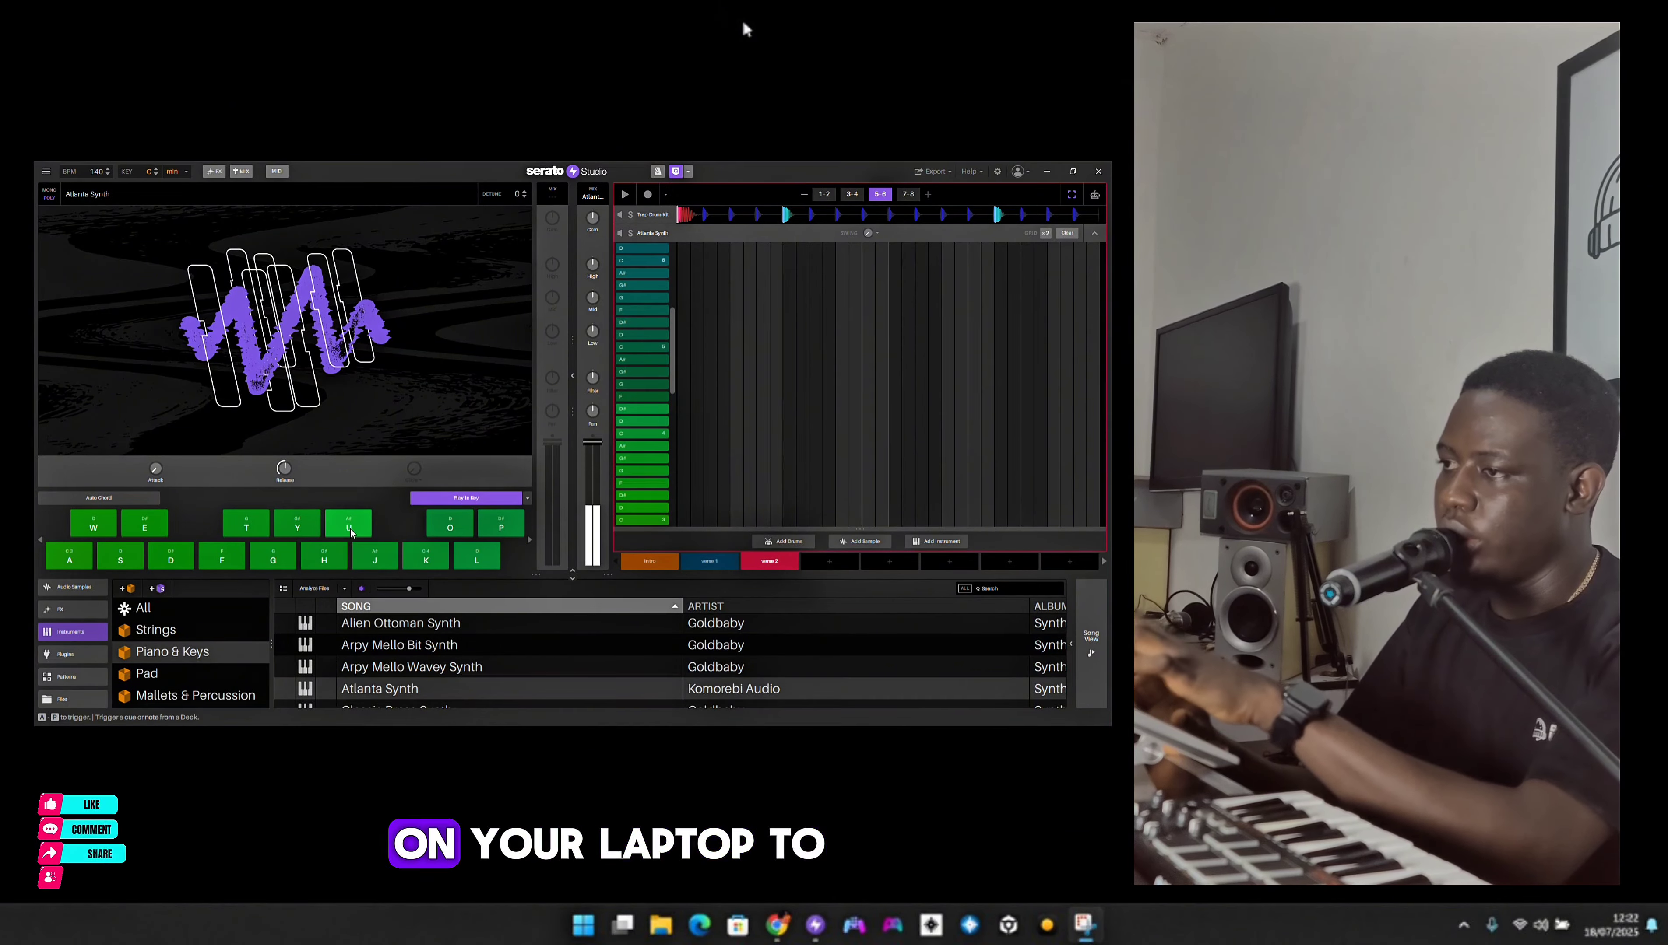
key(h)
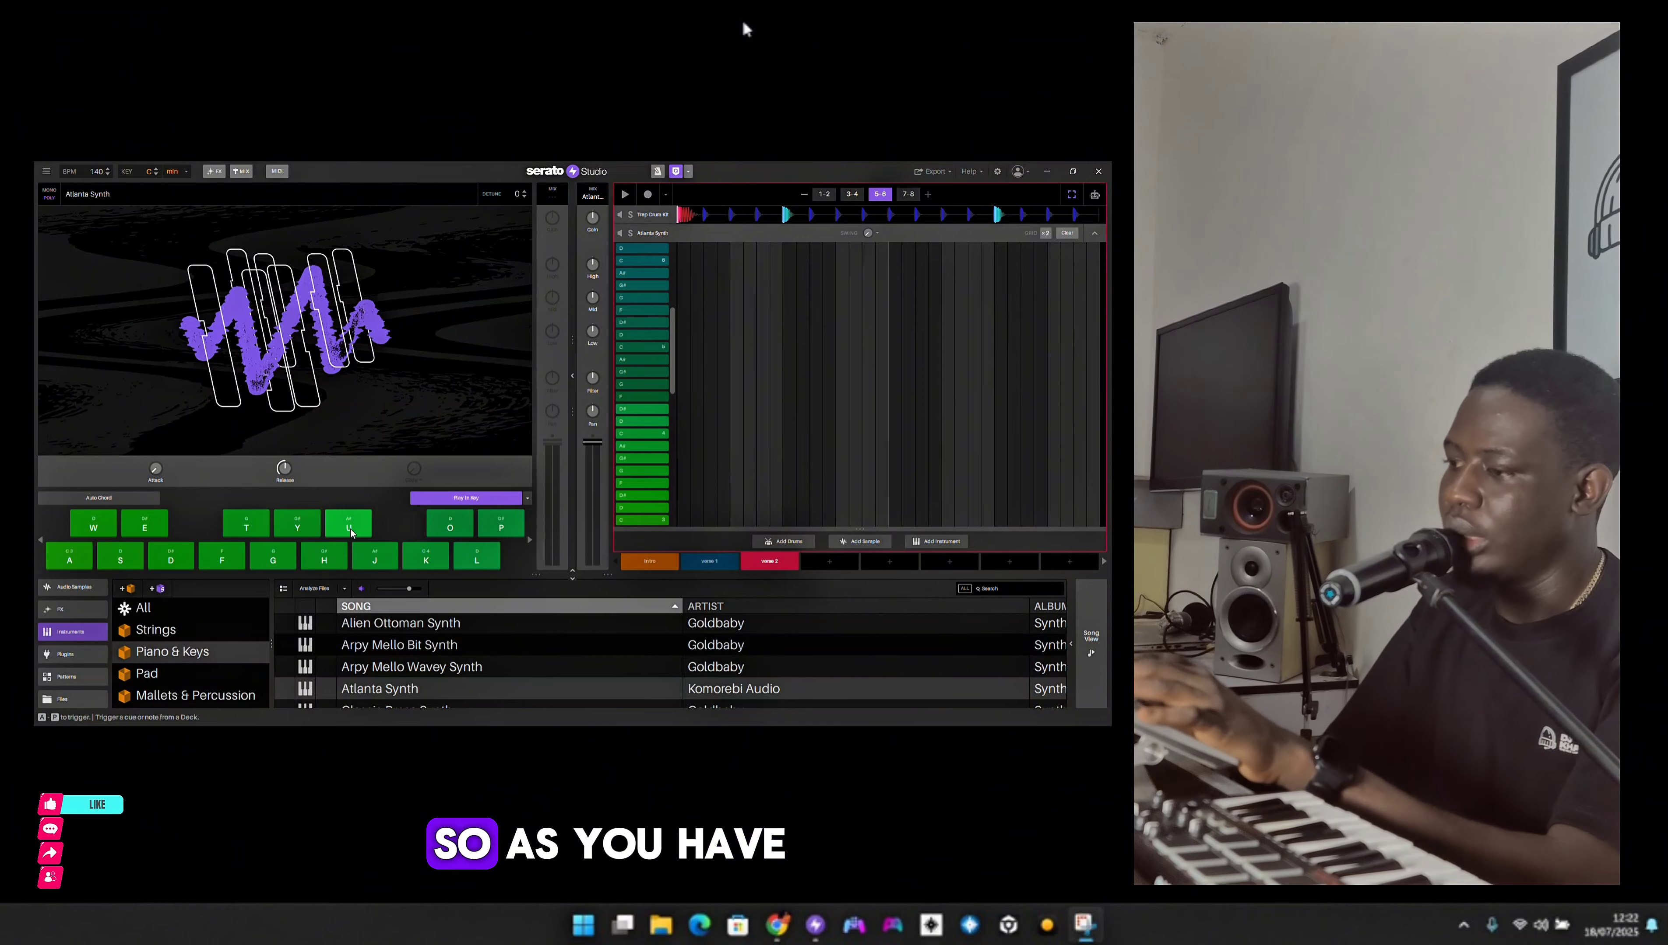
- Look at the FX panel and the mixer view, hiding each one again to return to the Atlanta Synth deck
key(space)
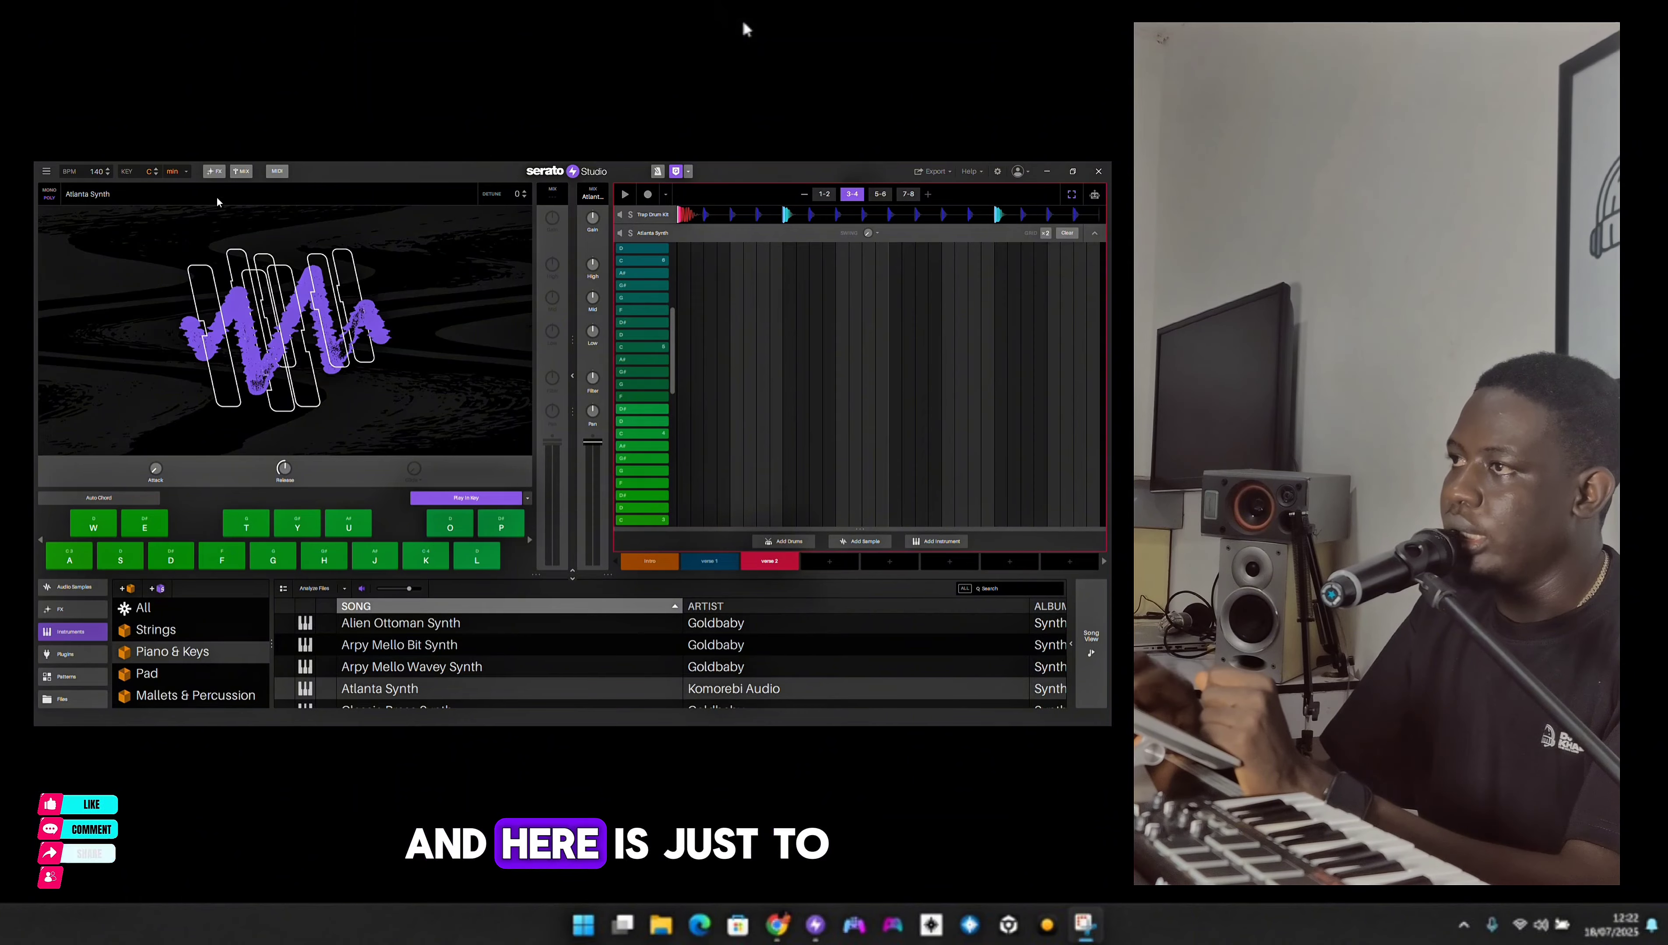
click(212, 172)
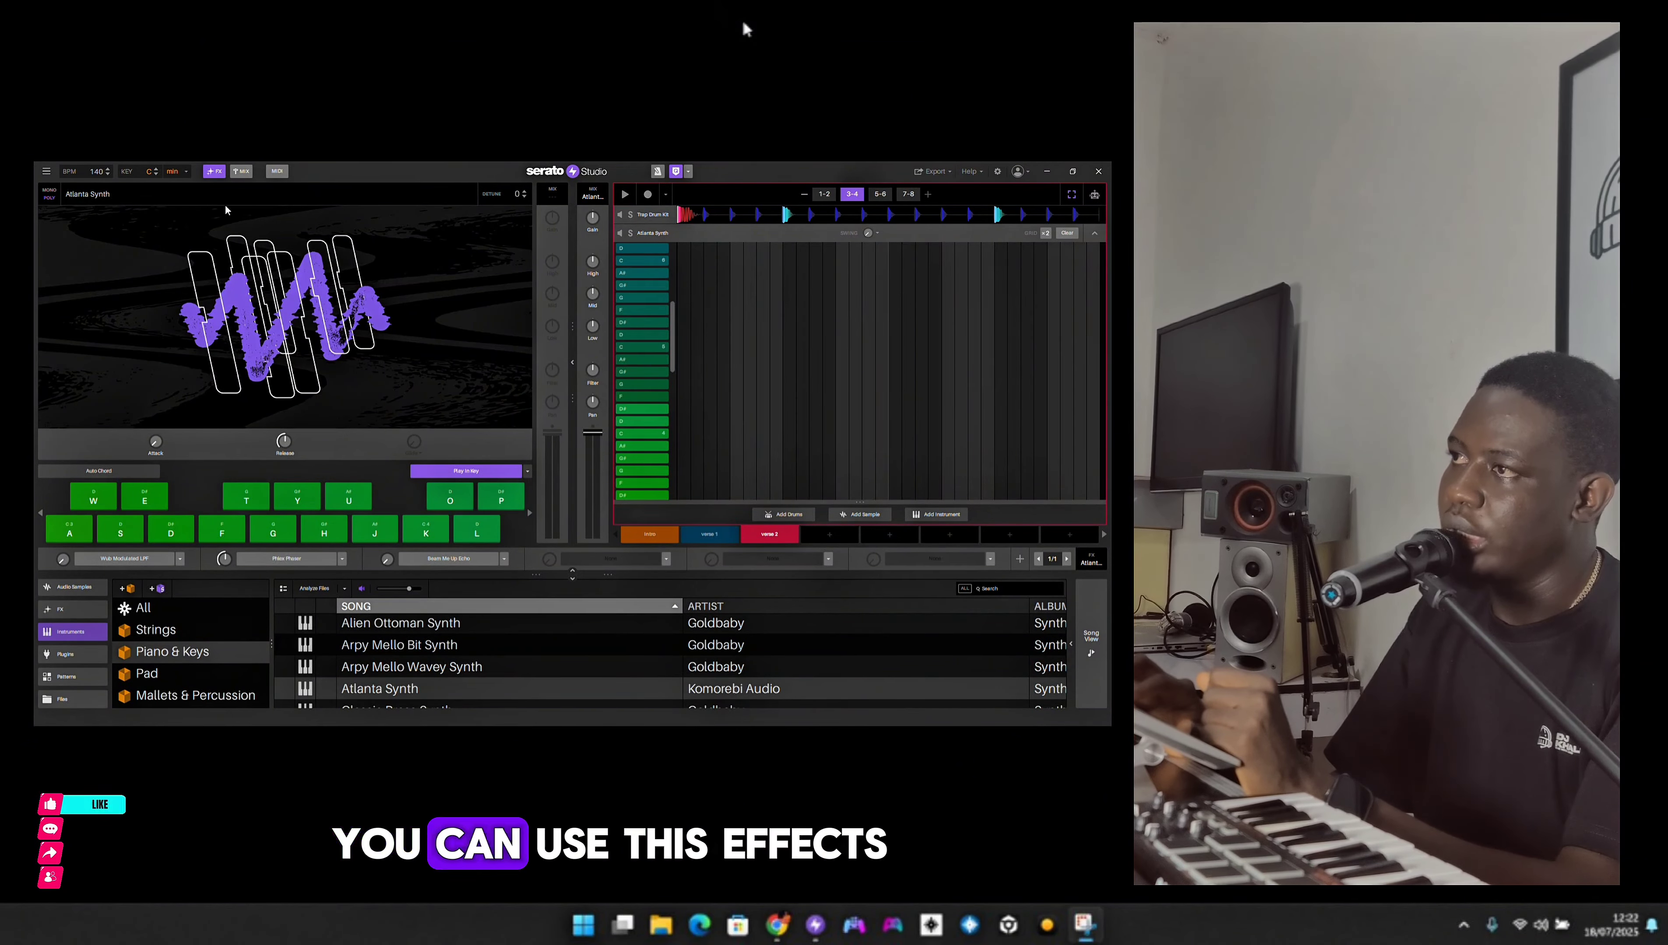
click(213, 172)
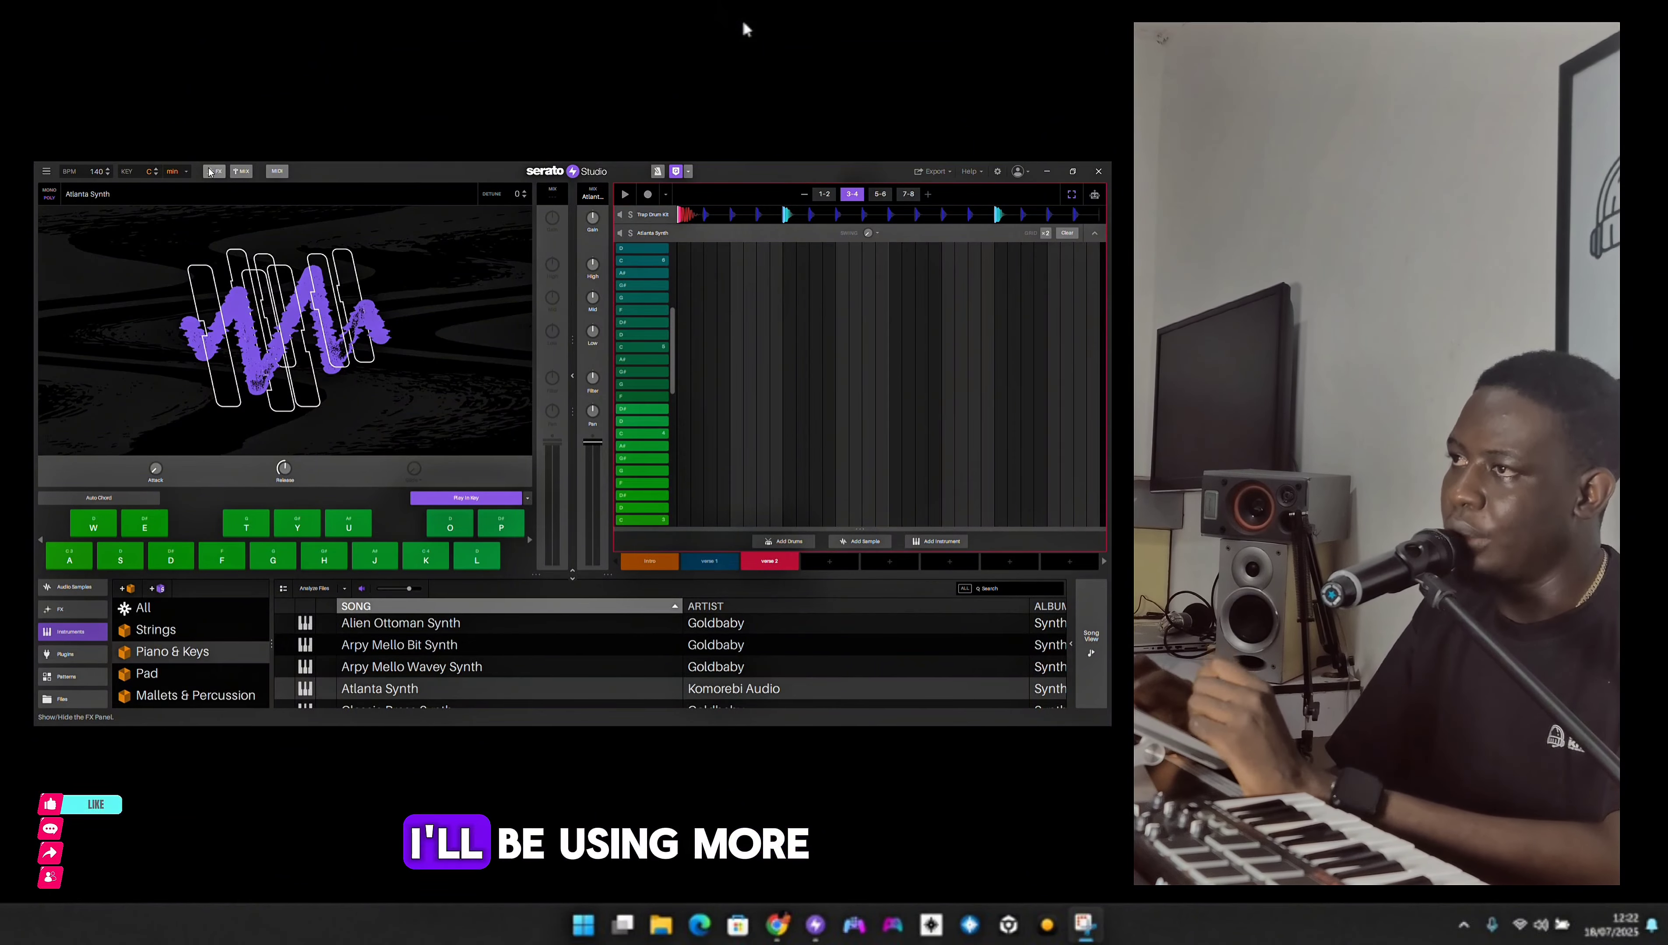
click(246, 176)
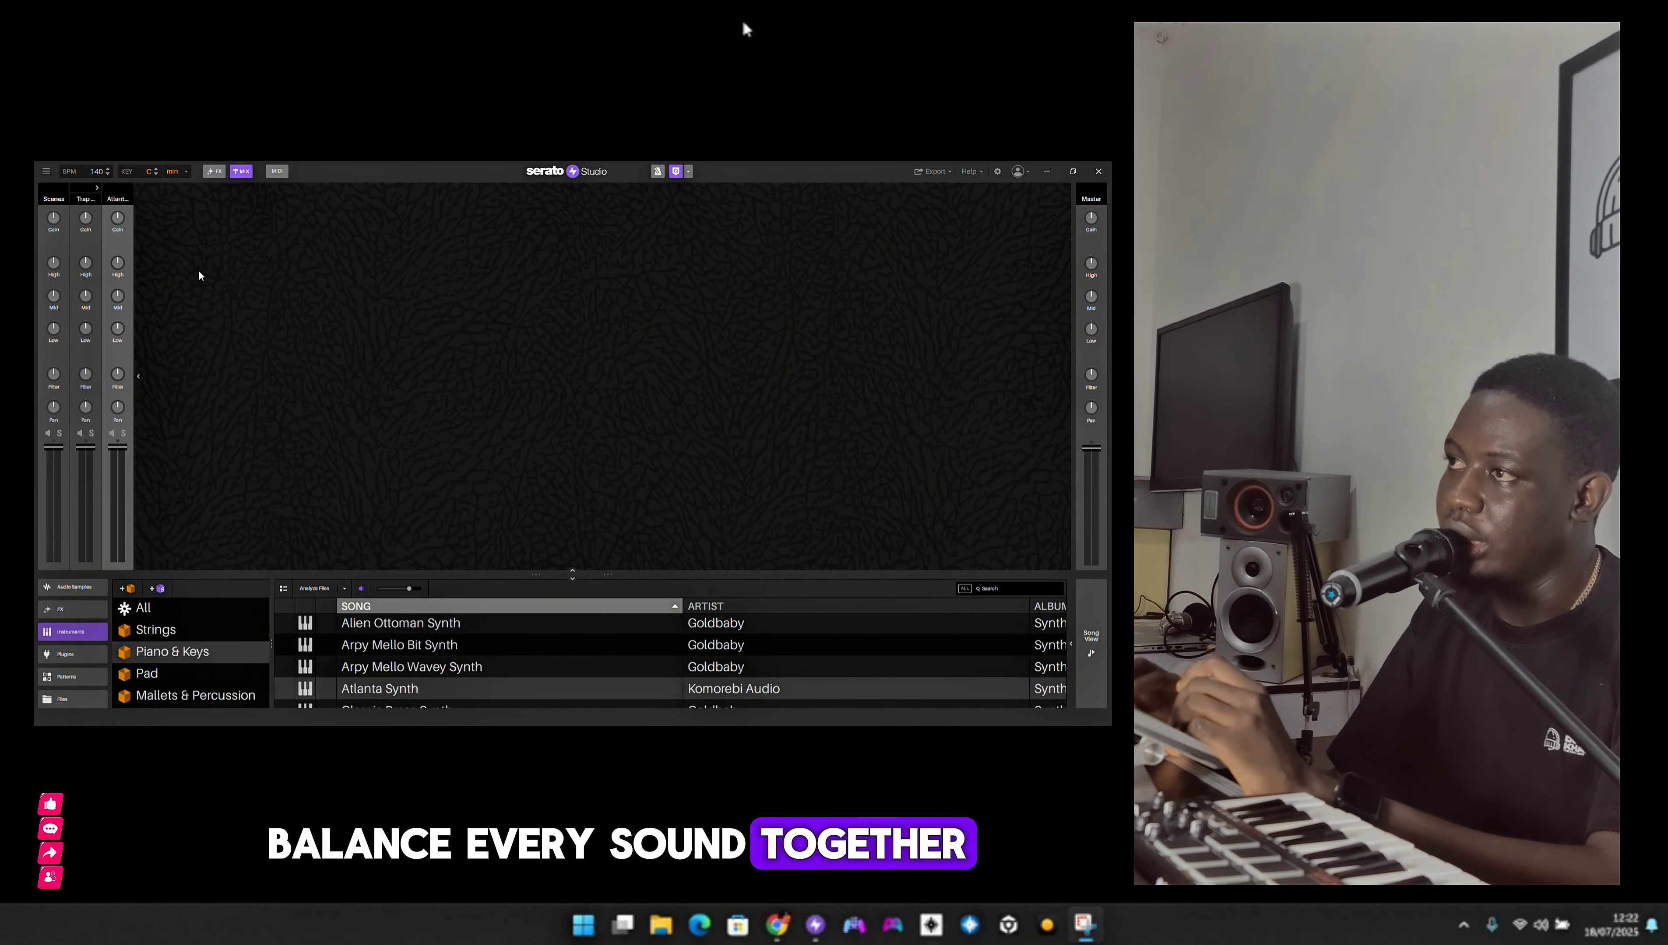
click(237, 172)
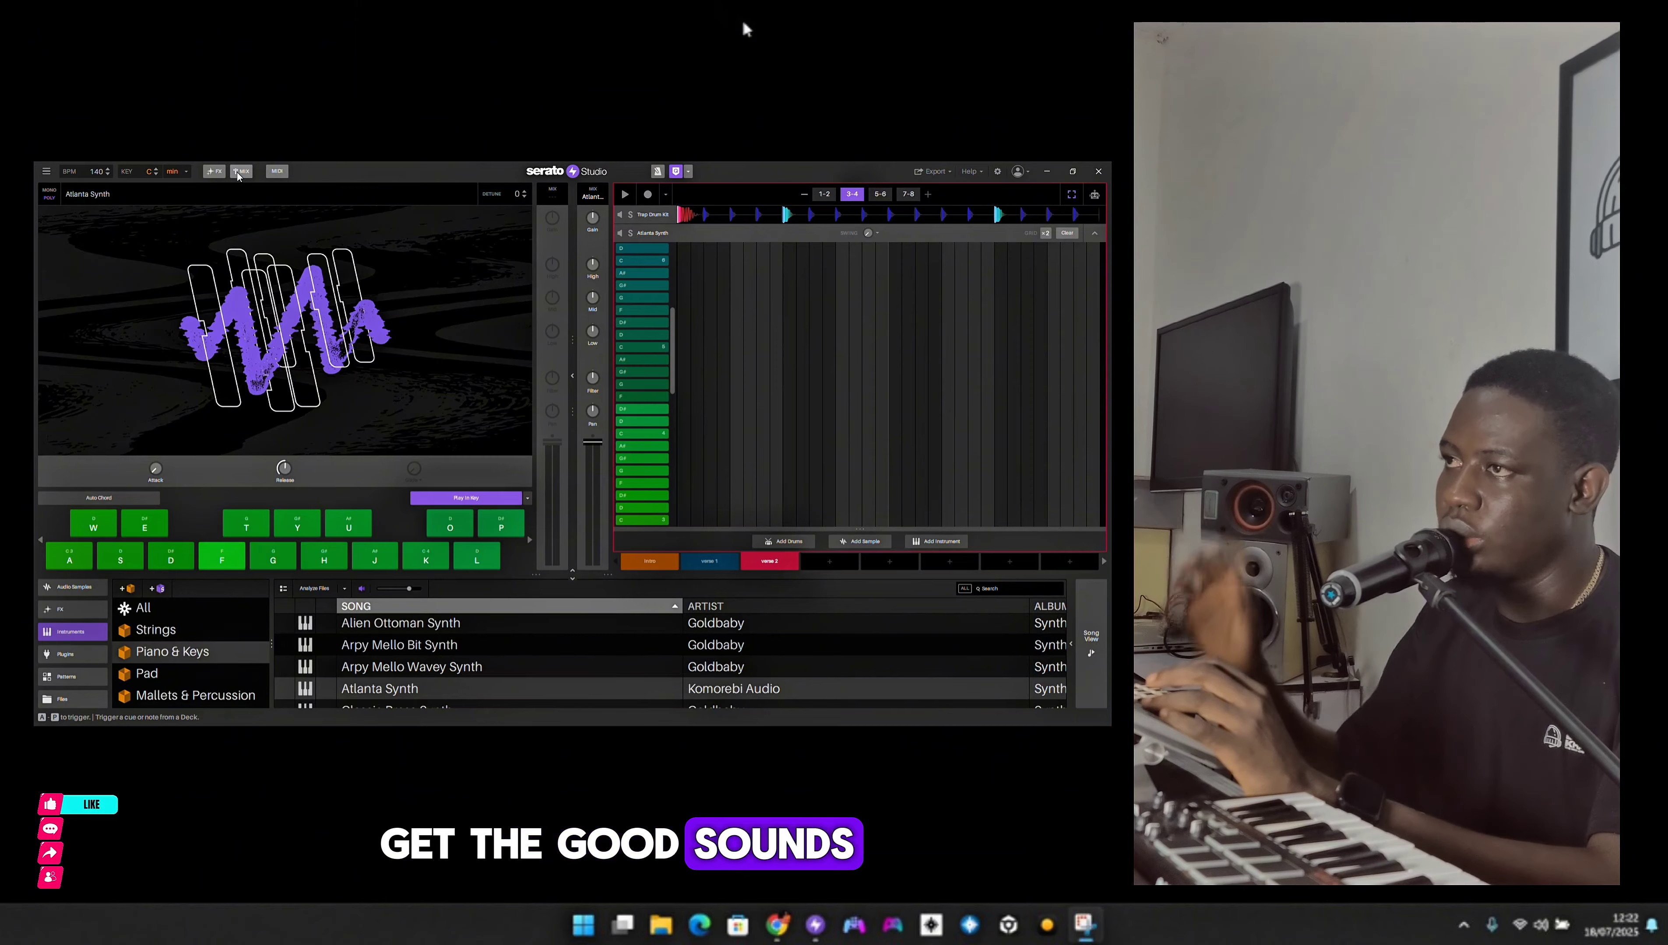
- View the File commands and review the Audio, MIDI, Library, Plugins and General pages of the Setup
click(57, 173)
mouse_move(92, 182)
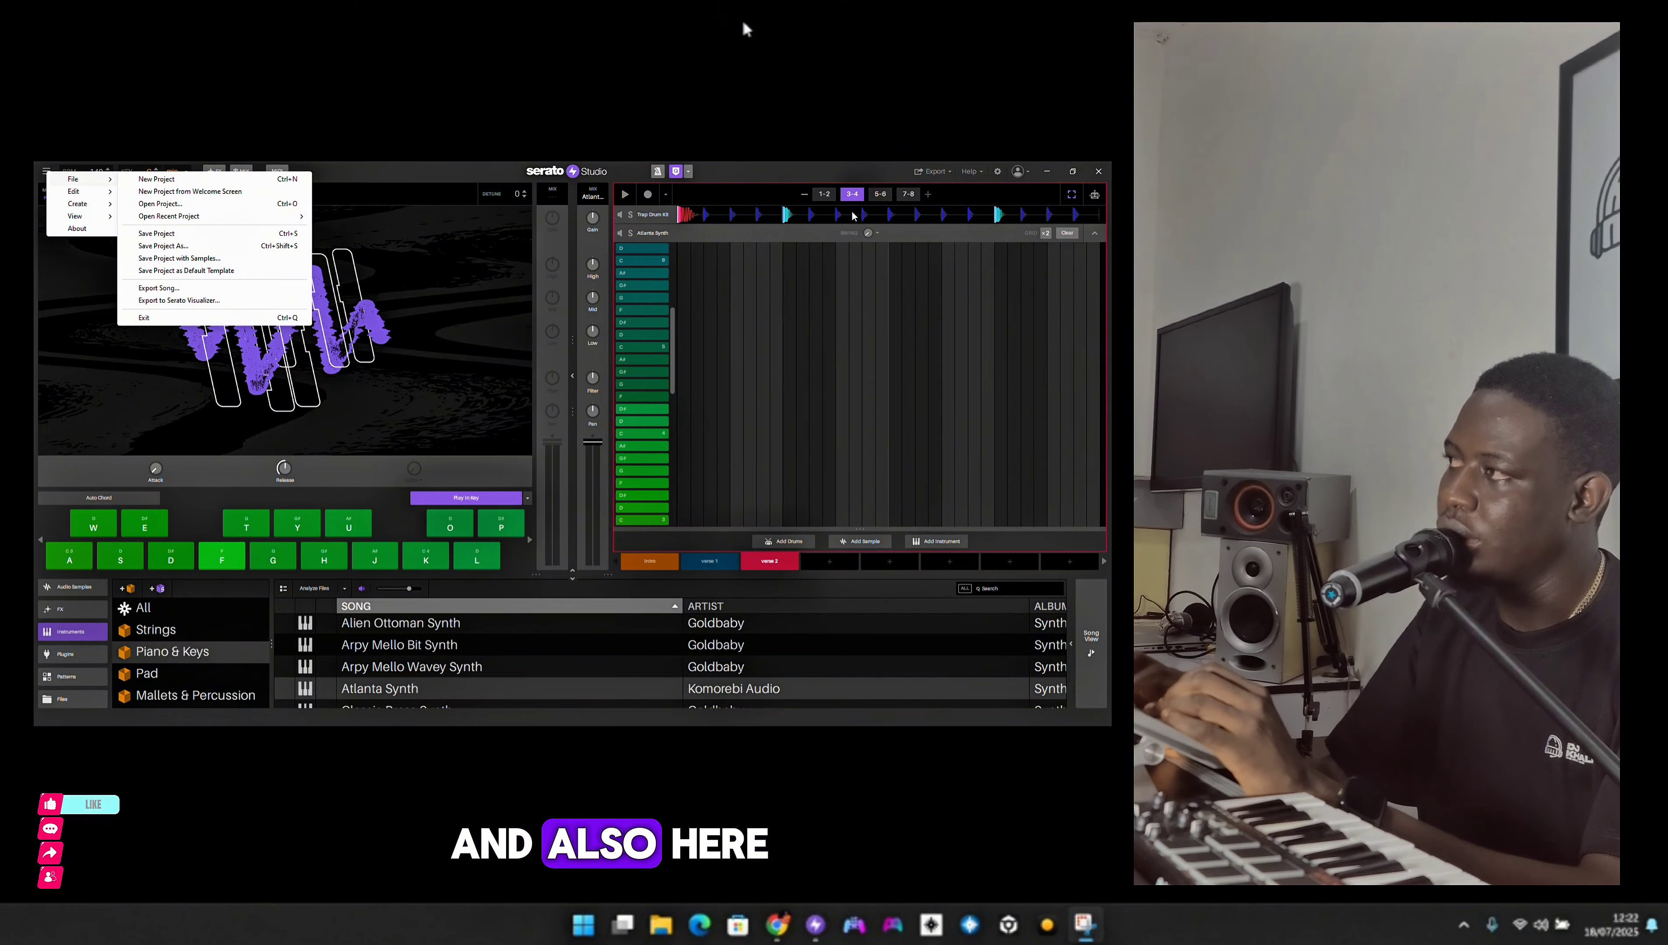
click(993, 176)
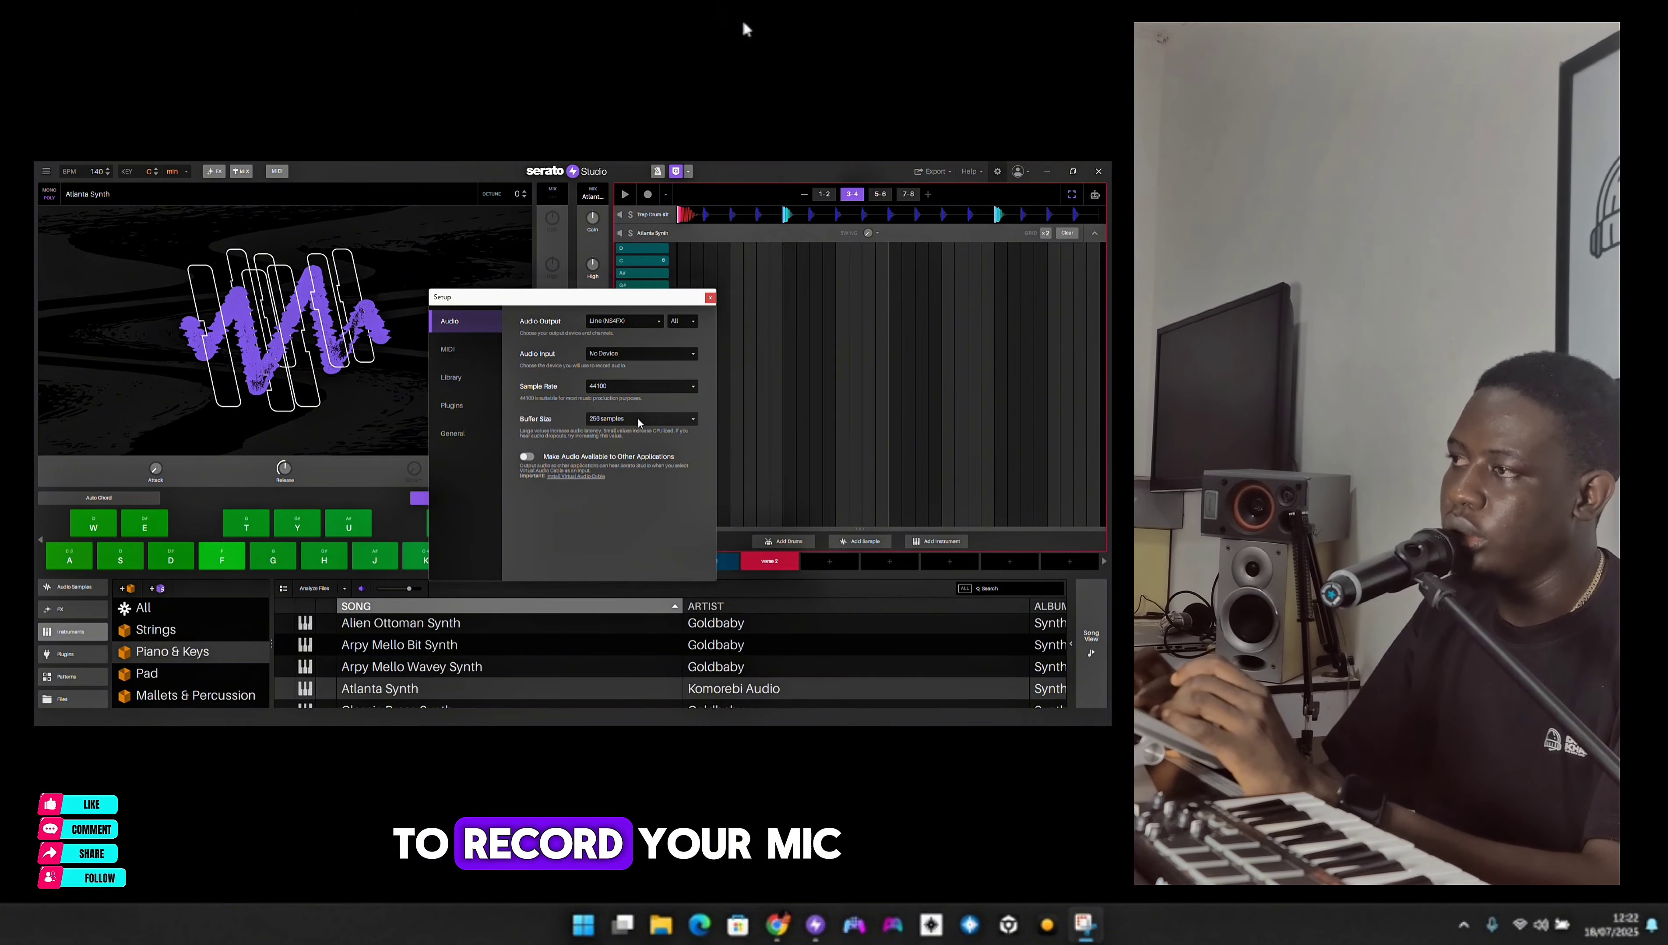
click(473, 358)
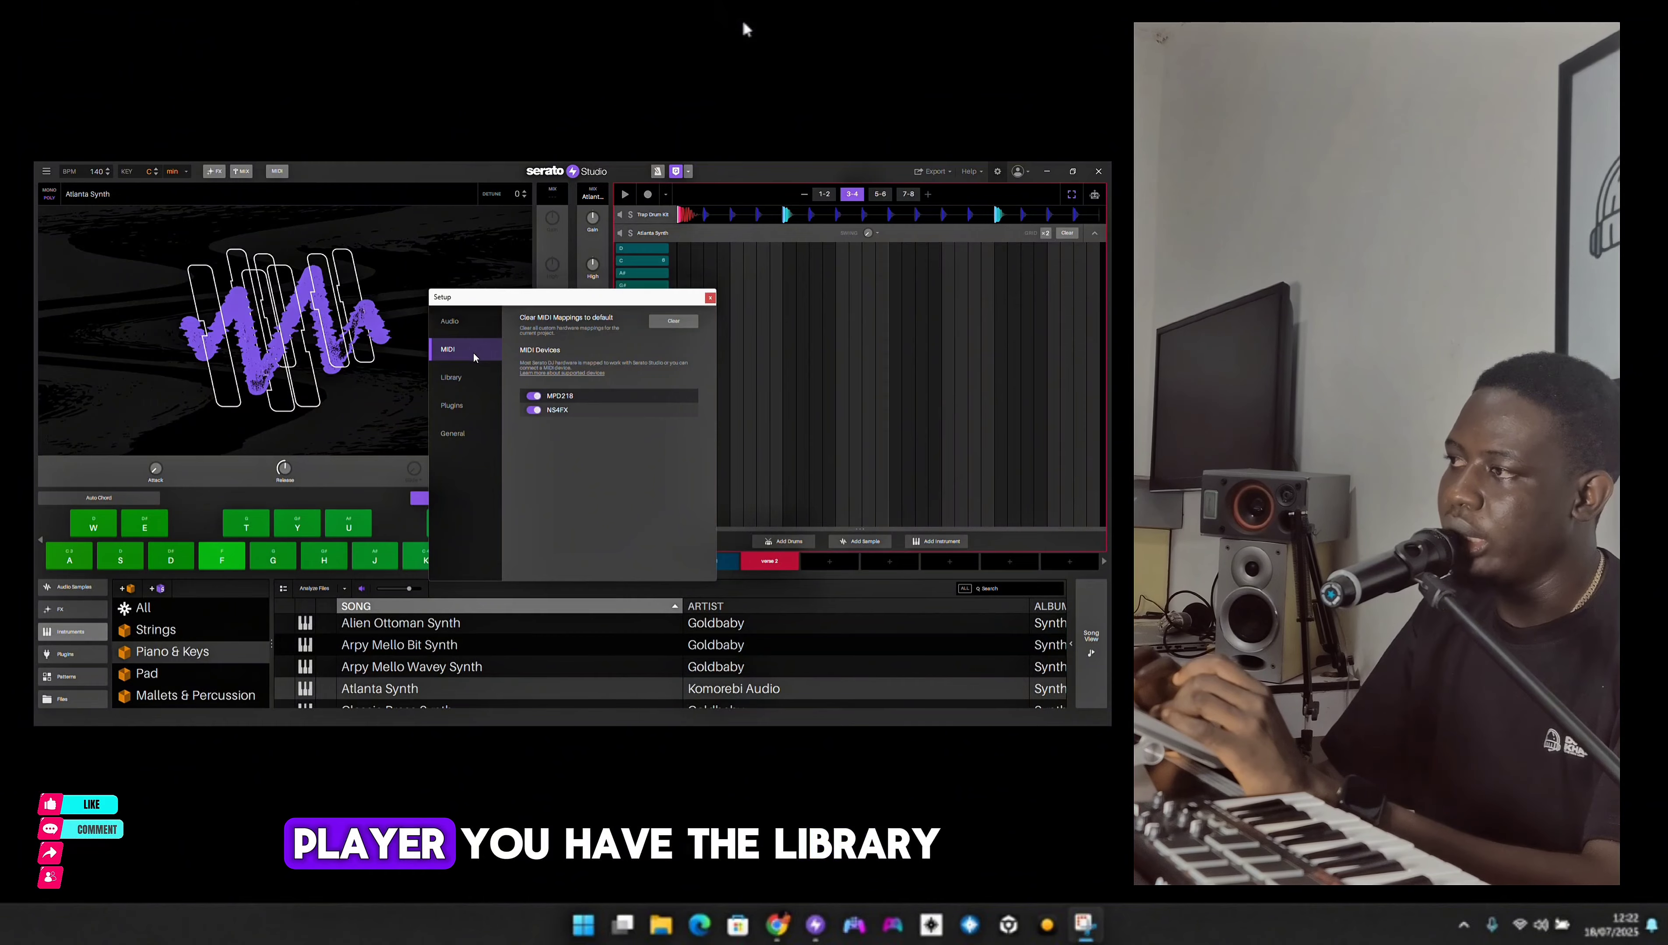
click(474, 384)
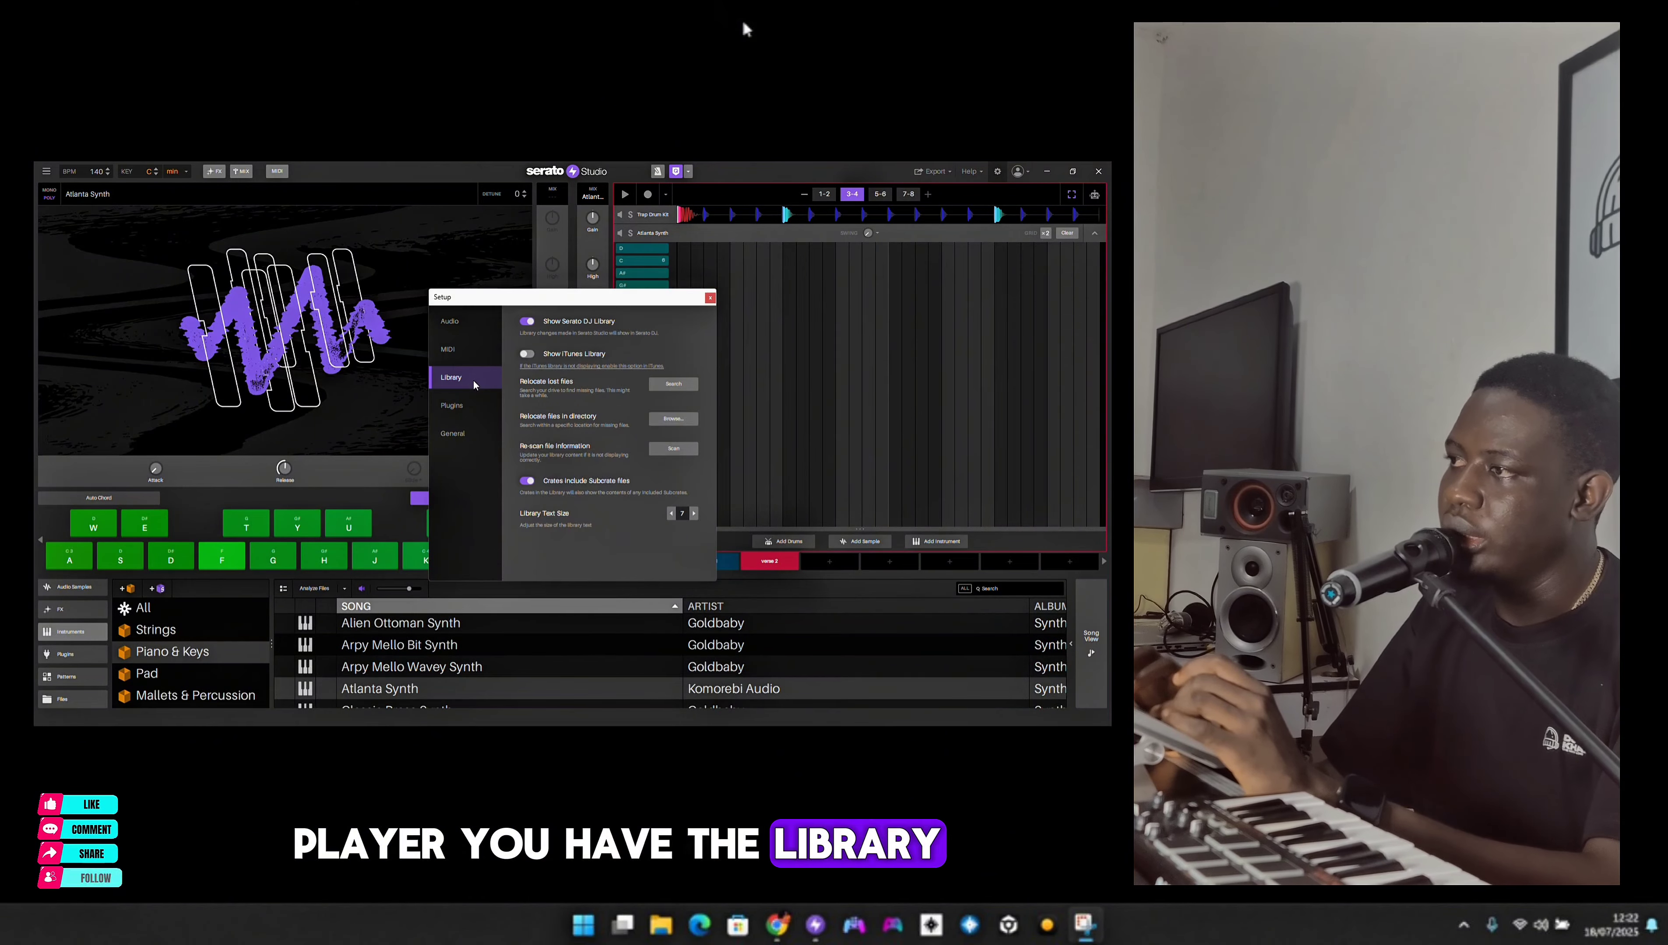
click(472, 404)
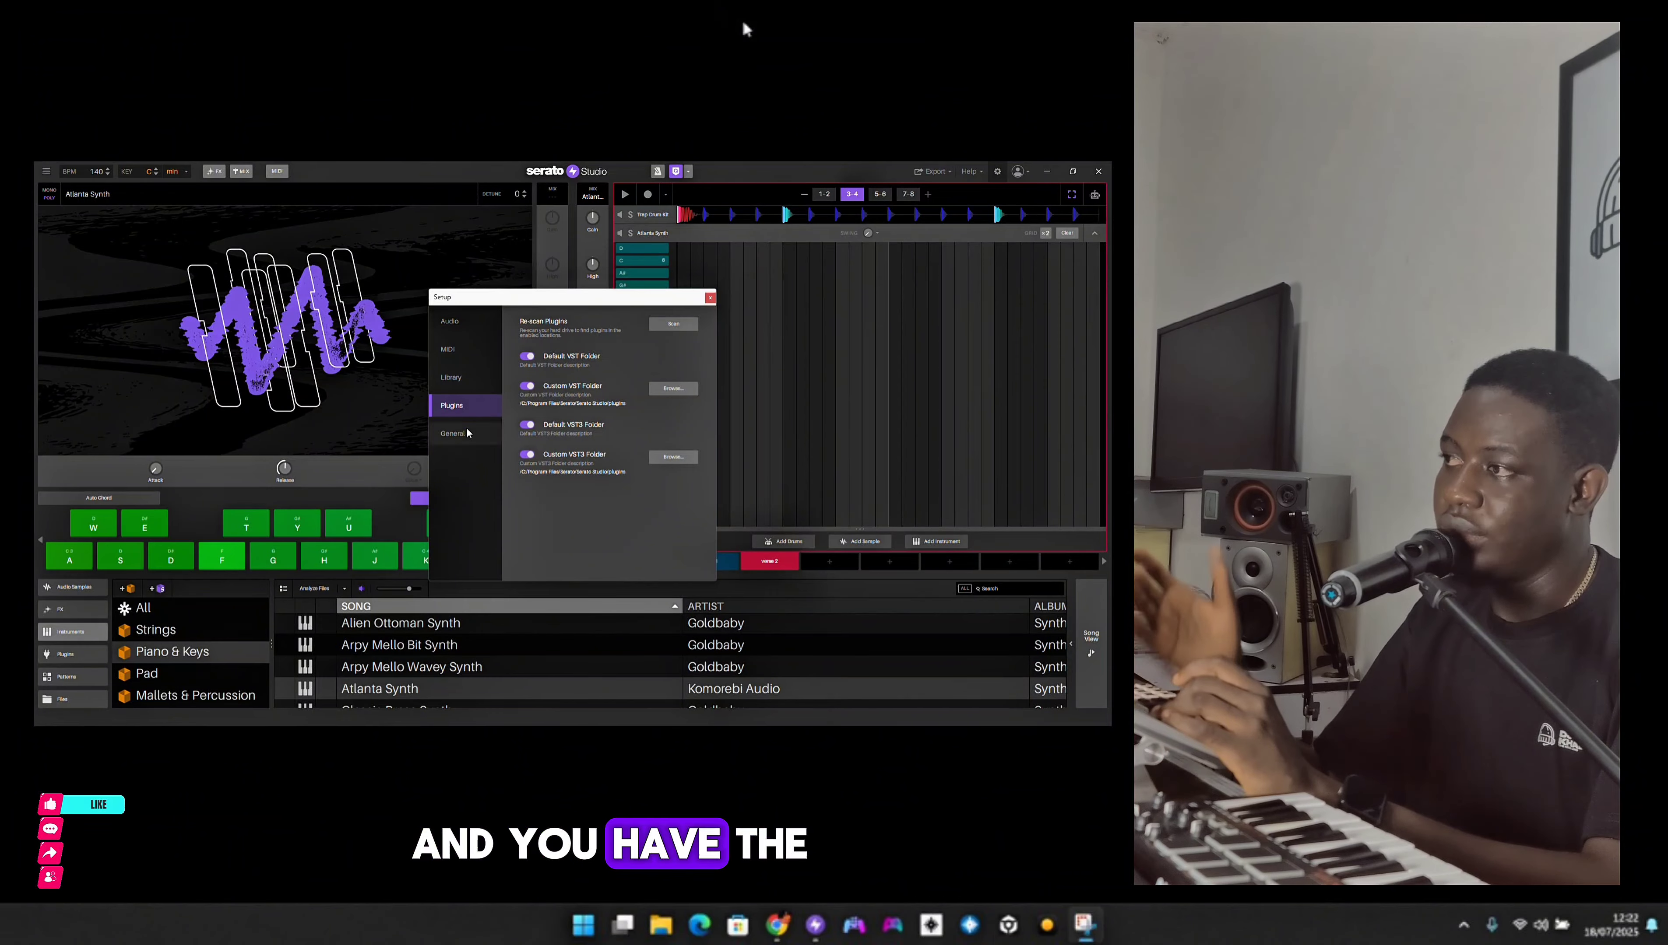
click(454, 433)
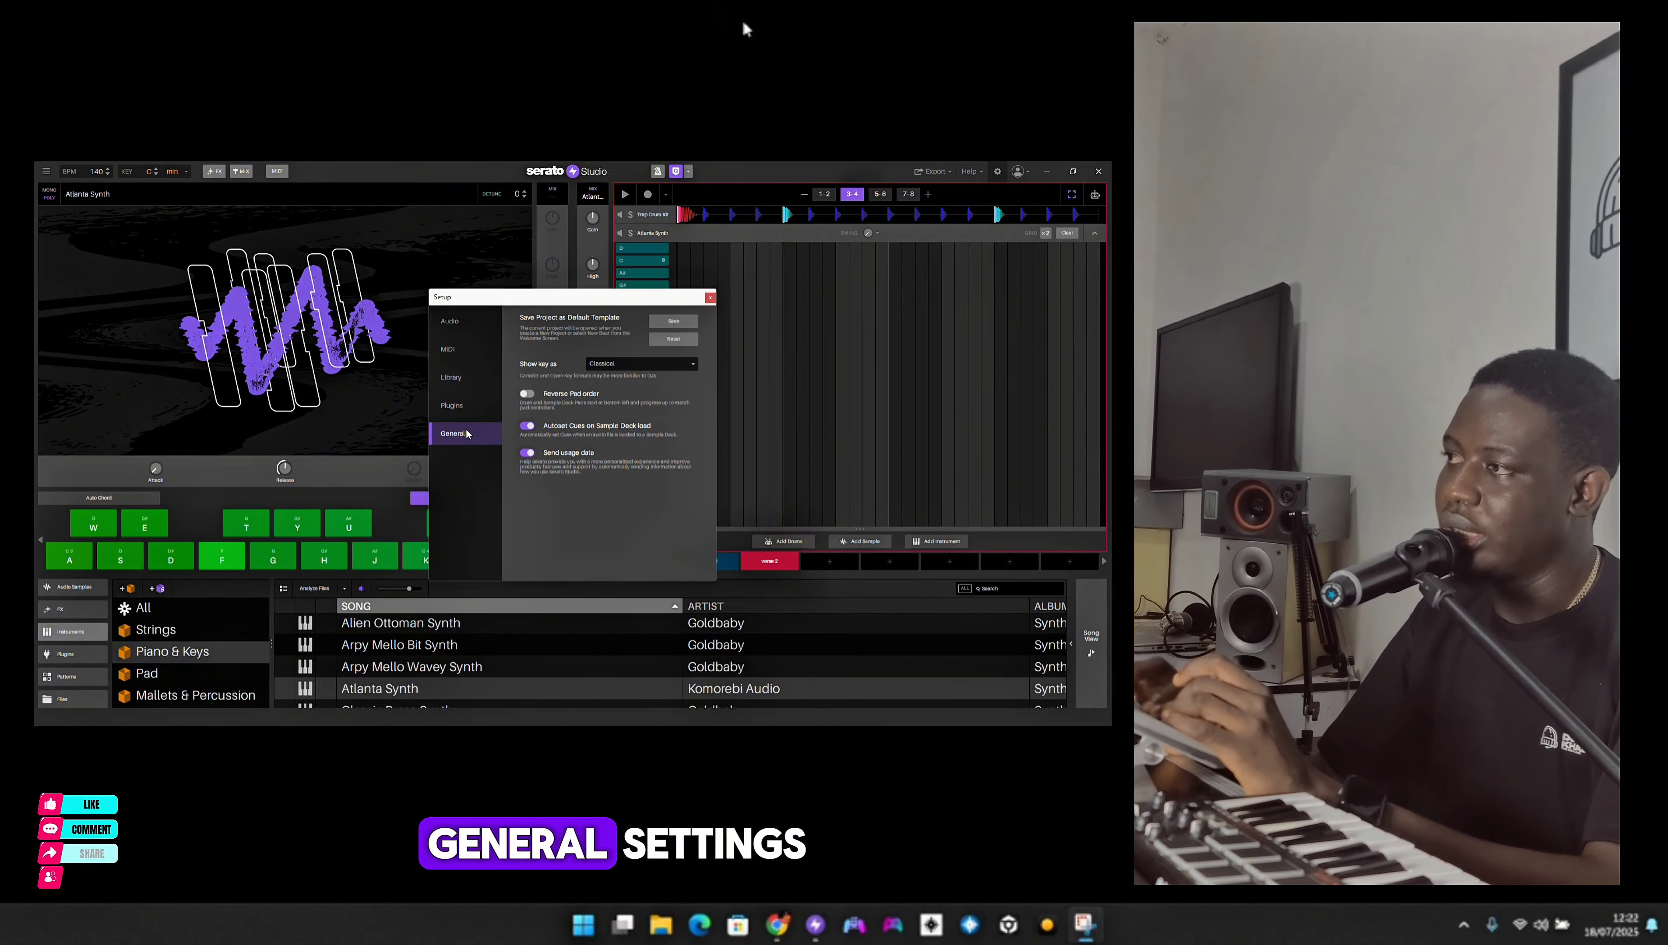
click(710, 298)
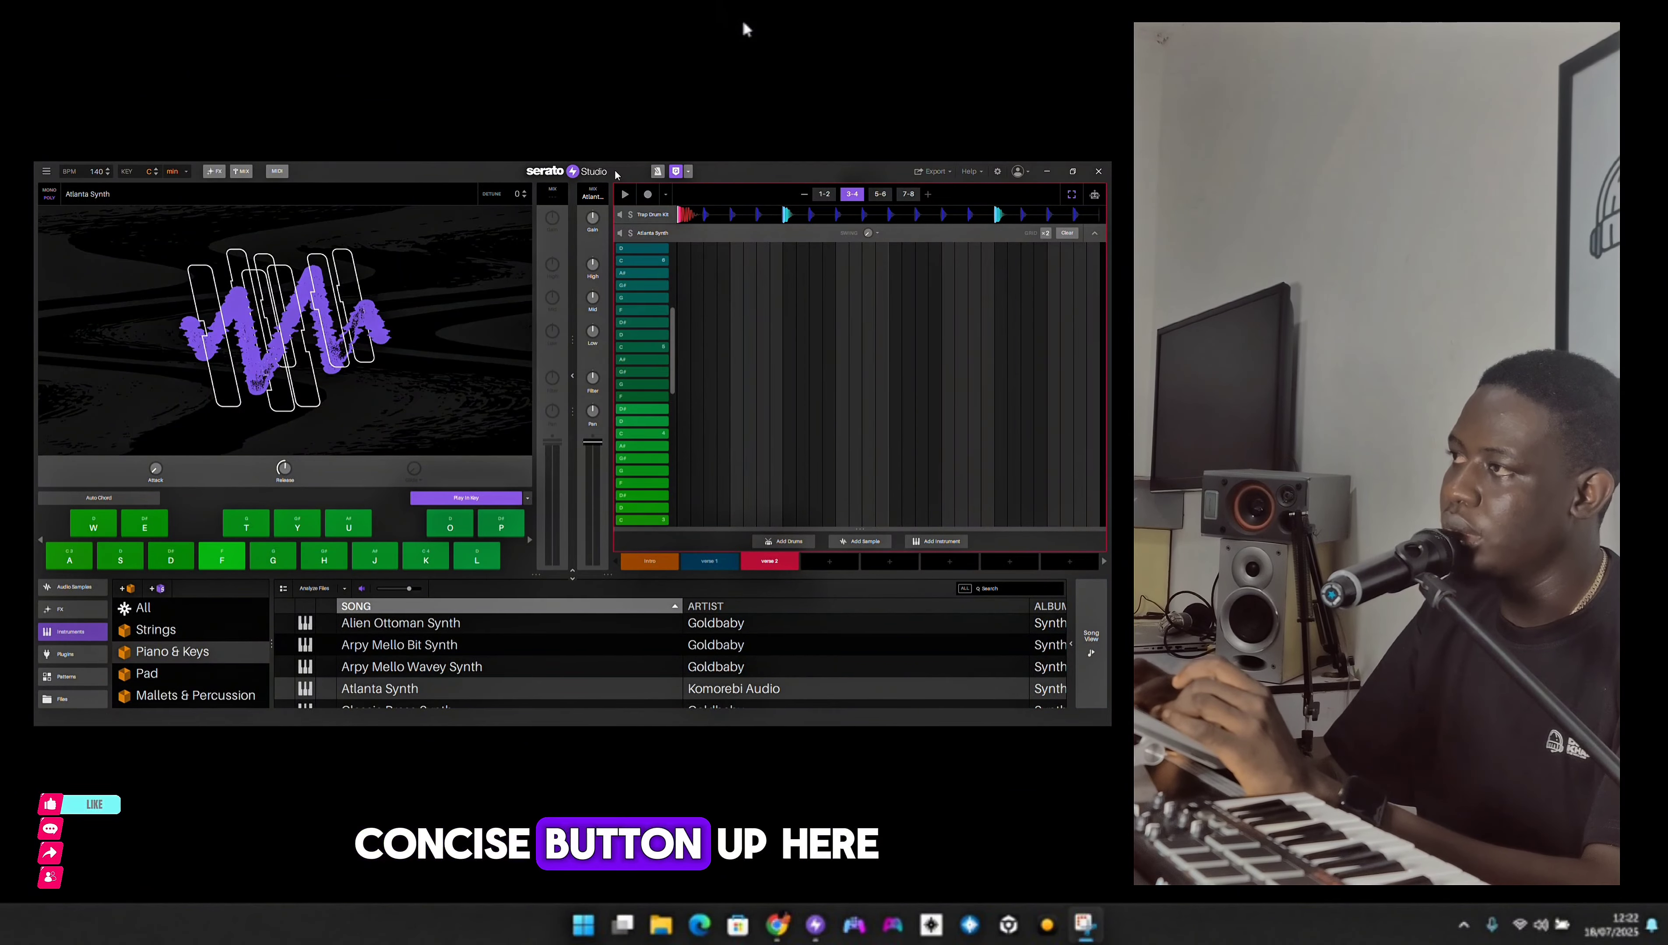
- Switch the metronome on and off again, and look at the account options
click(658, 172)
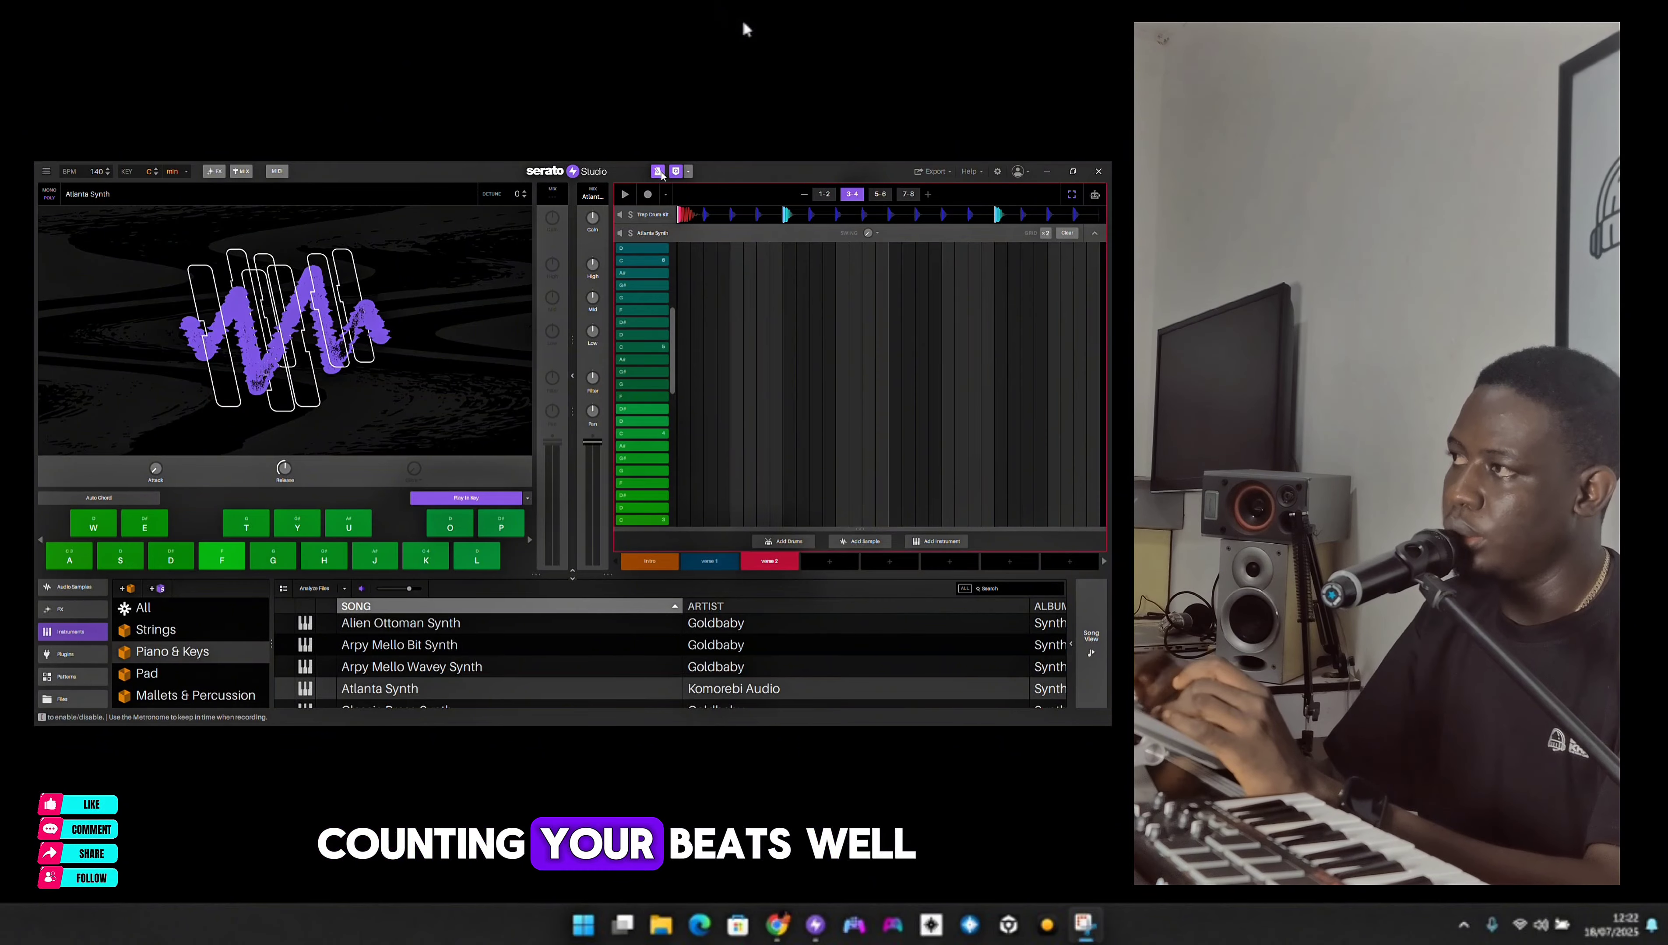
click(658, 172)
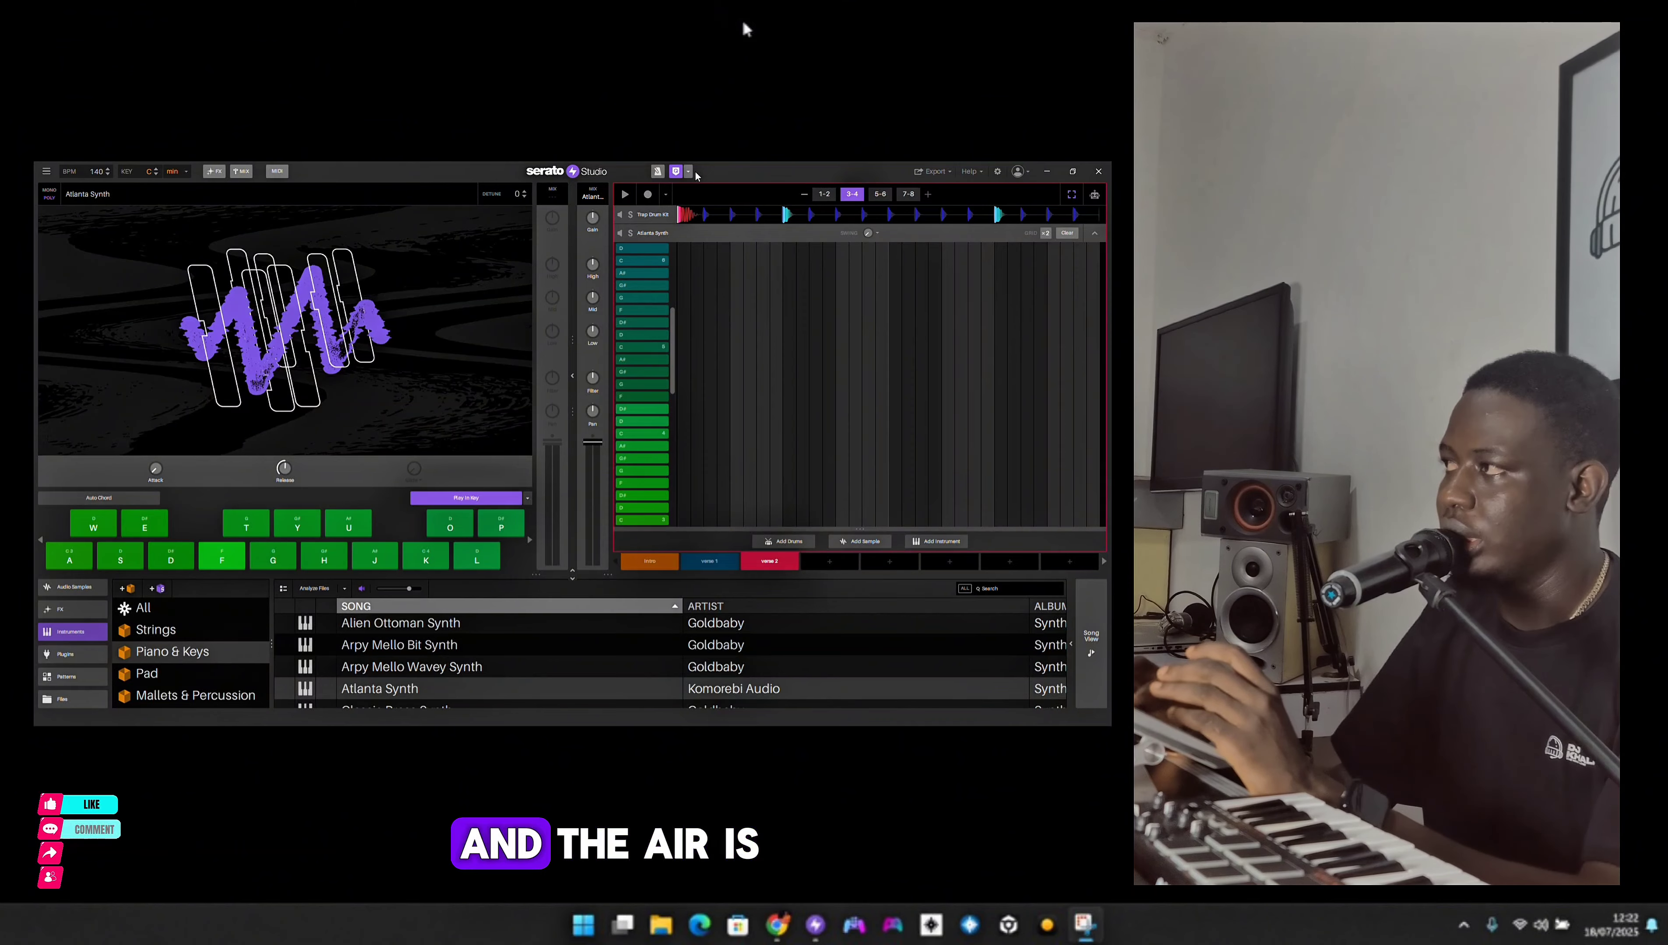
click(1020, 171)
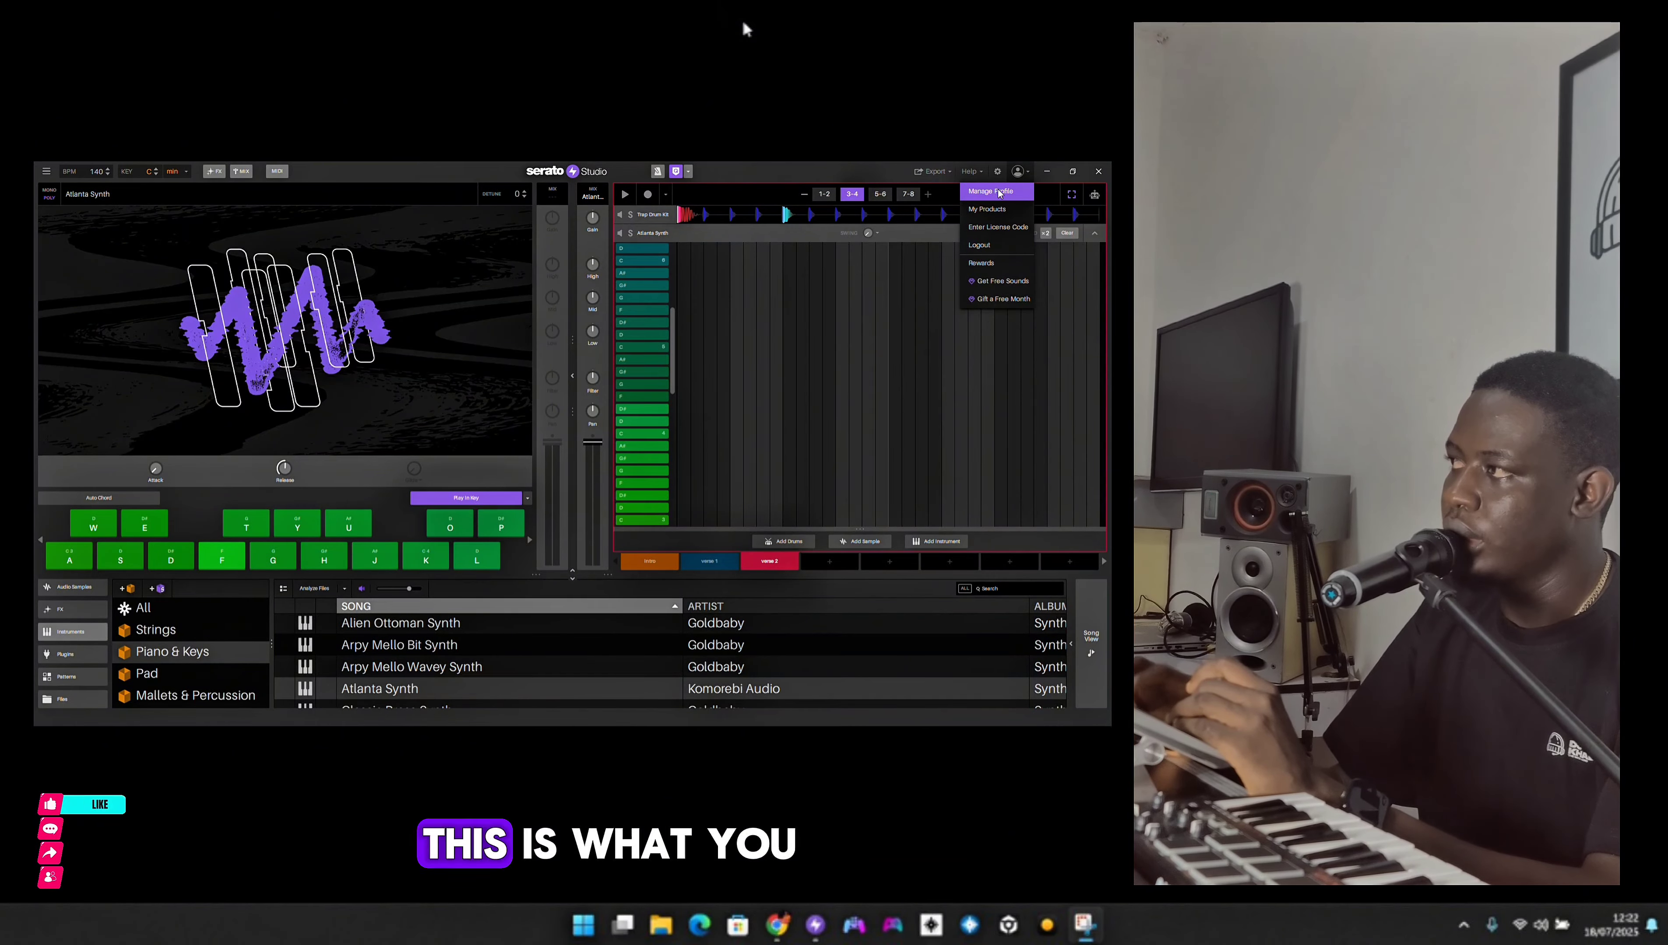
click(1016, 176)
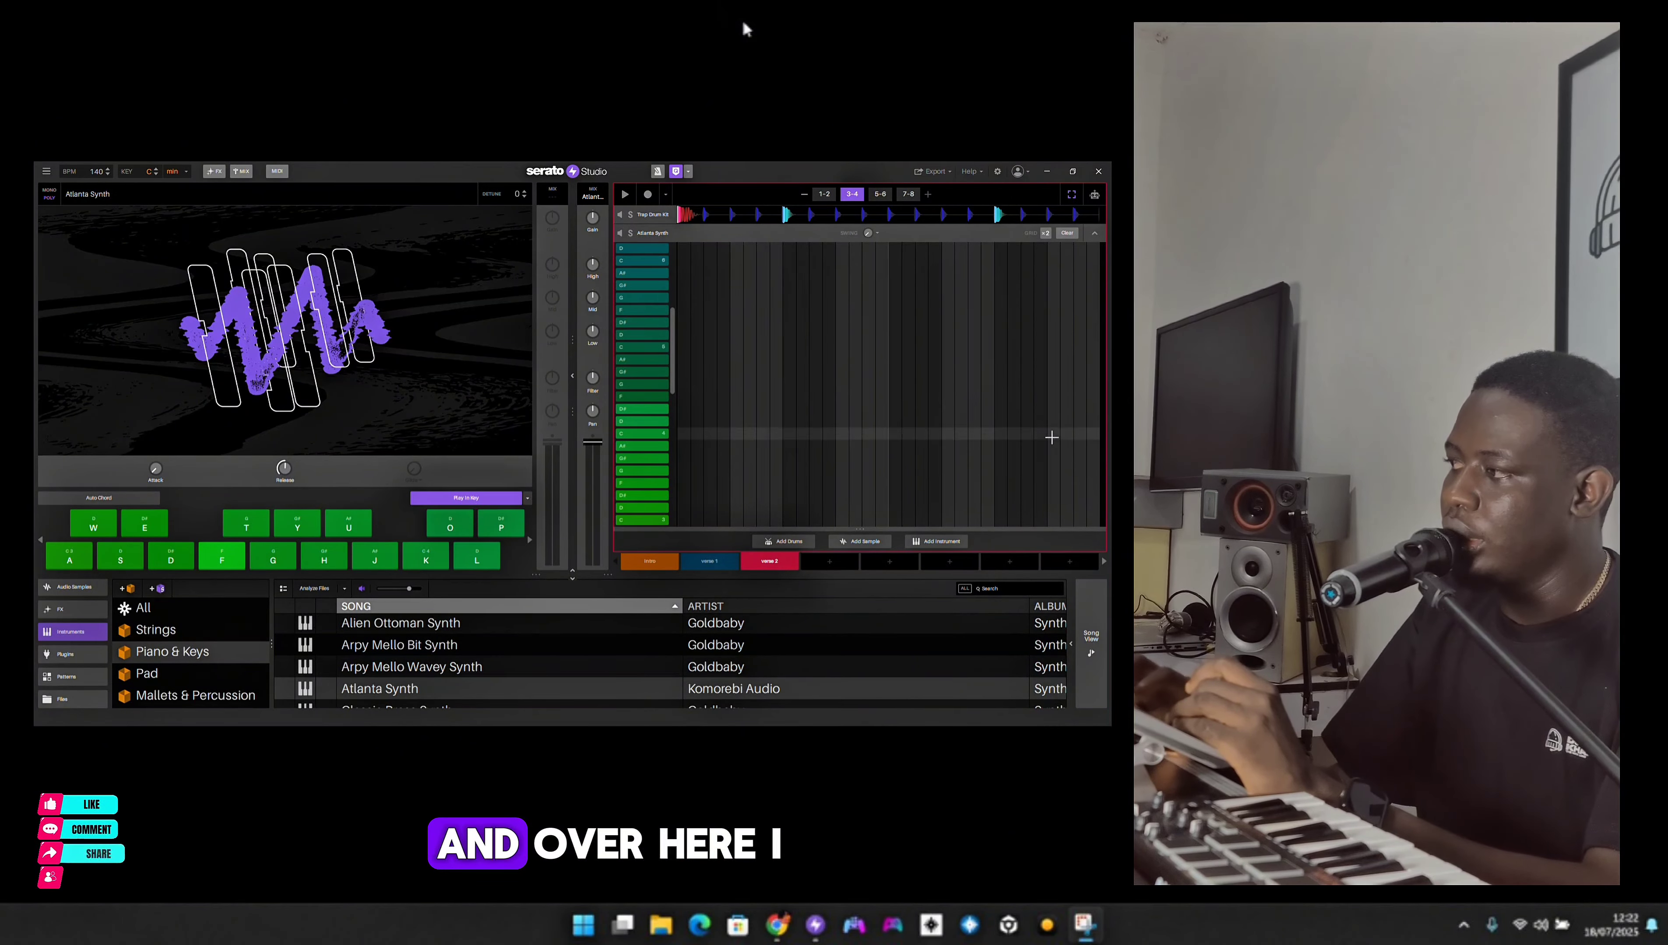
- Show the Song View arrangement at full height and switch from it back to the library
click(1089, 639)
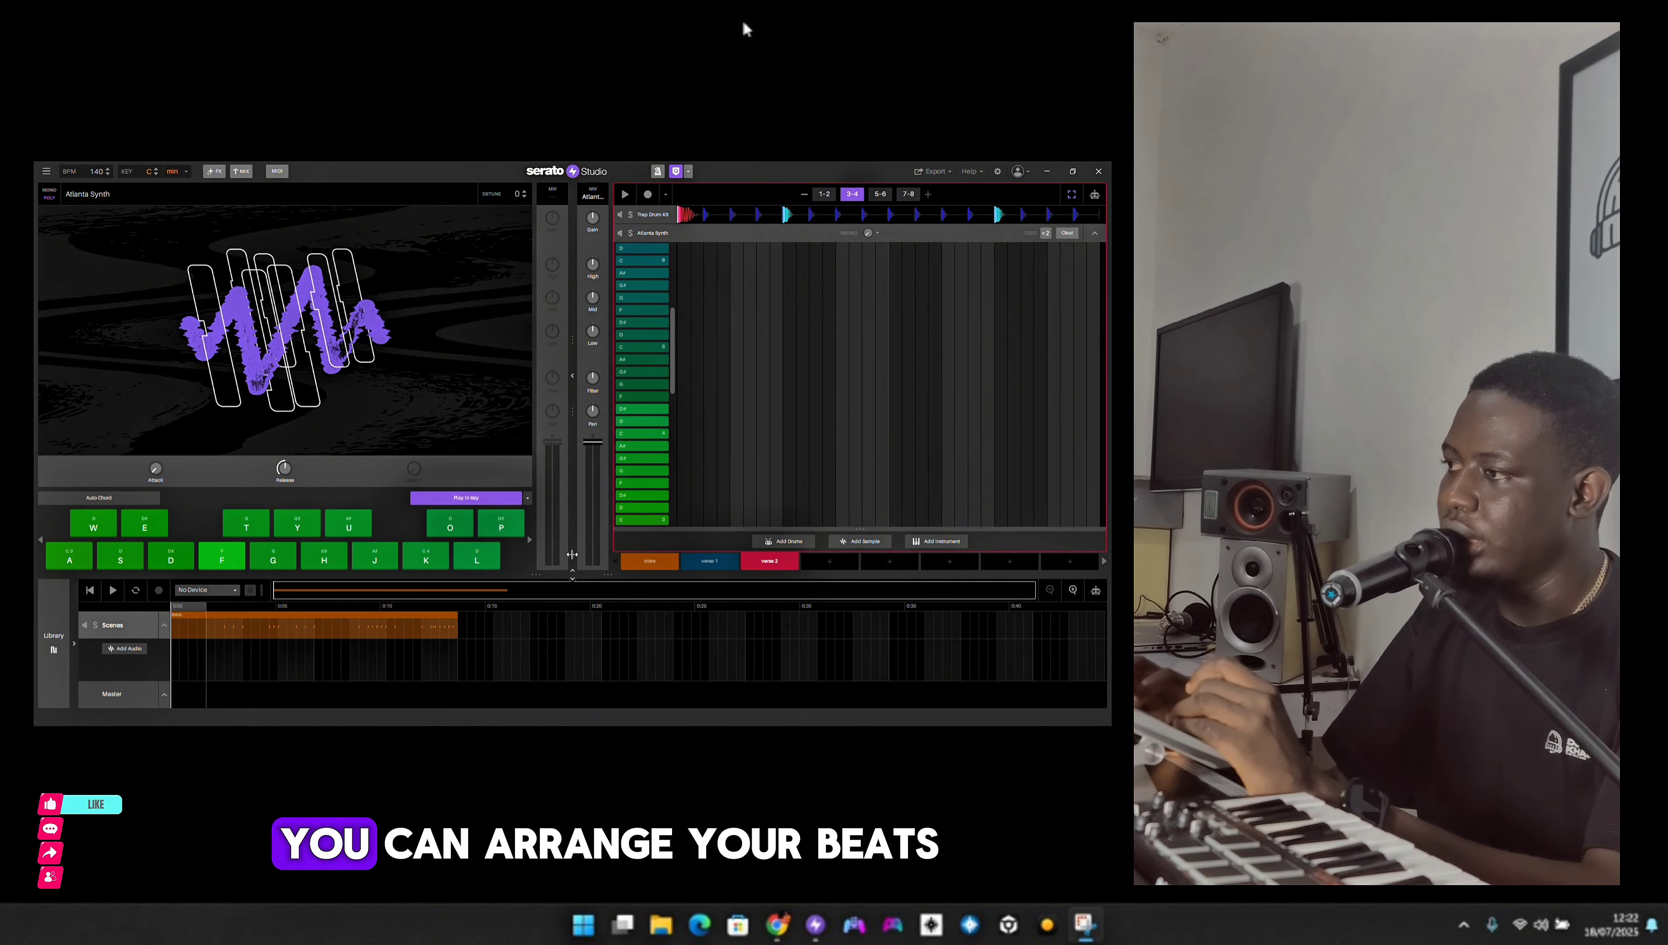
click(573, 579)
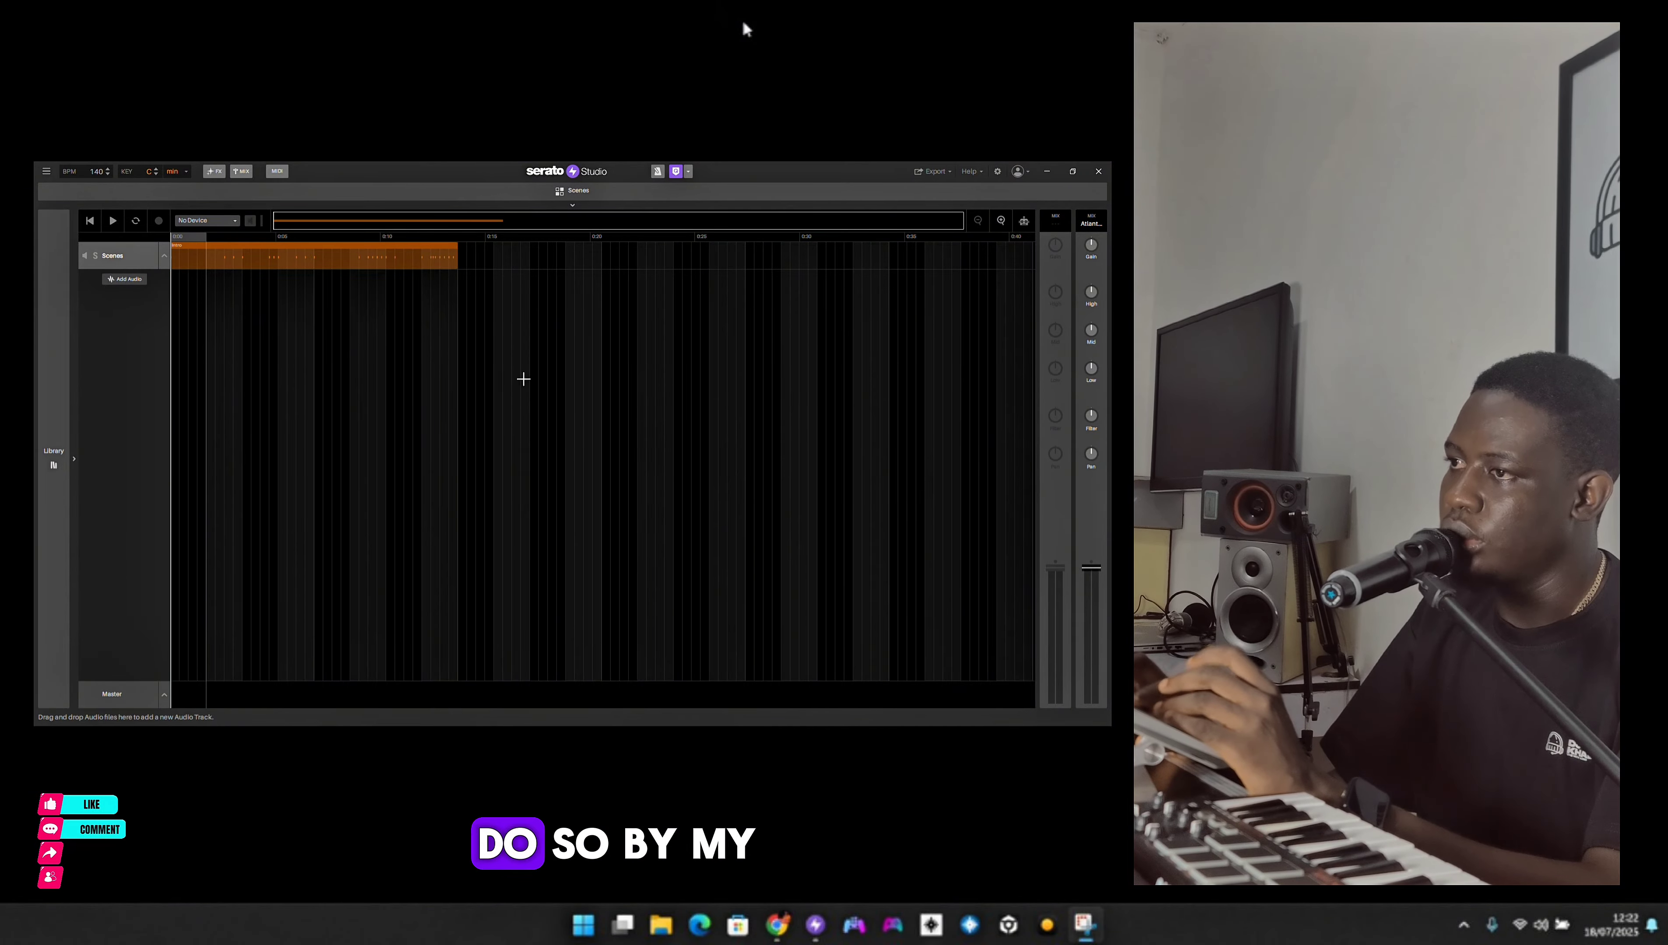
click(50, 413)
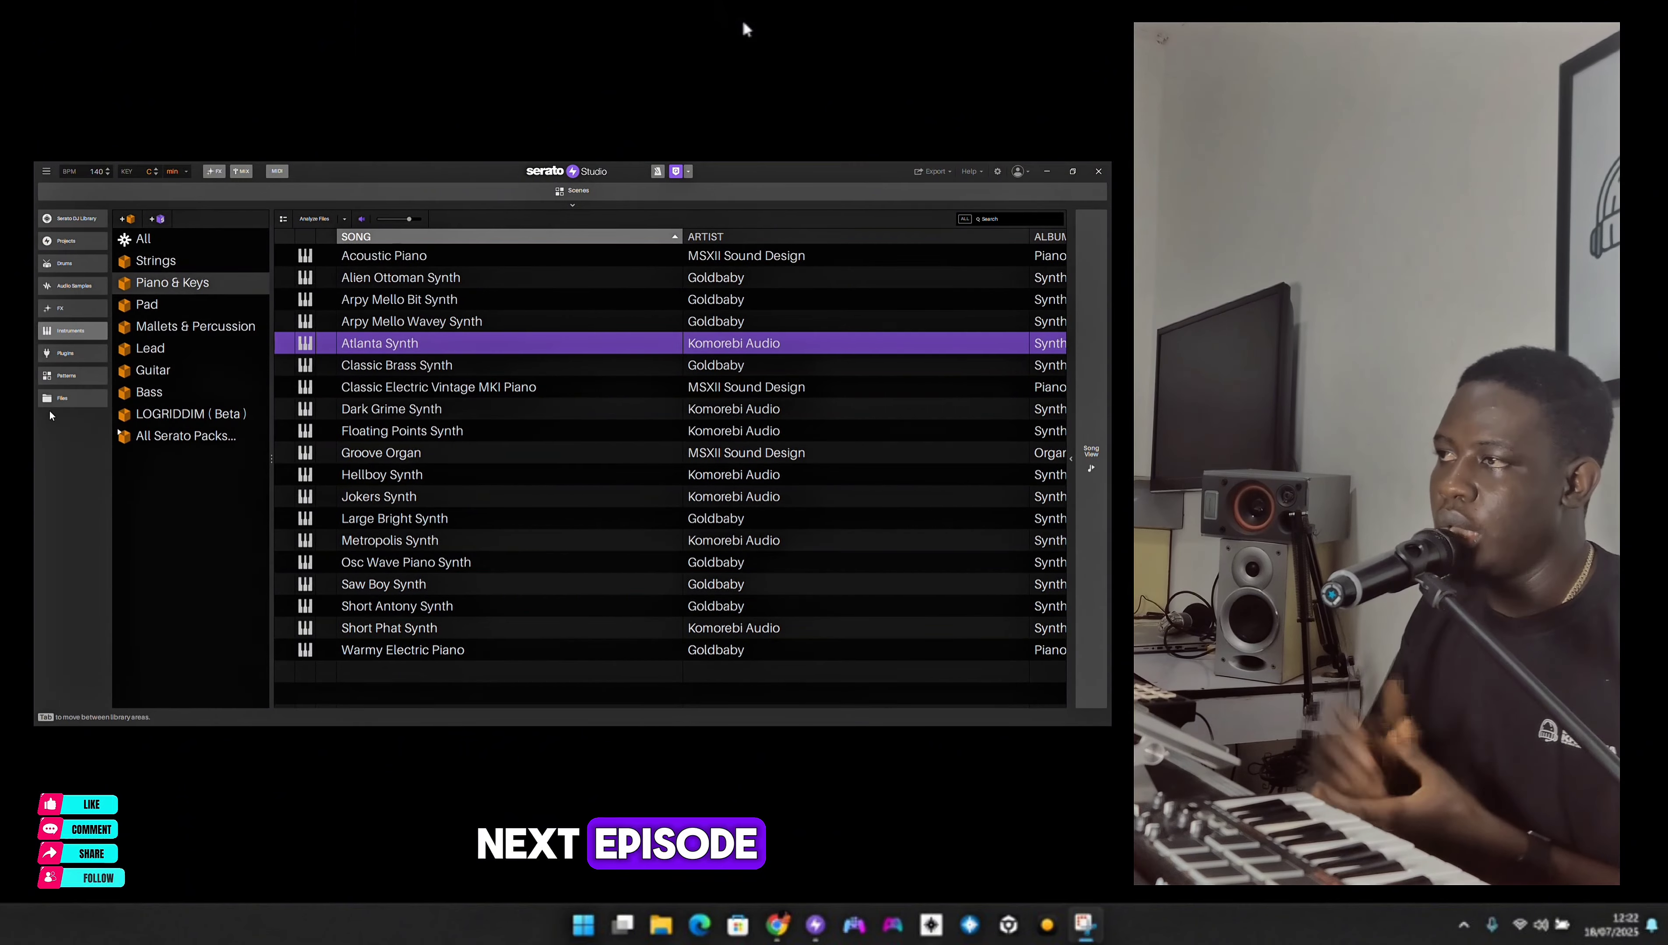